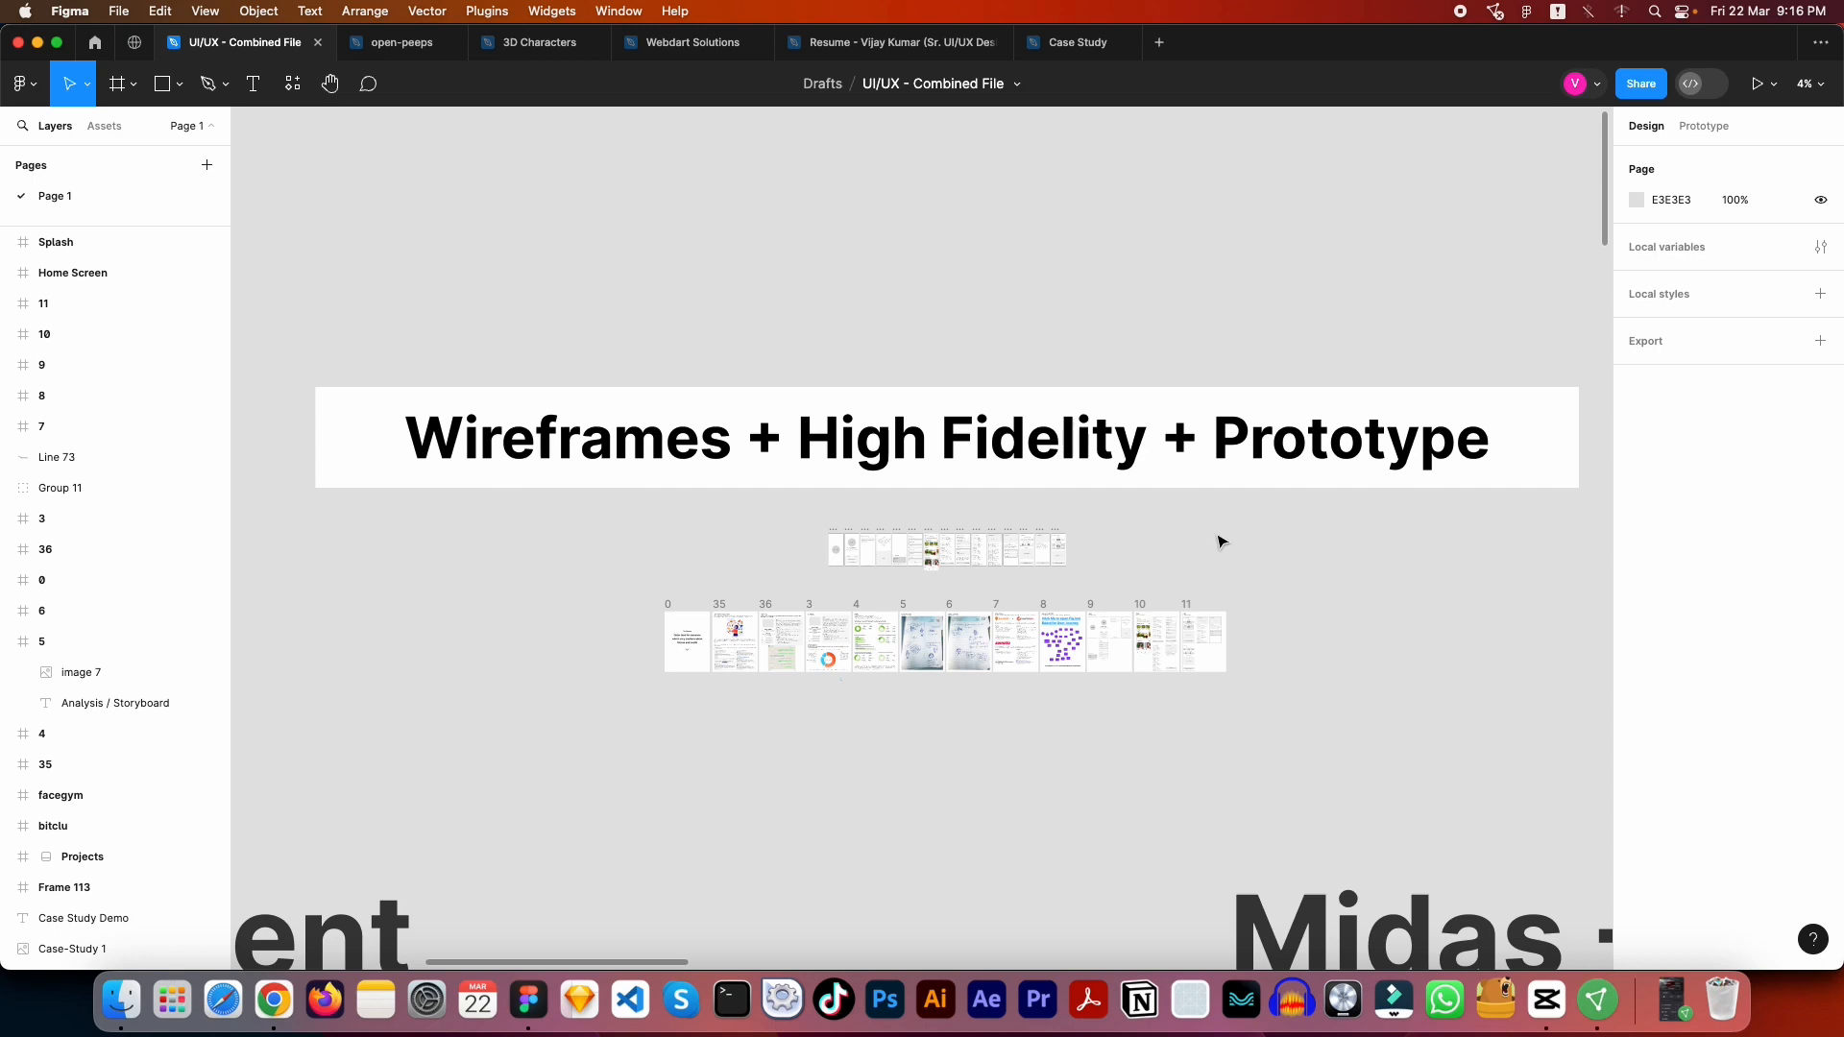
# - Examine the food app wireframe screens from Splash through My Subscriptions
pyautogui.scroll(5, 907, 594)
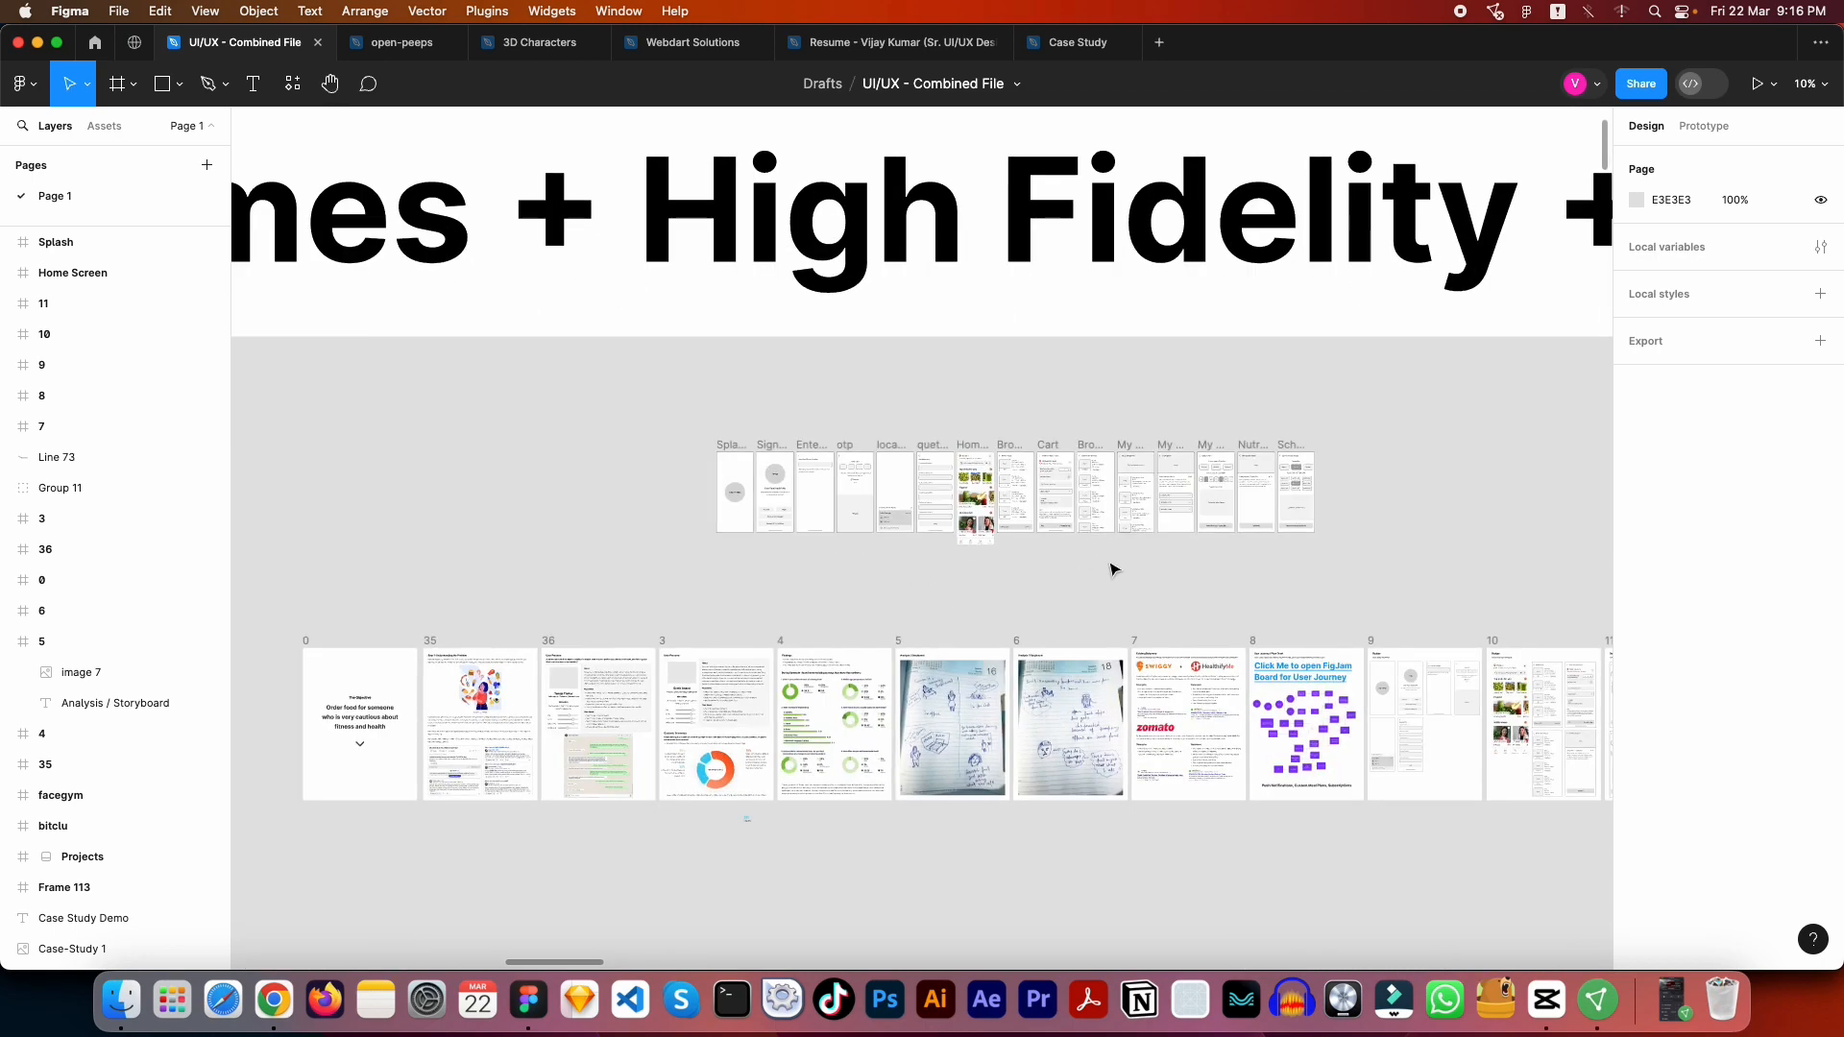
pyautogui.scroll(3, 1111, 569)
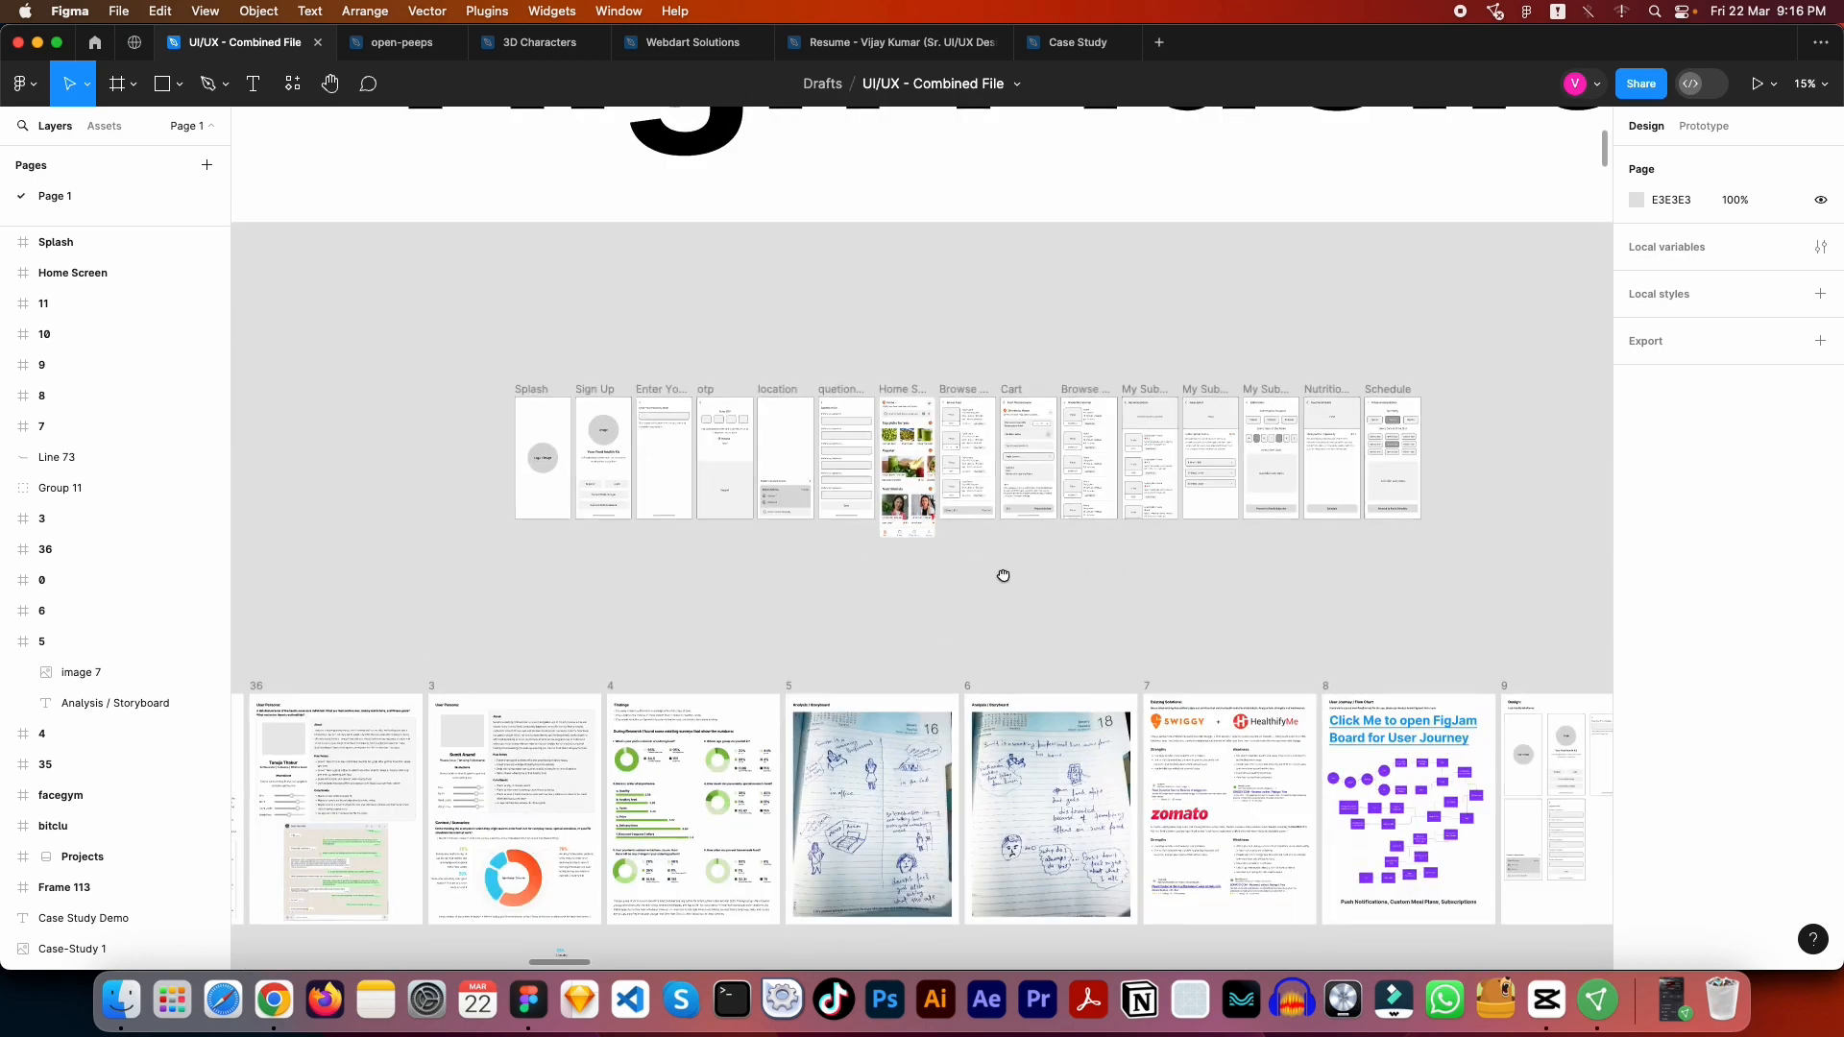
pyautogui.moveTo(1381, 590); pyautogui.dragTo(1288, 706)
pyautogui.moveTo(823, 581); pyautogui.dragTo(1008, 496)
pyautogui.scroll(3, 721, 422)
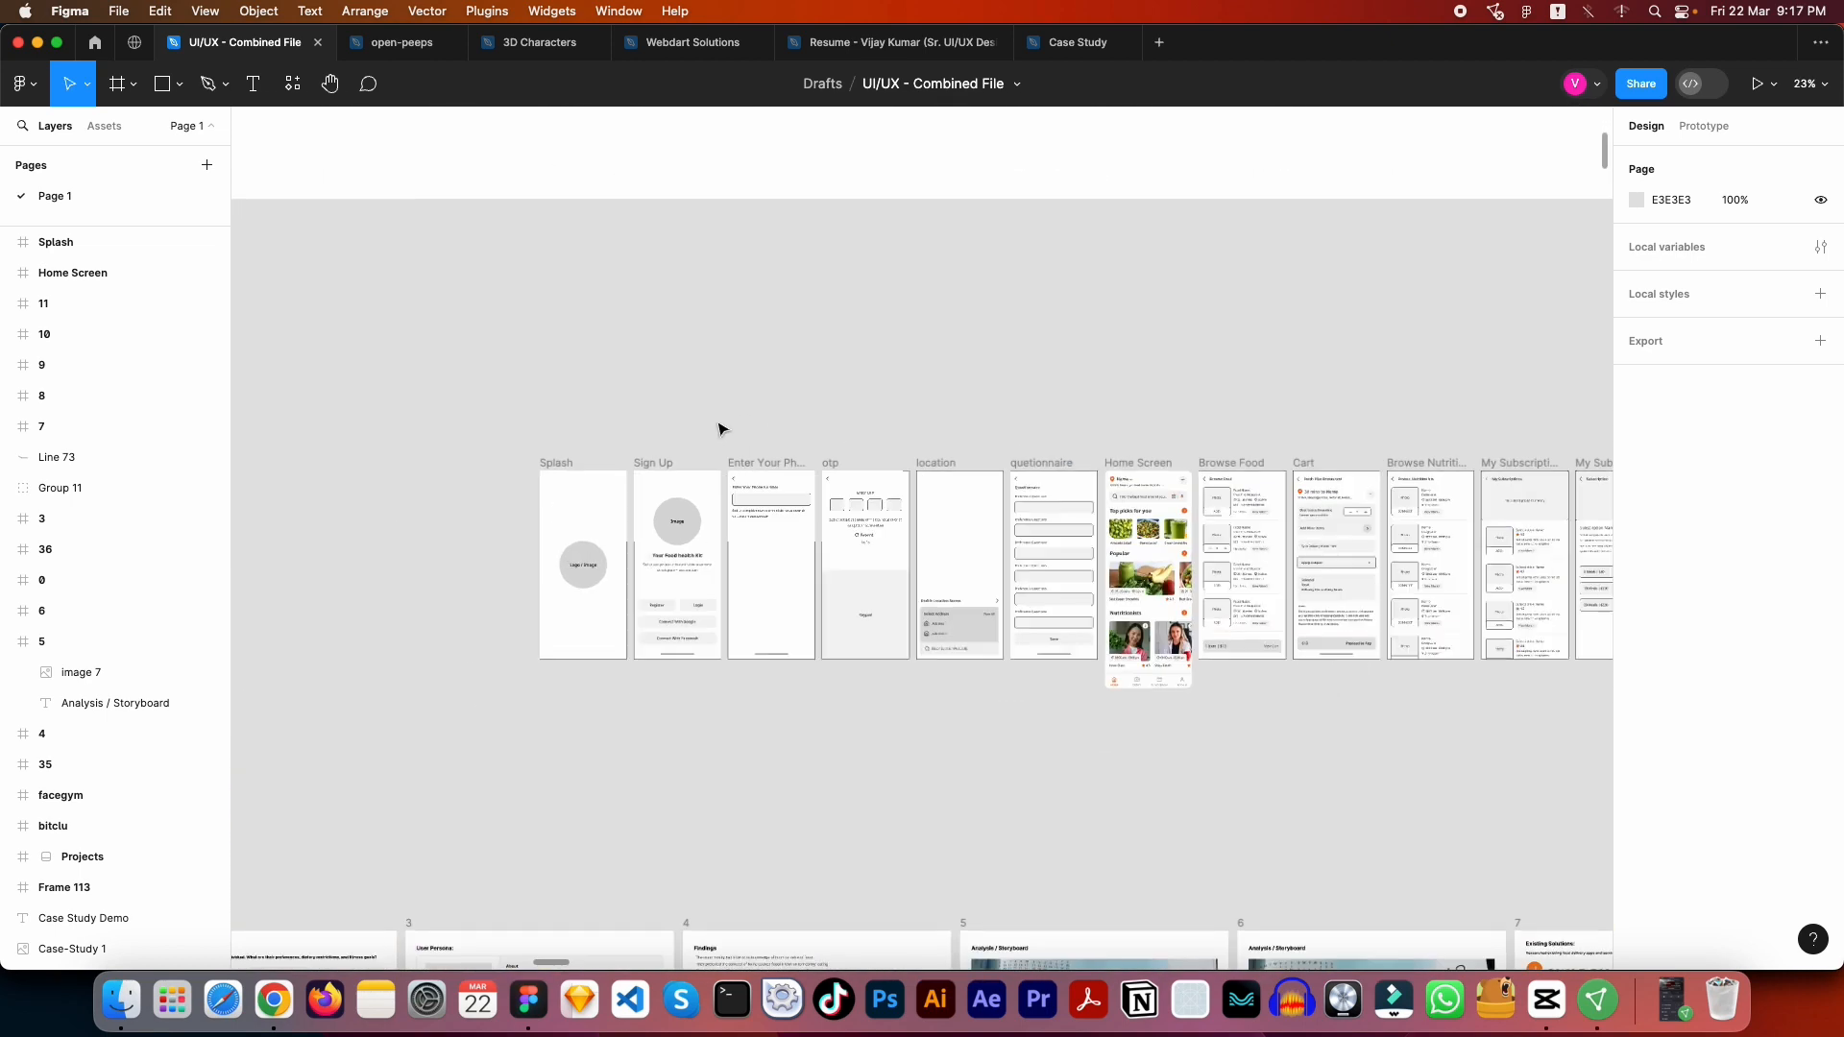
pyautogui.moveTo(1123, 377); pyautogui.dragTo(1012, 348)
pyautogui.scroll(5, 436, 486)
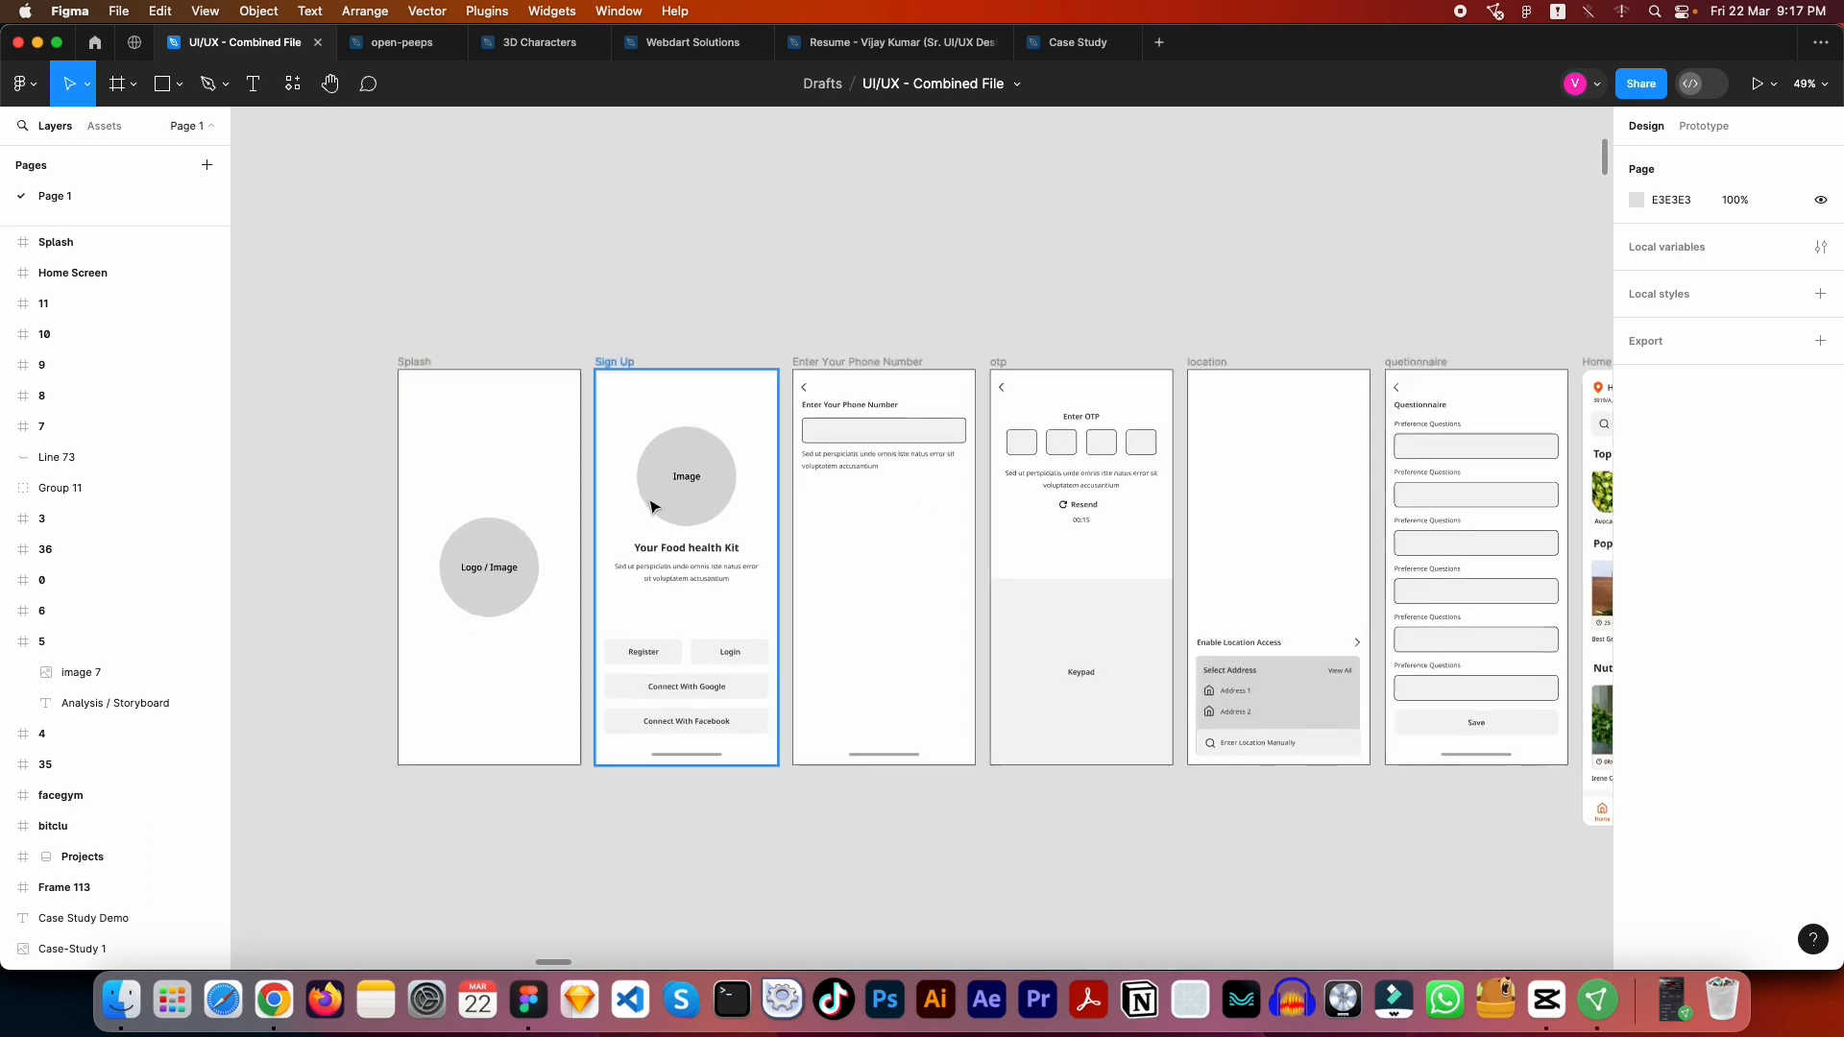
pyautogui.moveTo(536, 340); pyautogui.dragTo(492, 294)
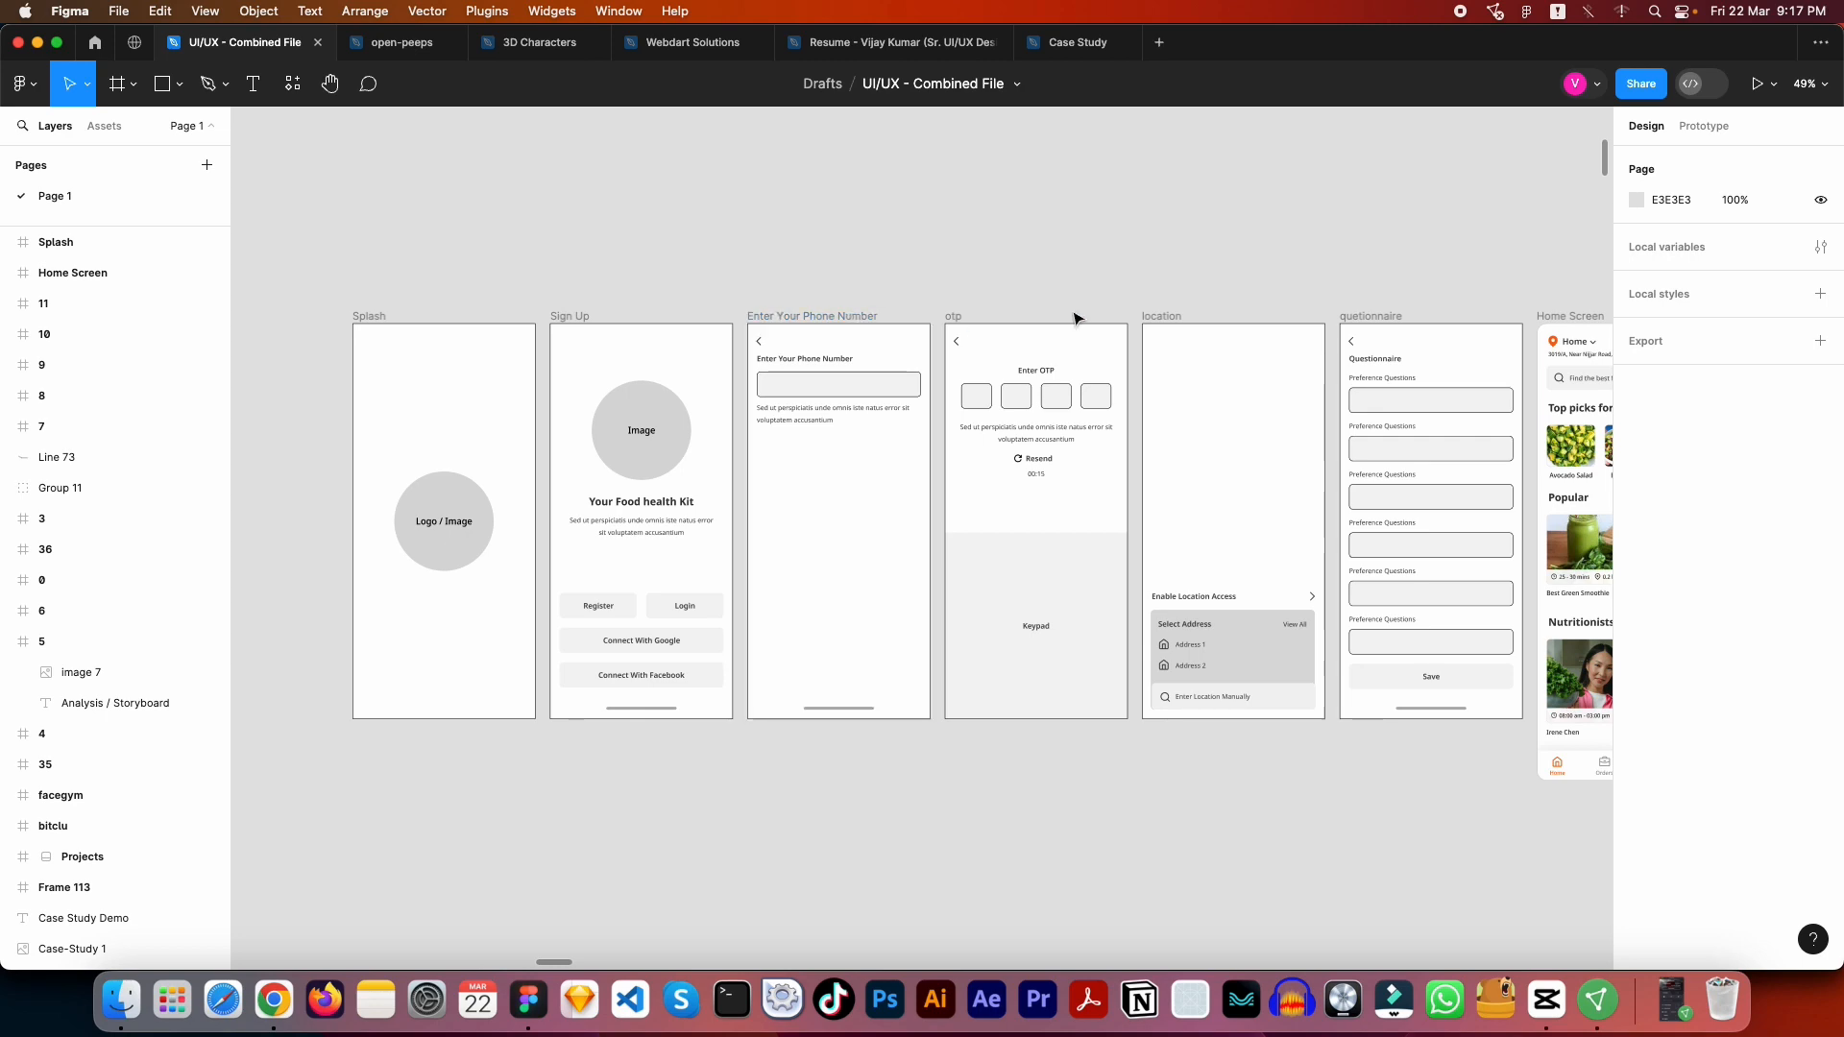
pyautogui.moveTo(1284, 354); pyautogui.dragTo(823, 326)
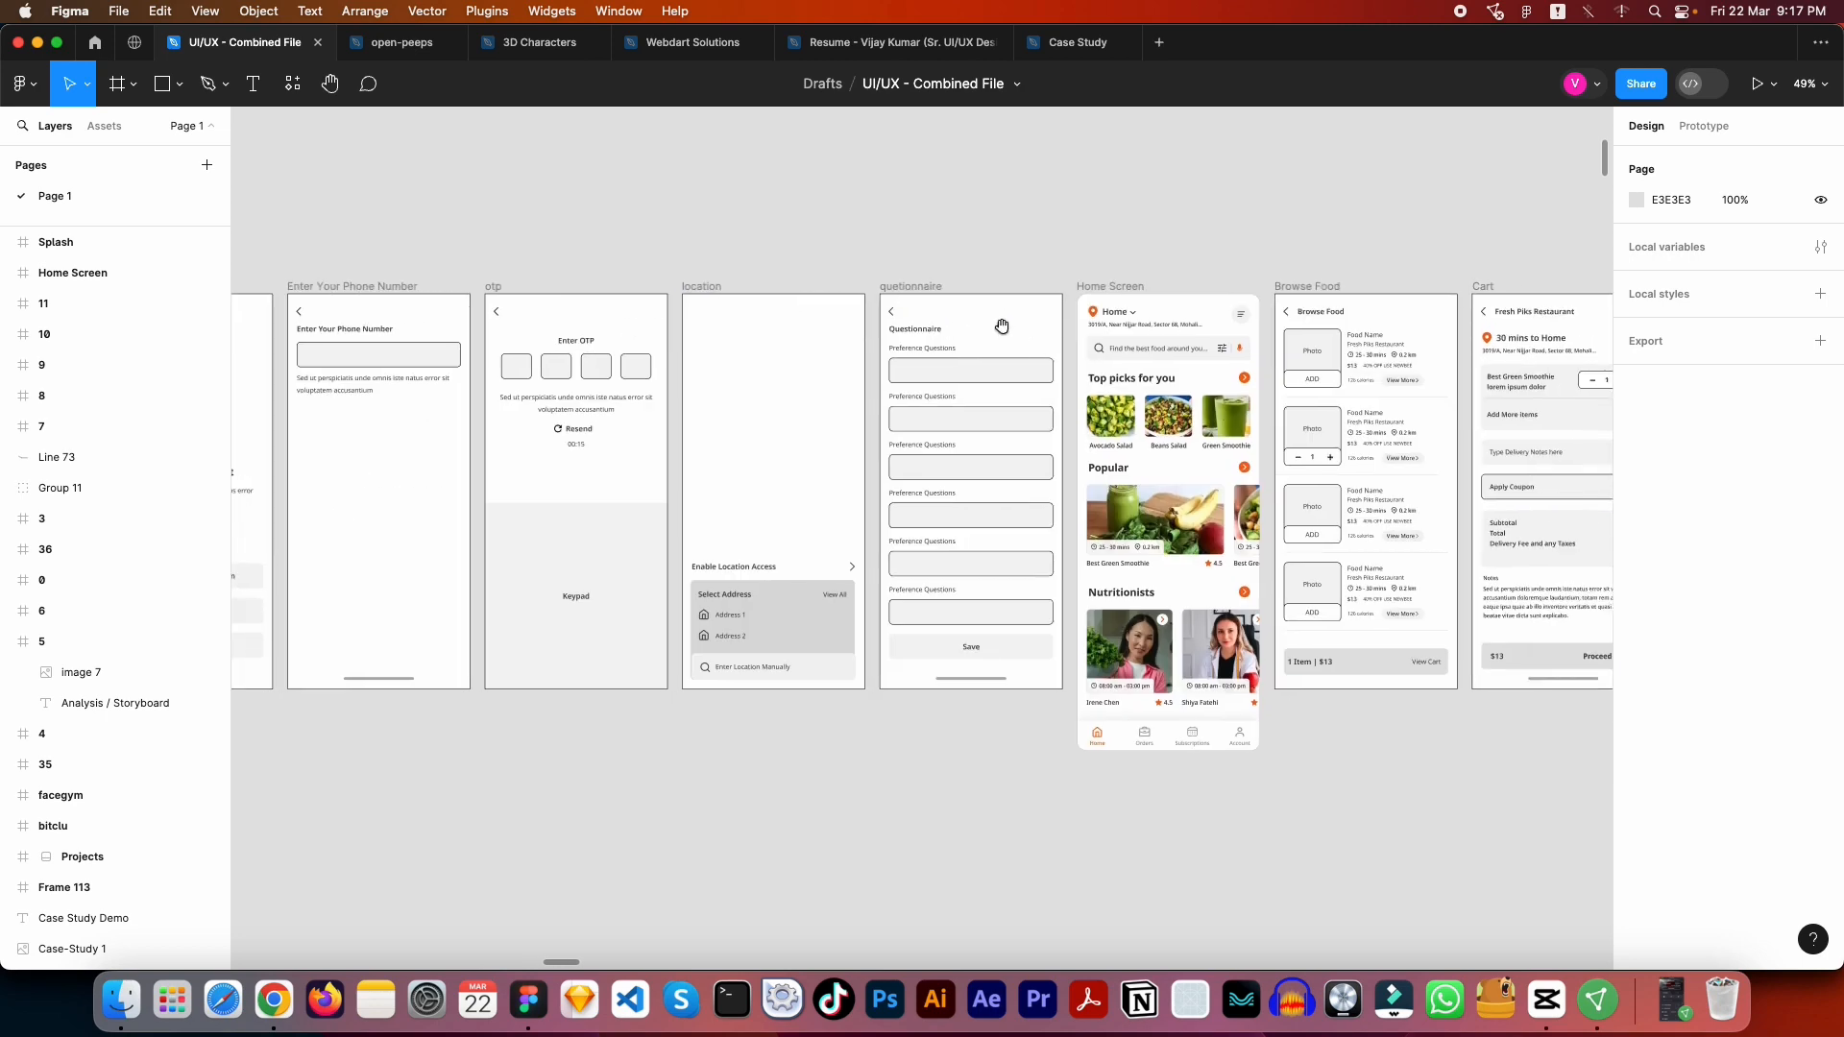
pyautogui.moveTo(1002, 326); pyautogui.dragTo(536, 334)
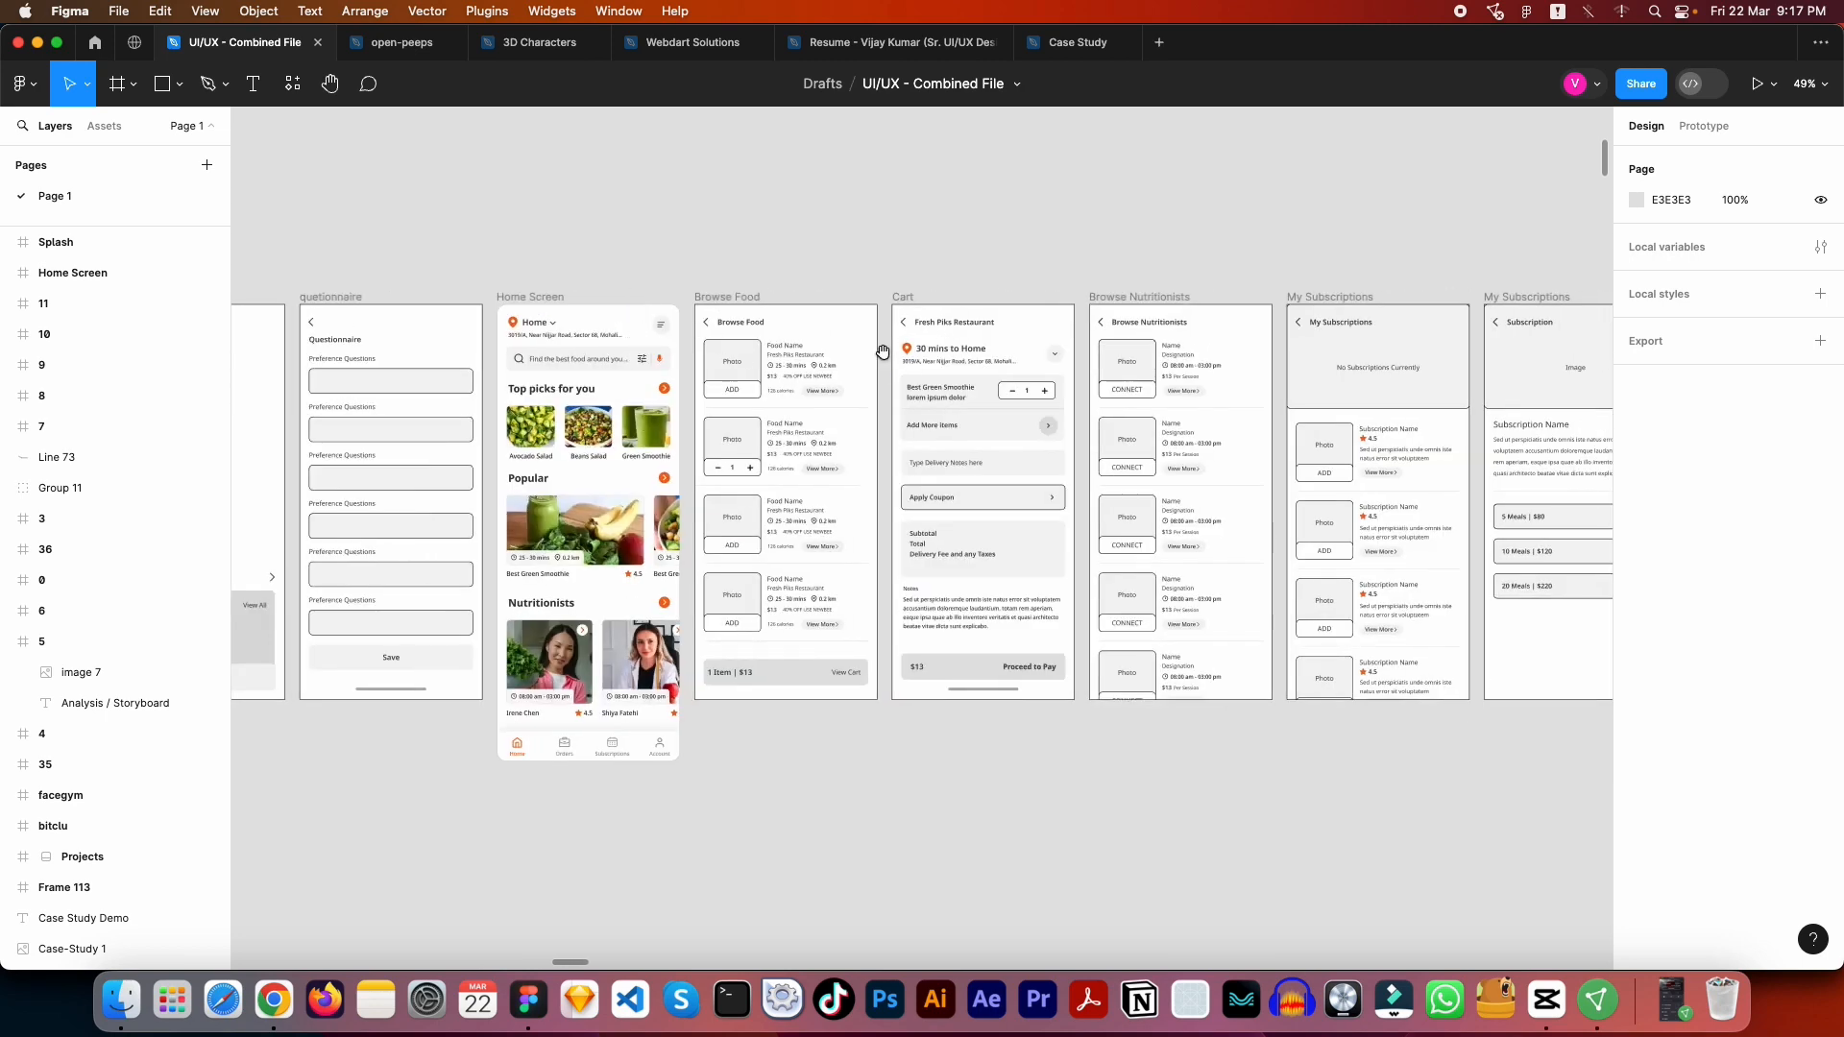
pyautogui.moveTo(727, 435); pyautogui.dragTo(1227, 365)
pyautogui.moveTo(905, 367); pyautogui.dragTo(1275, 410)
pyautogui.moveTo(715, 395); pyautogui.dragTo(816, 423)
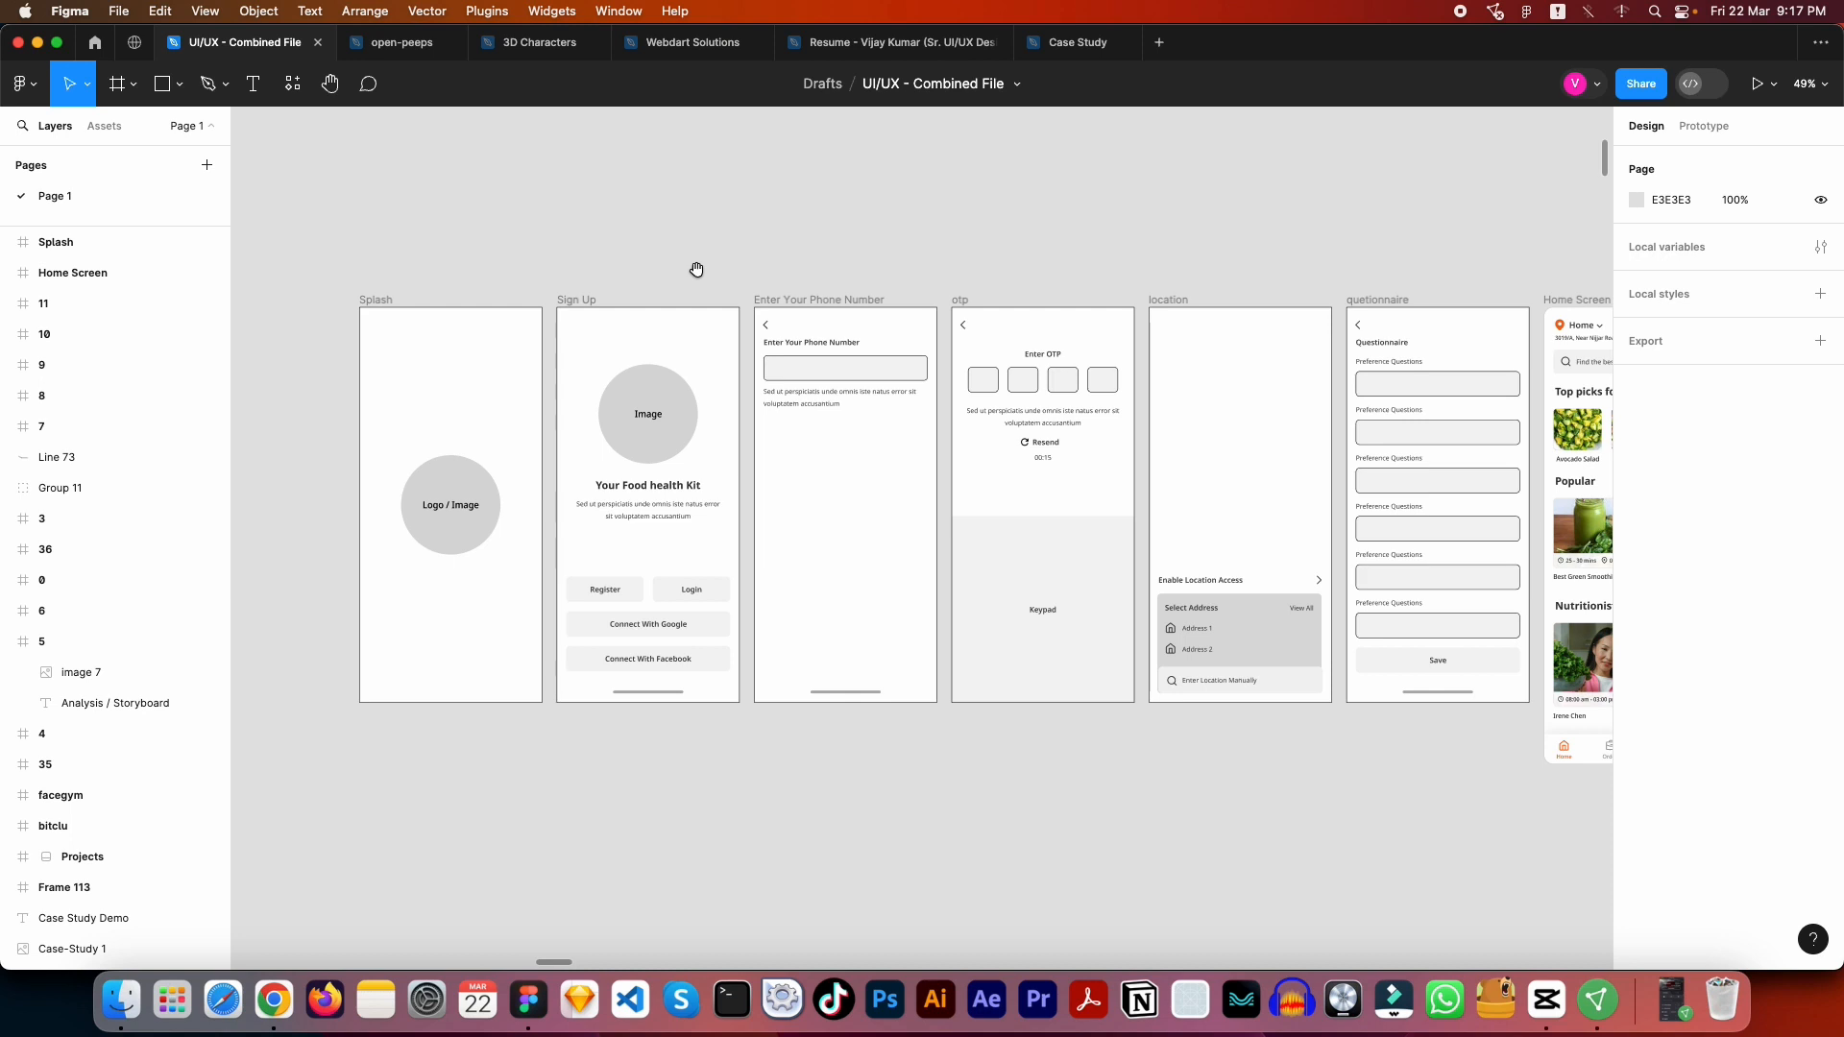
pyautogui.moveTo(696, 269); pyautogui.dragTo(795, 321)
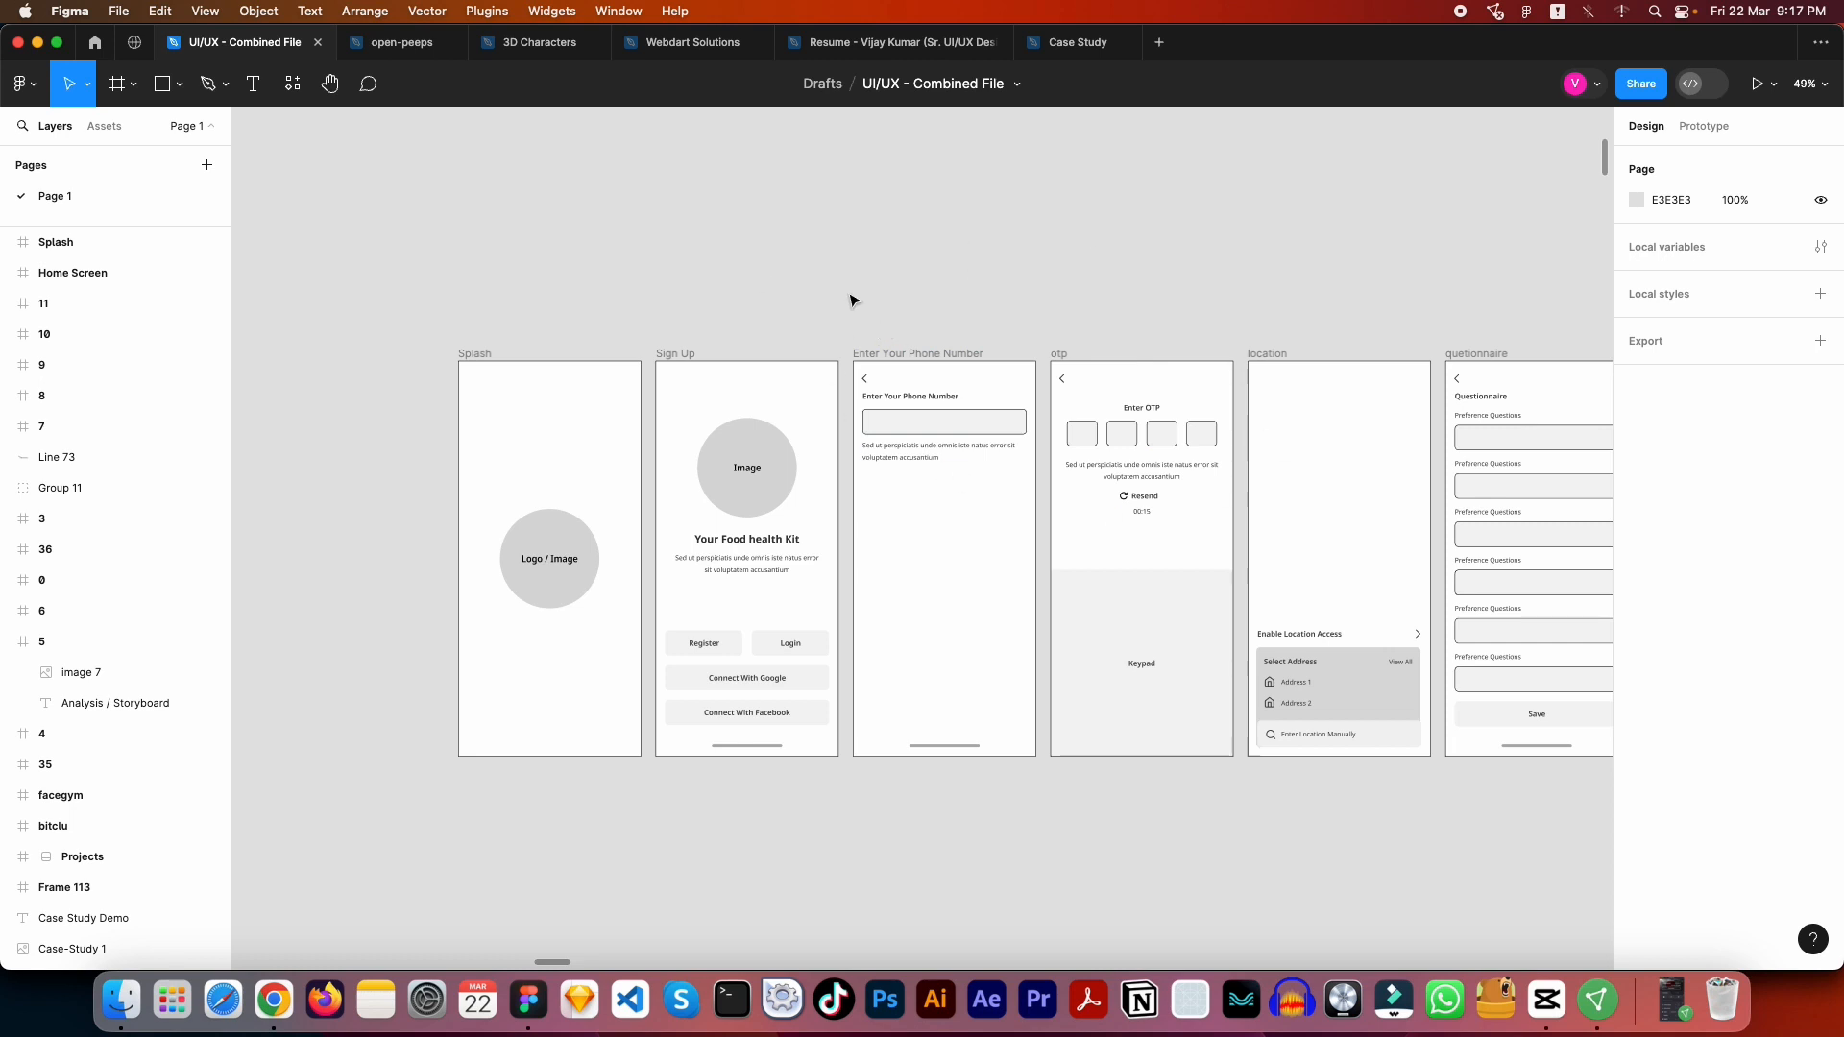
# - Rename the Splash frame's prototype flow starting point to Food App
pyautogui.scroll(-2, 811, 264)
pyautogui.hscroll(2, 811, 264)
pyautogui.click(409, 277)
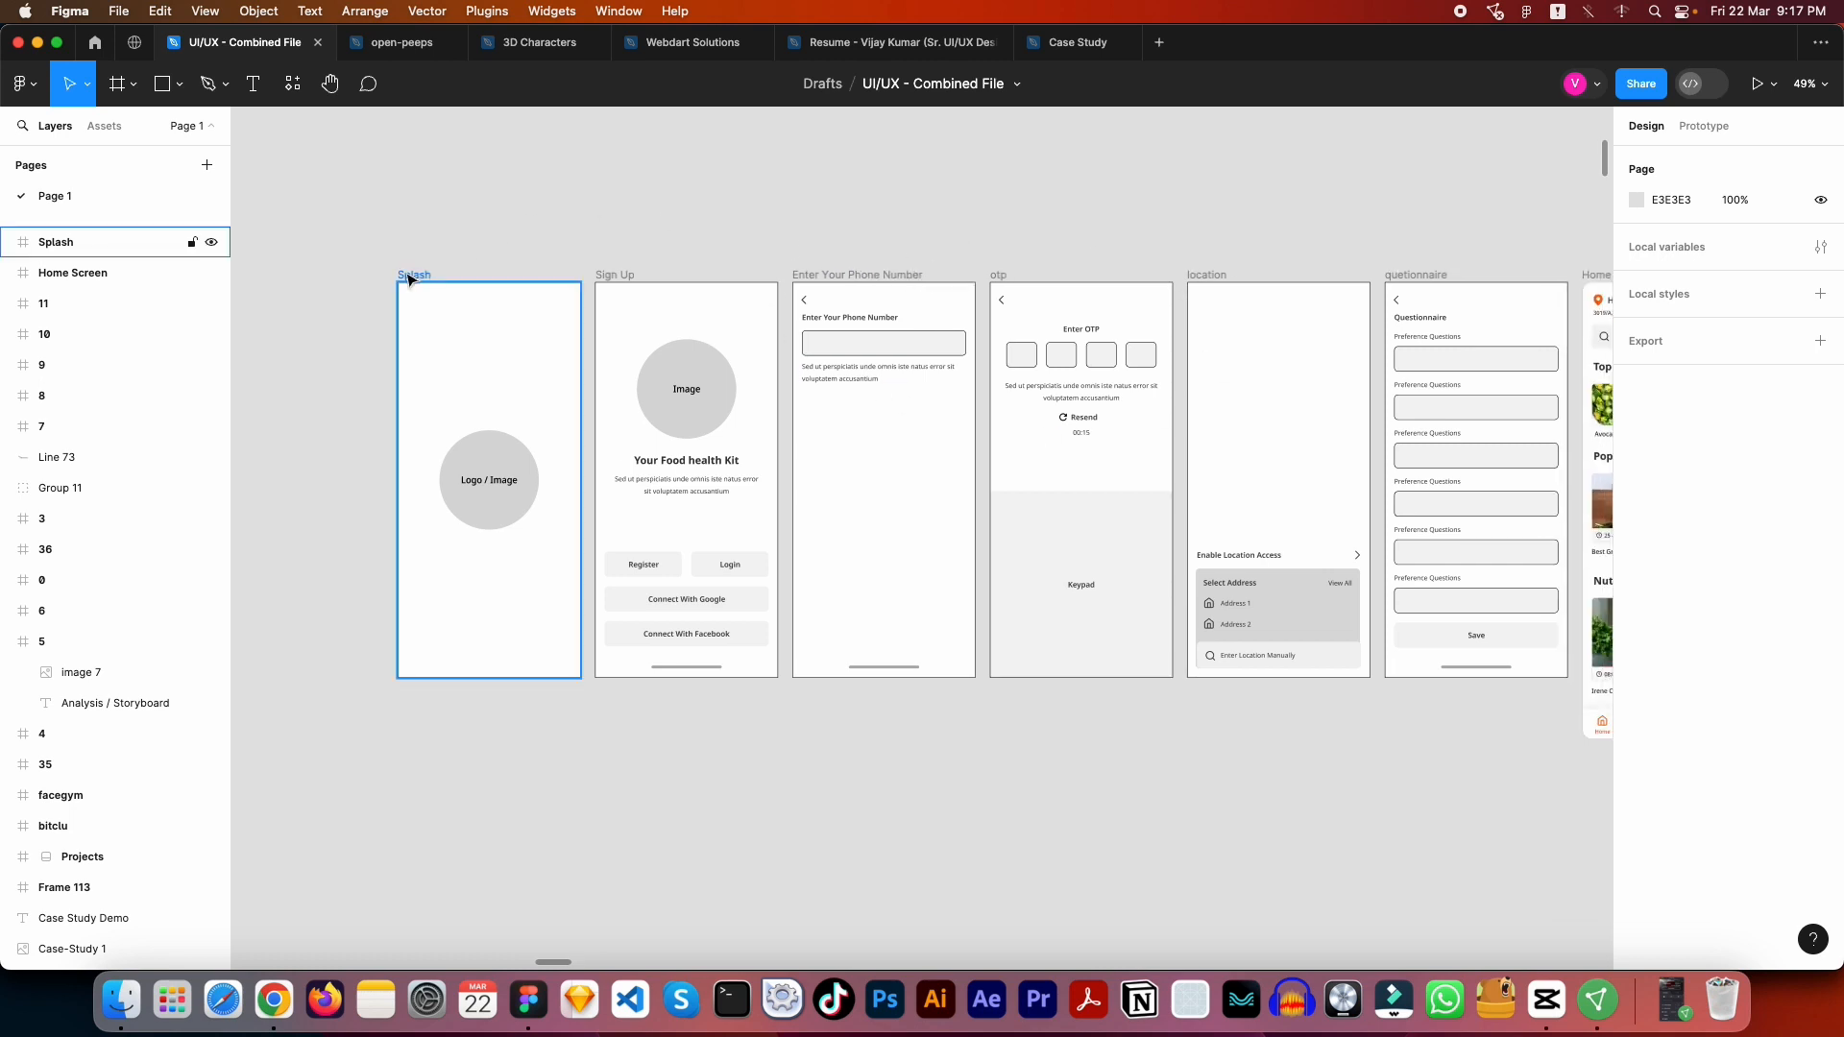
pyautogui.click(409, 280)
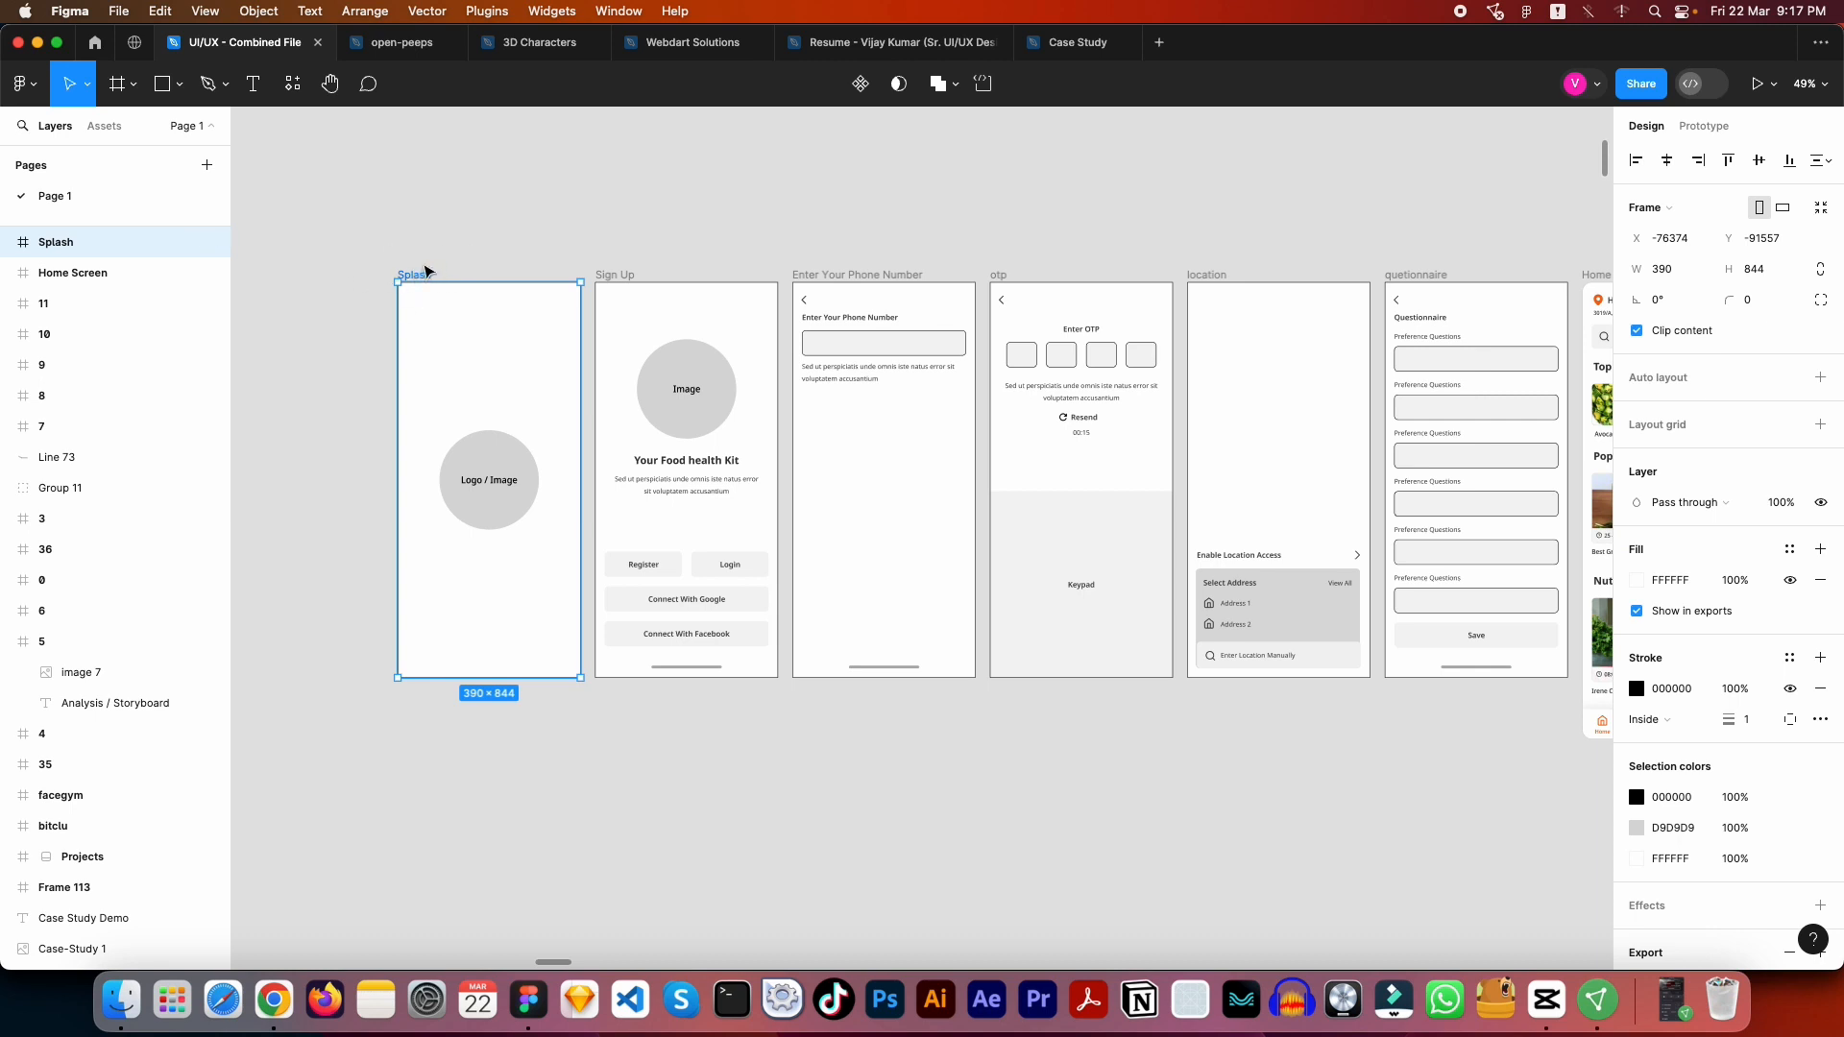
pyautogui.hscroll(-2, 425, 270)
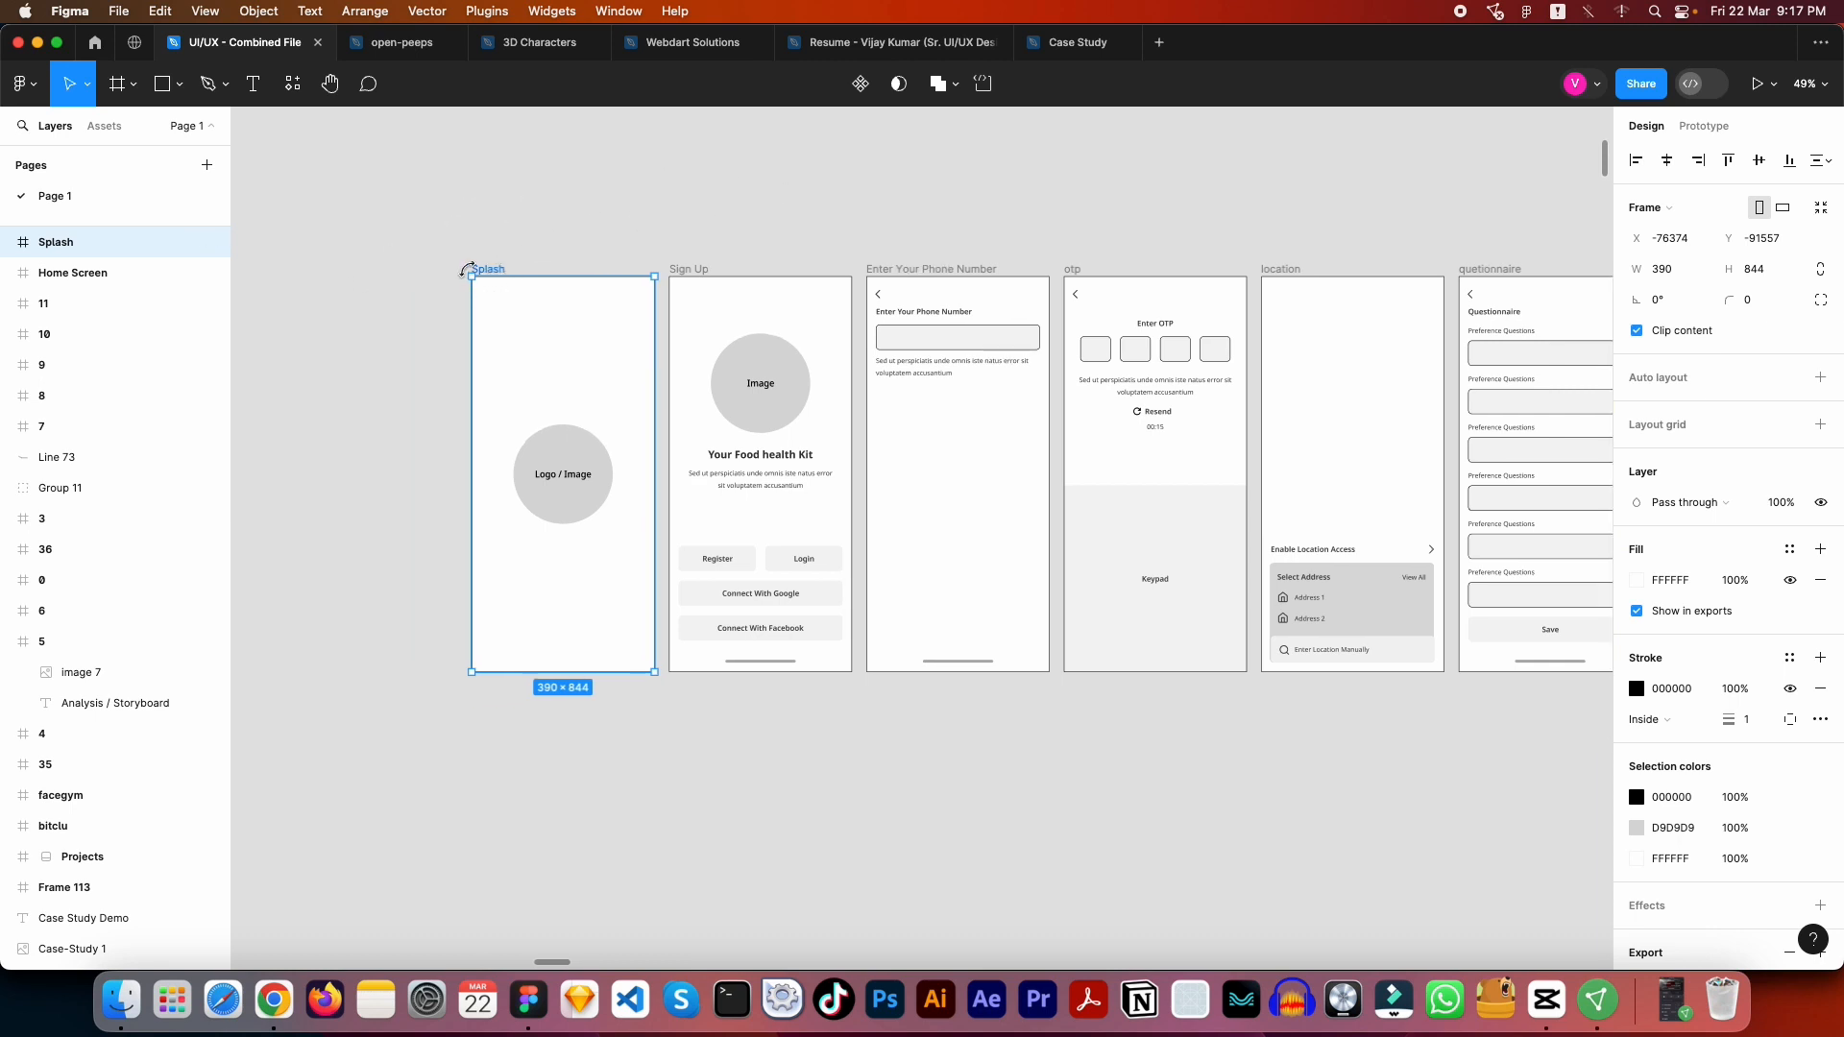
pyautogui.click(1696, 128)
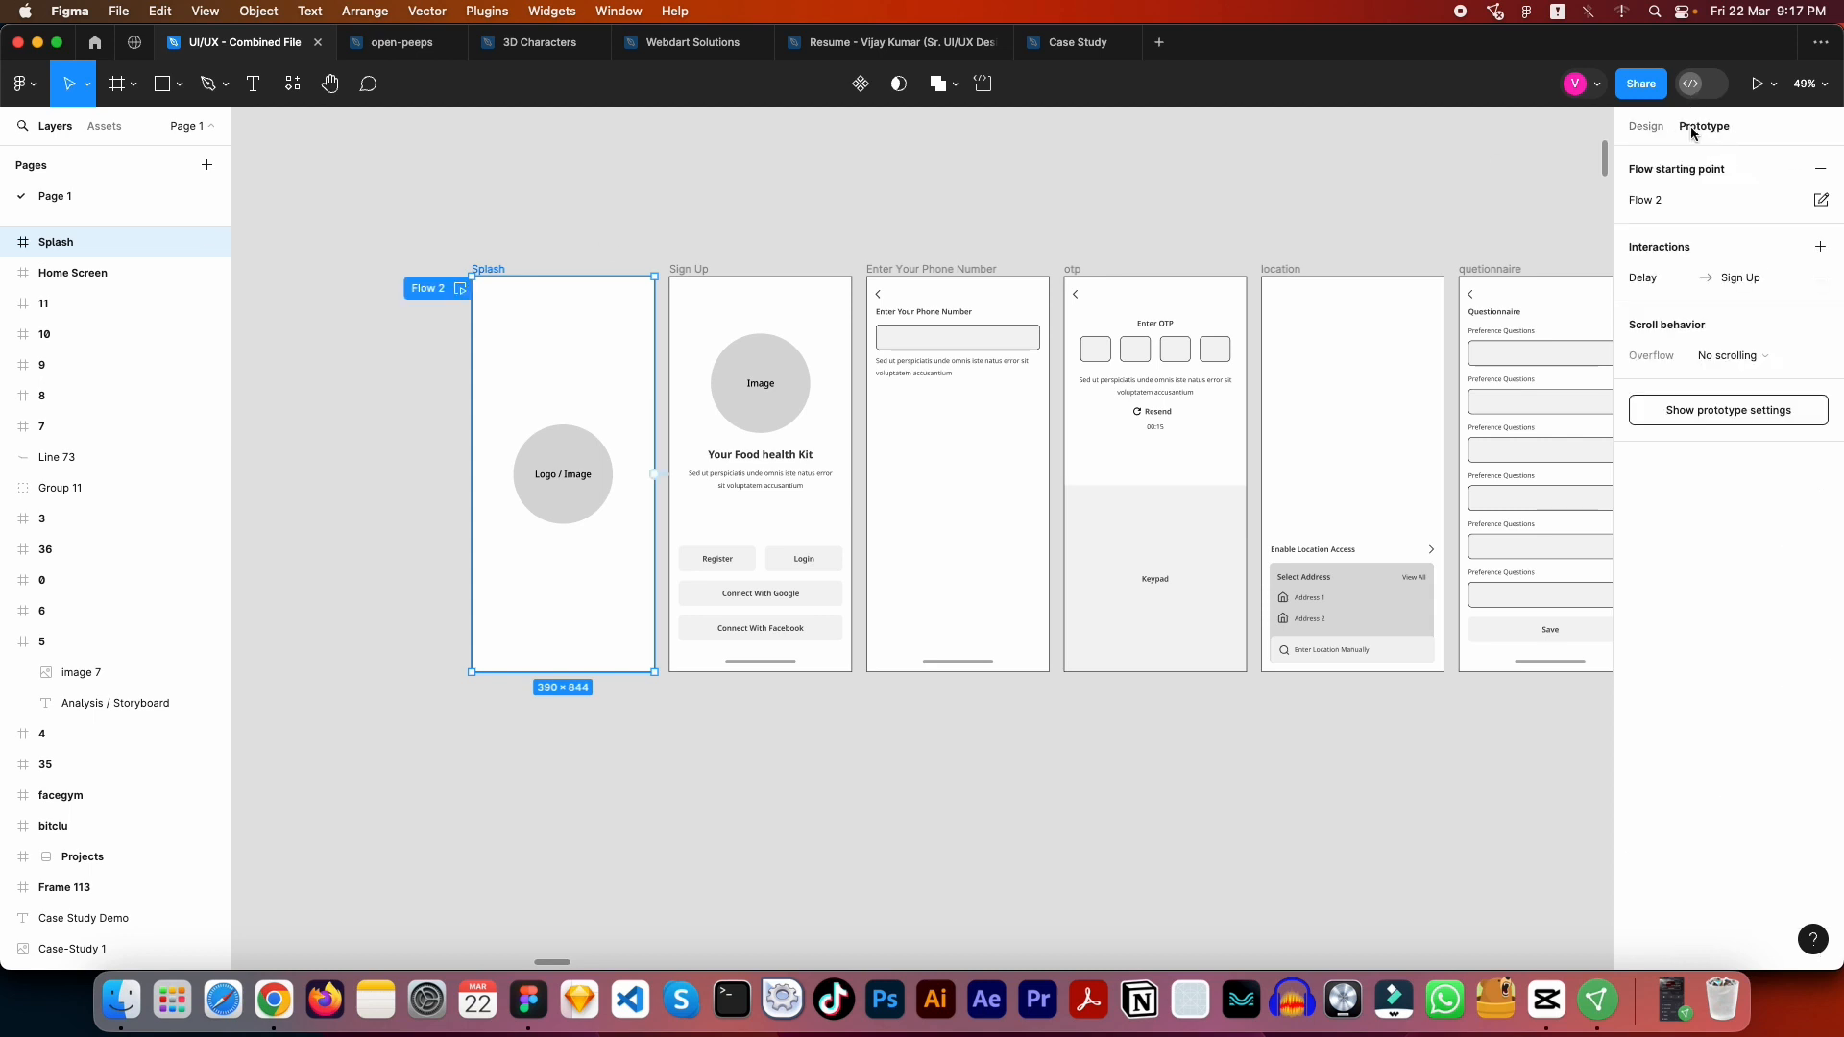
pyautogui.doubleClick(426, 289)
pyautogui.write('Food App')
pyautogui.press('Return')
# - Delete the existing delay interaction that links the Splash frame to the Sign Up frame
pyautogui.scroll(5, 481, 279)
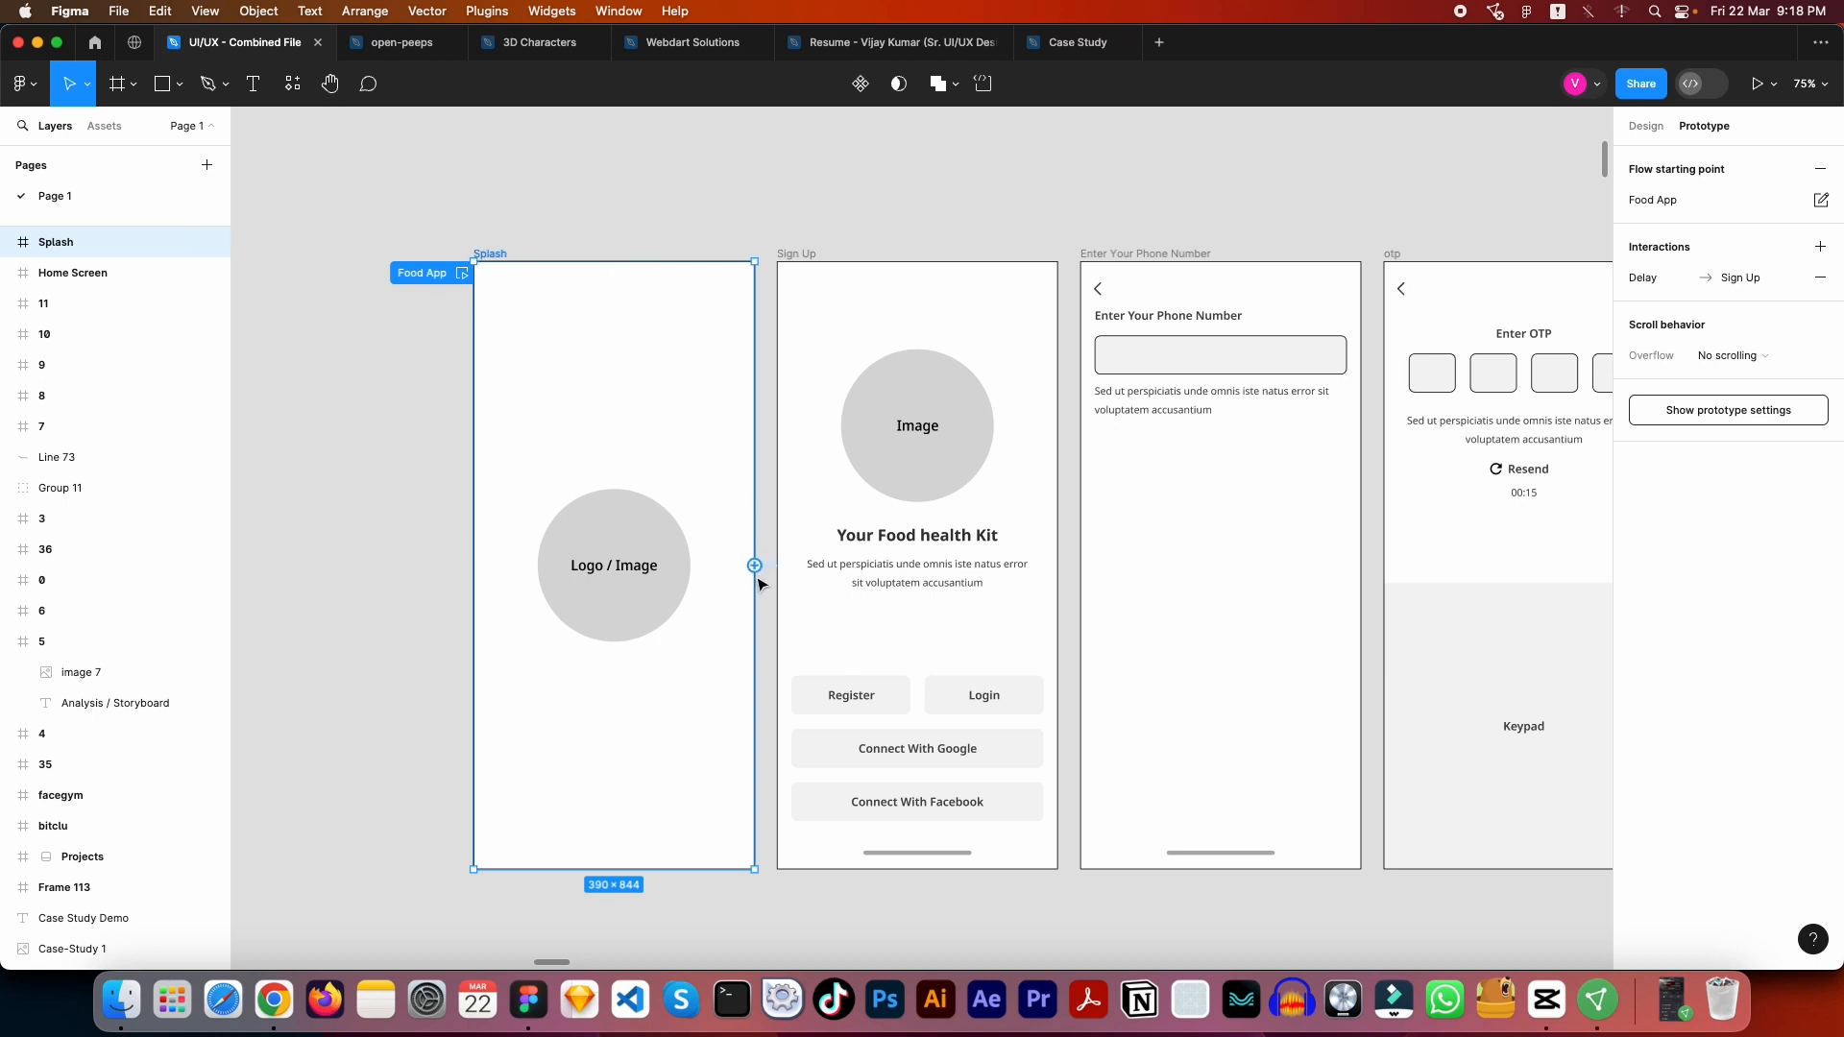
pyautogui.scroll(6, 759, 583)
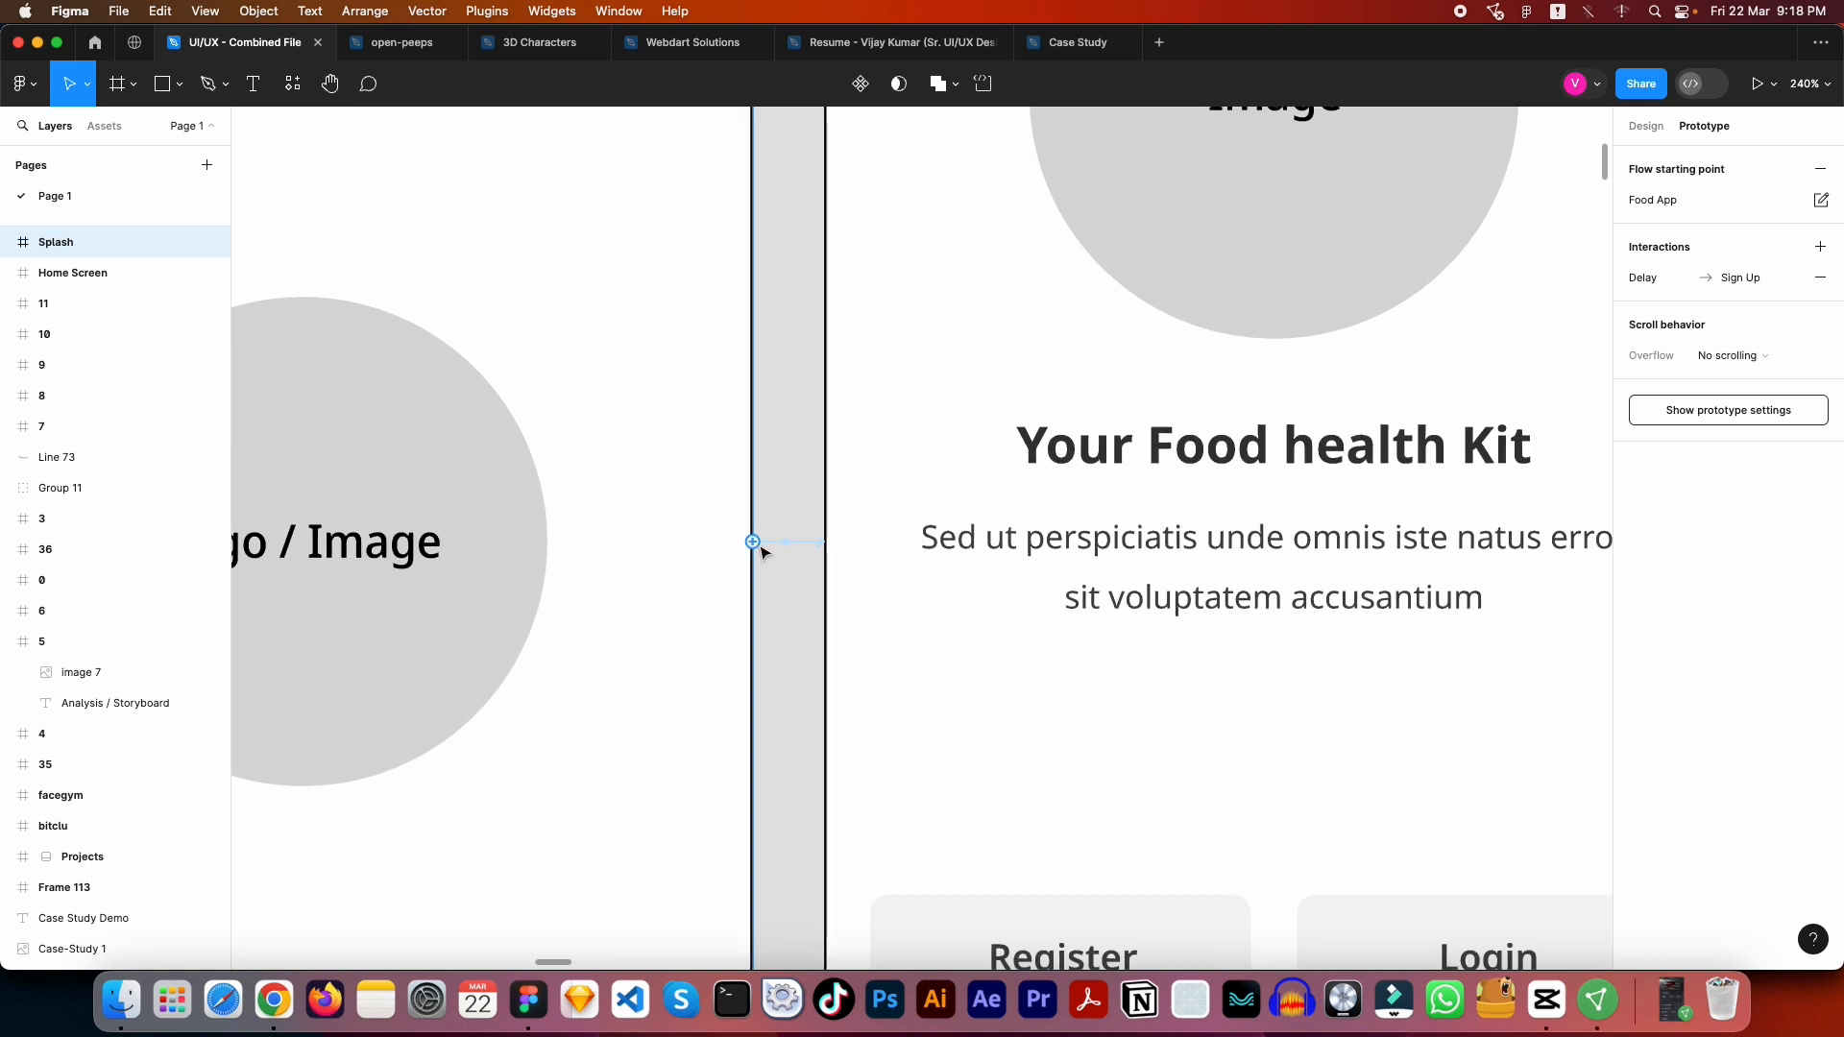
pyautogui.click(794, 544)
pyautogui.scroll(-6, 794, 549)
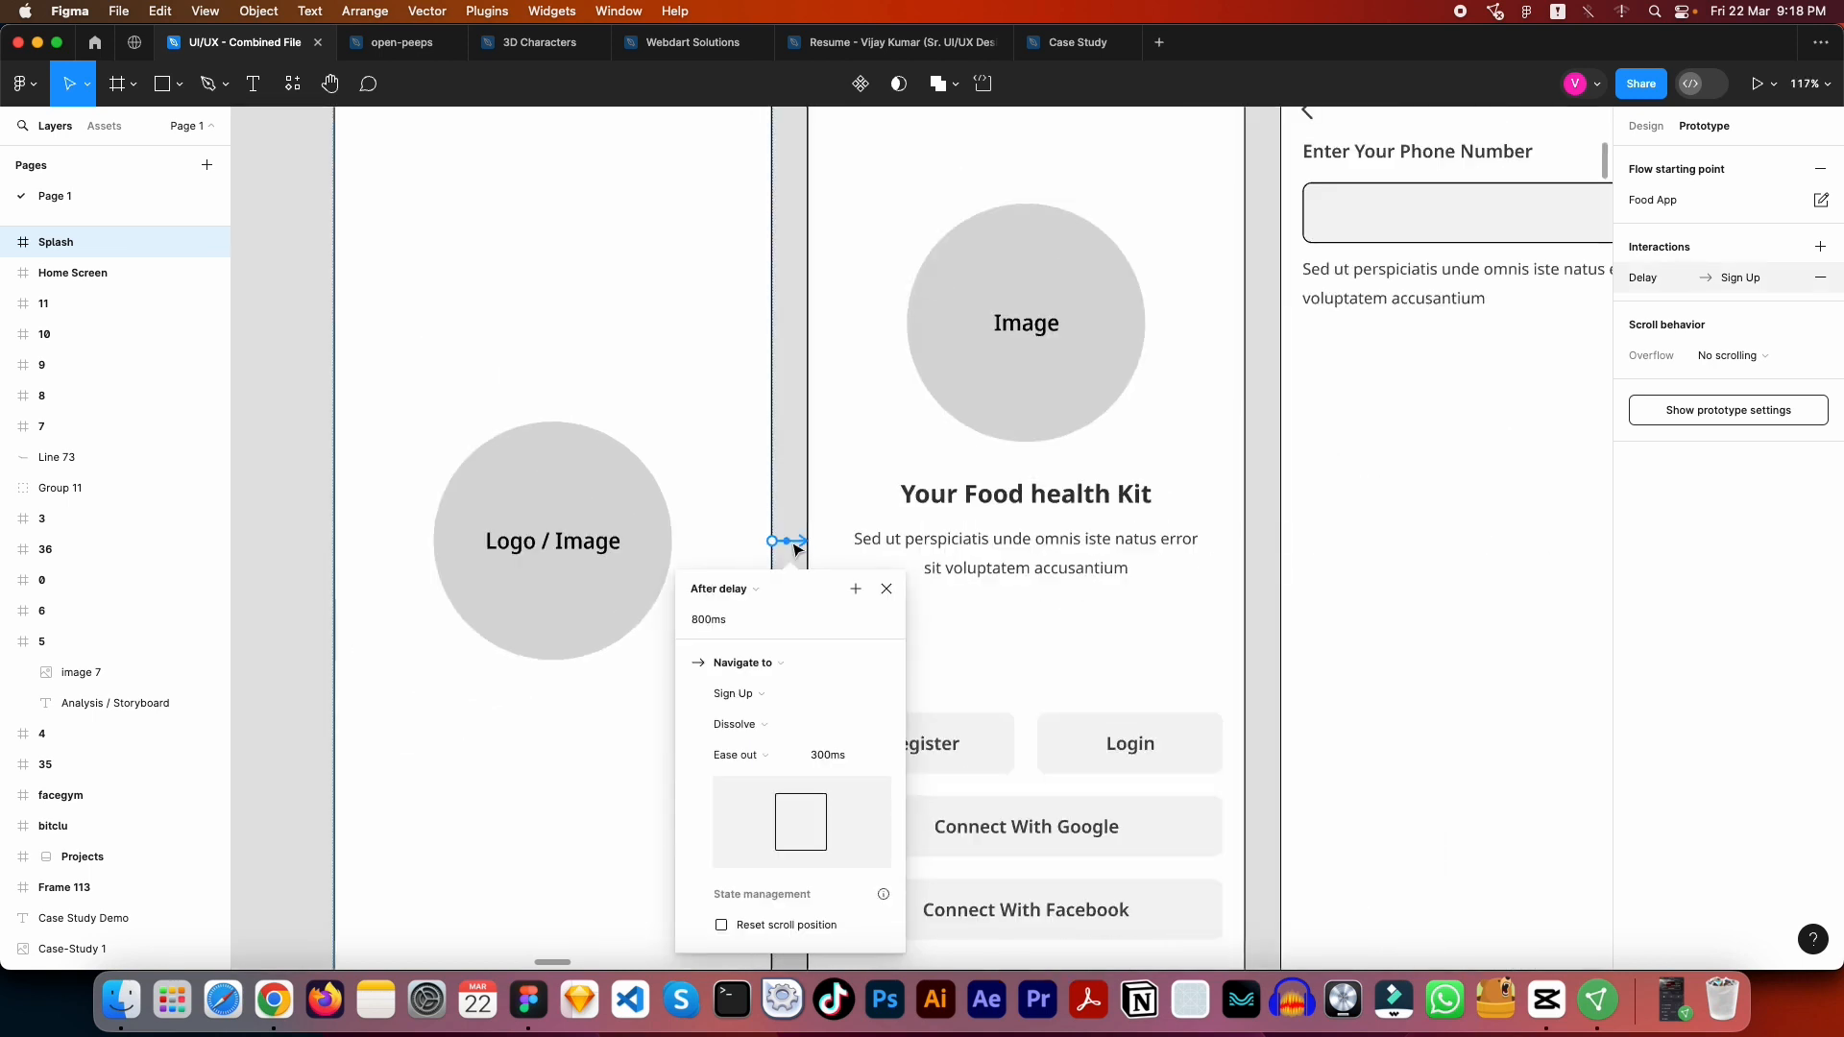
pyautogui.press('Delete')
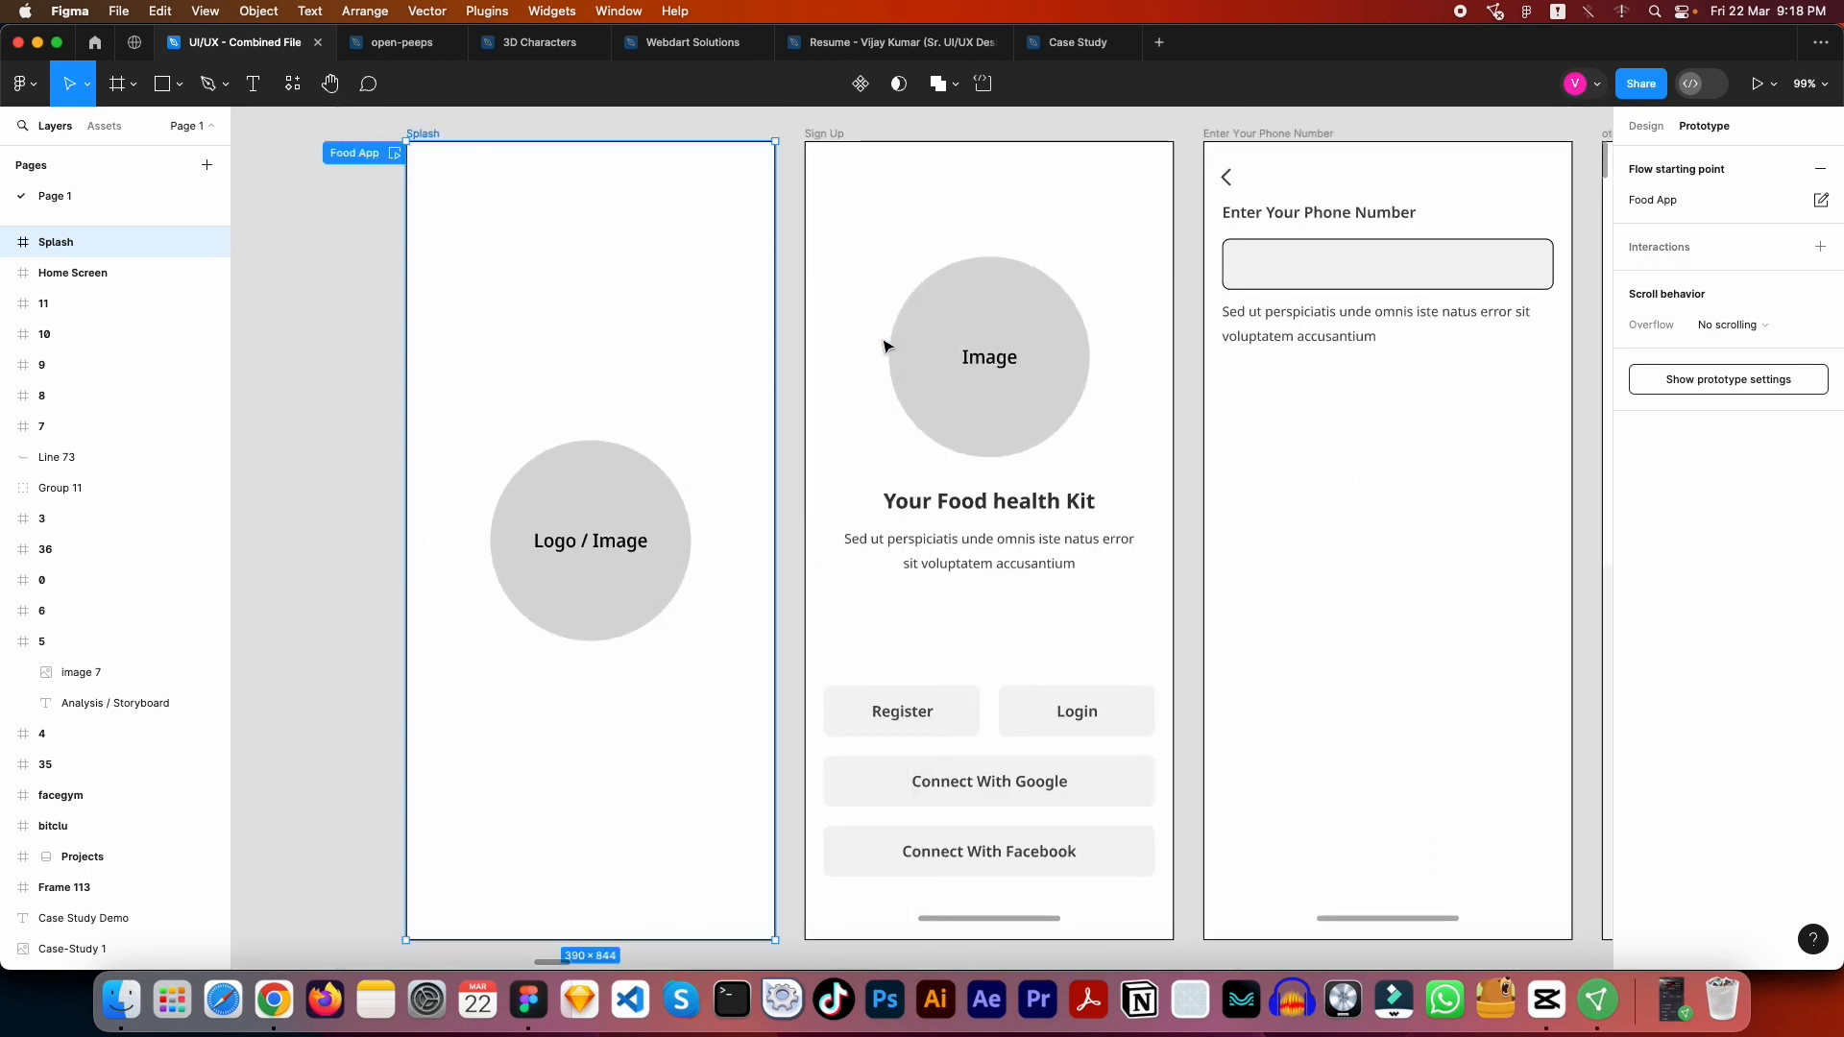
# - Connect the Splash frame to the Sign Up frame with a prototype interaction
pyautogui.click(821, 134)
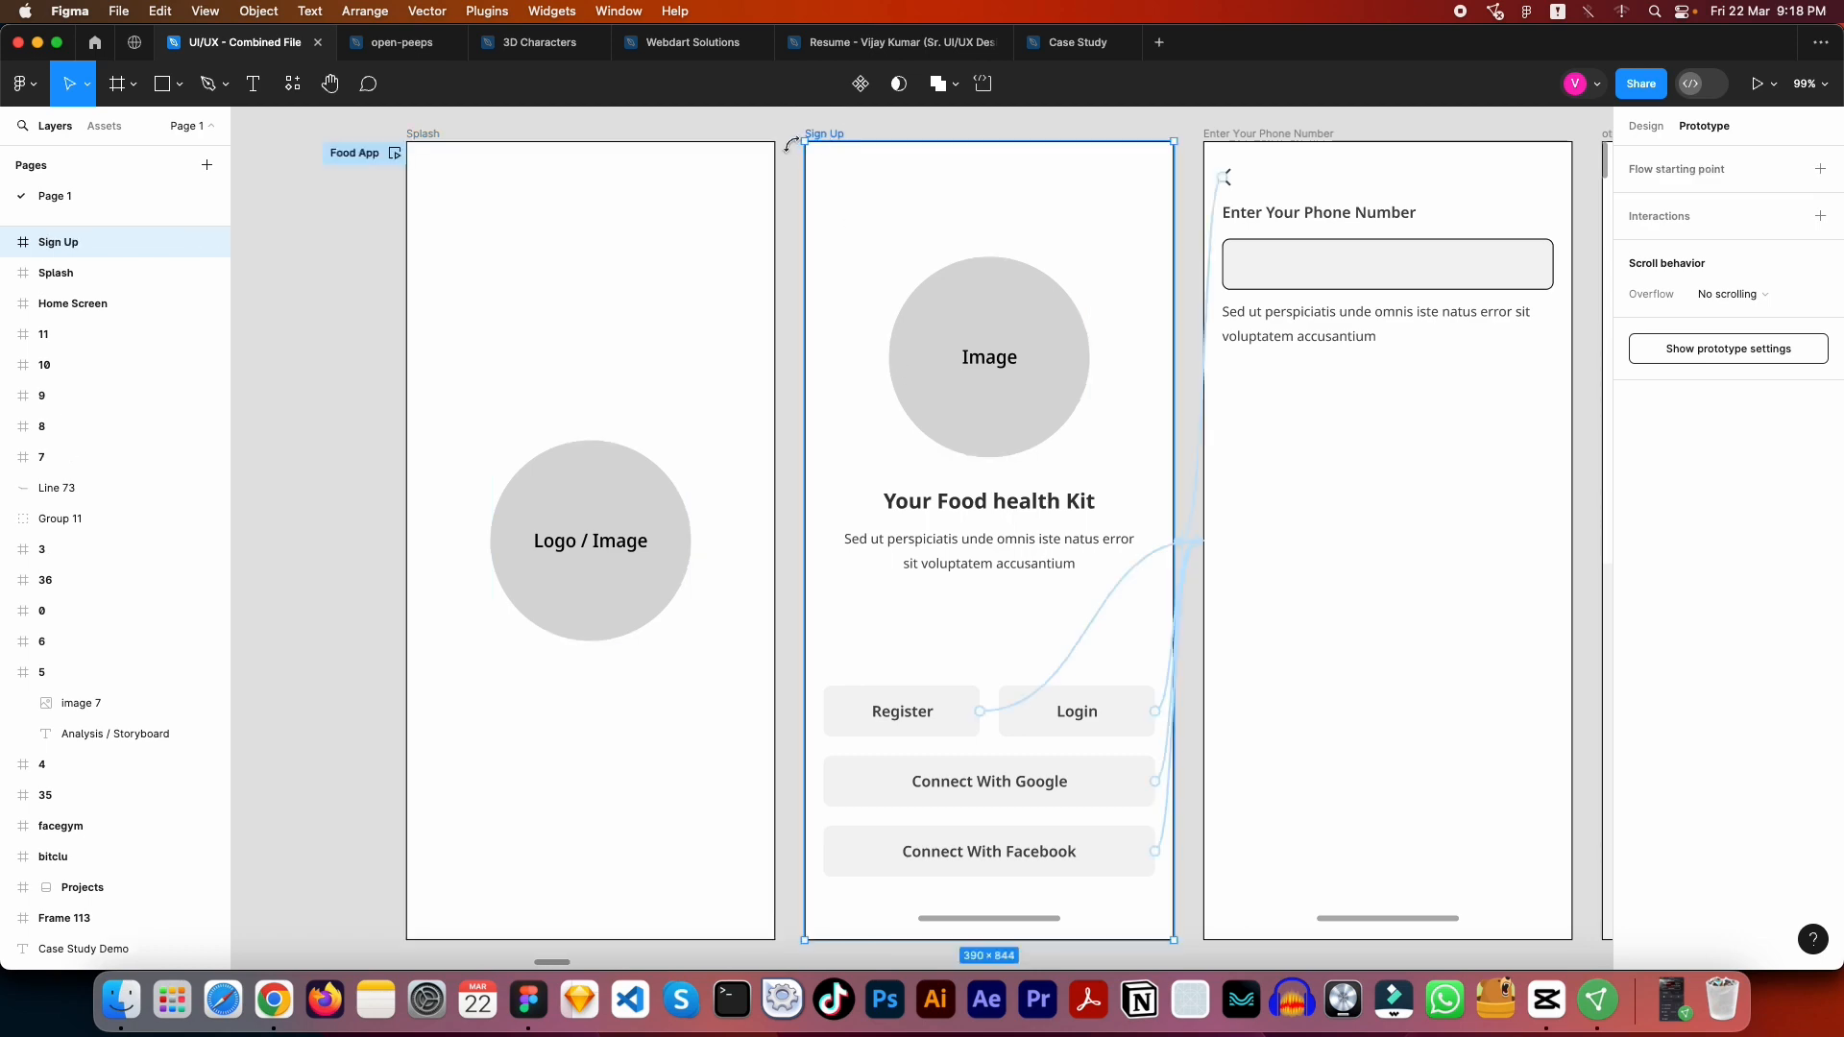
pyautogui.scroll(-10, 761, 195)
pyautogui.moveTo(875, 158); pyautogui.dragTo(782, 235)
pyautogui.click(647, 182)
pyautogui.scroll(10, 653, 190)
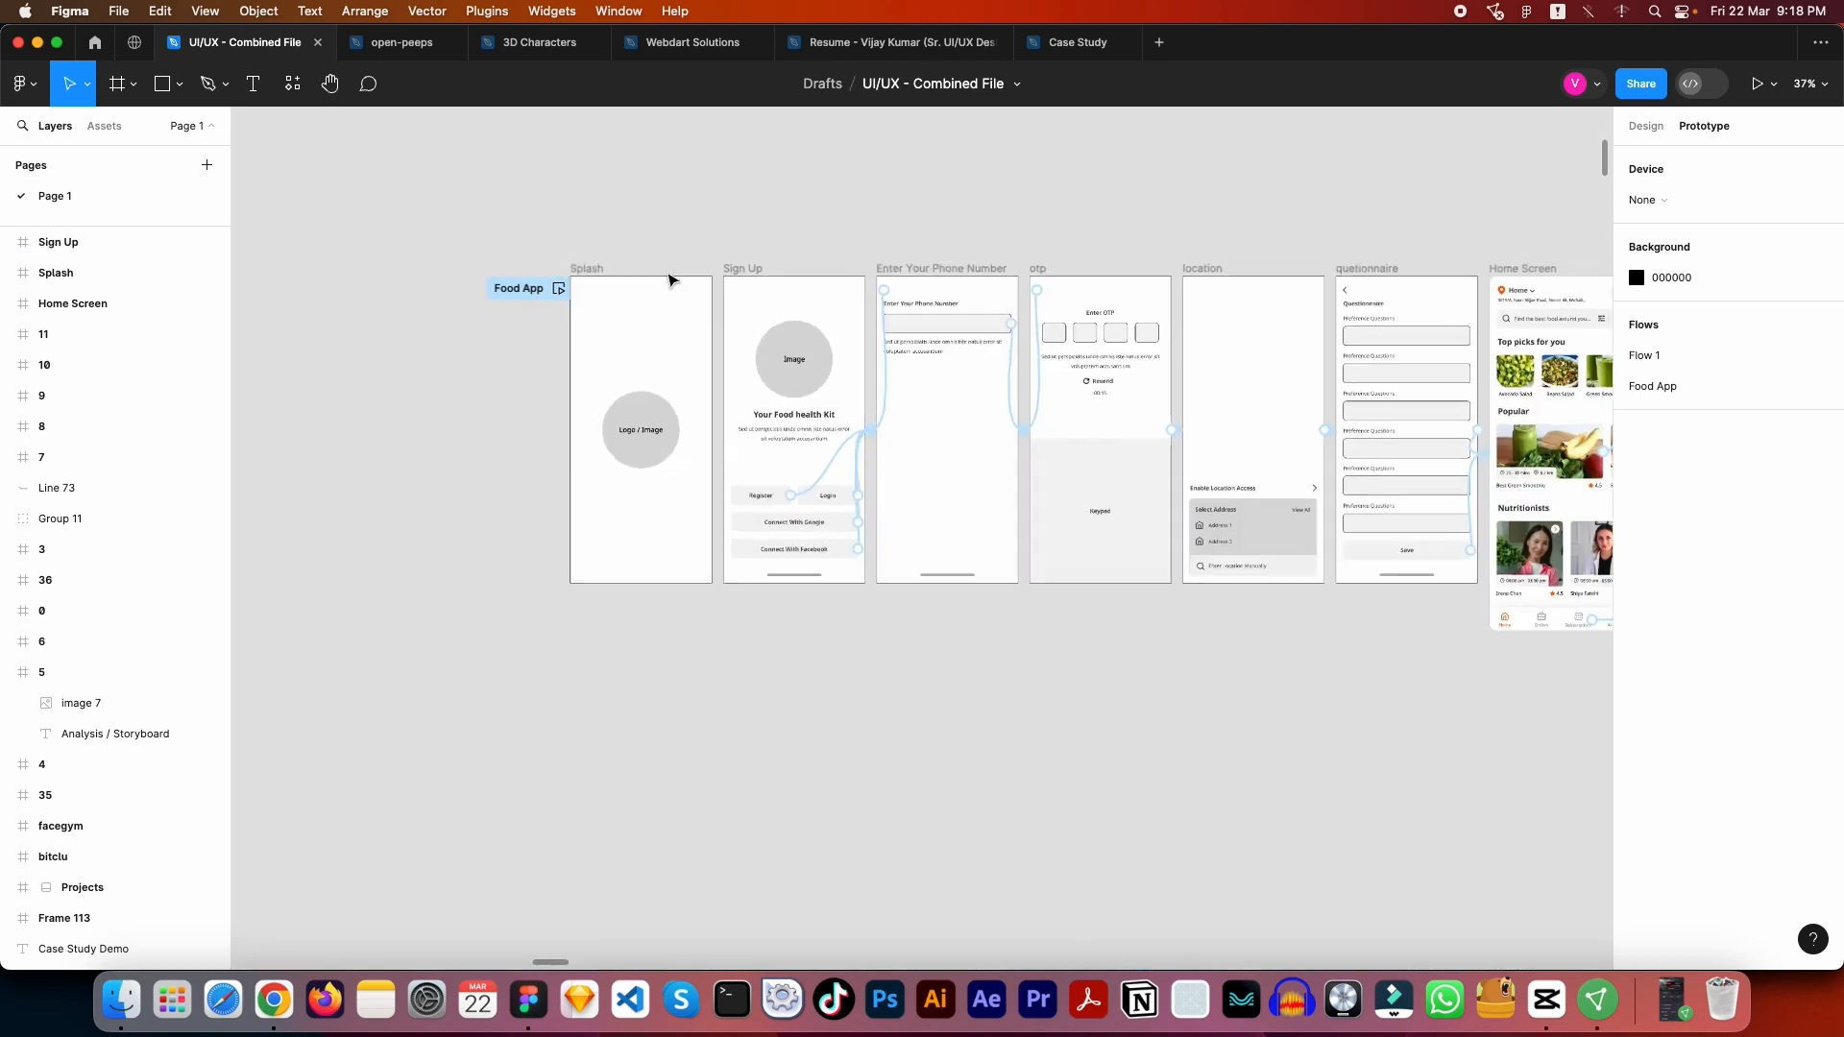
pyautogui.click(411, 223)
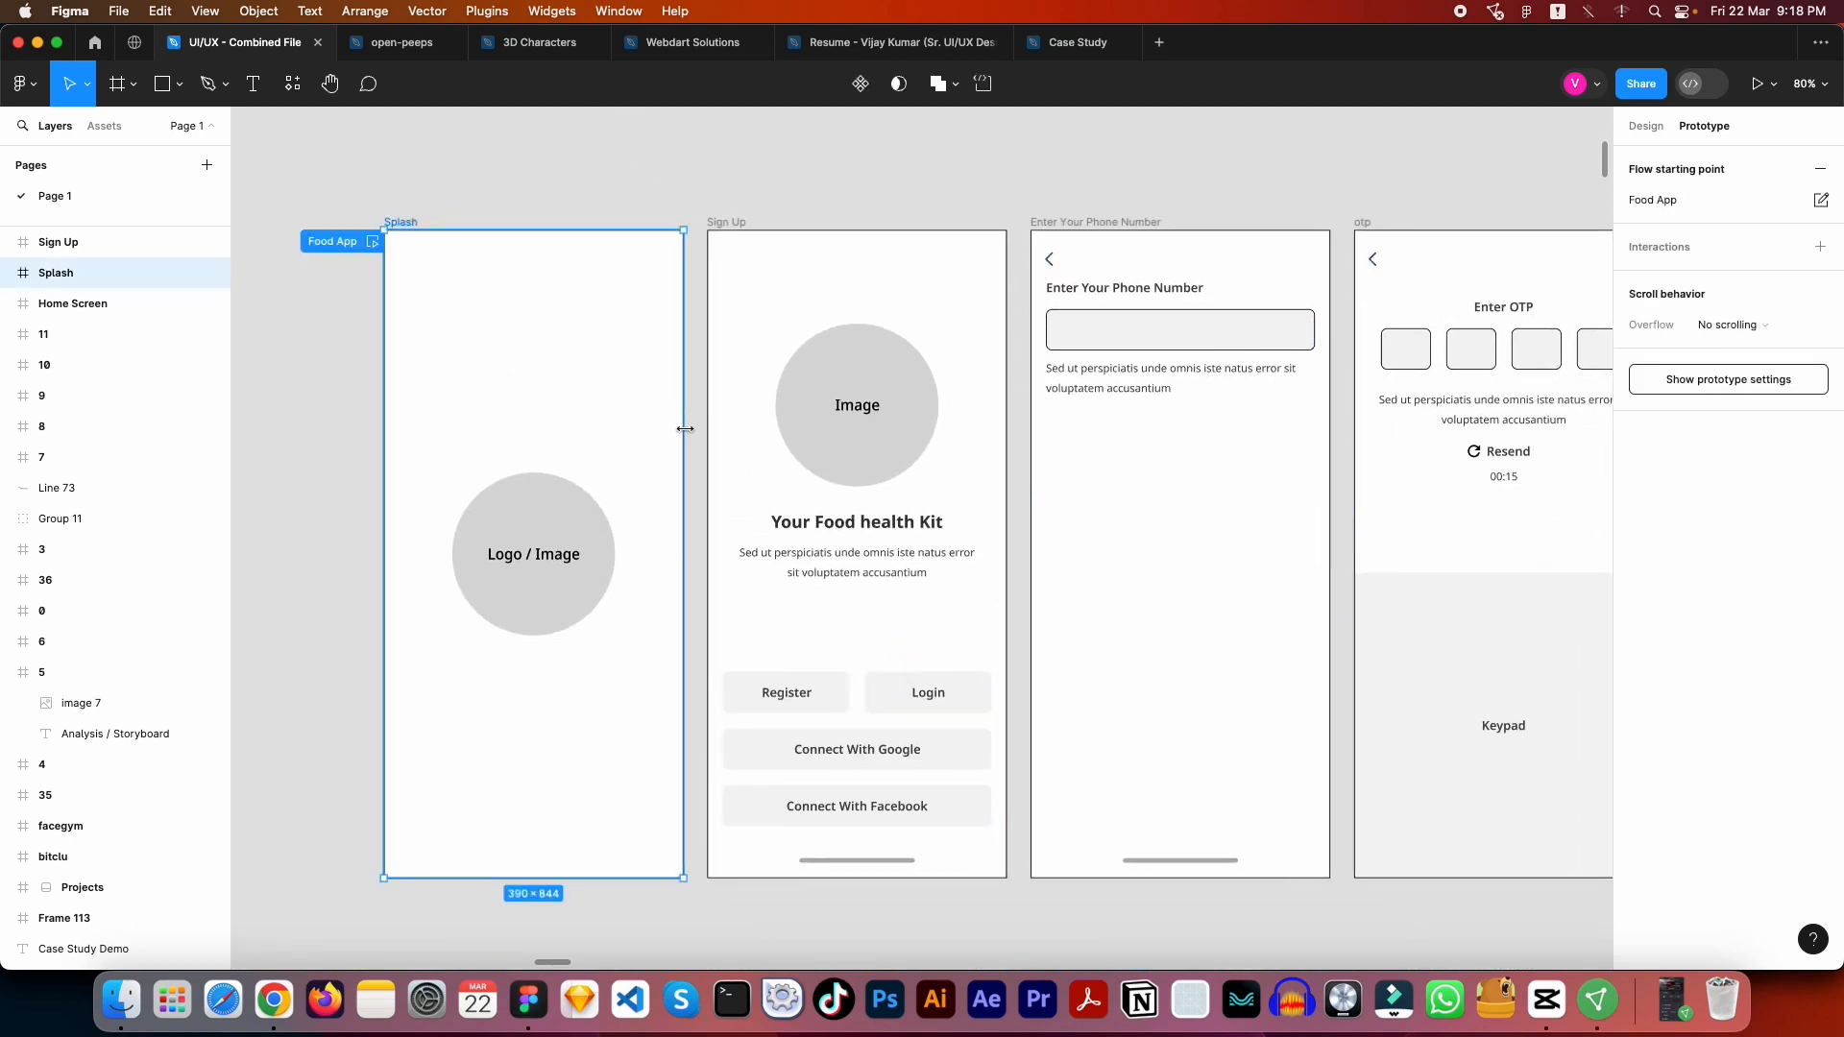
pyautogui.scroll(-2, 650, 428)
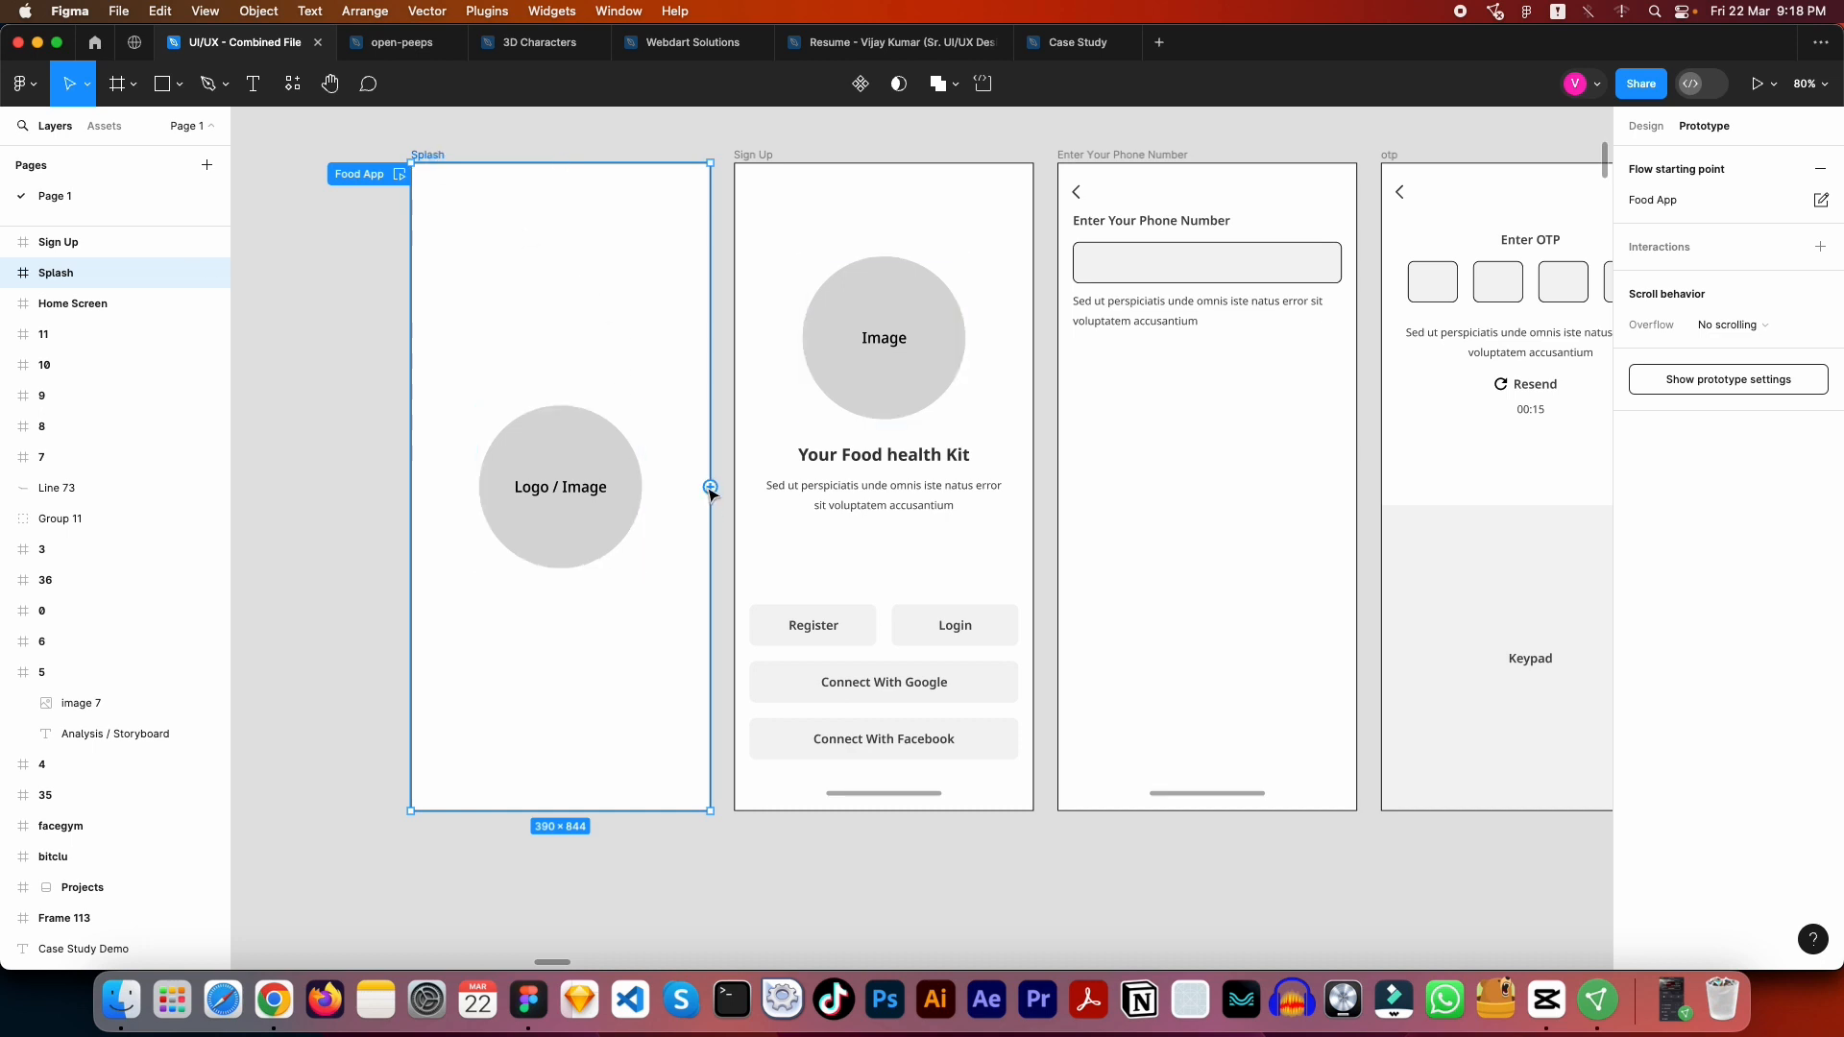
pyautogui.moveTo(711, 488); pyautogui.dragTo(747, 439)
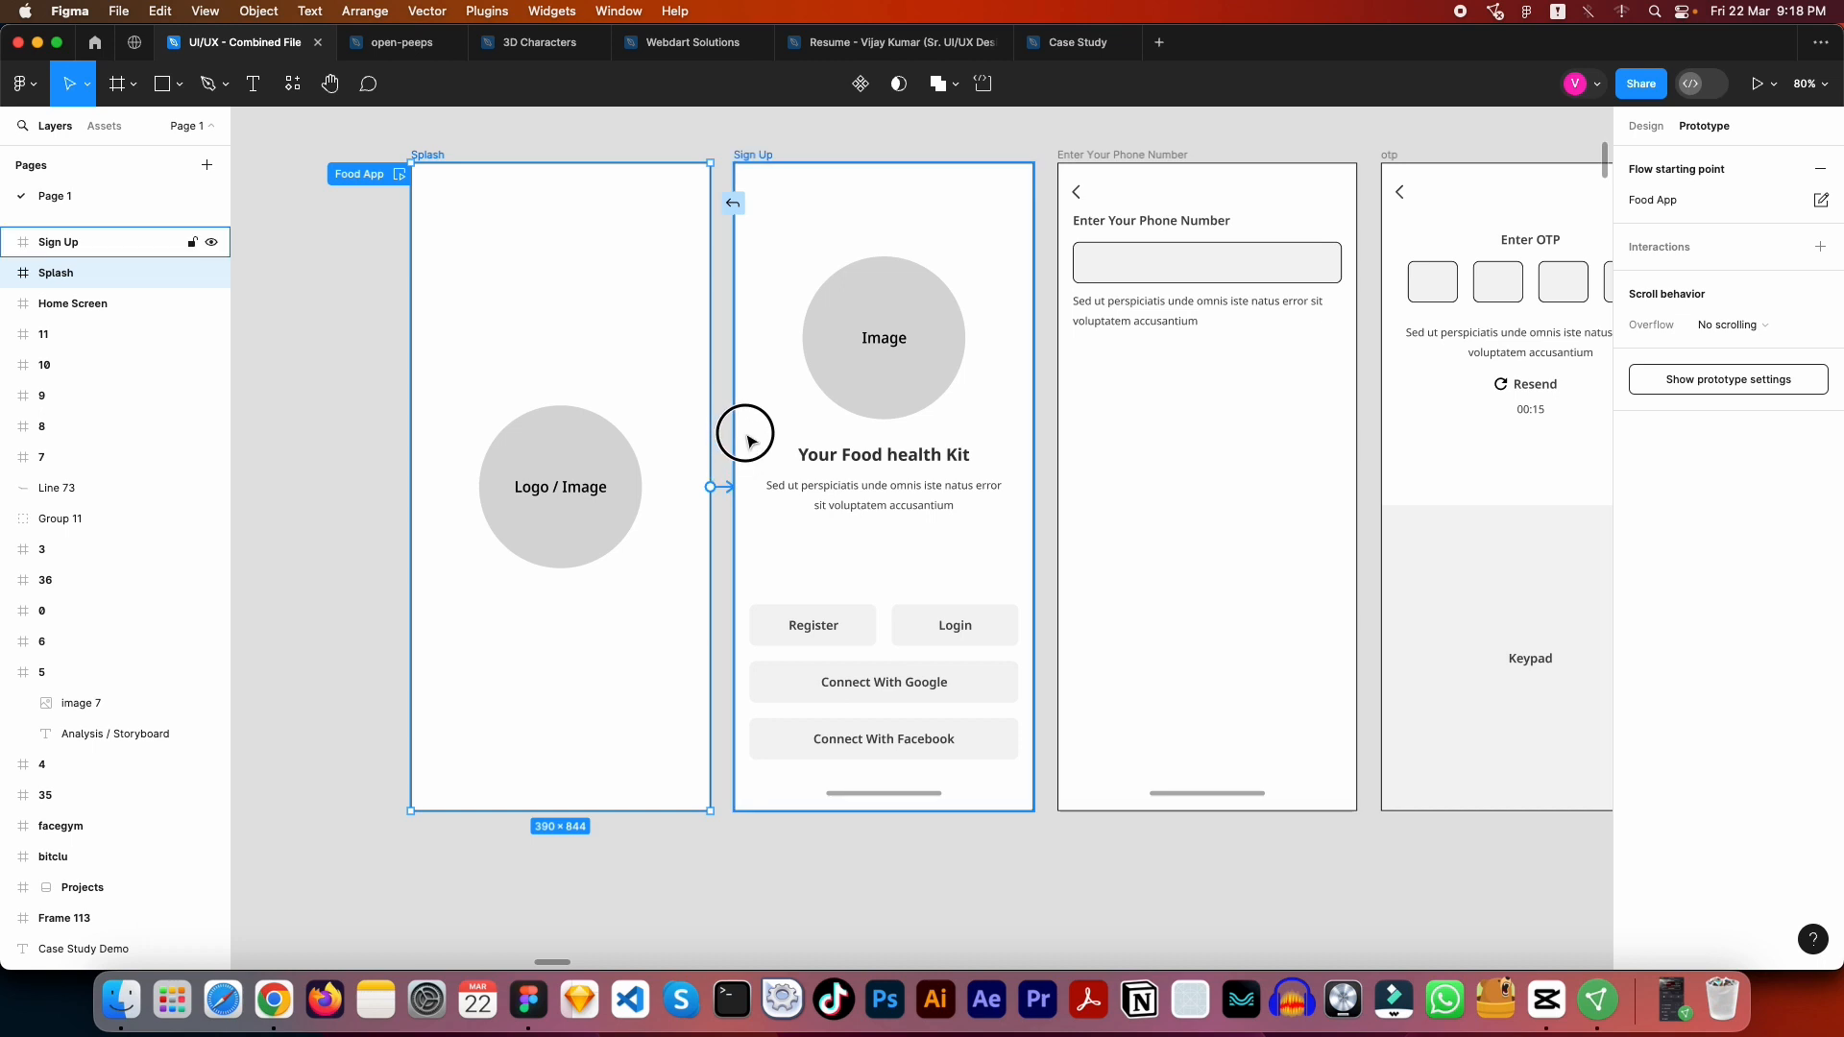
pyautogui.moveTo(747, 440); pyautogui.dragTo(751, 444)
pyautogui.scroll(5, 766, 480)
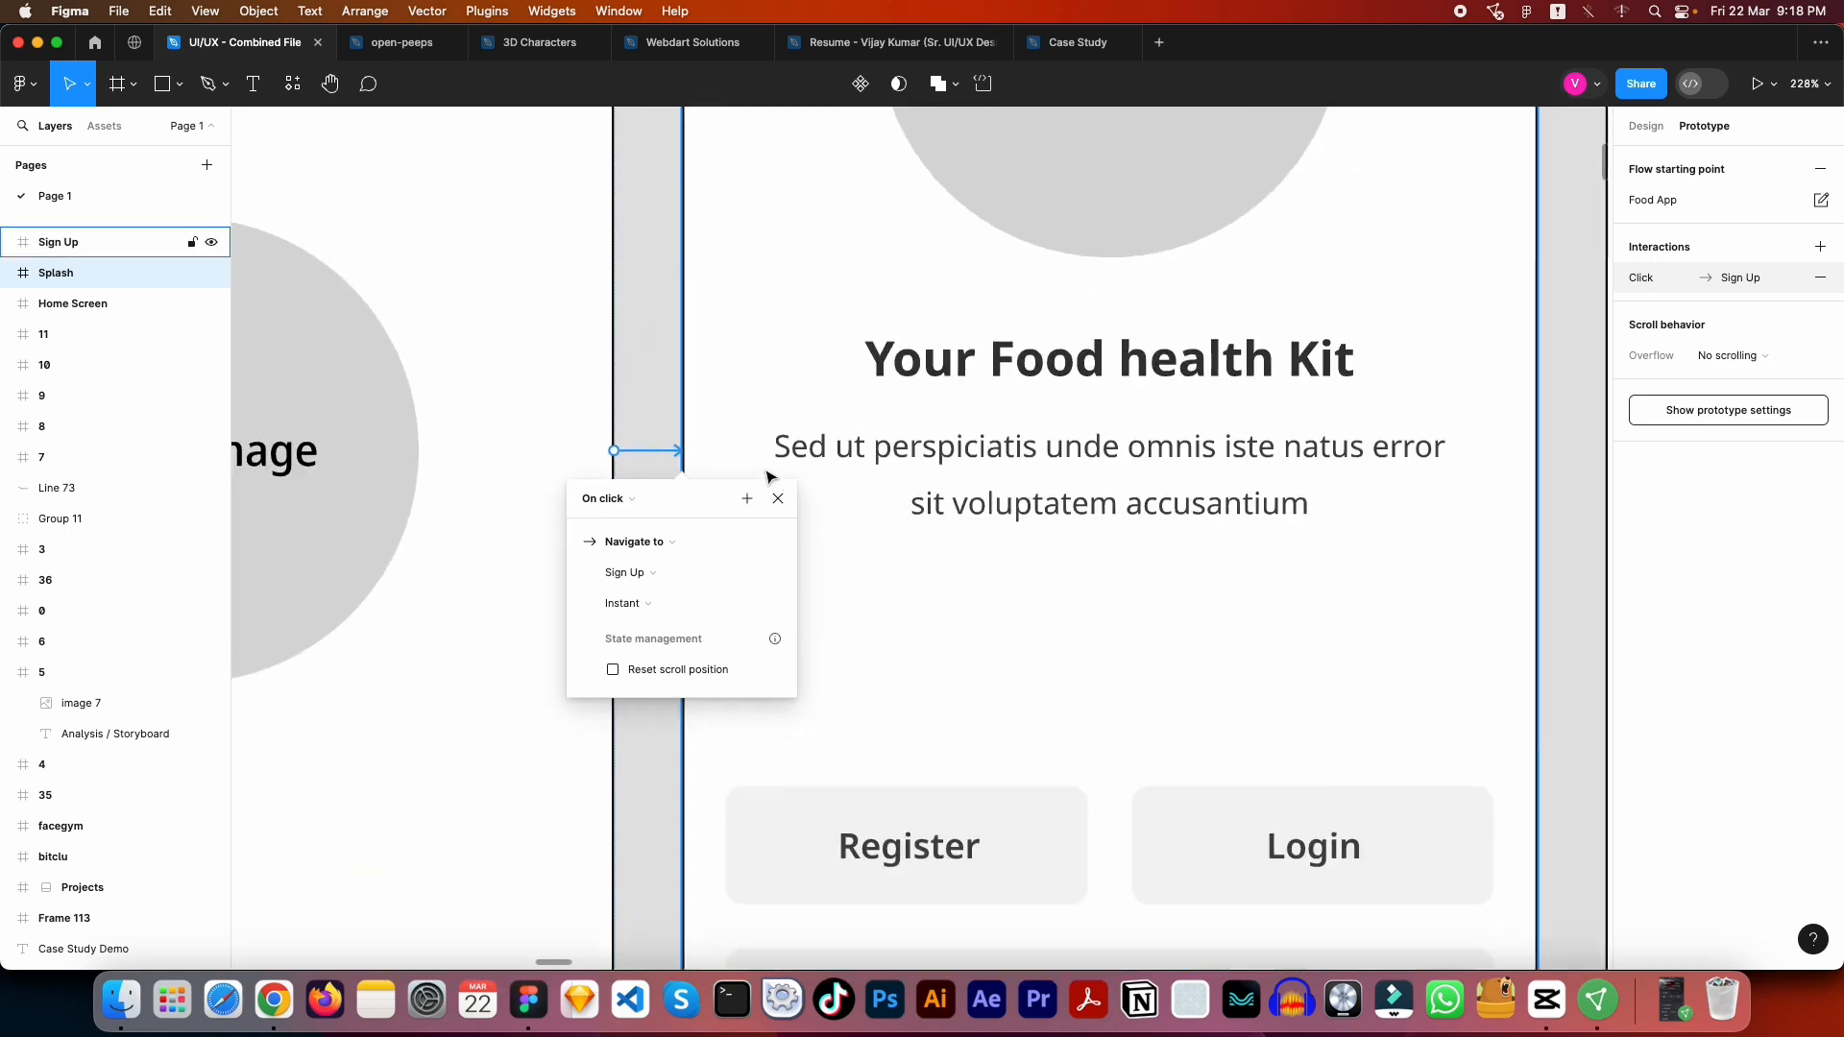
# - Review the action, destination and animation options of the Splash to Sign Up interaction, keeping Navigate to, Sign Up and Instant
pyautogui.scroll(-2, 766, 477)
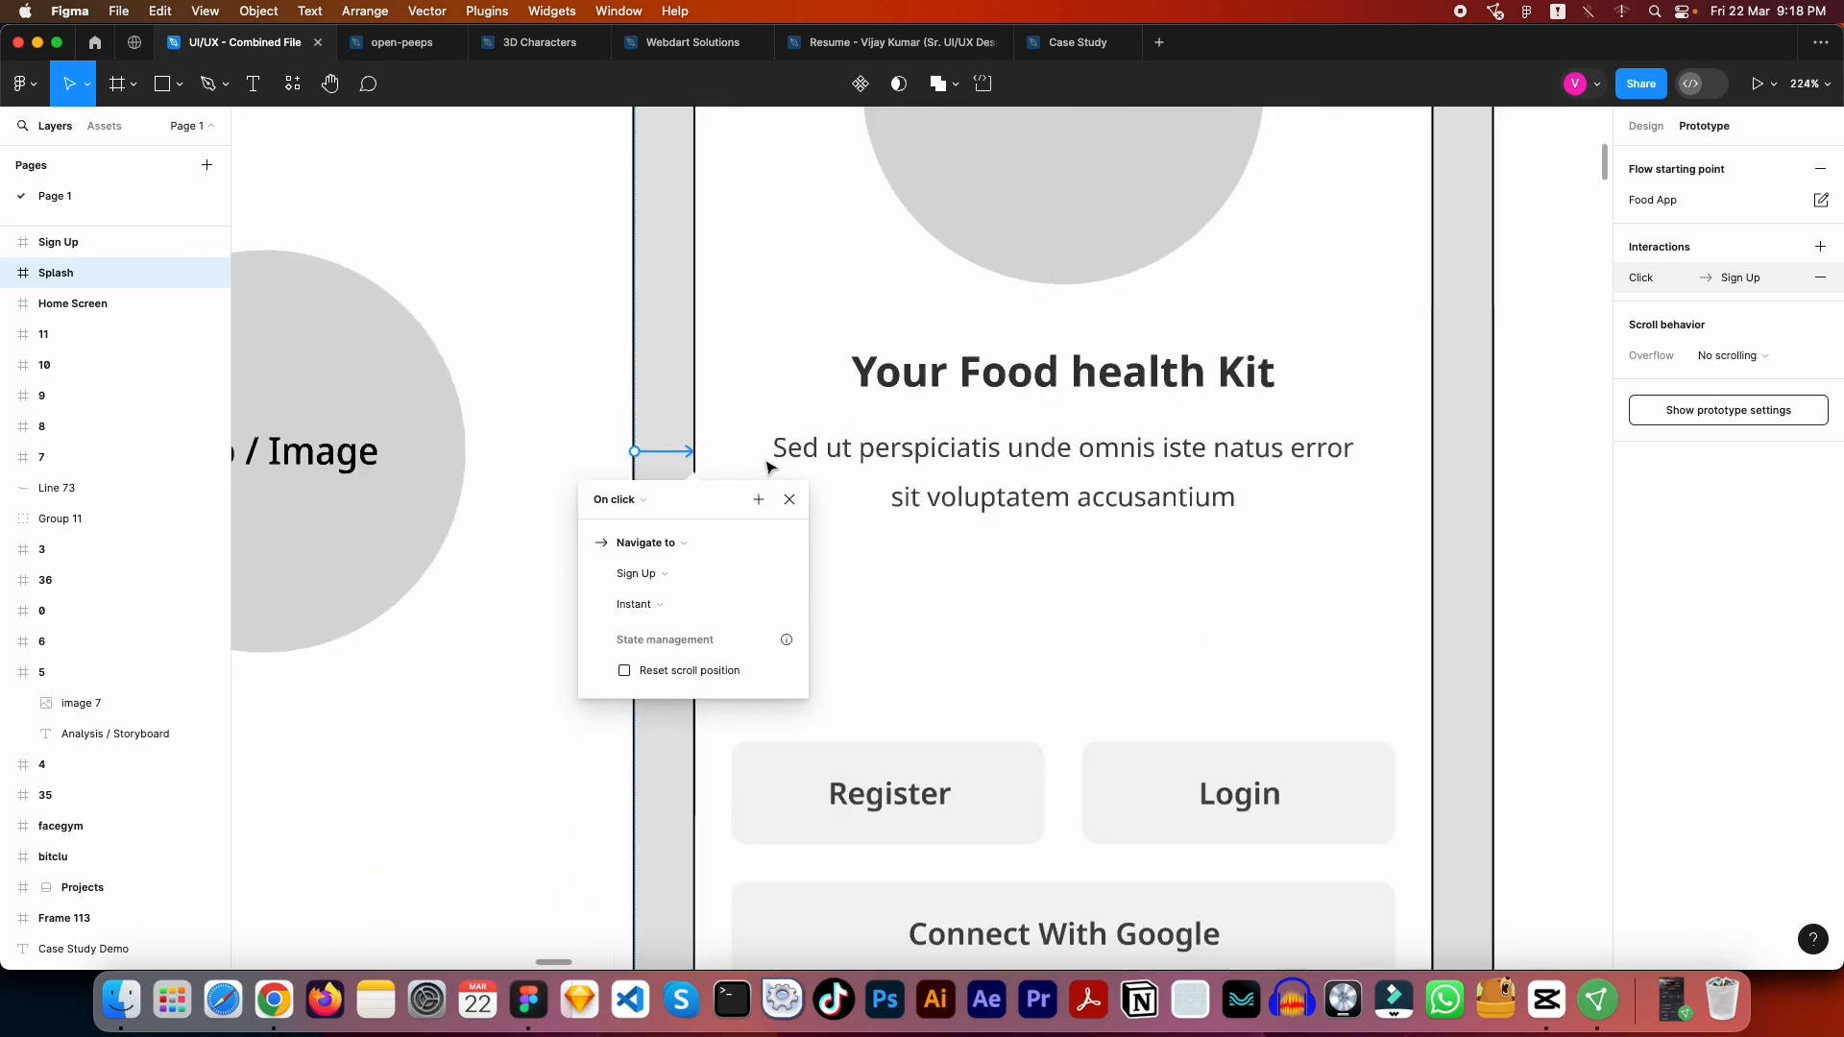
pyautogui.click(720, 543)
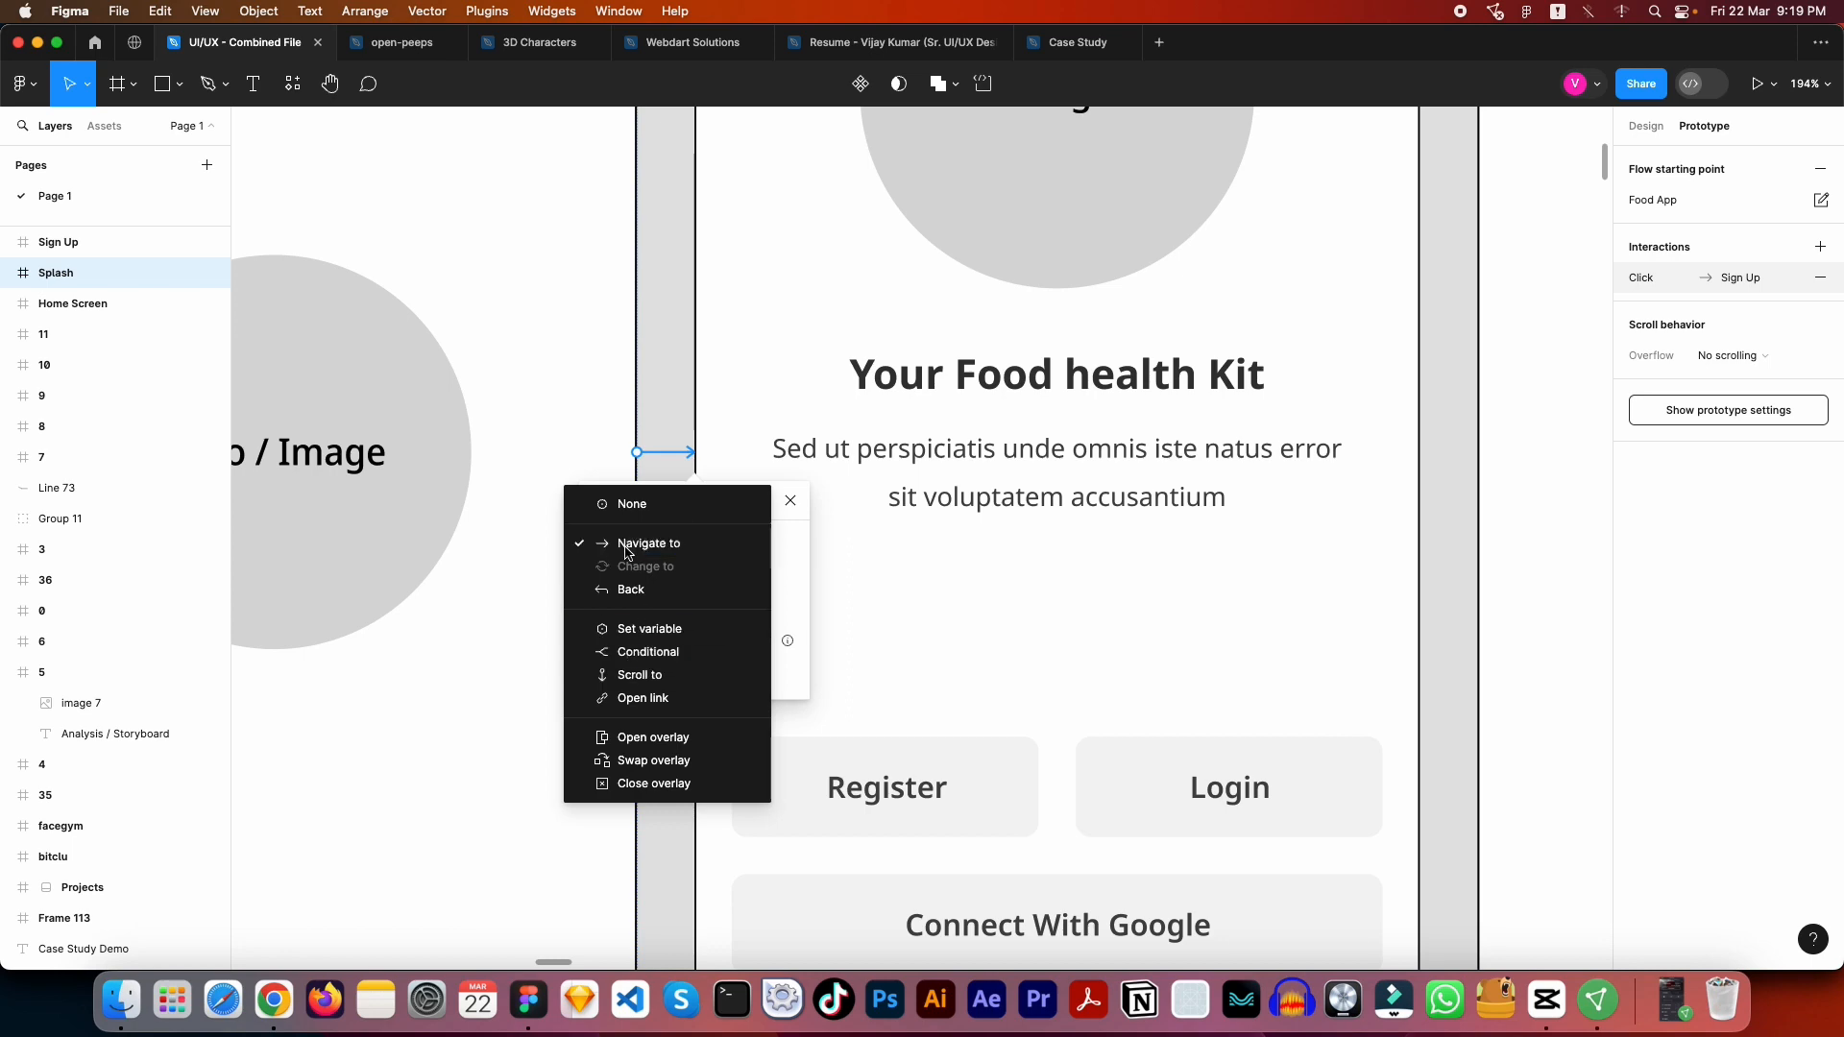
pyautogui.click(684, 548)
pyautogui.scroll(-8, 683, 550)
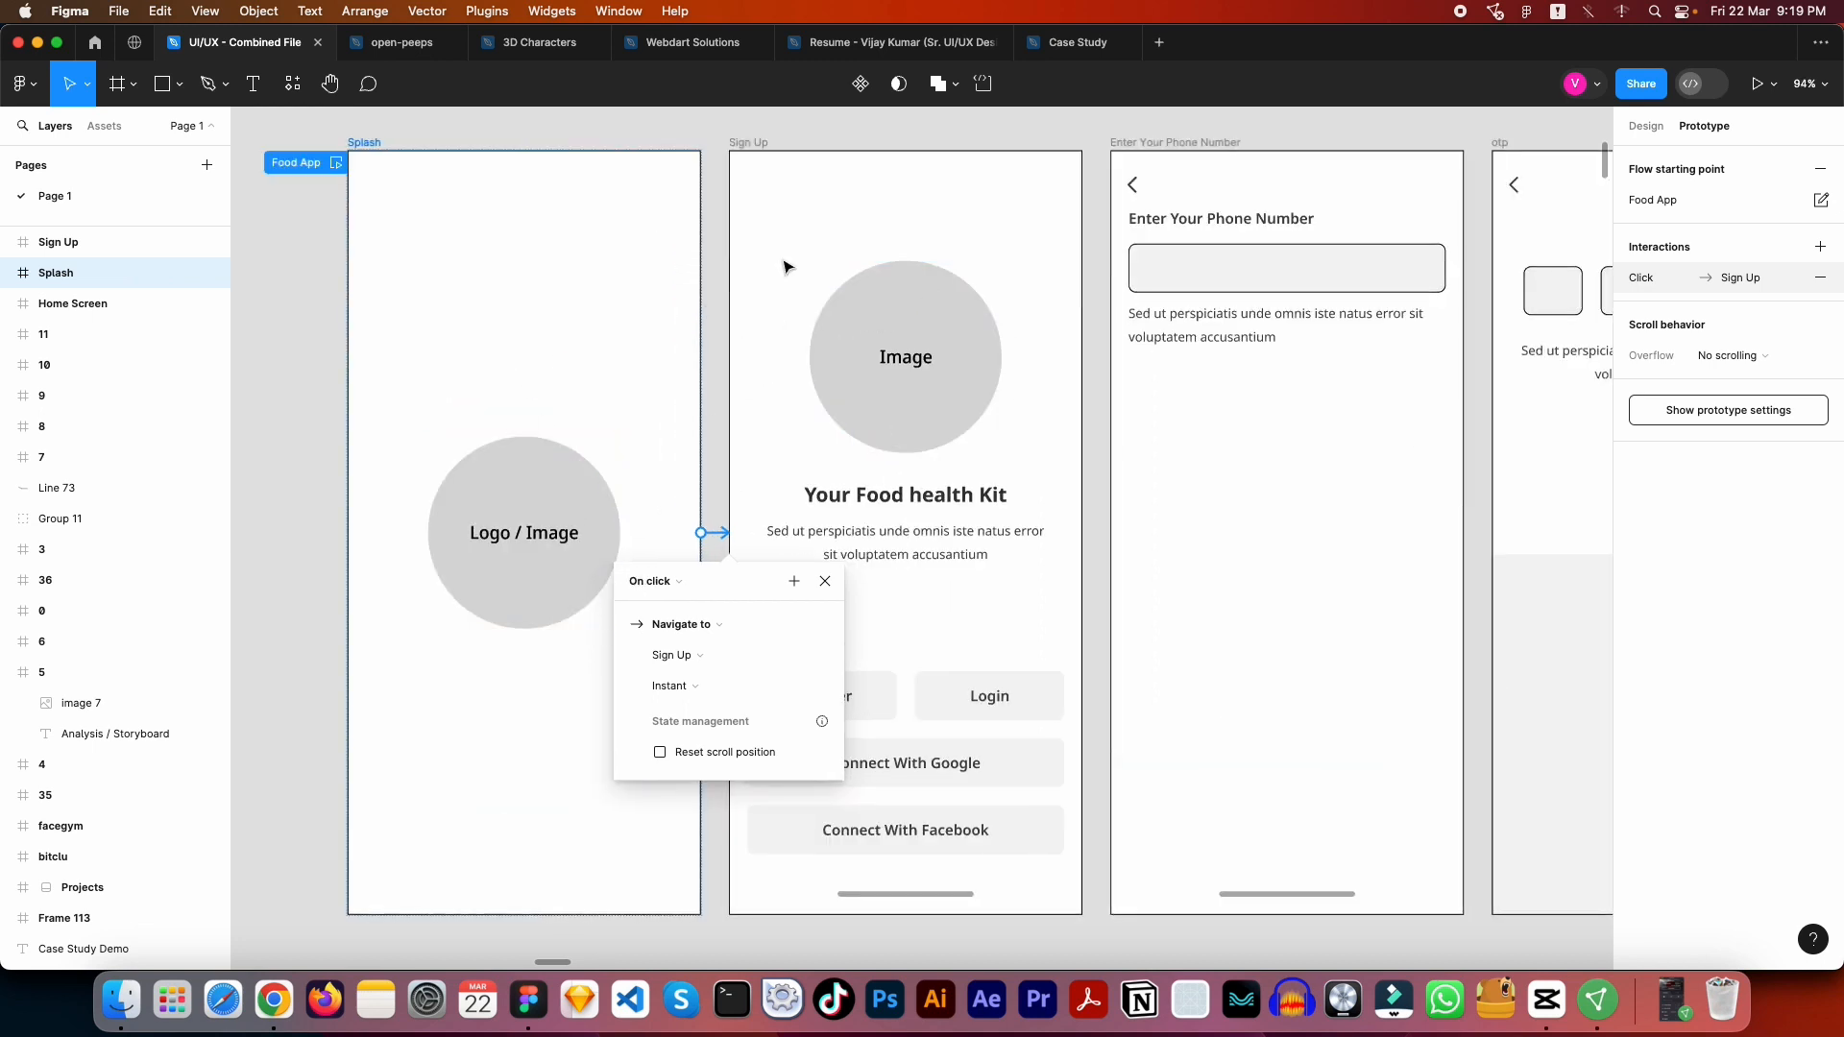
pyautogui.scroll(2, 976, 506)
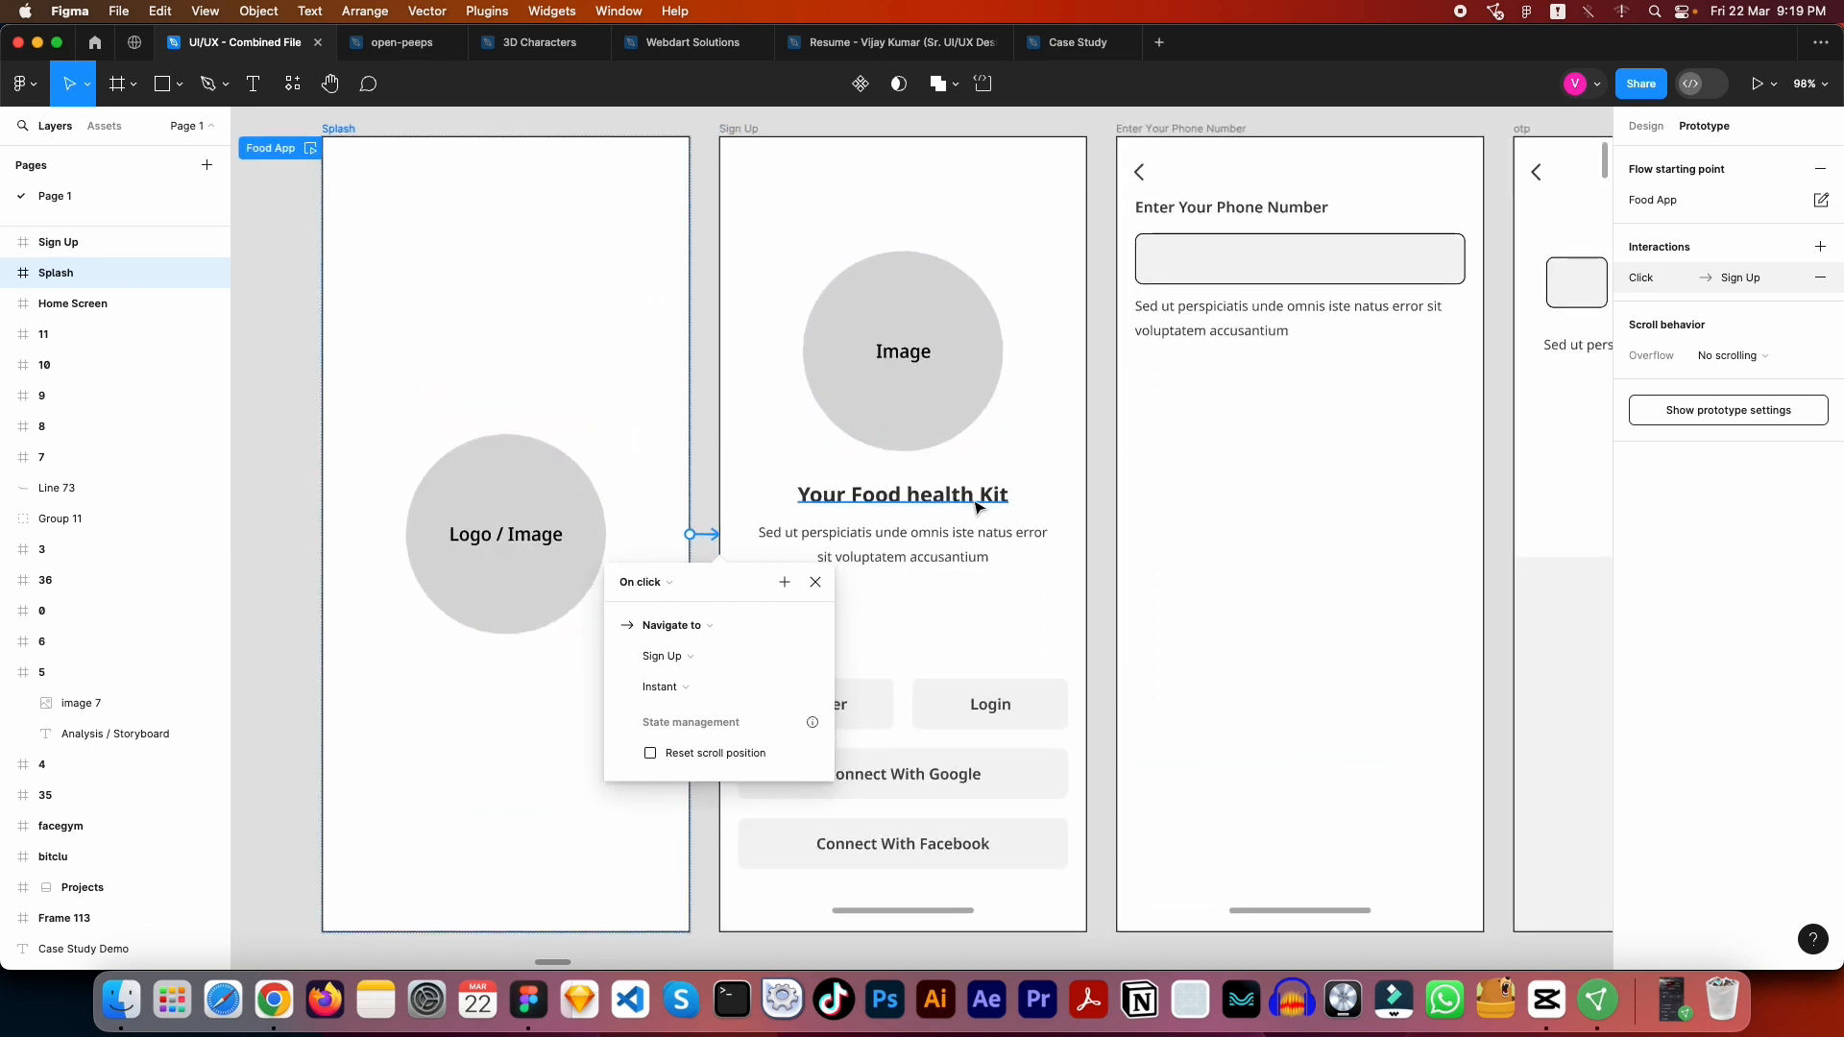
pyautogui.click(682, 687)
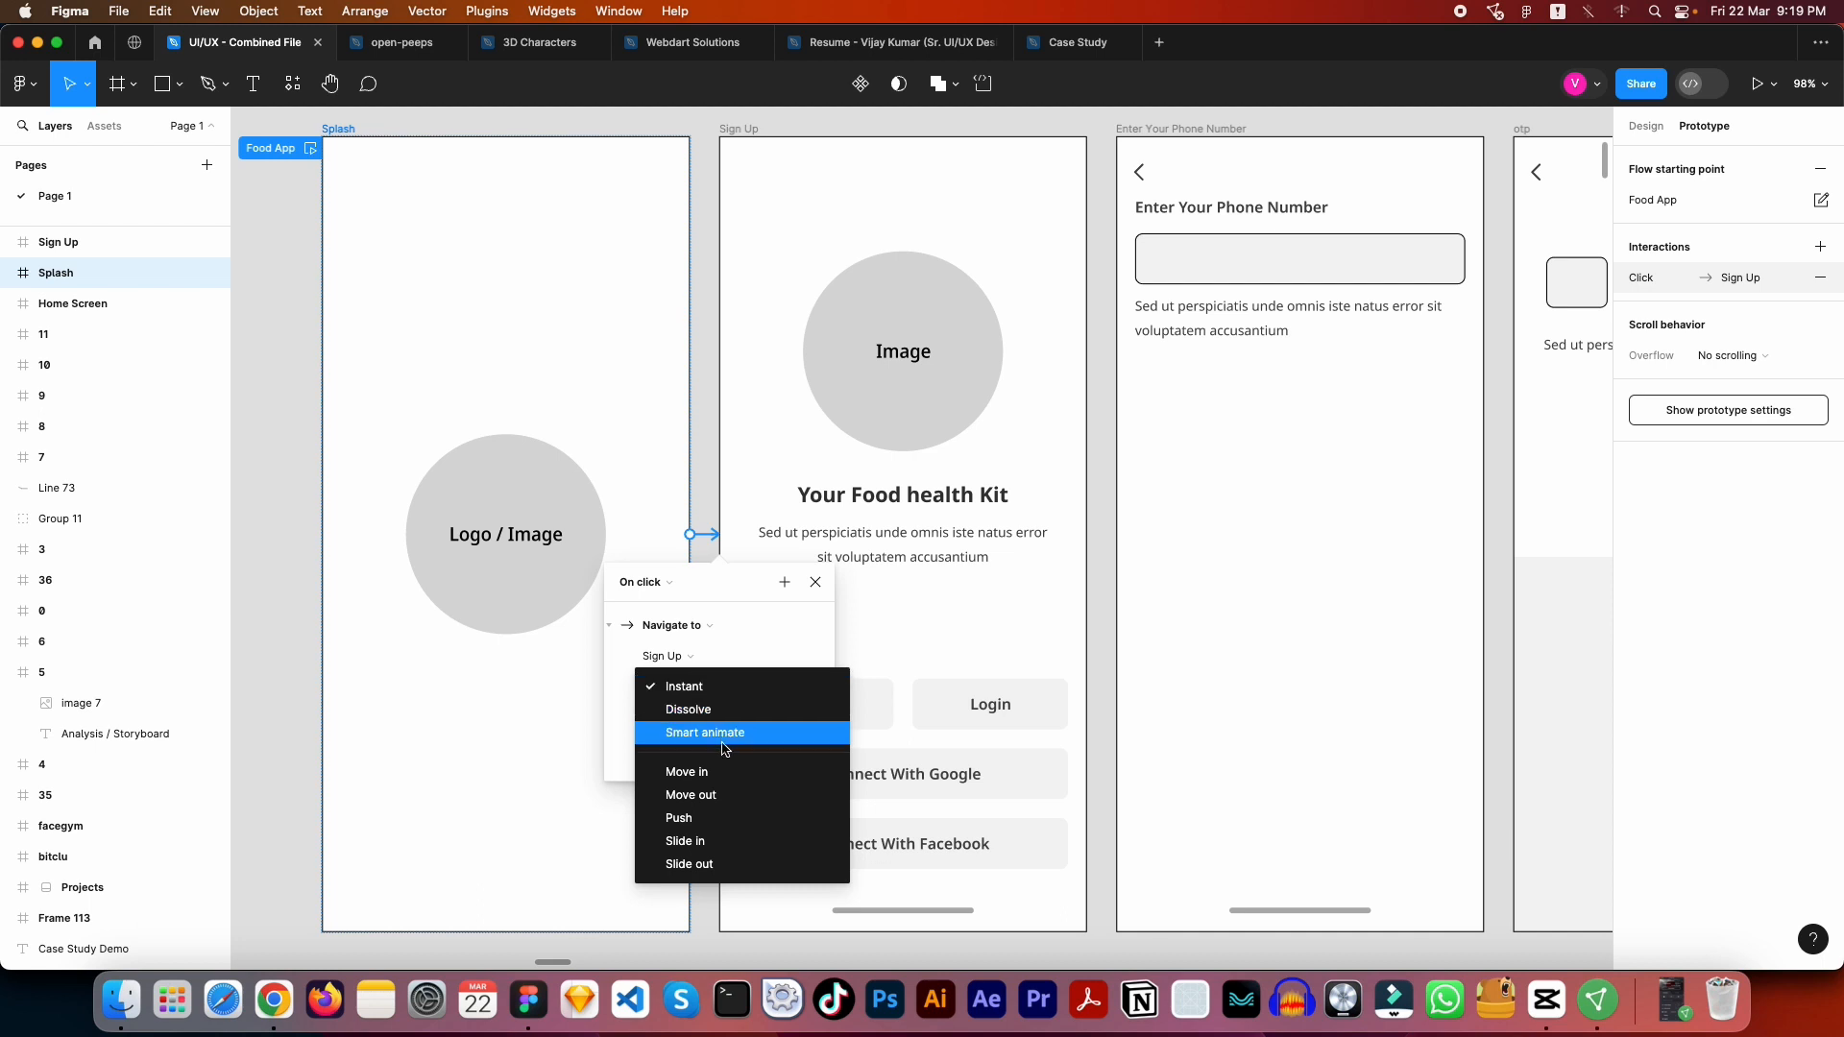
pyautogui.click(716, 688)
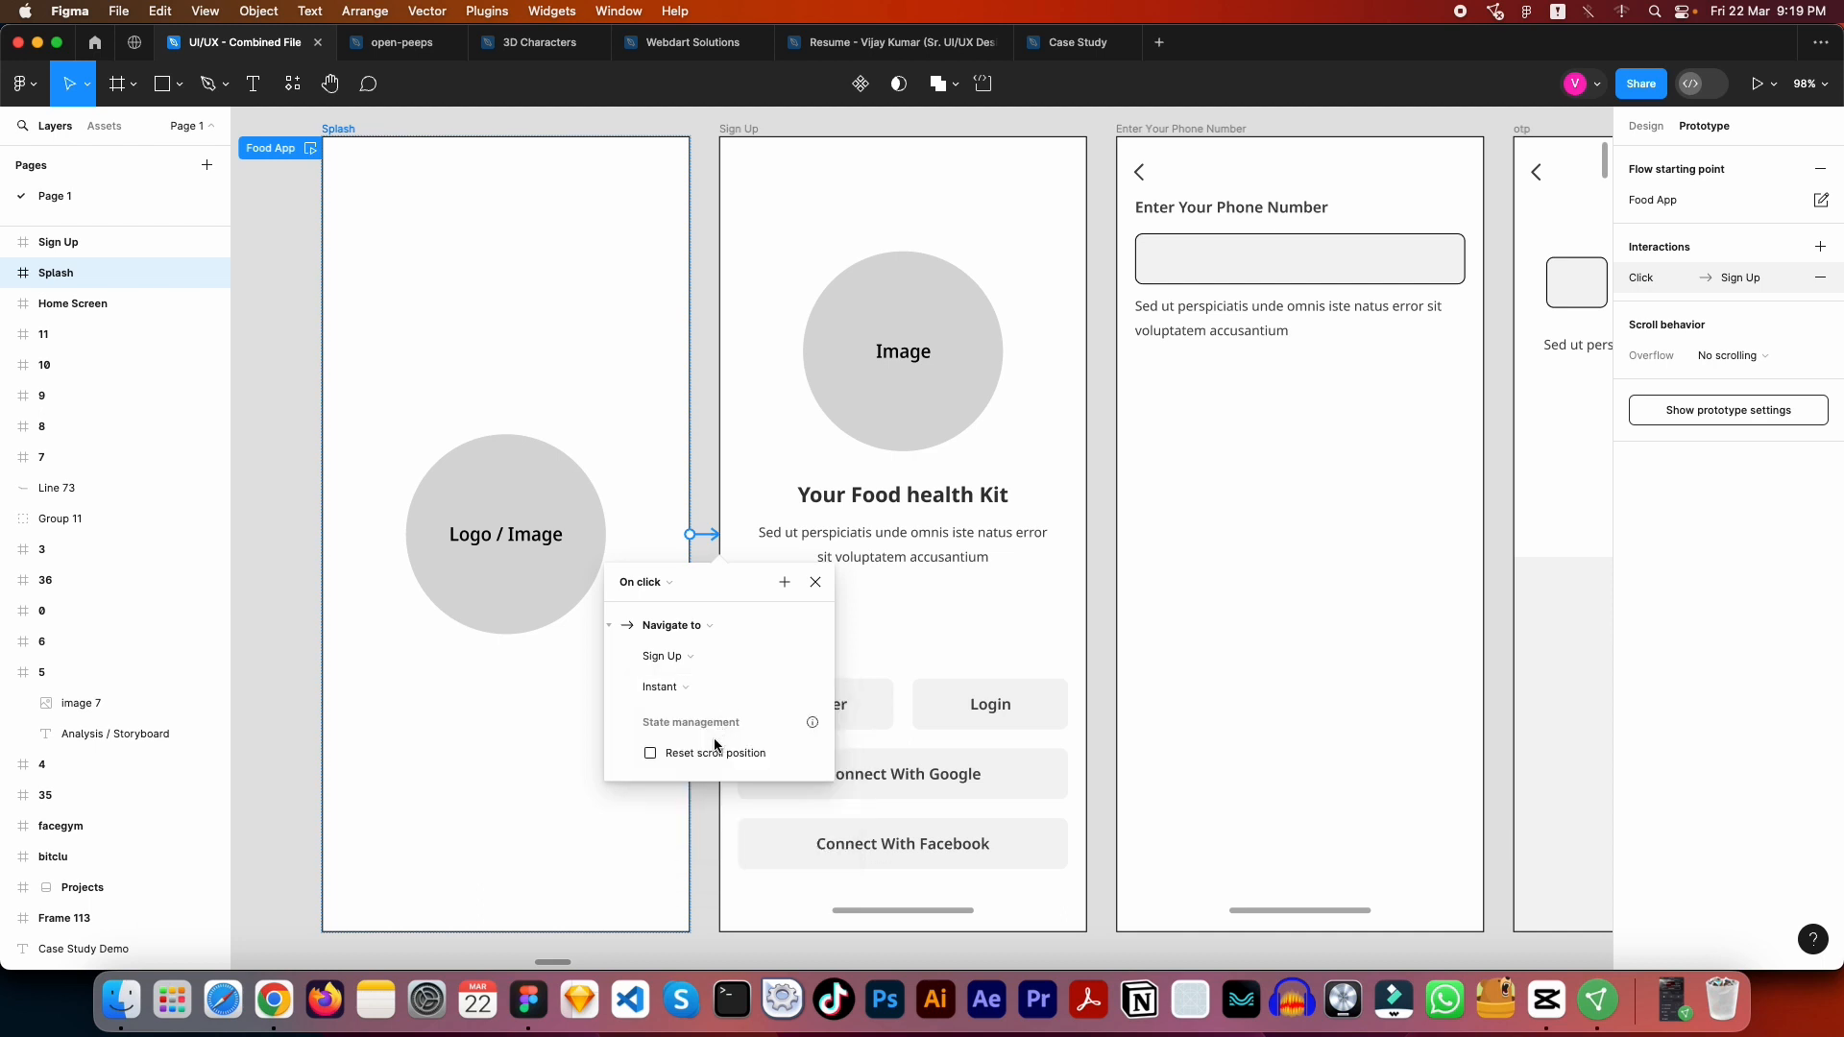
pyautogui.click(704, 629)
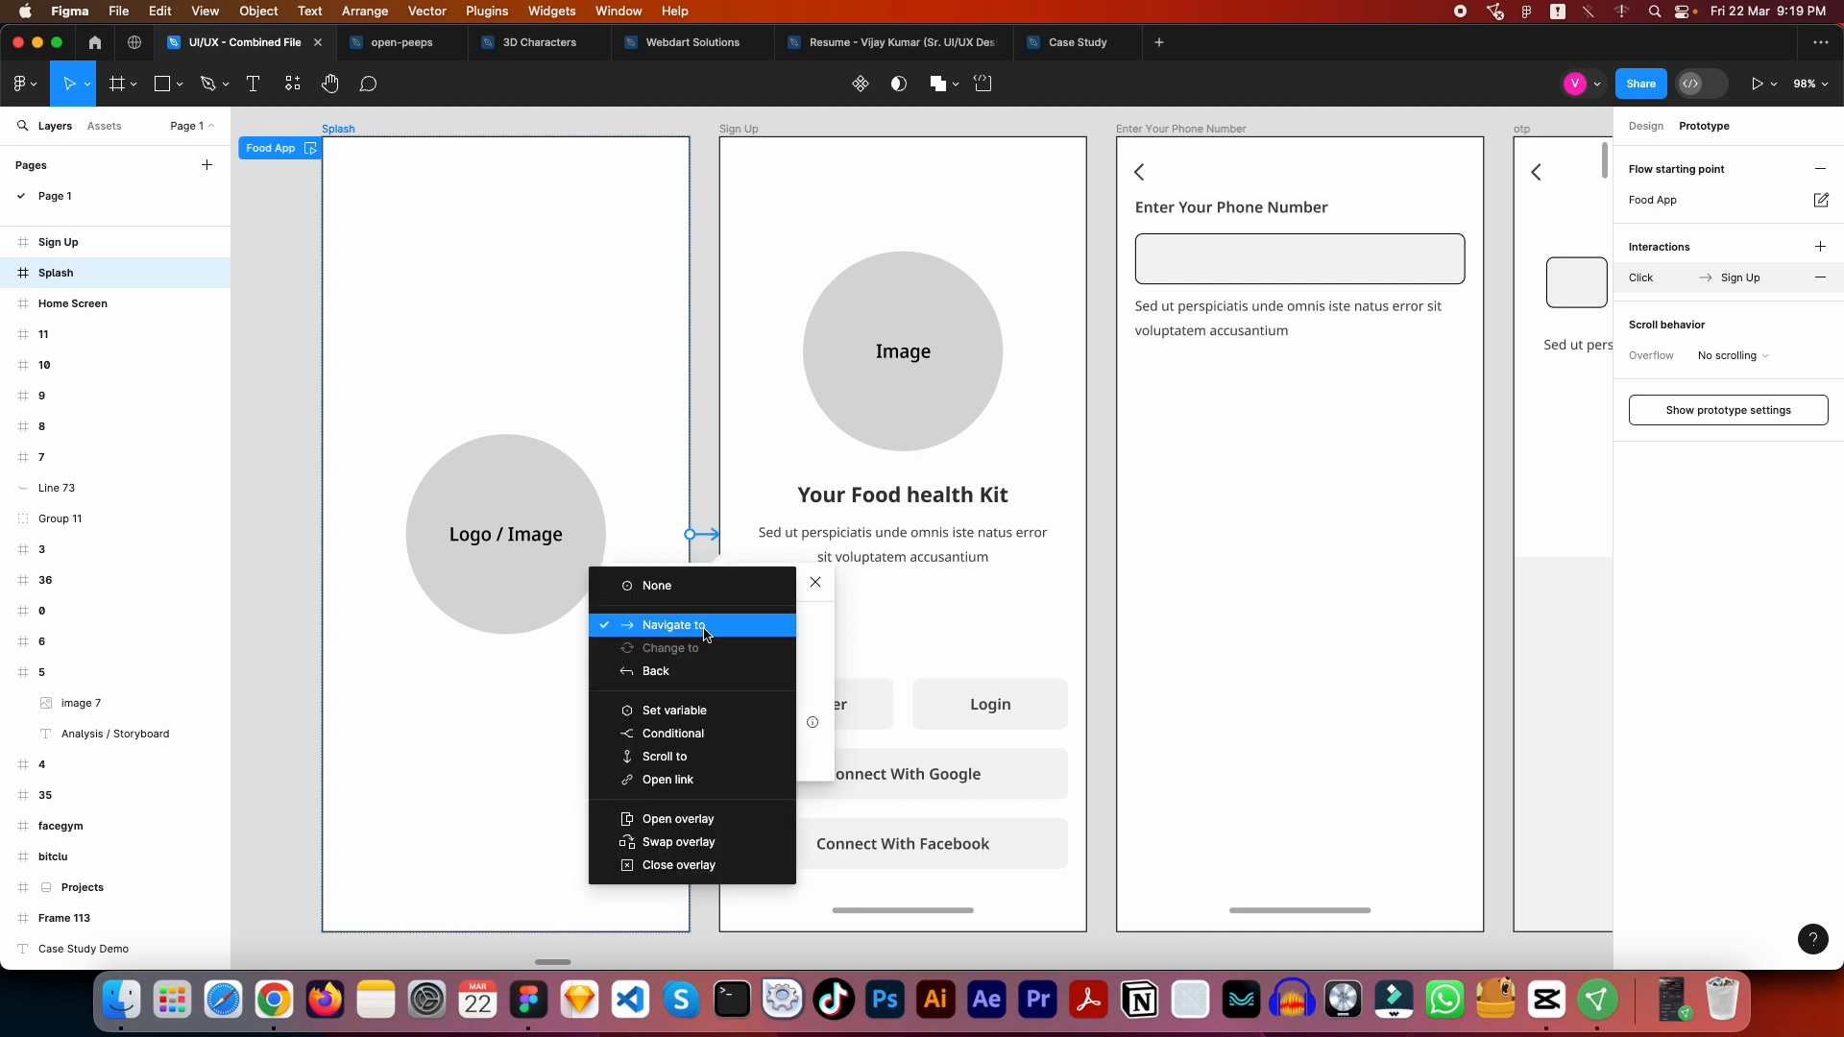
pyautogui.click(704, 627)
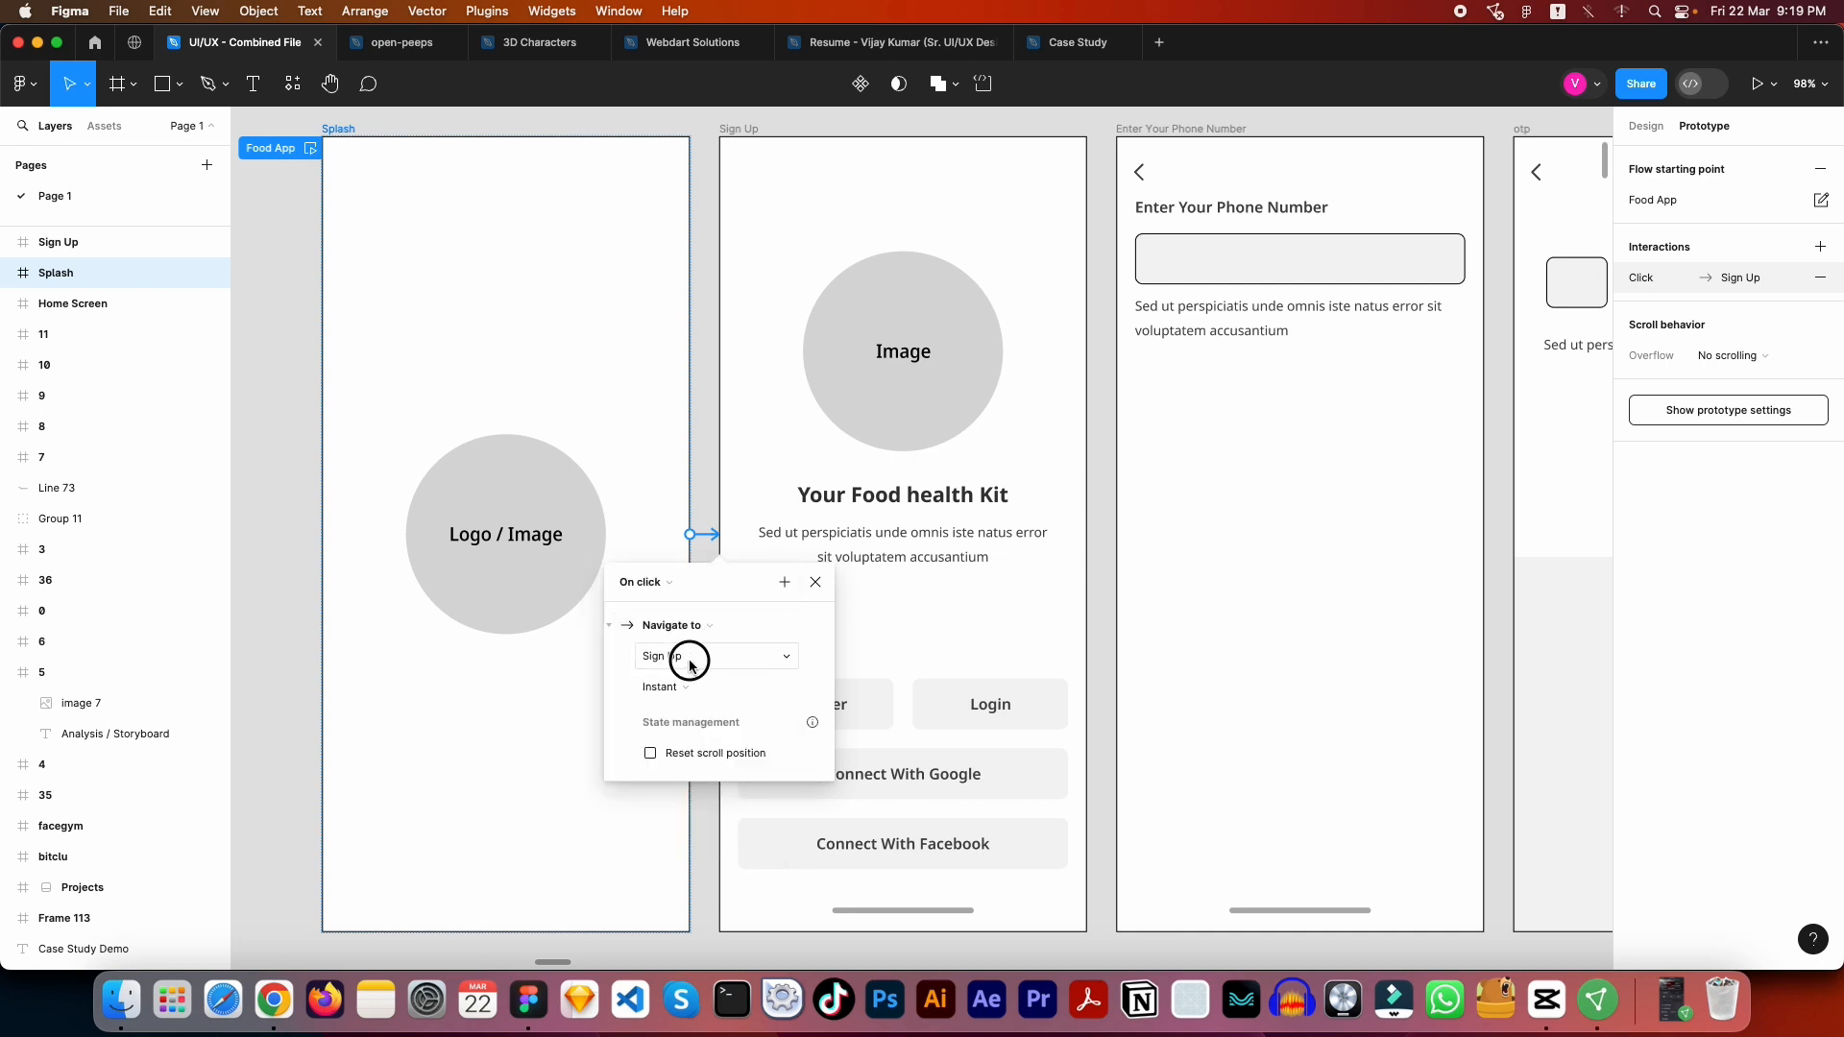
pyautogui.click(688, 658)
pyautogui.click(688, 659)
# - Try Smart animate on the Splash to Sign Up interaction, look through its easing options, and set the animation back to Instant
pyautogui.click(685, 688)
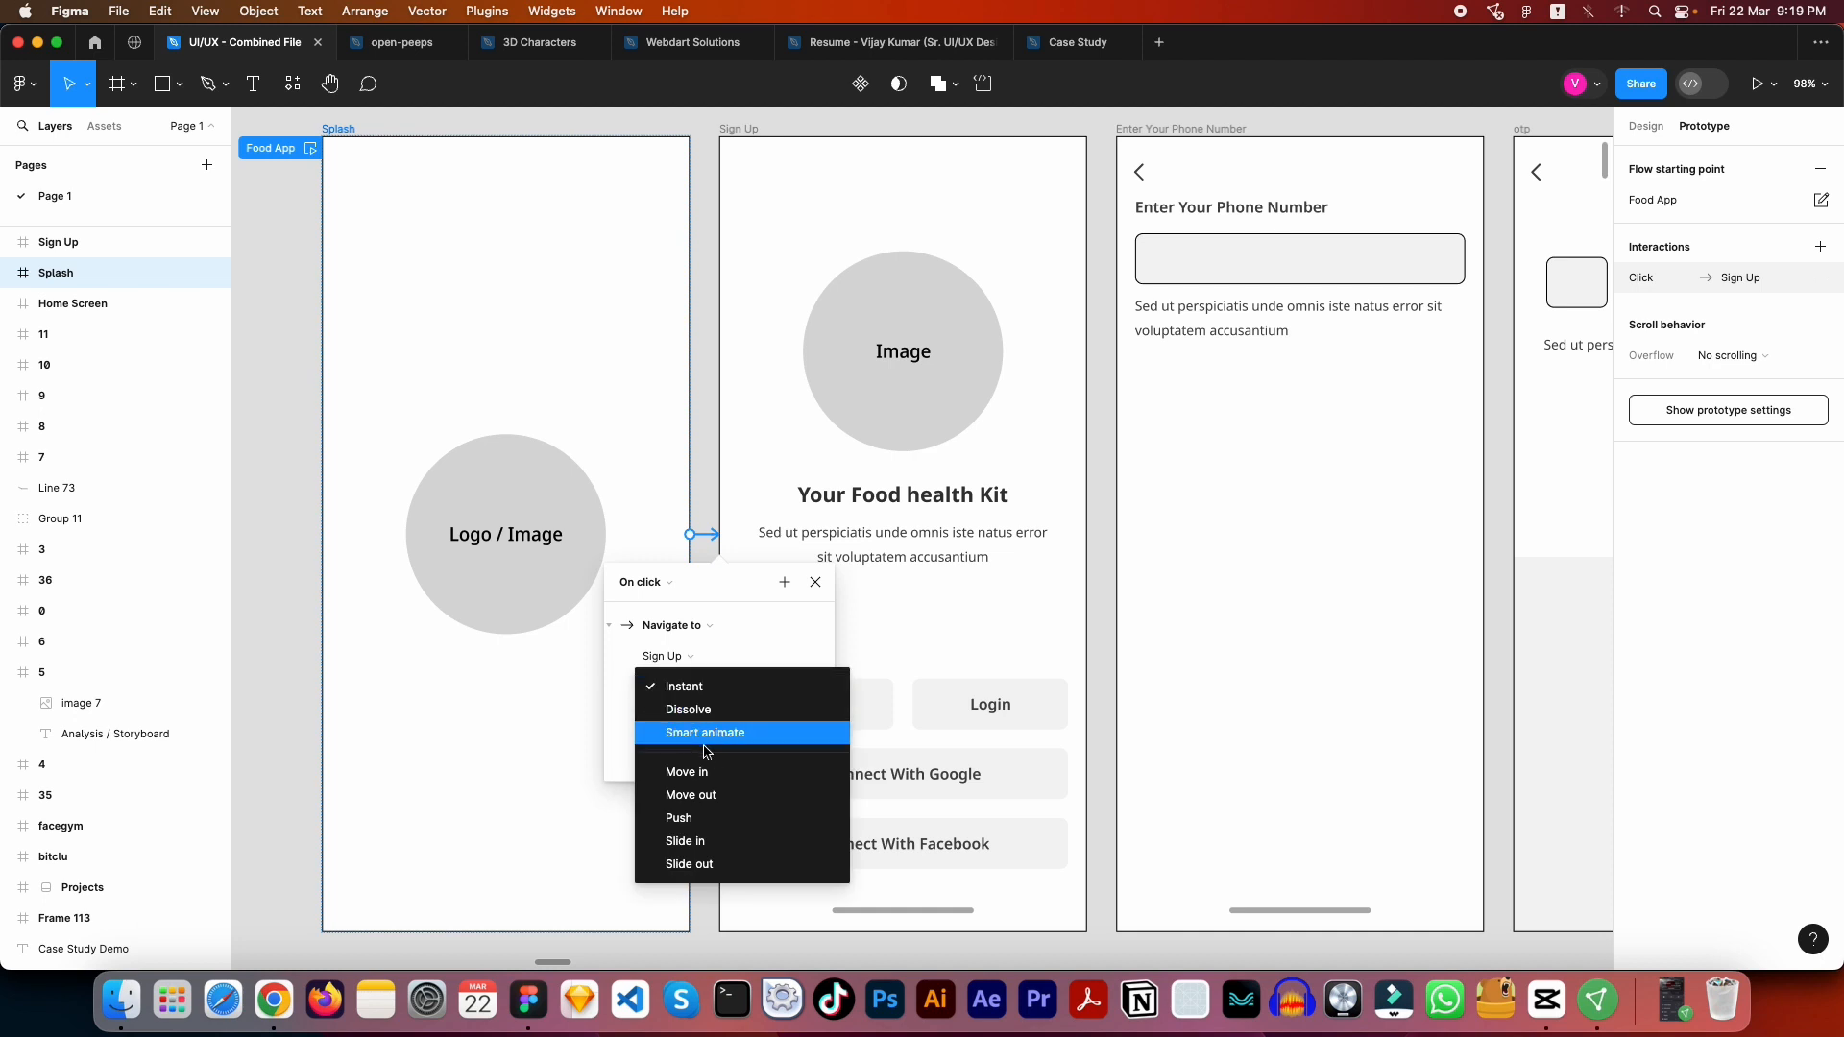
pyautogui.click(706, 735)
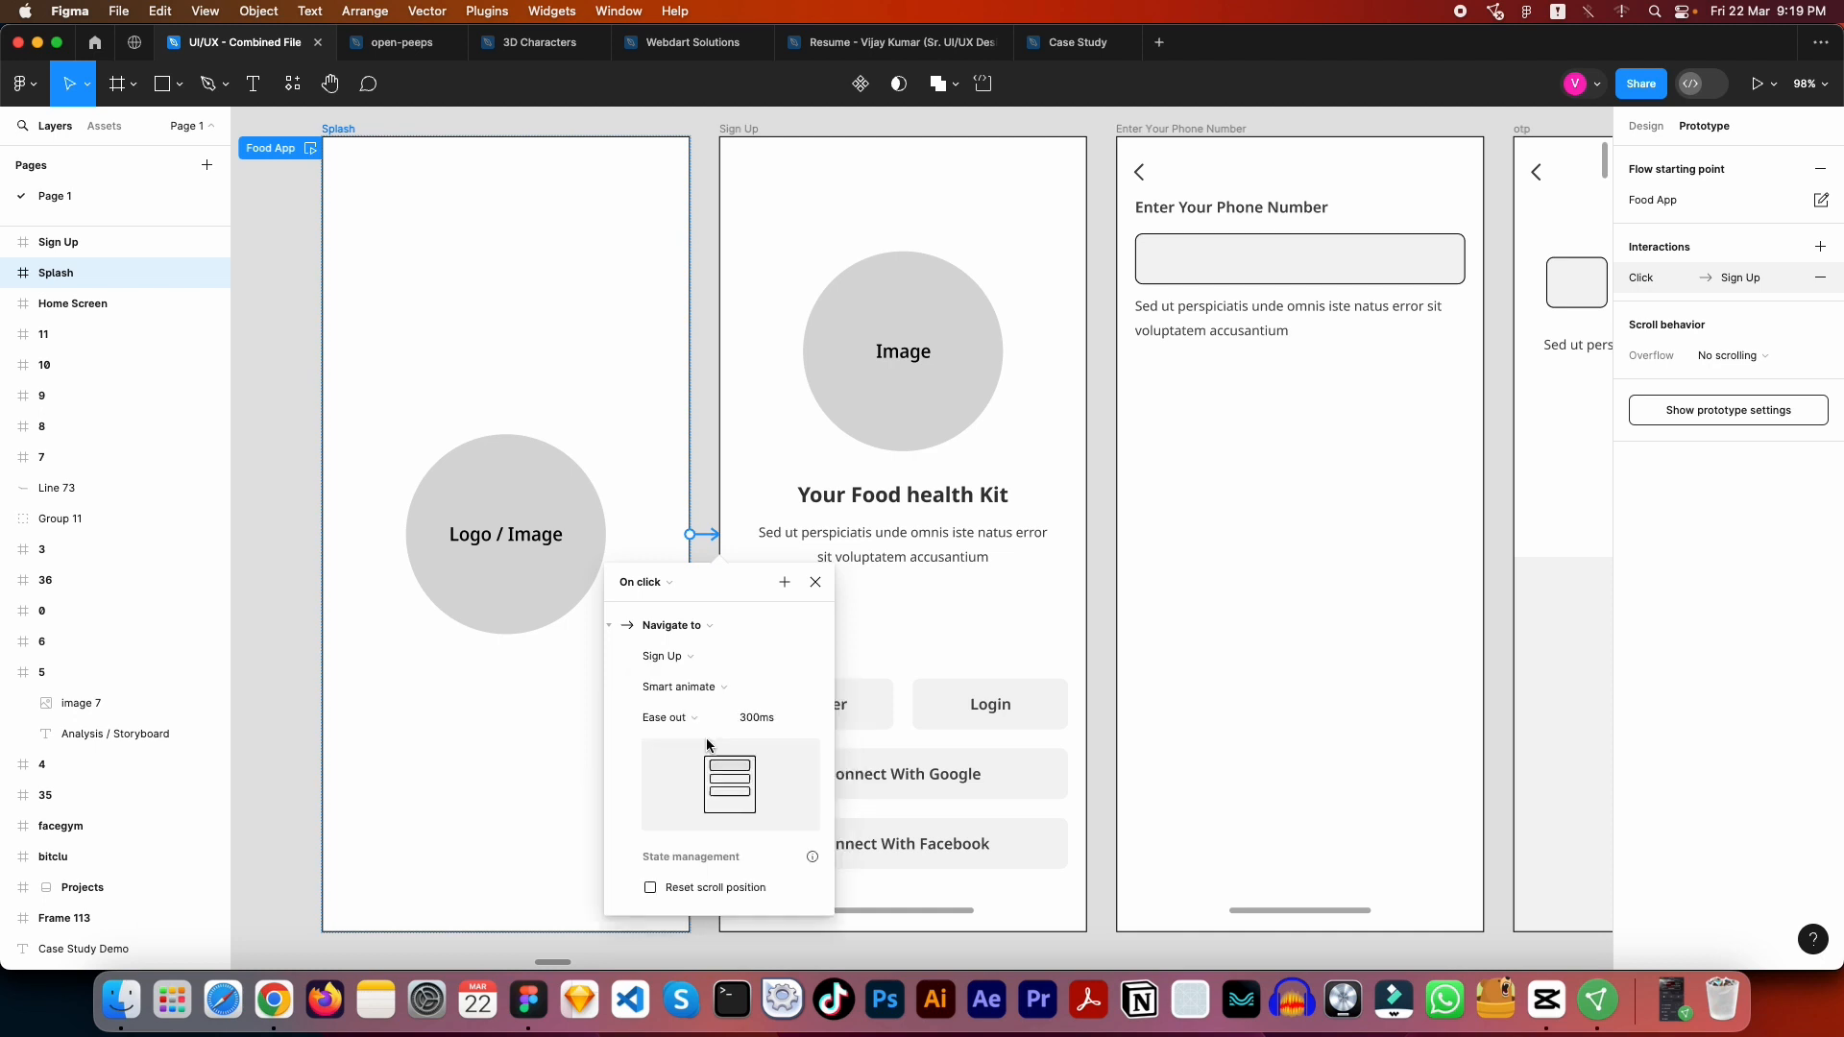
pyautogui.click(714, 718)
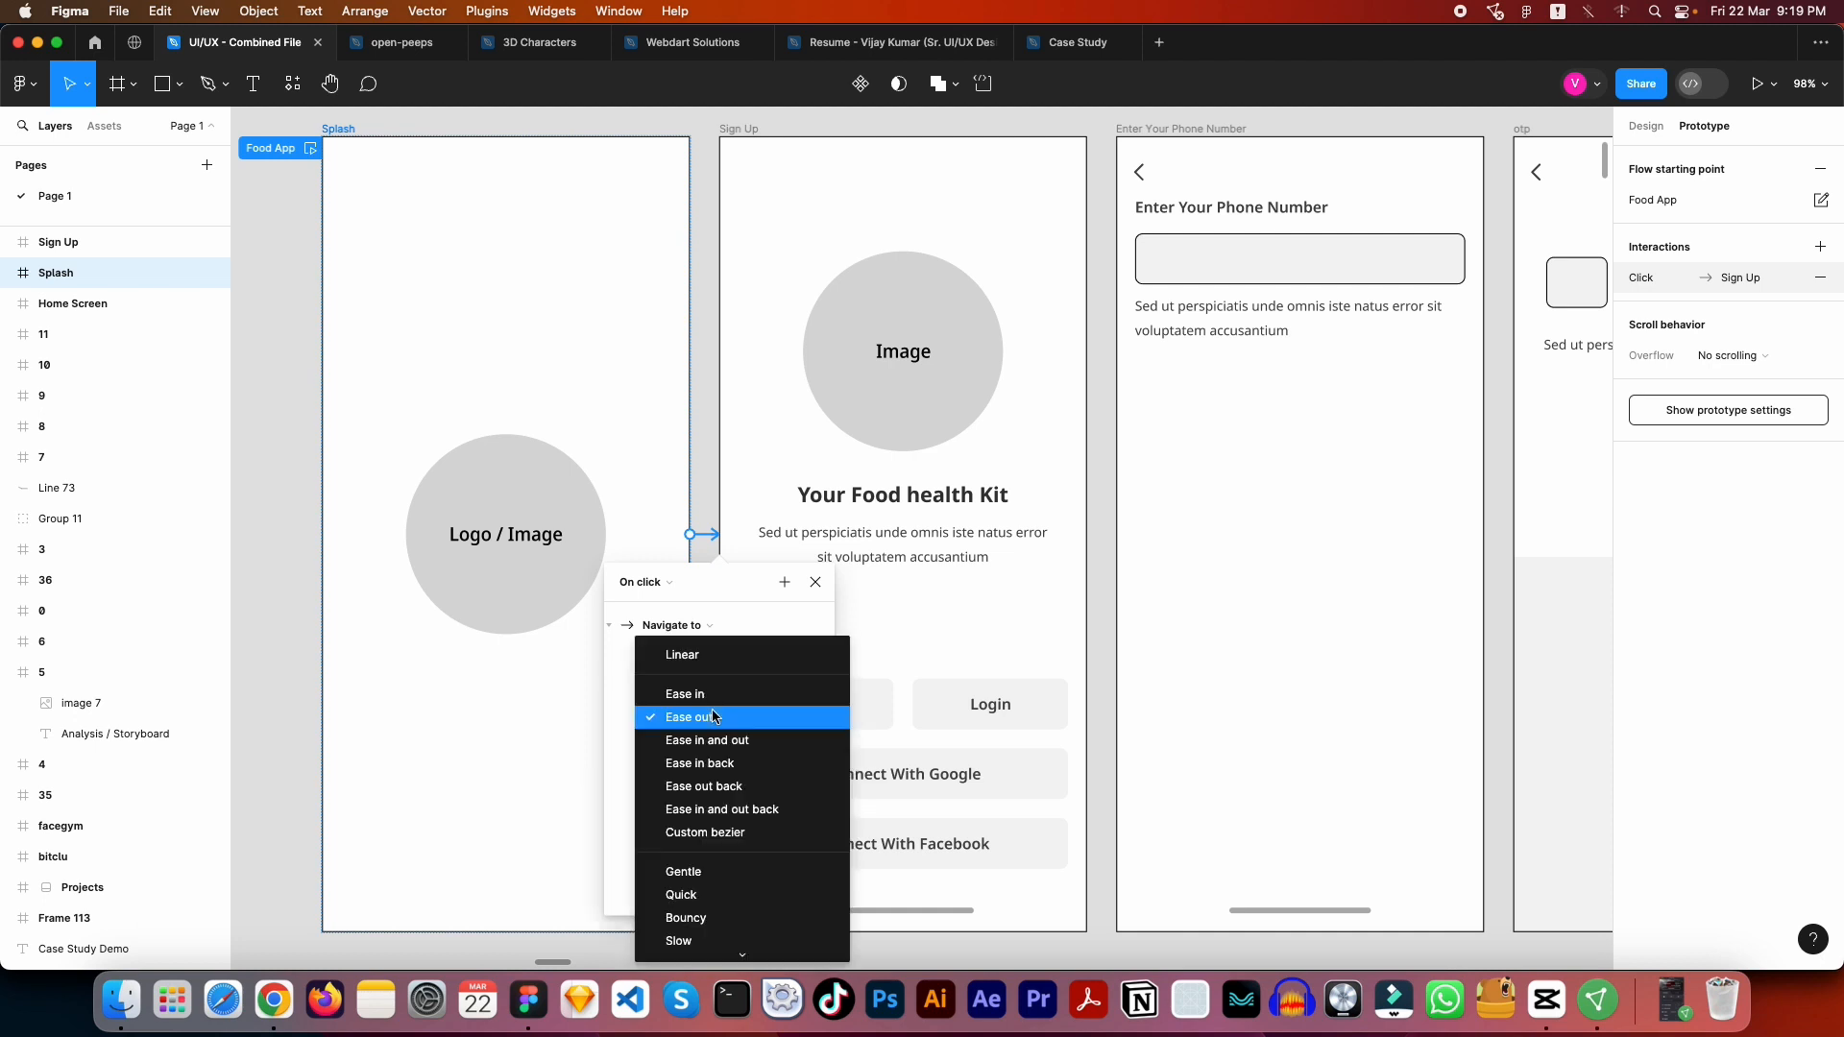
pyautogui.scroll(-1, 728, 878)
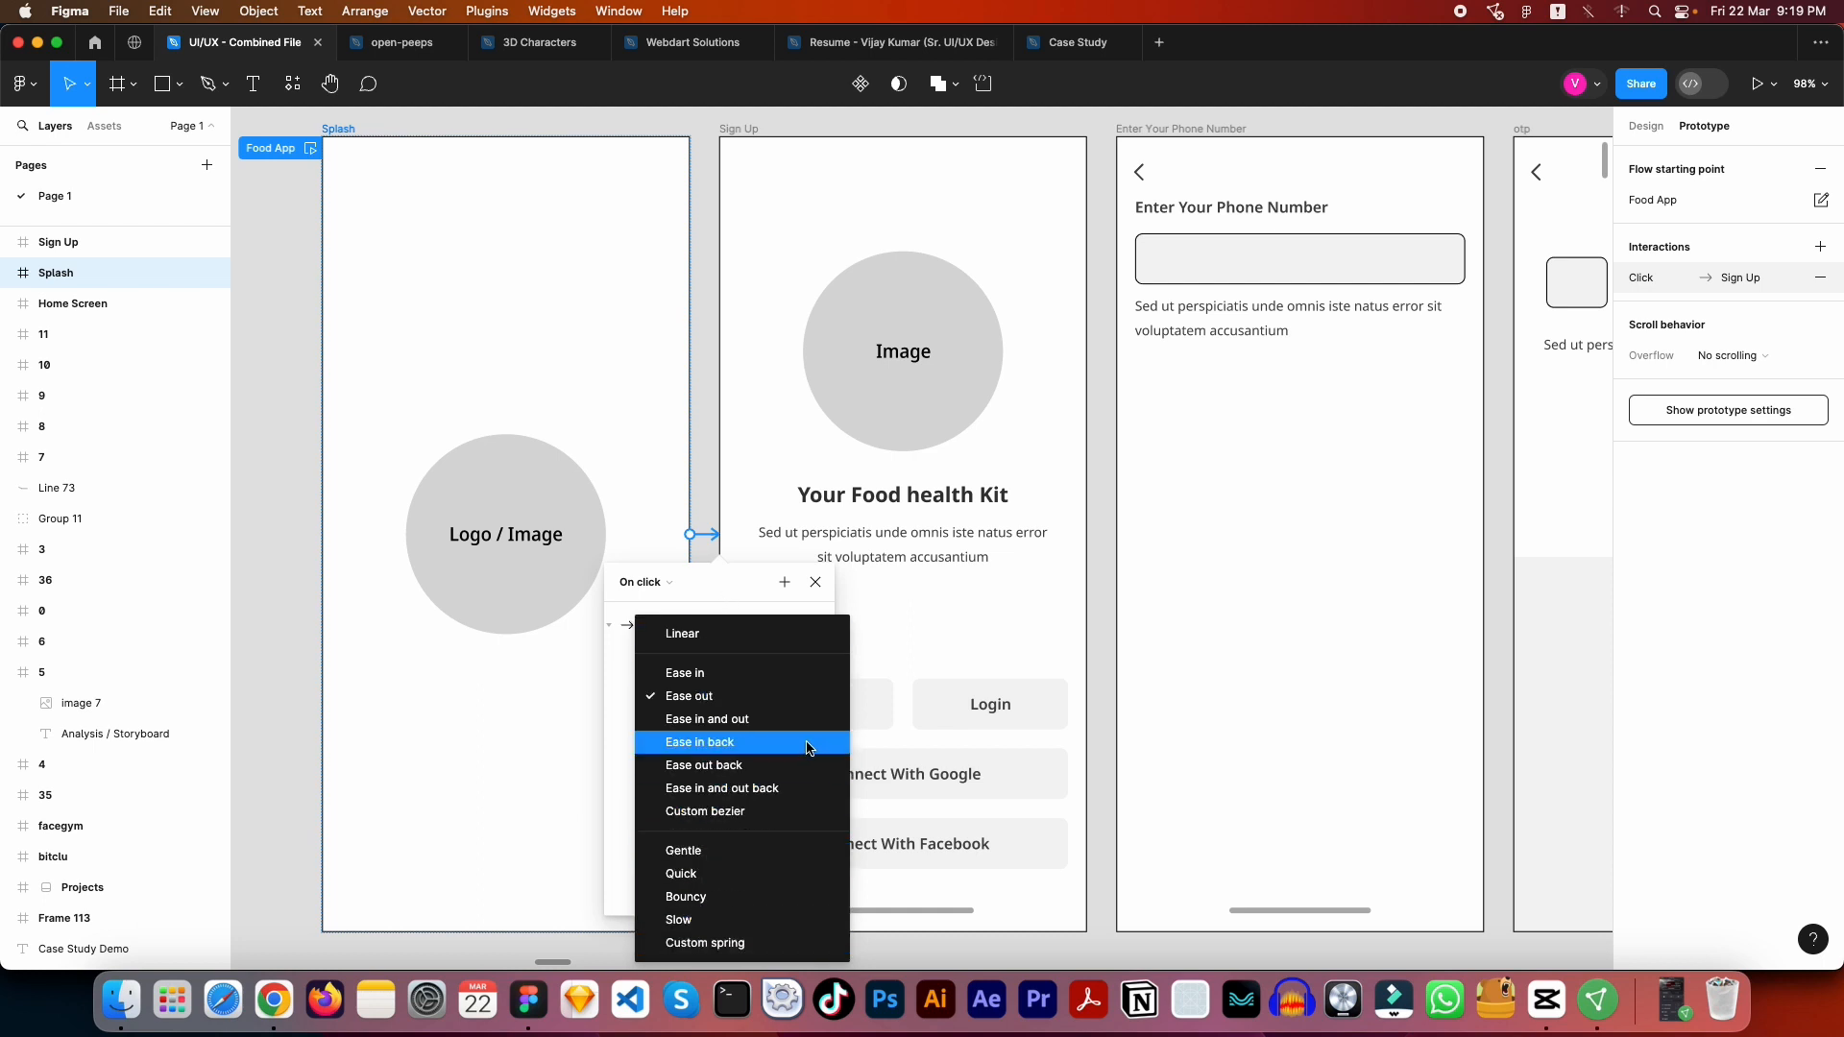
pyautogui.press('Escape')
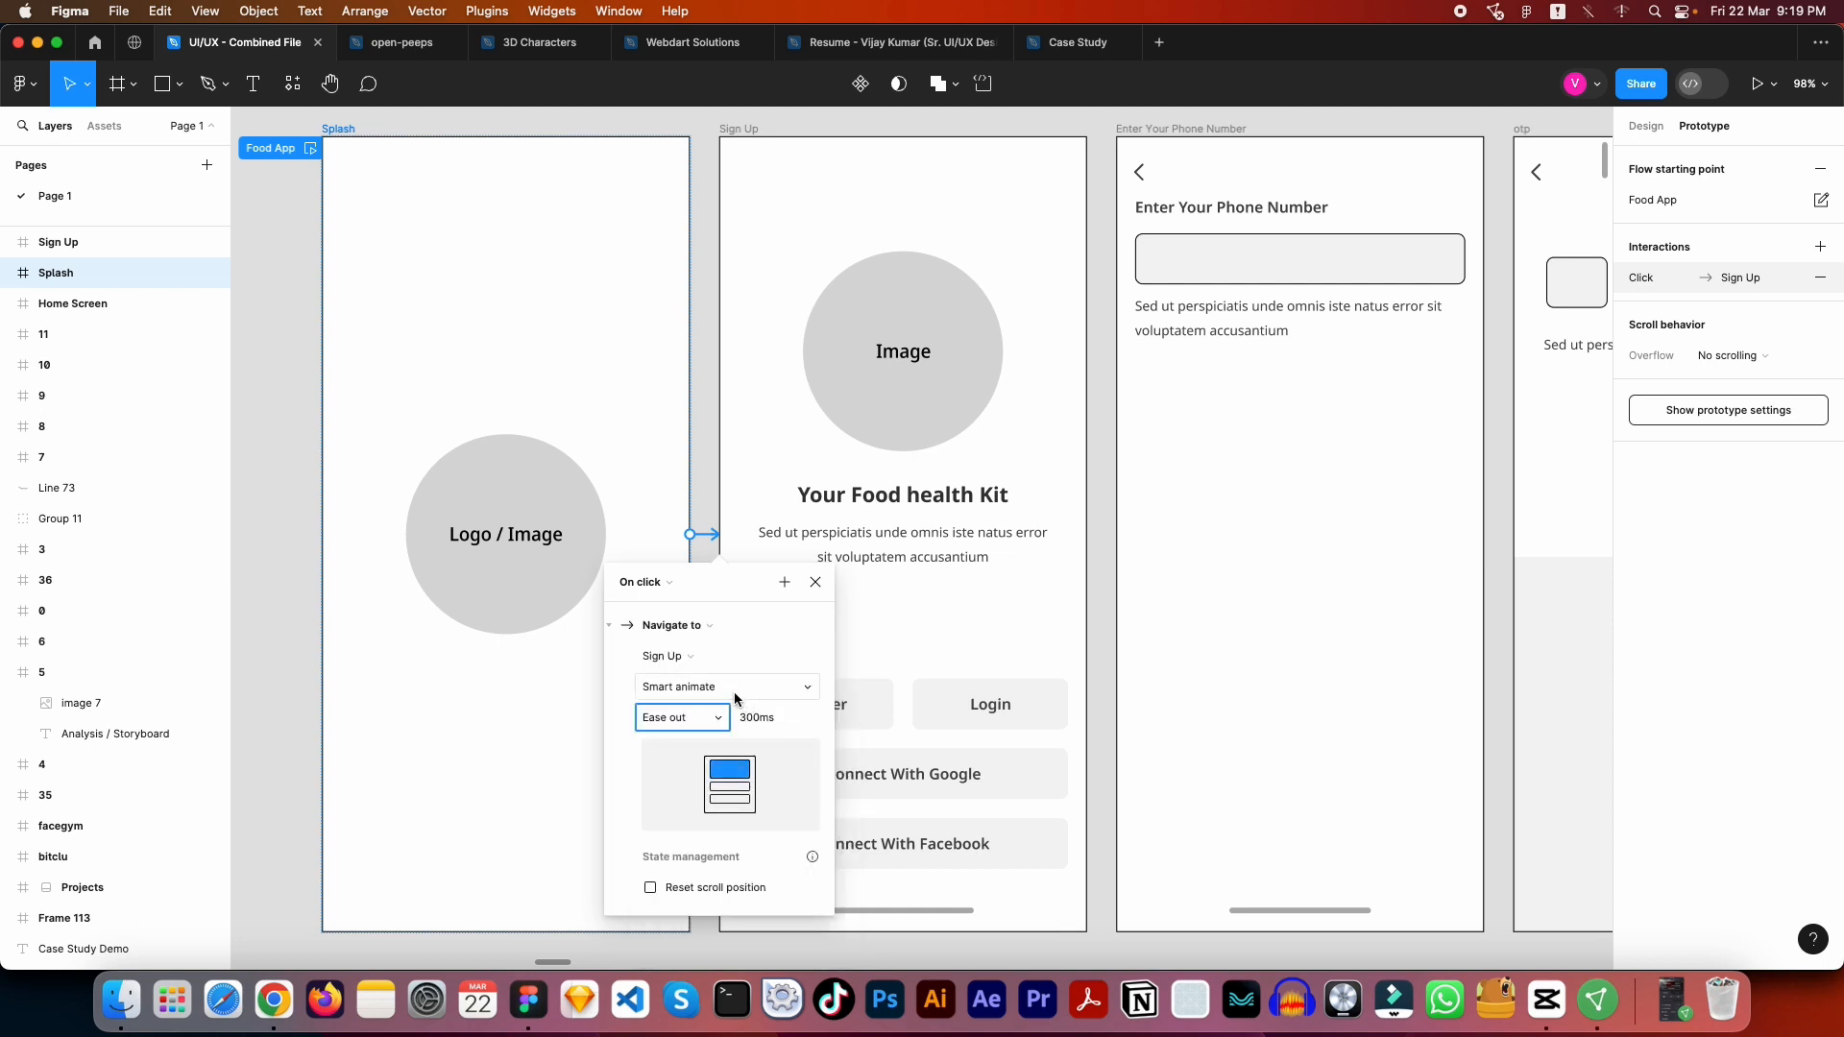
pyautogui.click(737, 689)
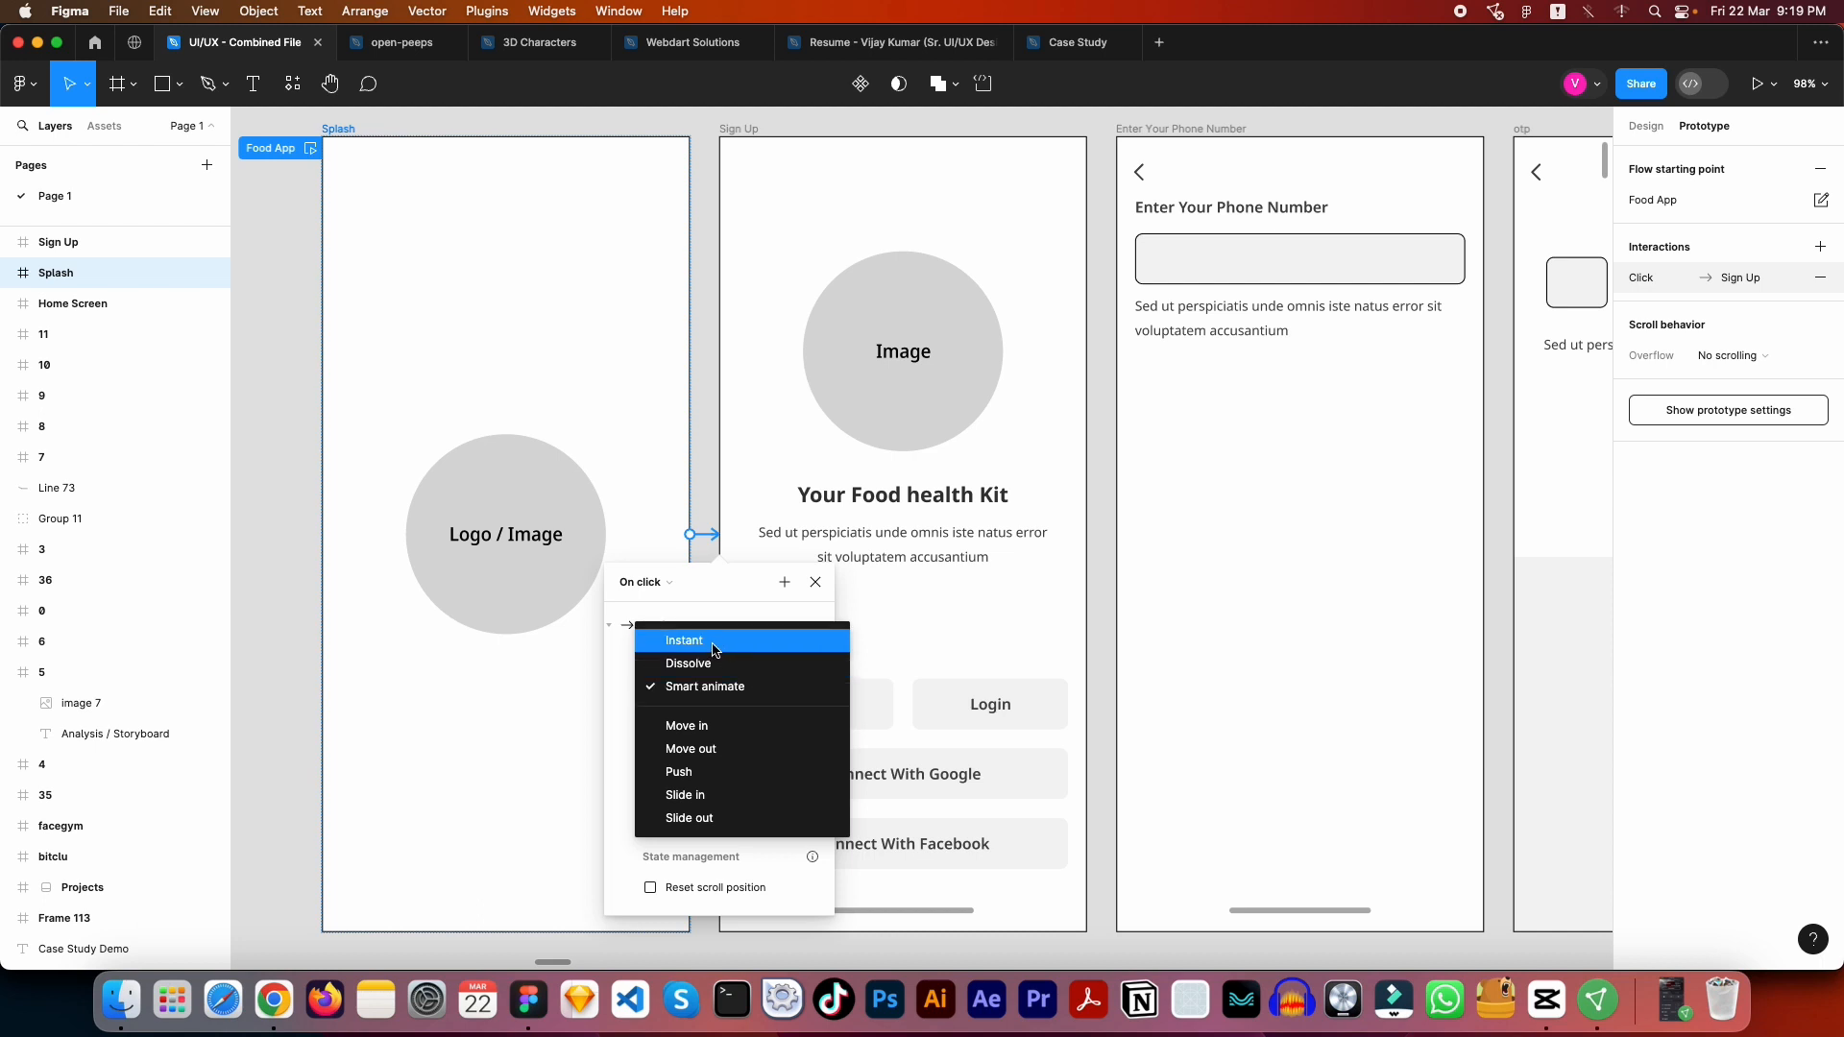
pyautogui.click(714, 650)
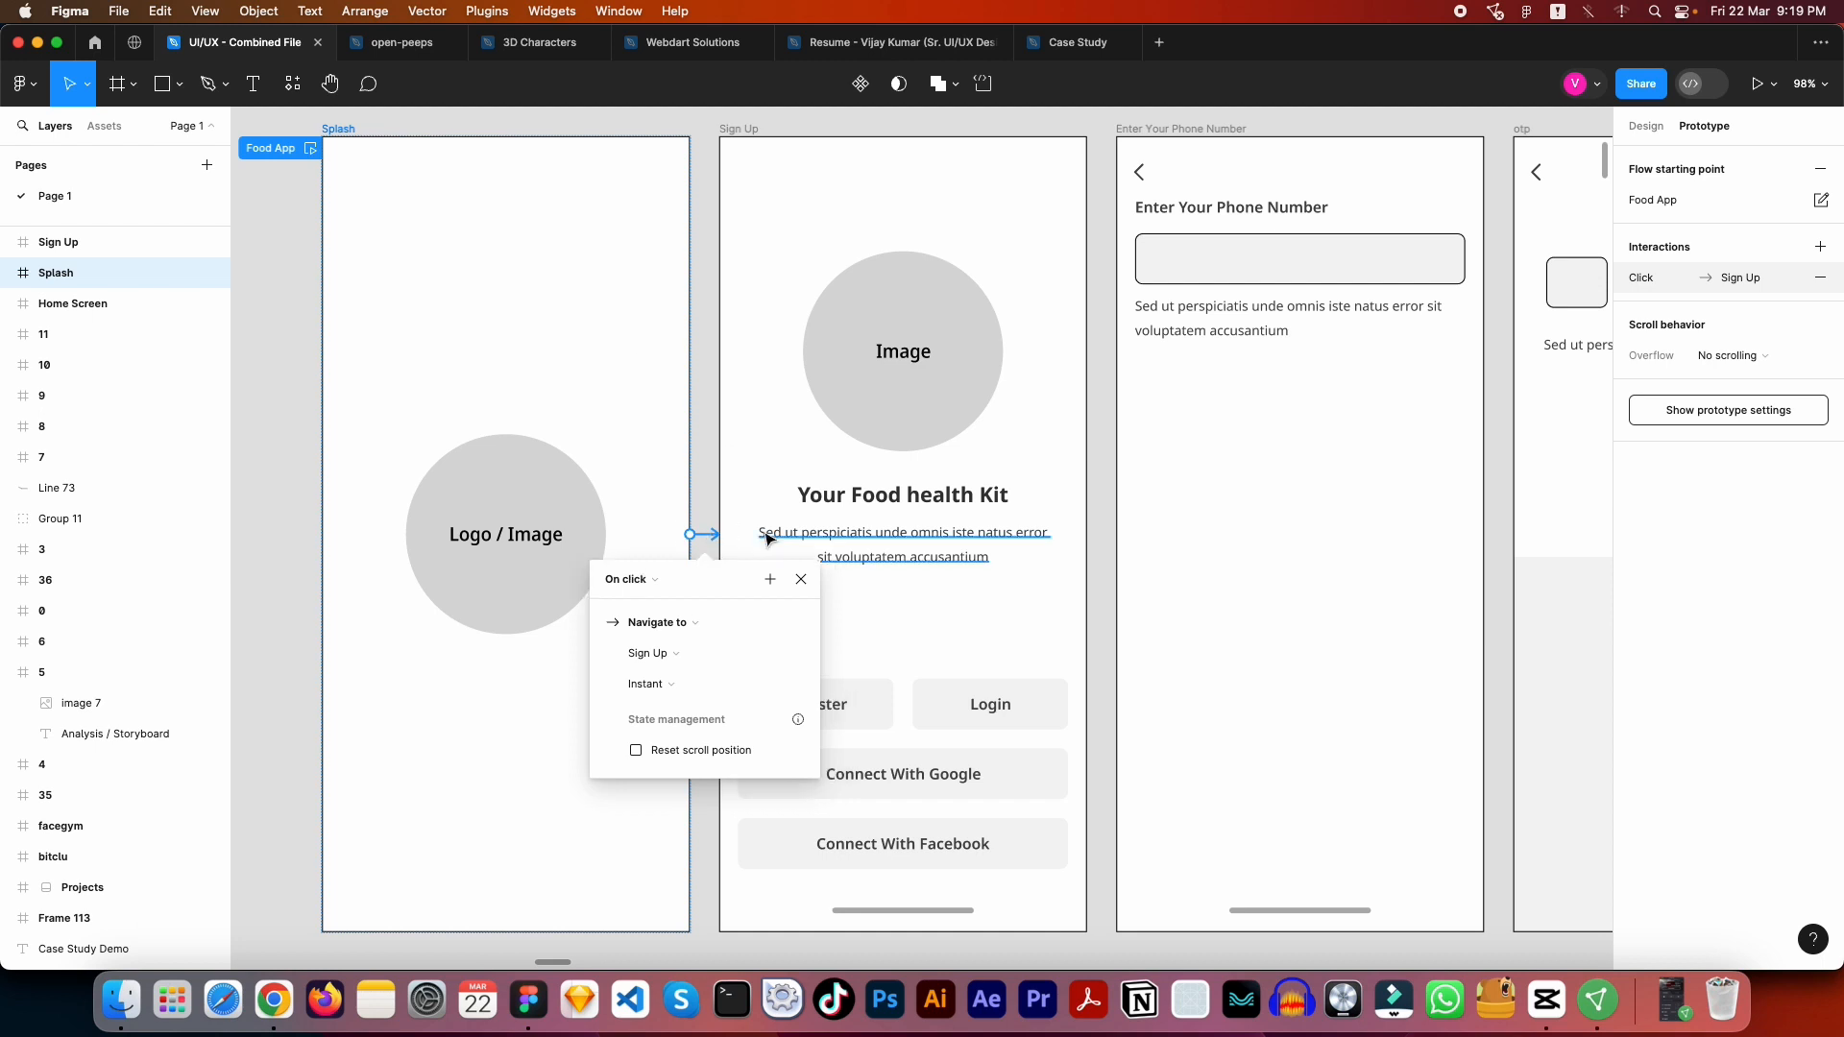
# - Review the action and trigger options of the Register button's interaction on the Sign Up frame, keeping Navigate to and On click
pyautogui.moveTo(800, 325); pyautogui.dragTo(626, 405)
pyautogui.click(569, 211)
pyautogui.scroll(-5, 737, 395)
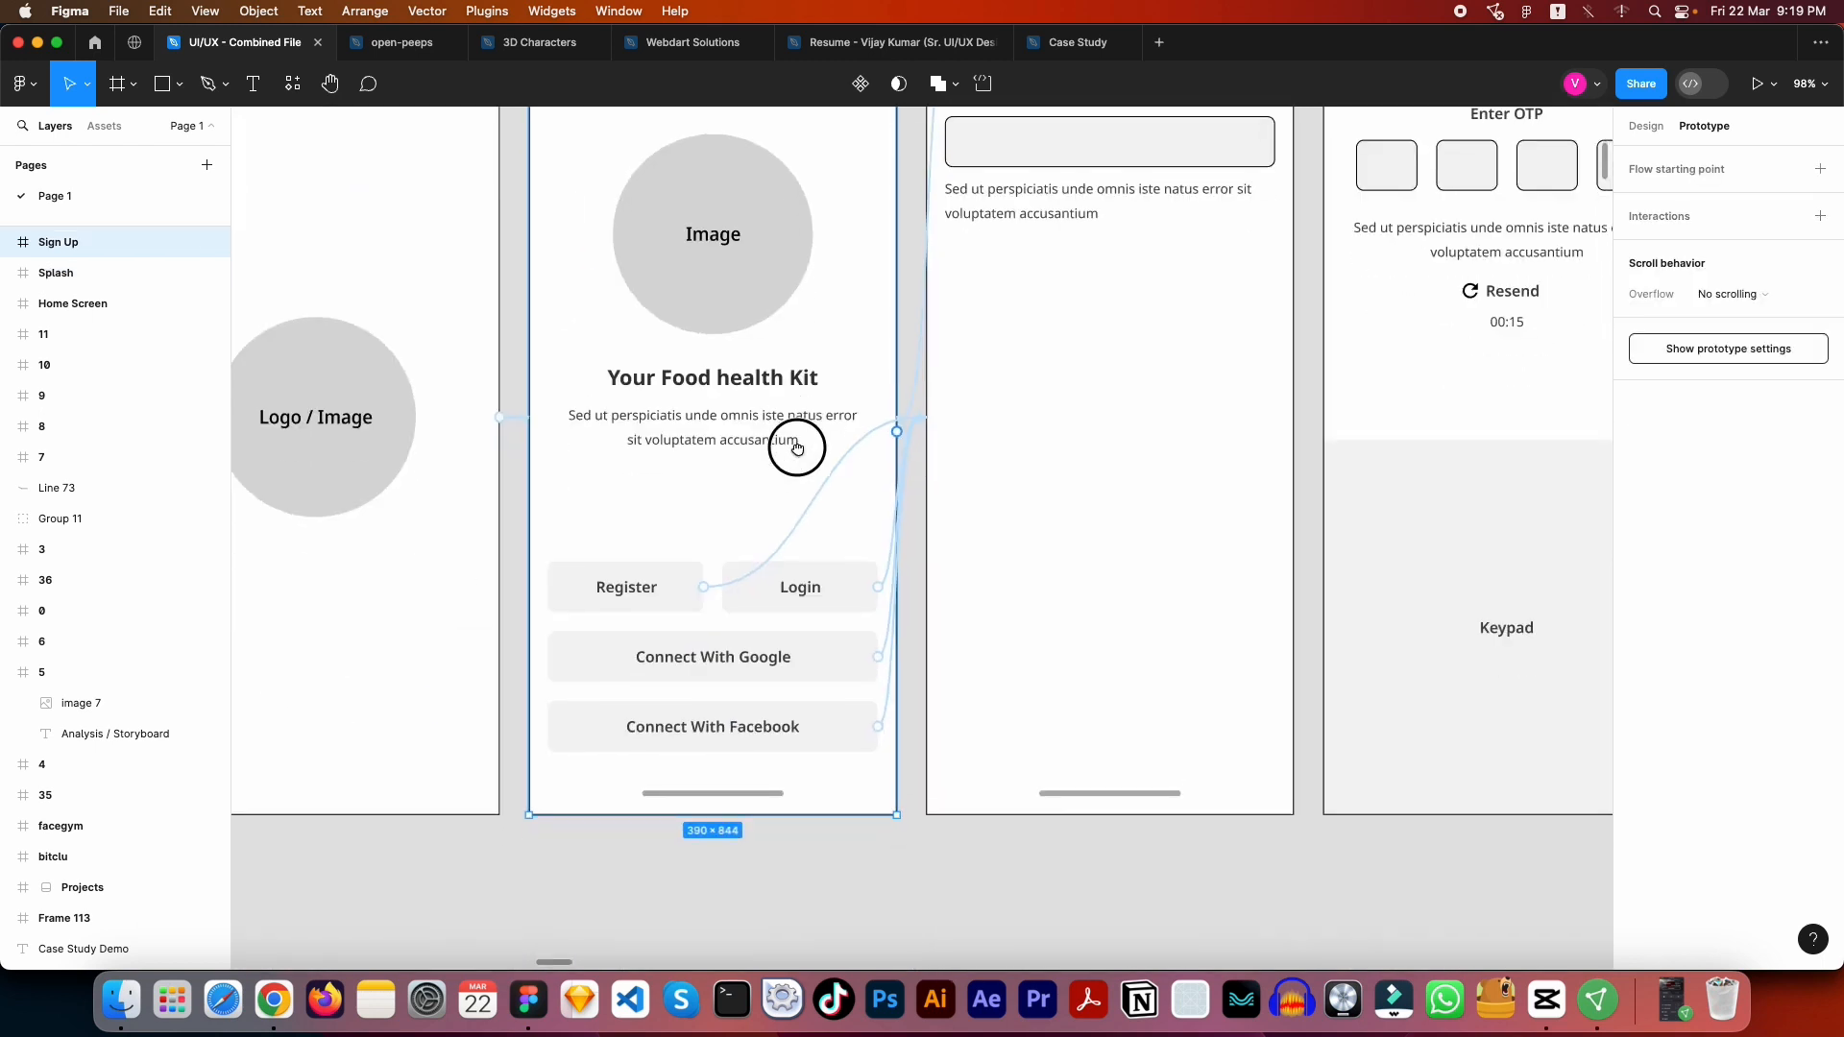
pyautogui.hscroll(-2, 720, 556)
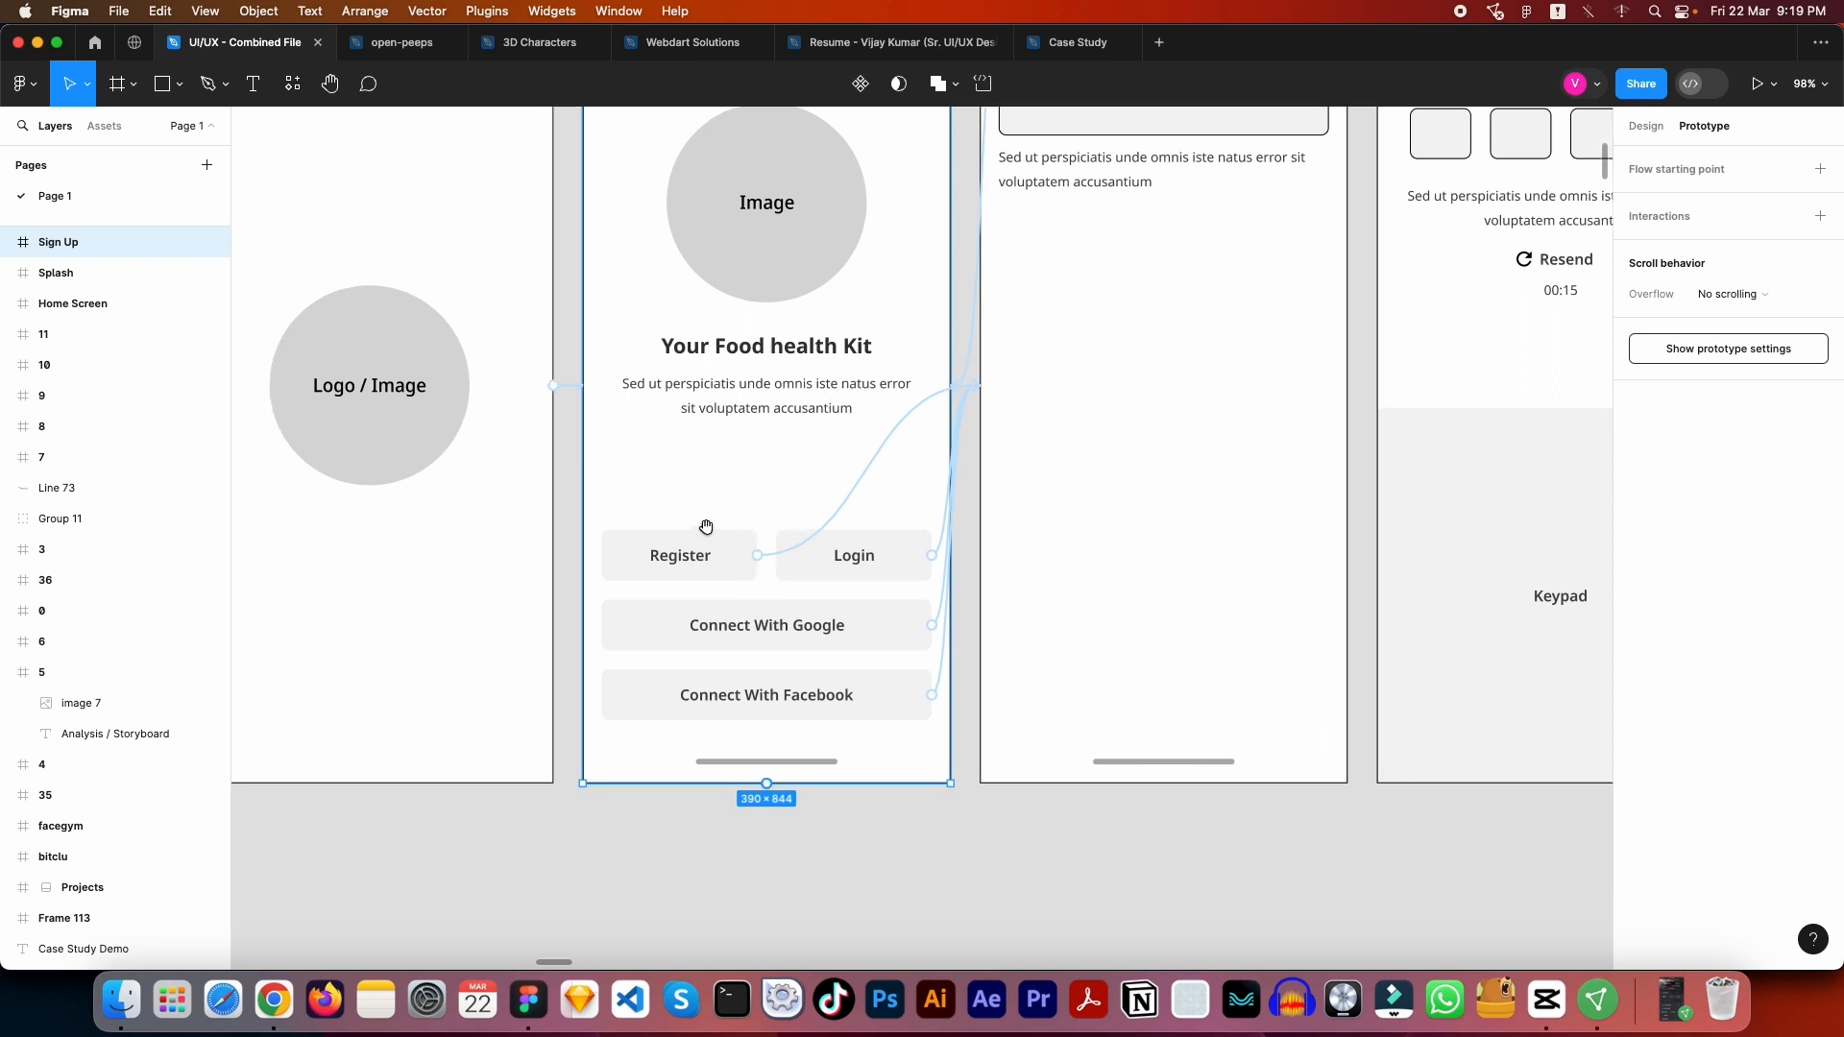
pyautogui.click(757, 555)
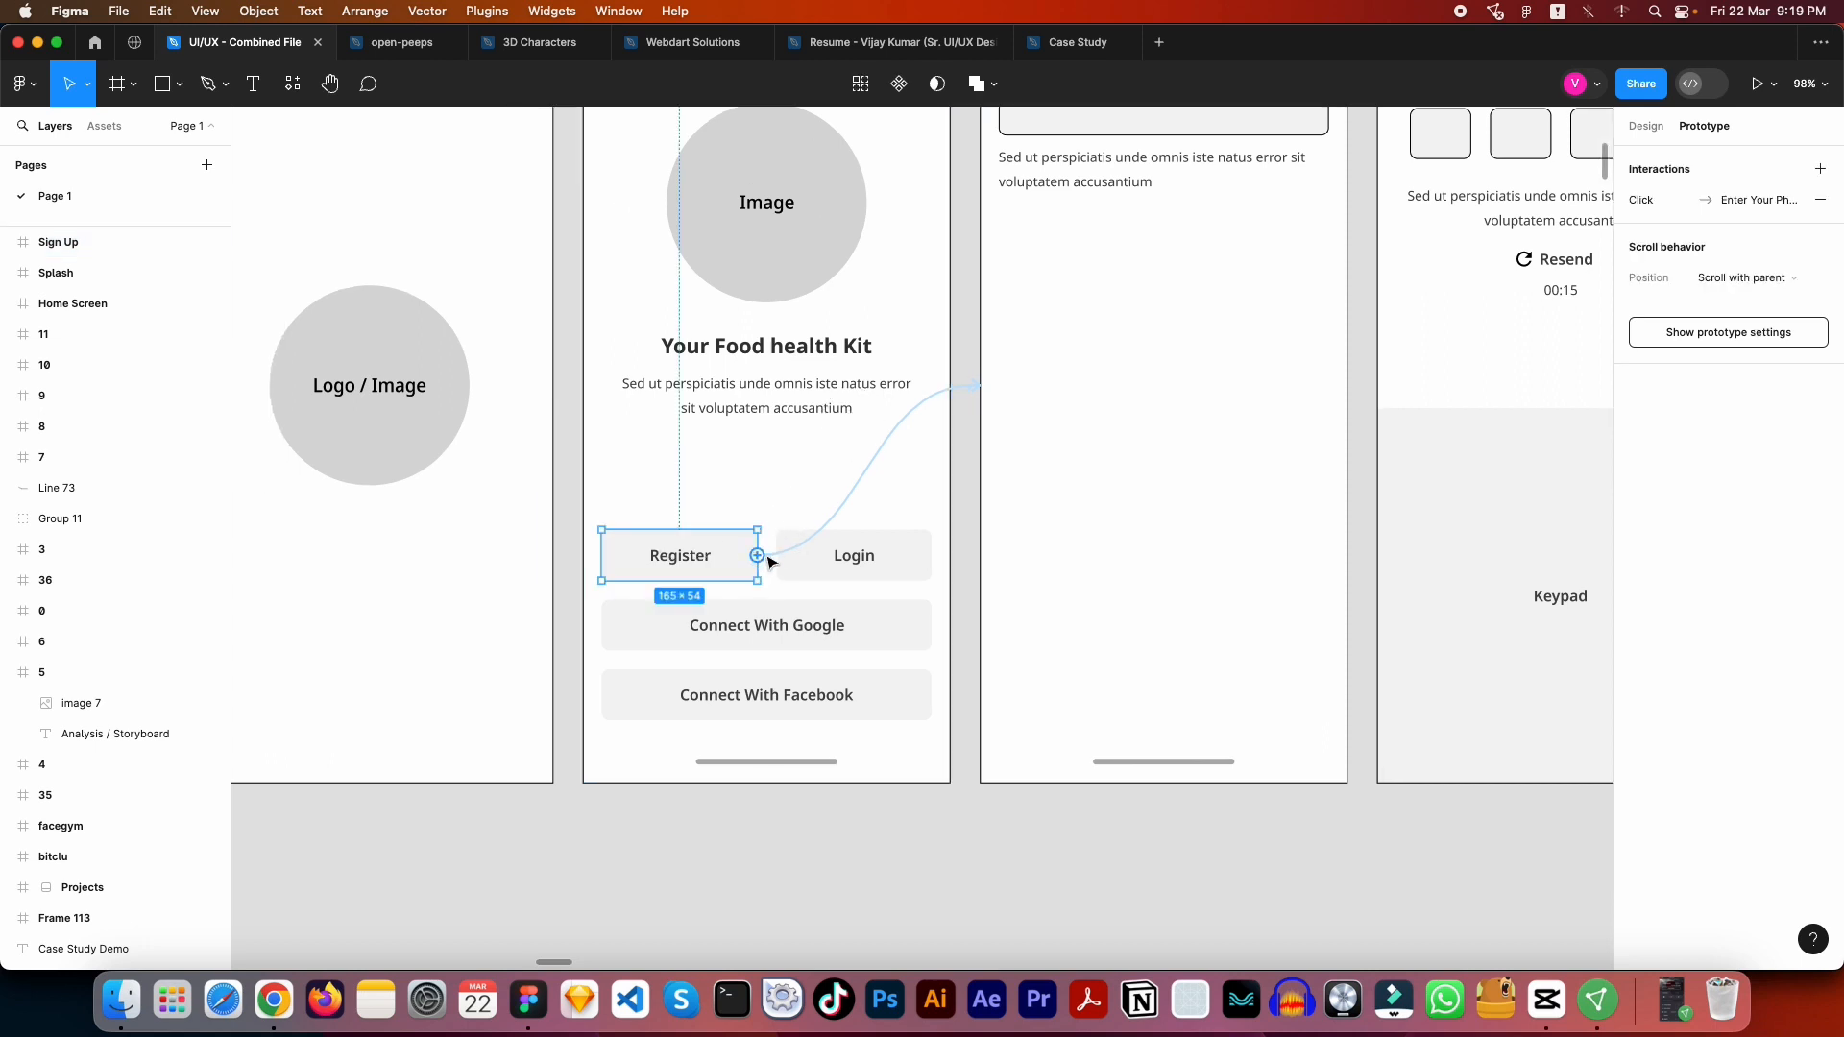
pyautogui.moveTo(768, 561); pyautogui.dragTo(908, 516)
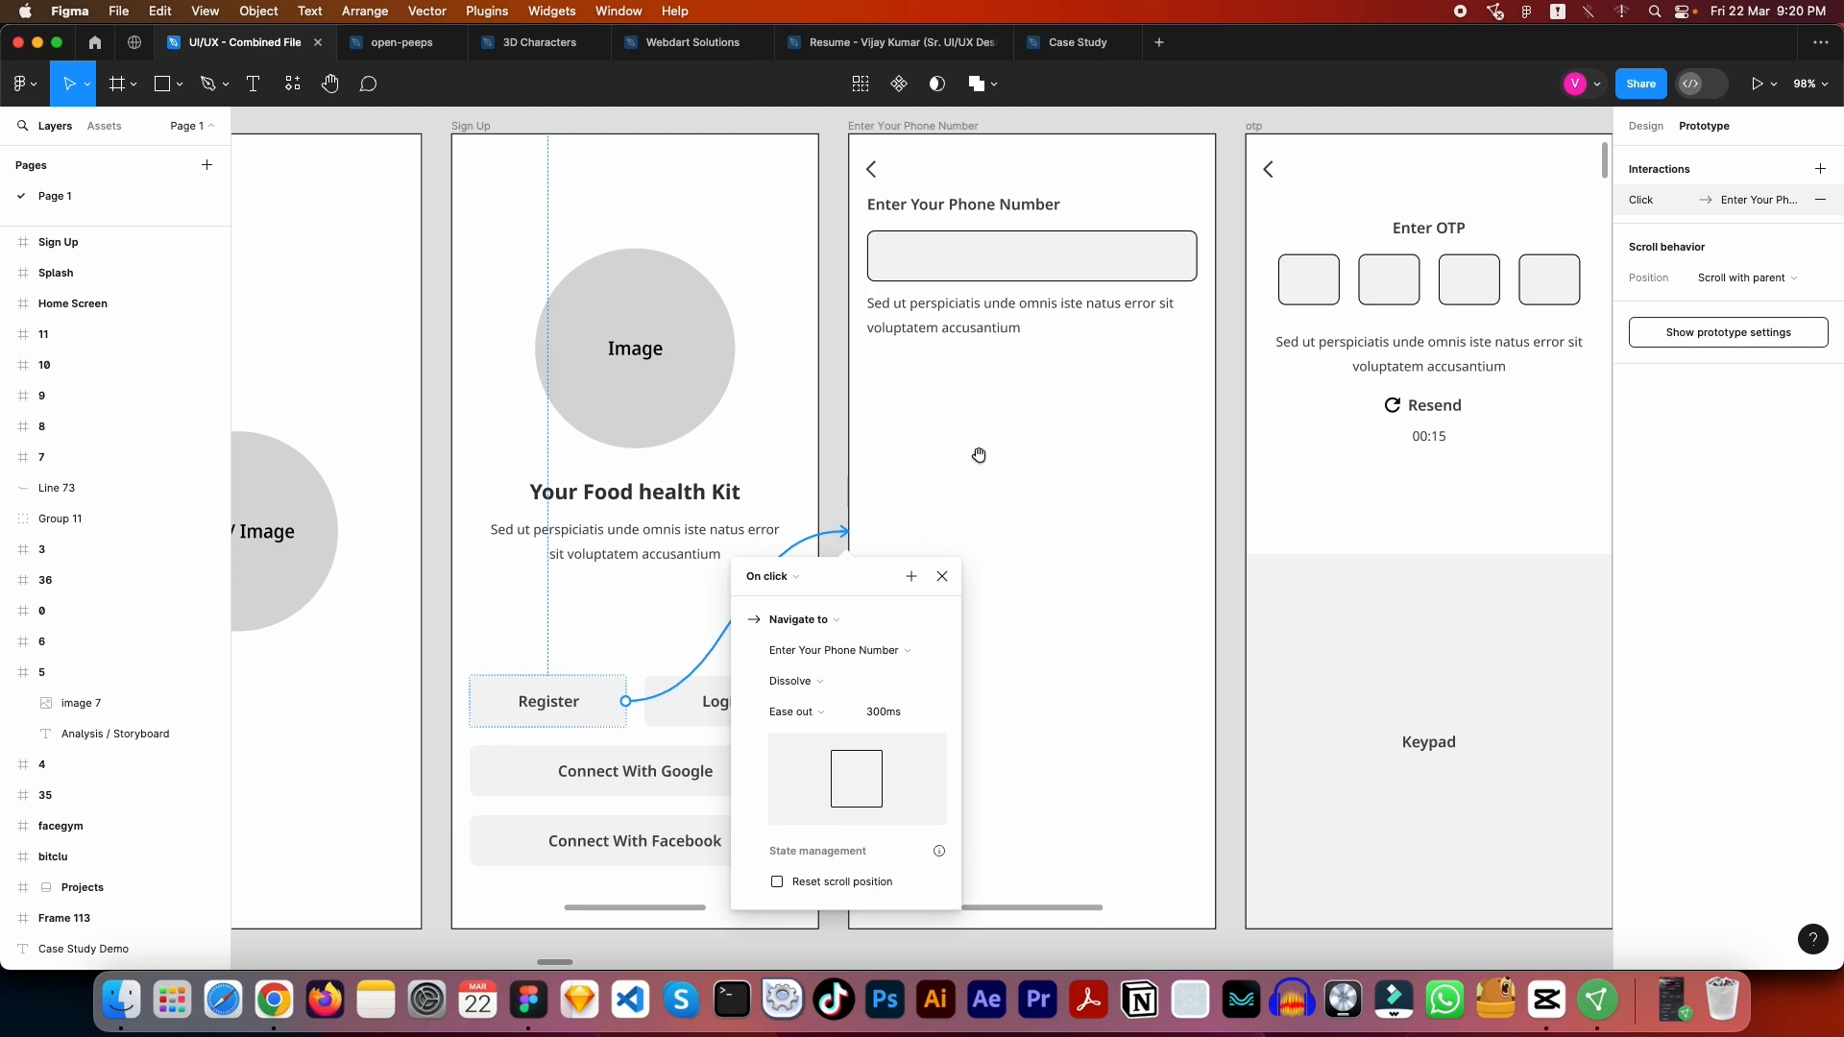
pyautogui.moveTo(989, 497); pyautogui.dragTo(994, 470)
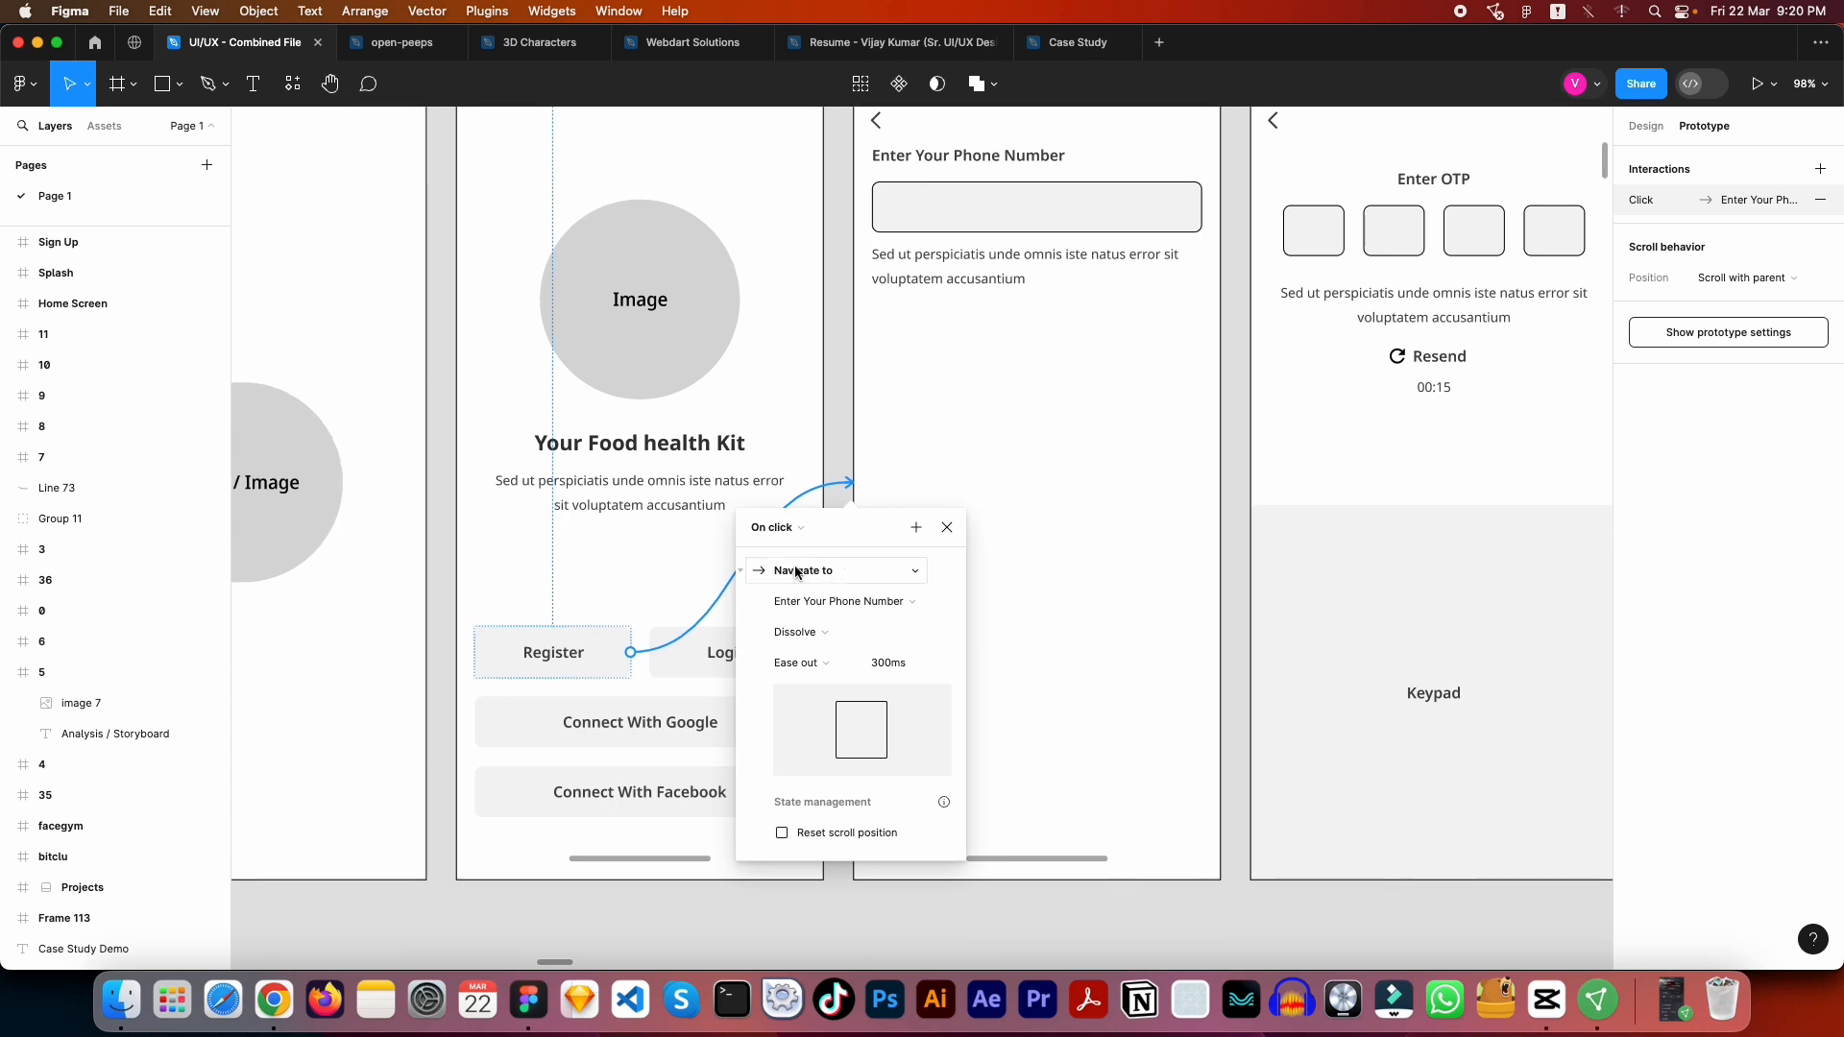
pyautogui.click(849, 574)
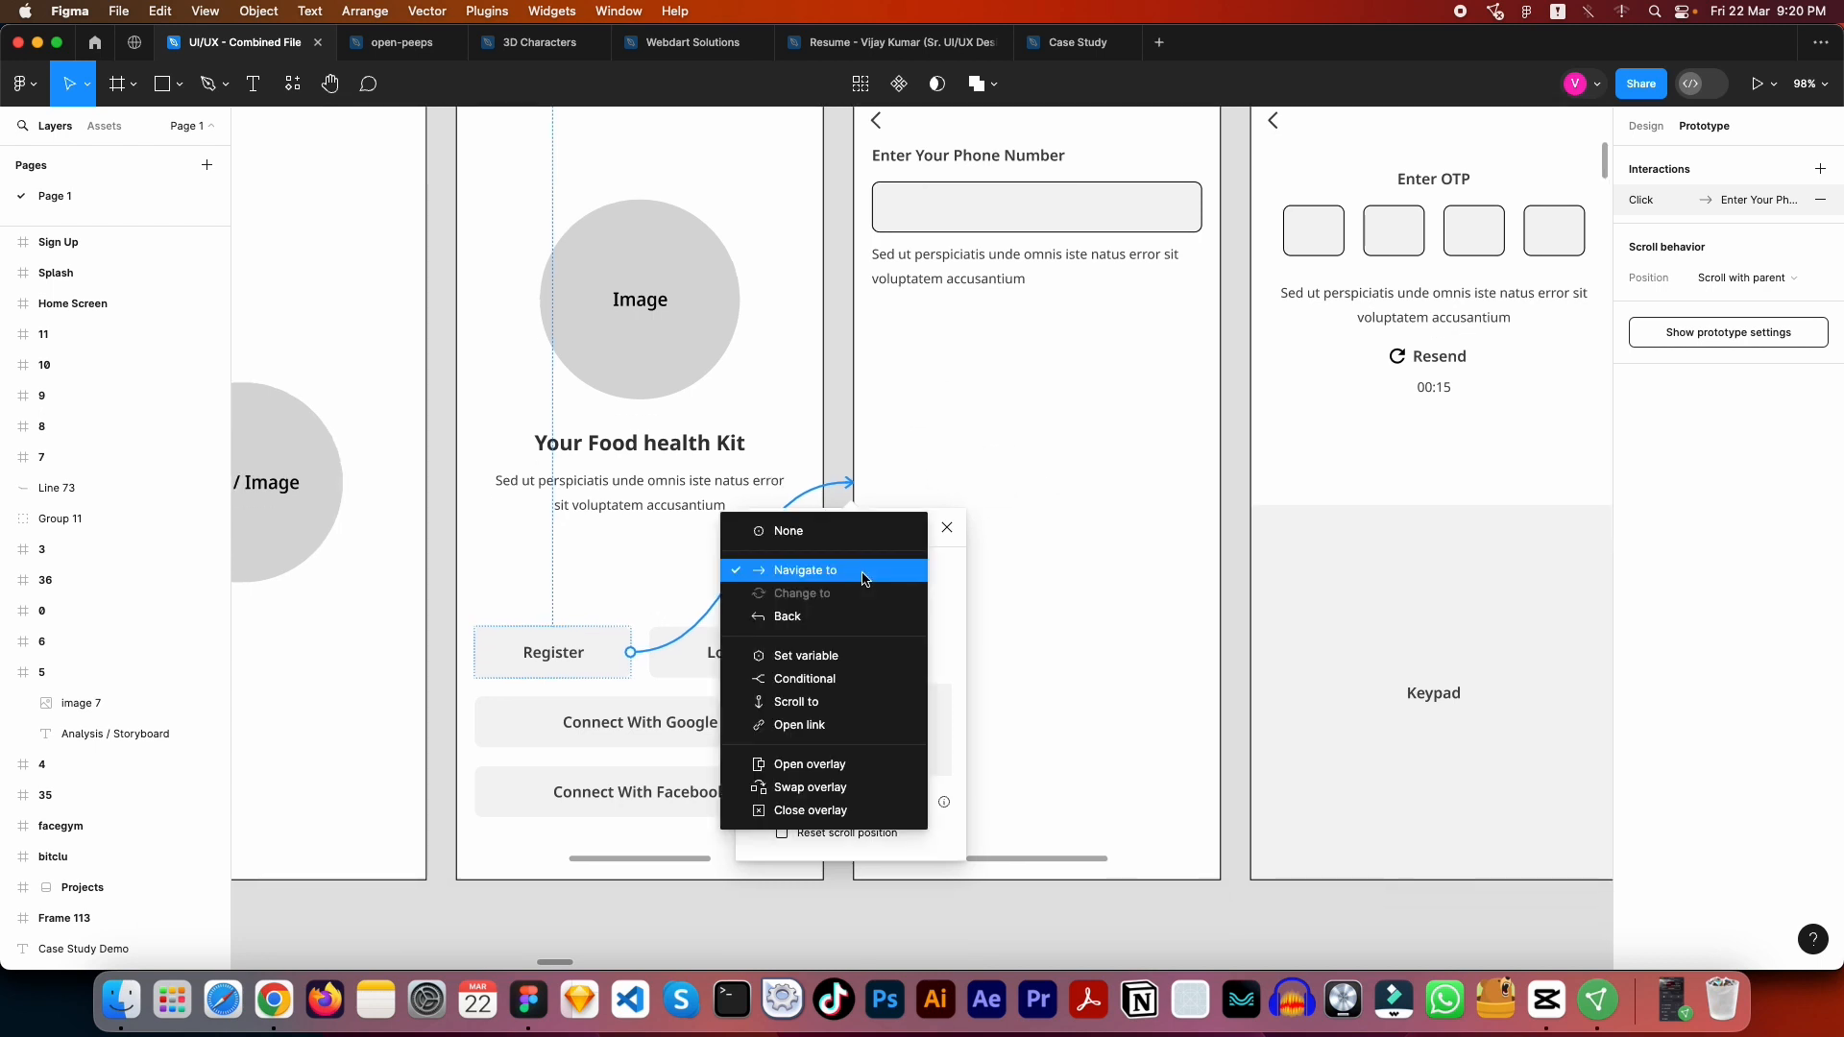
pyautogui.click(862, 574)
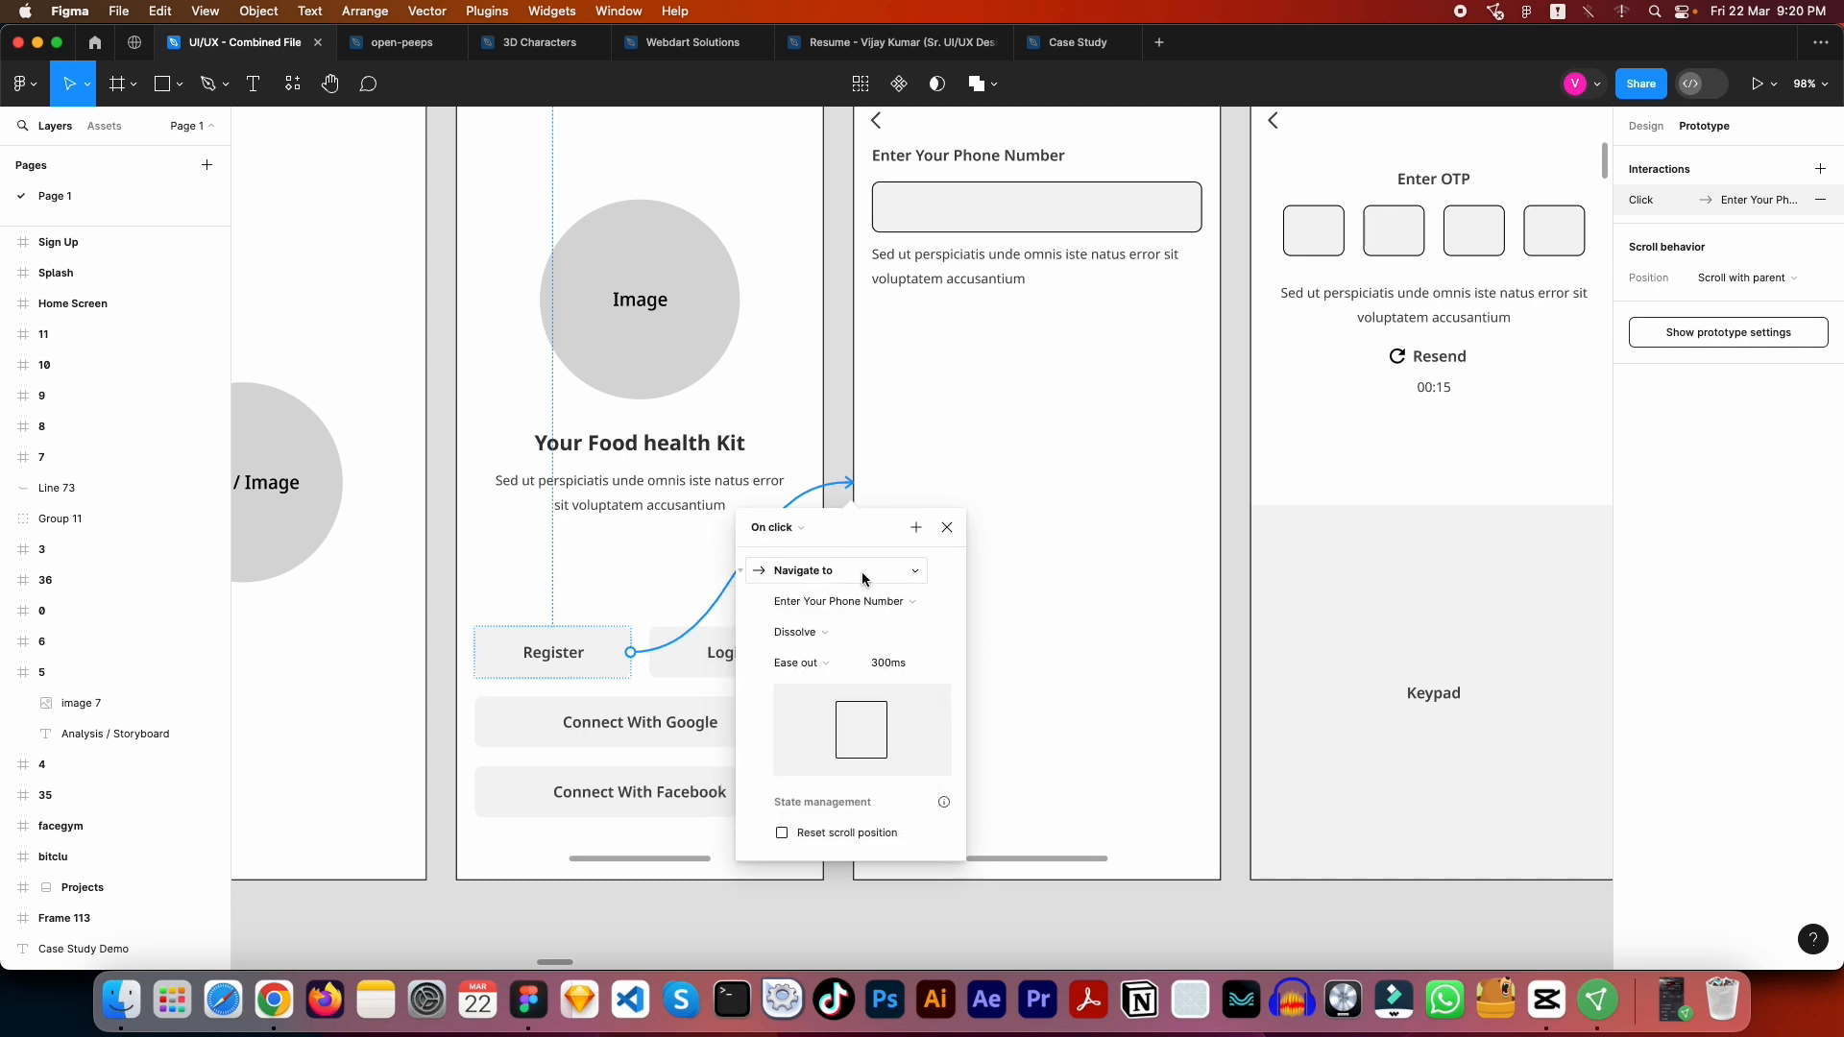
pyautogui.click(792, 531)
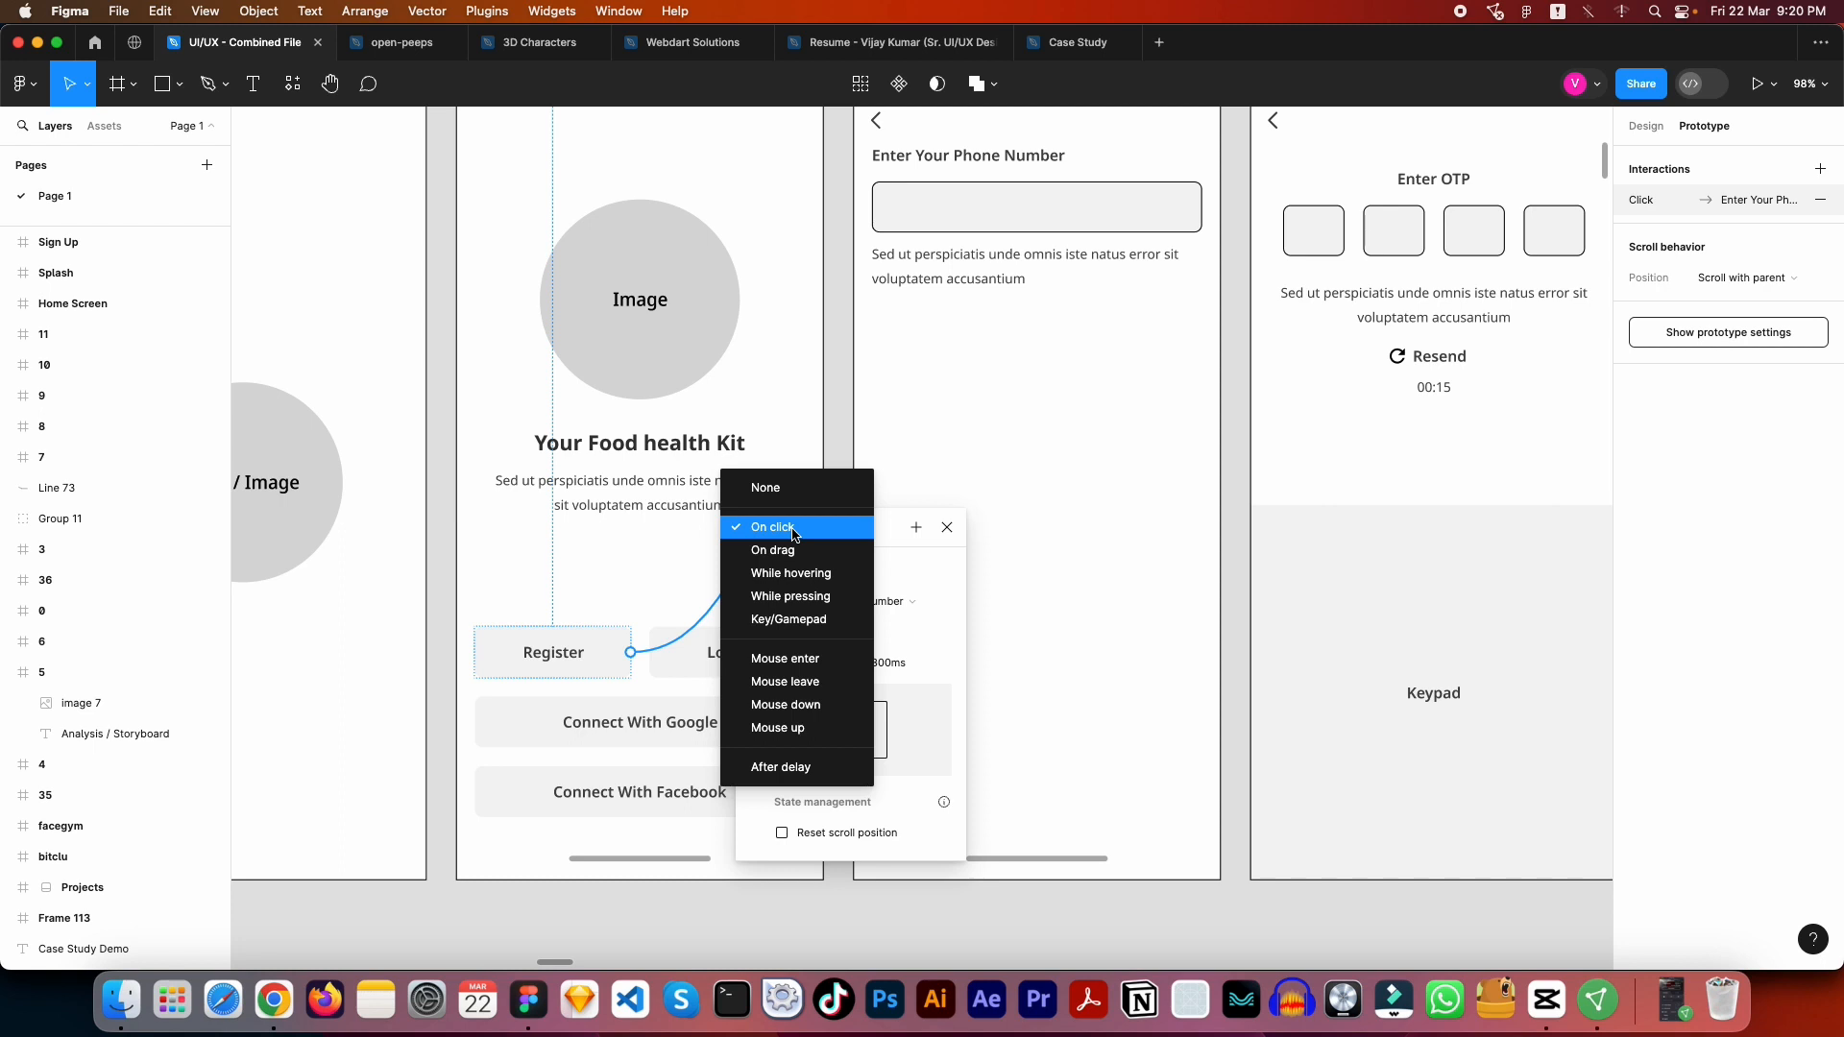
pyautogui.press('Escape')
# - Change the trigger of the Splash to Sign Up interaction to After delay
pyautogui.moveTo(577, 500); pyautogui.dragTo(1116, 646)
pyautogui.click(909, 501)
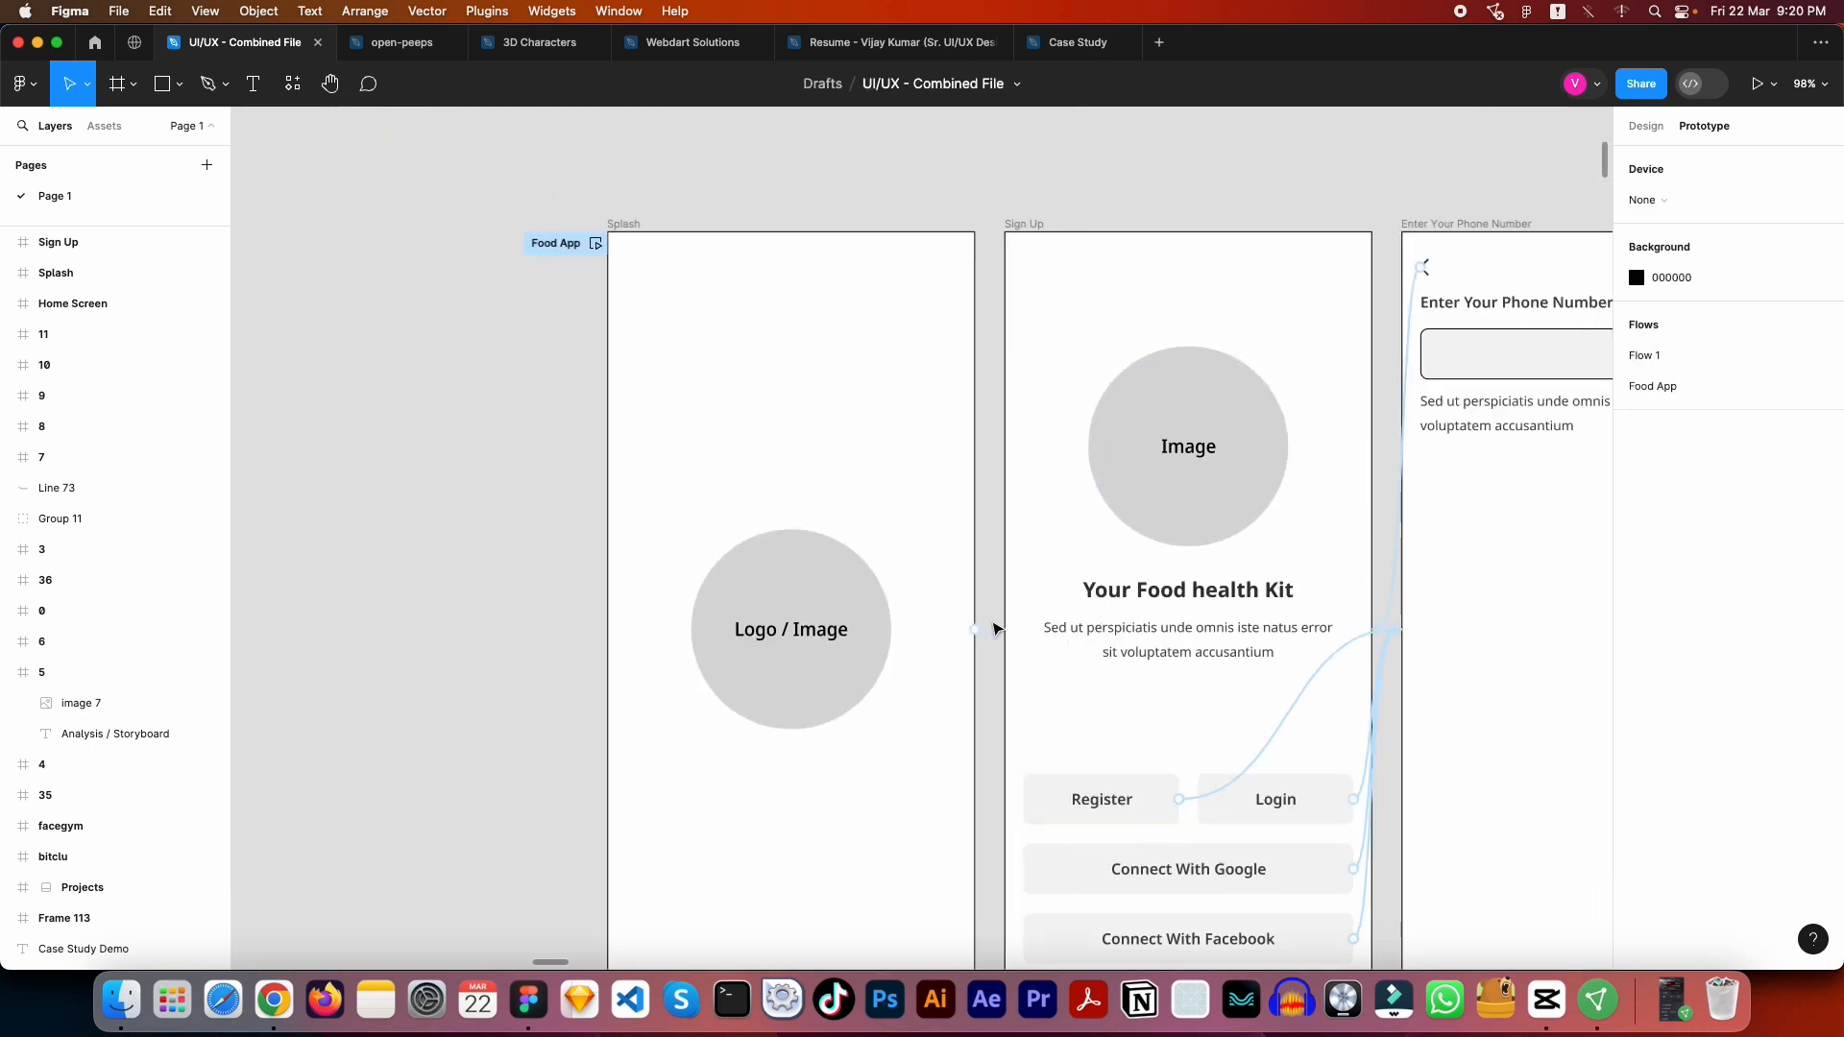
pyautogui.moveTo(976, 628); pyautogui.dragTo(1002, 630)
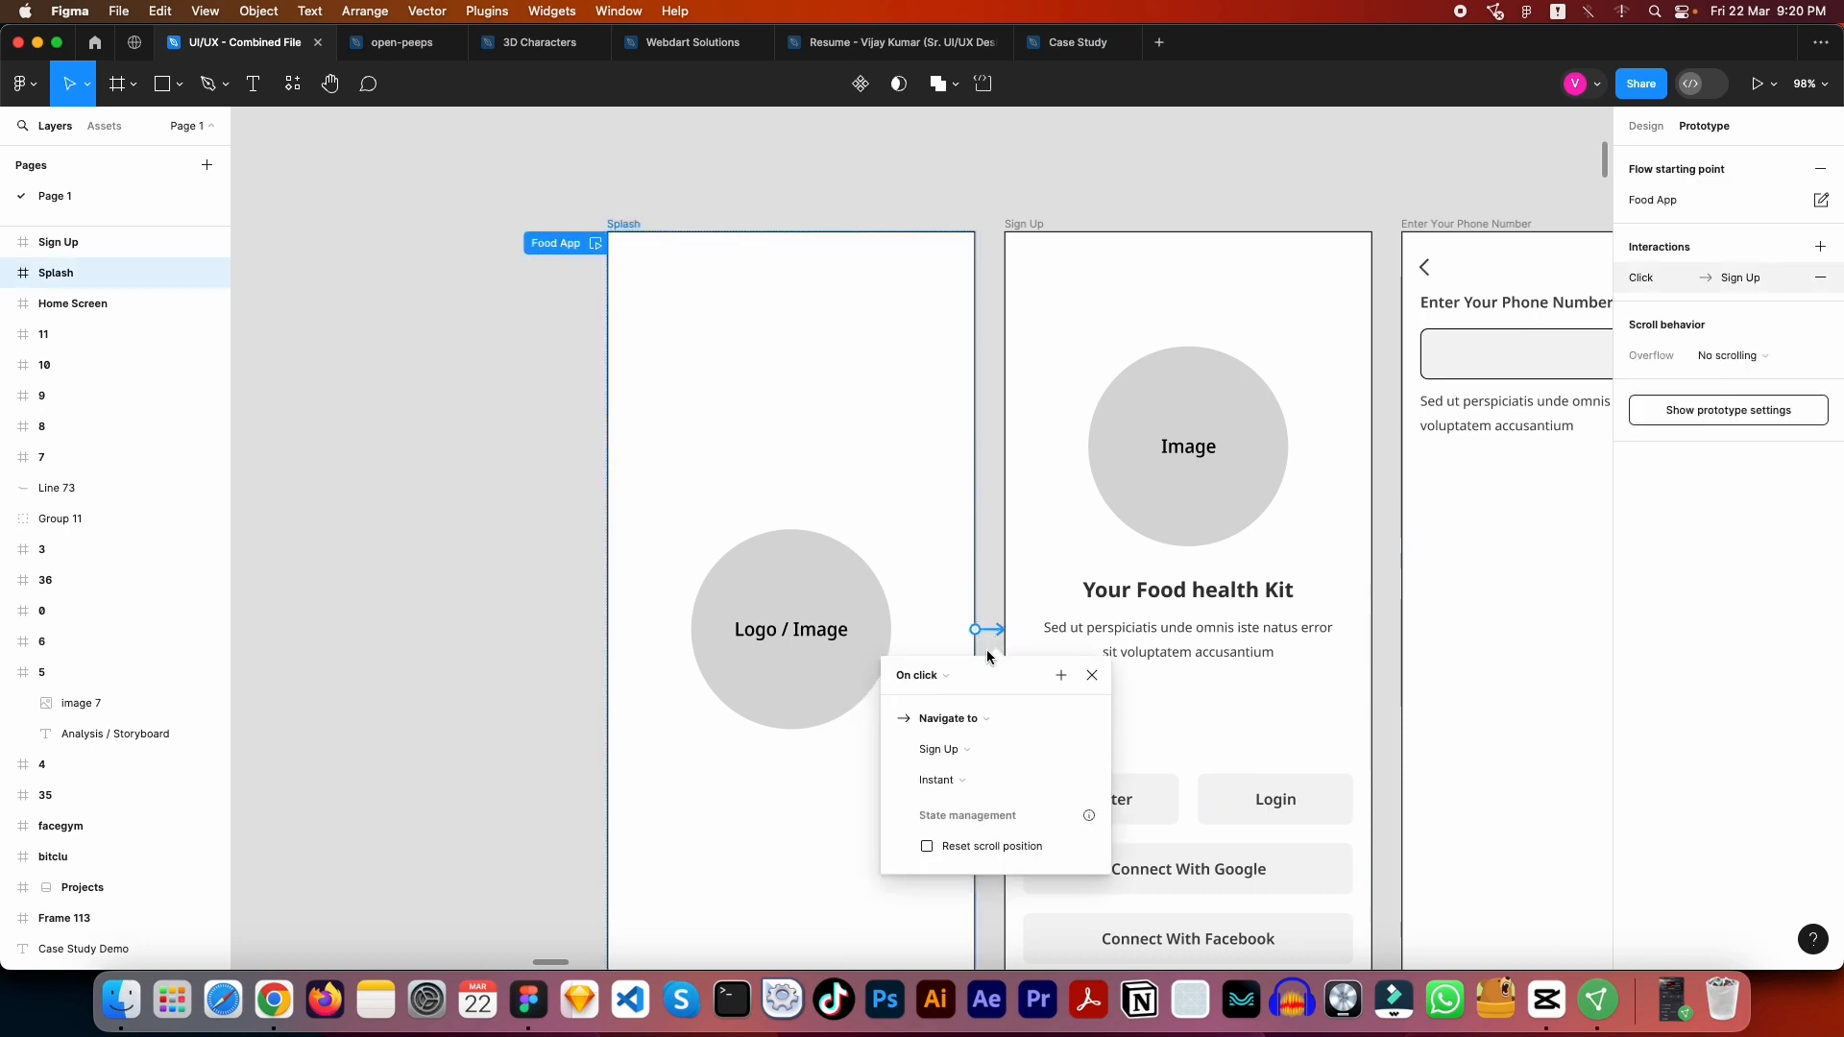
pyautogui.scroll(-2, 989, 647)
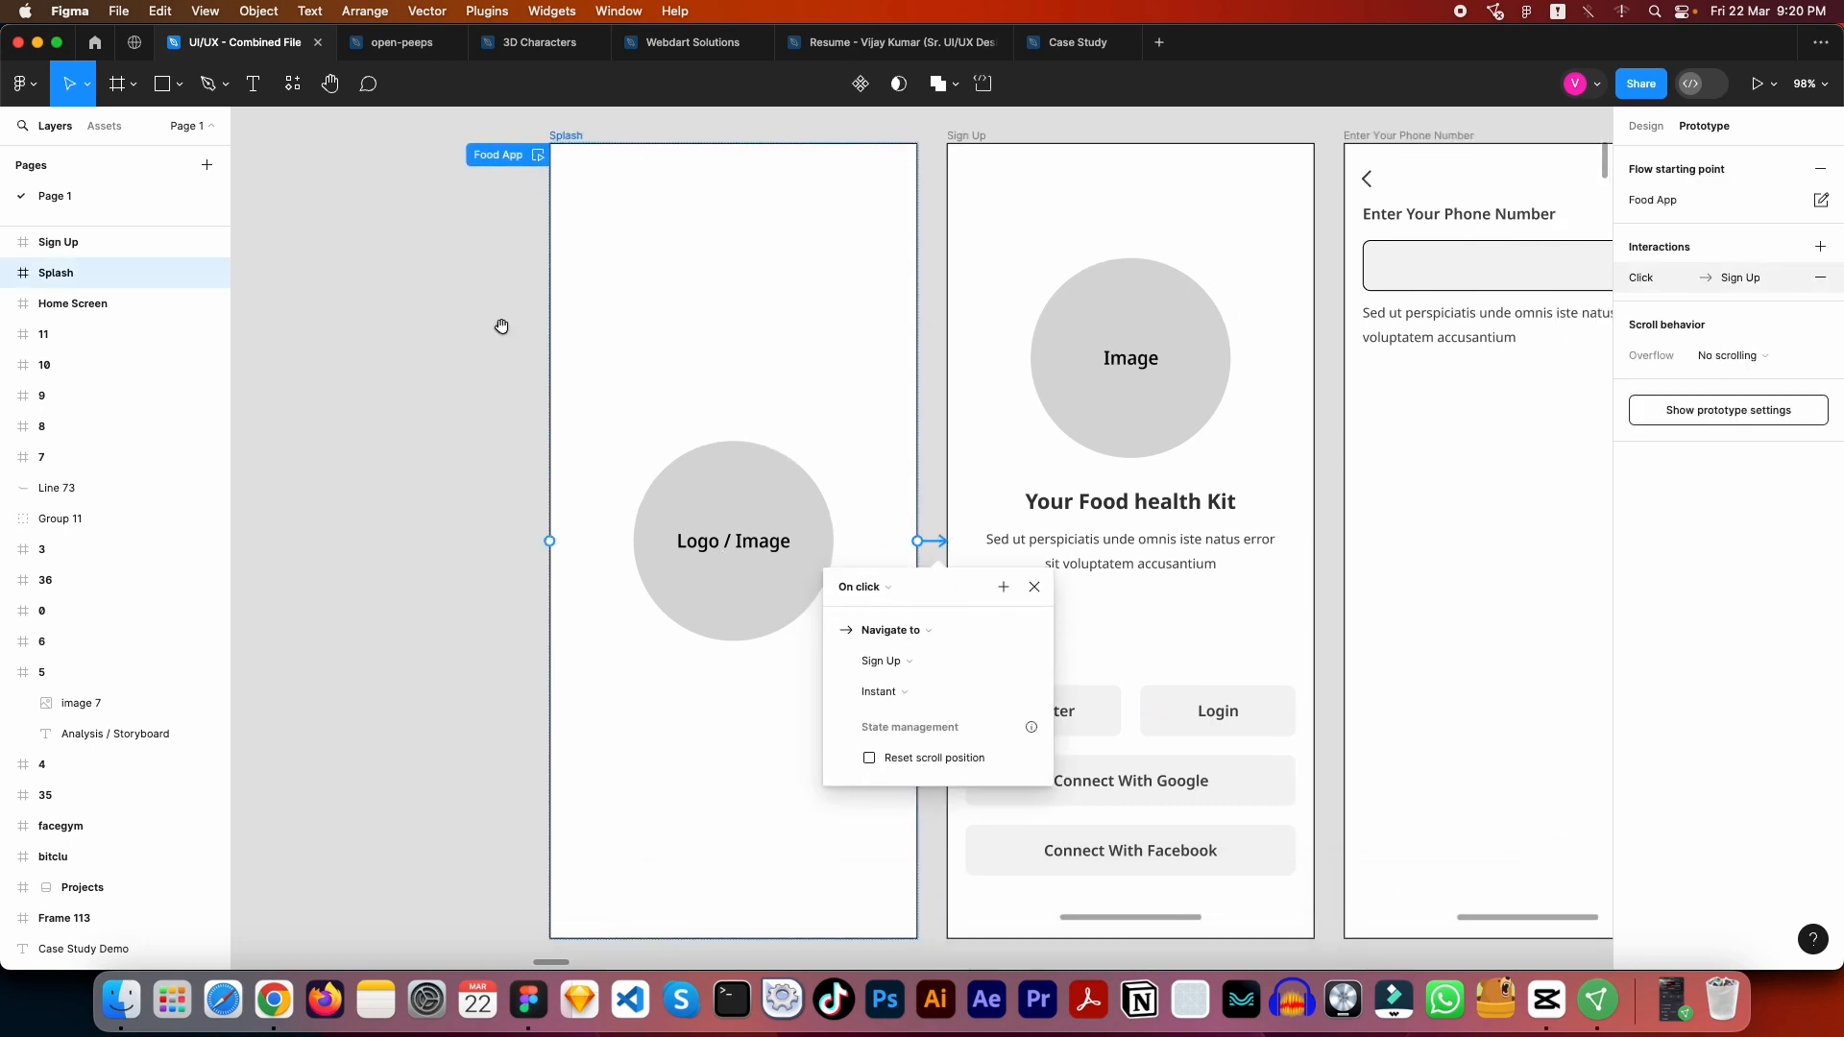
pyautogui.click(892, 595)
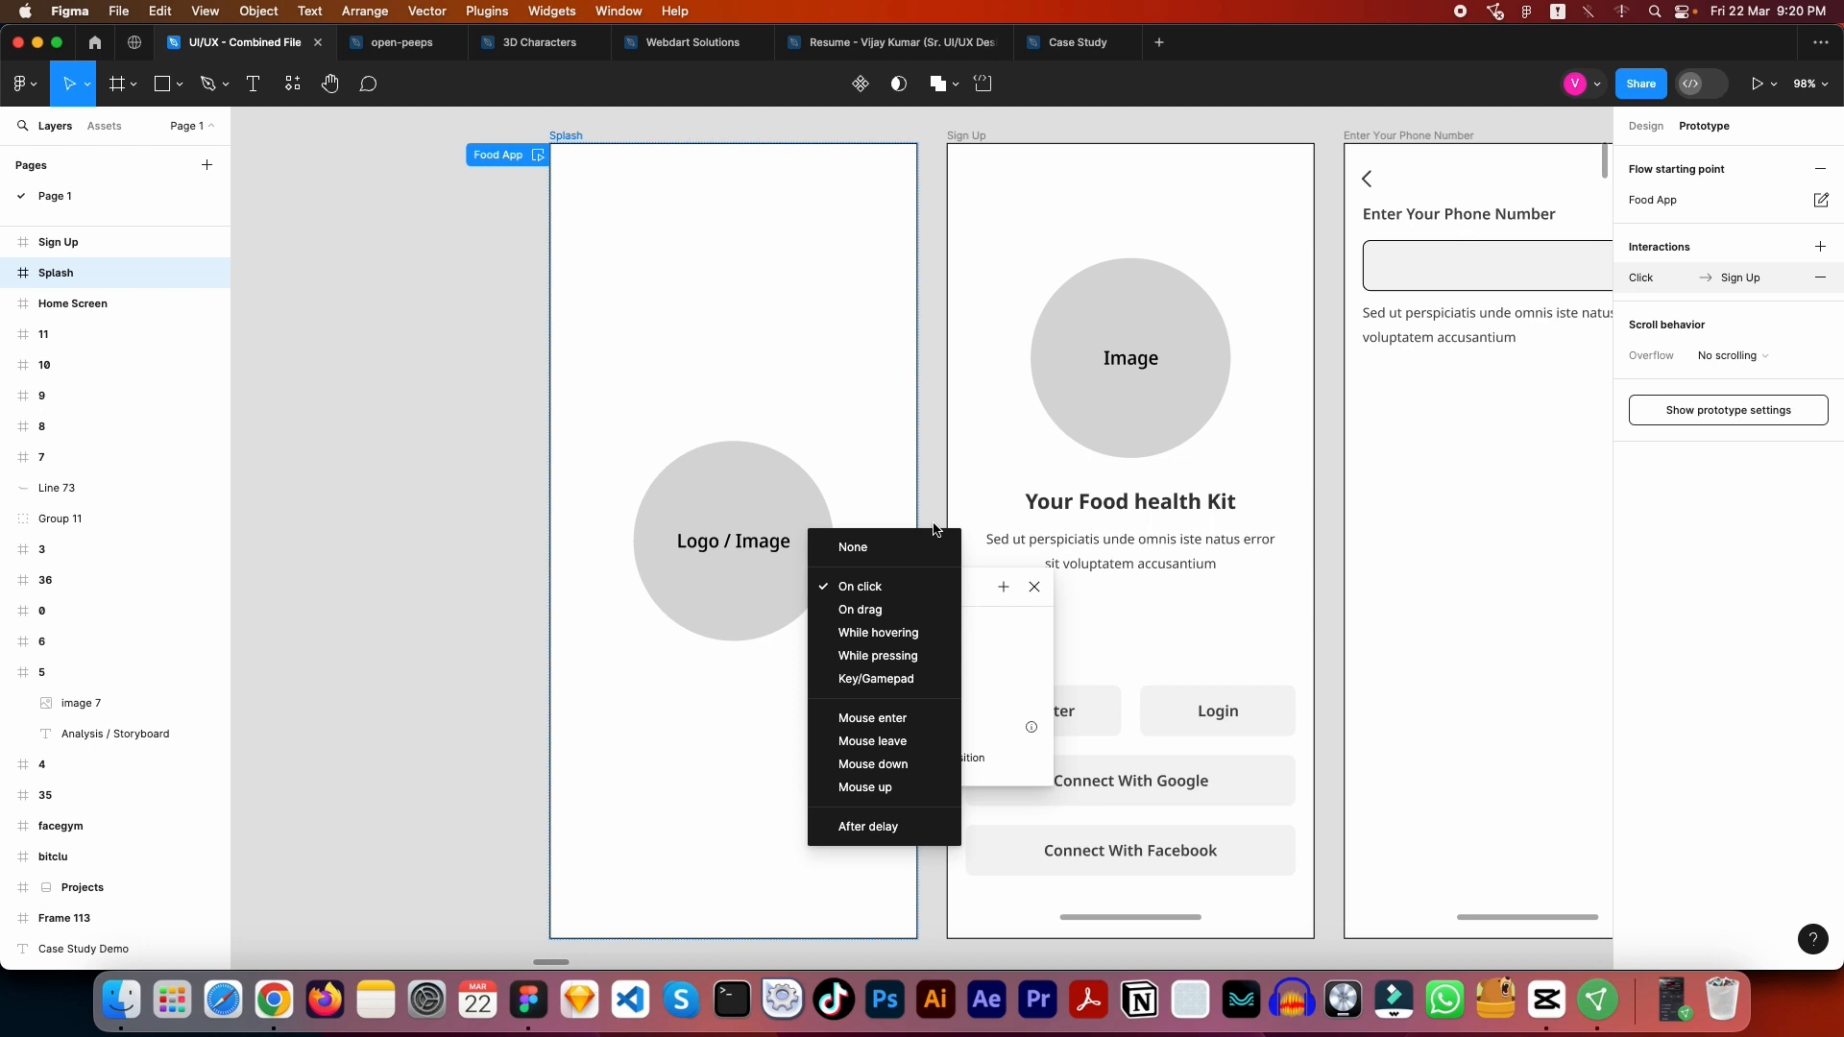
pyautogui.click(872, 827)
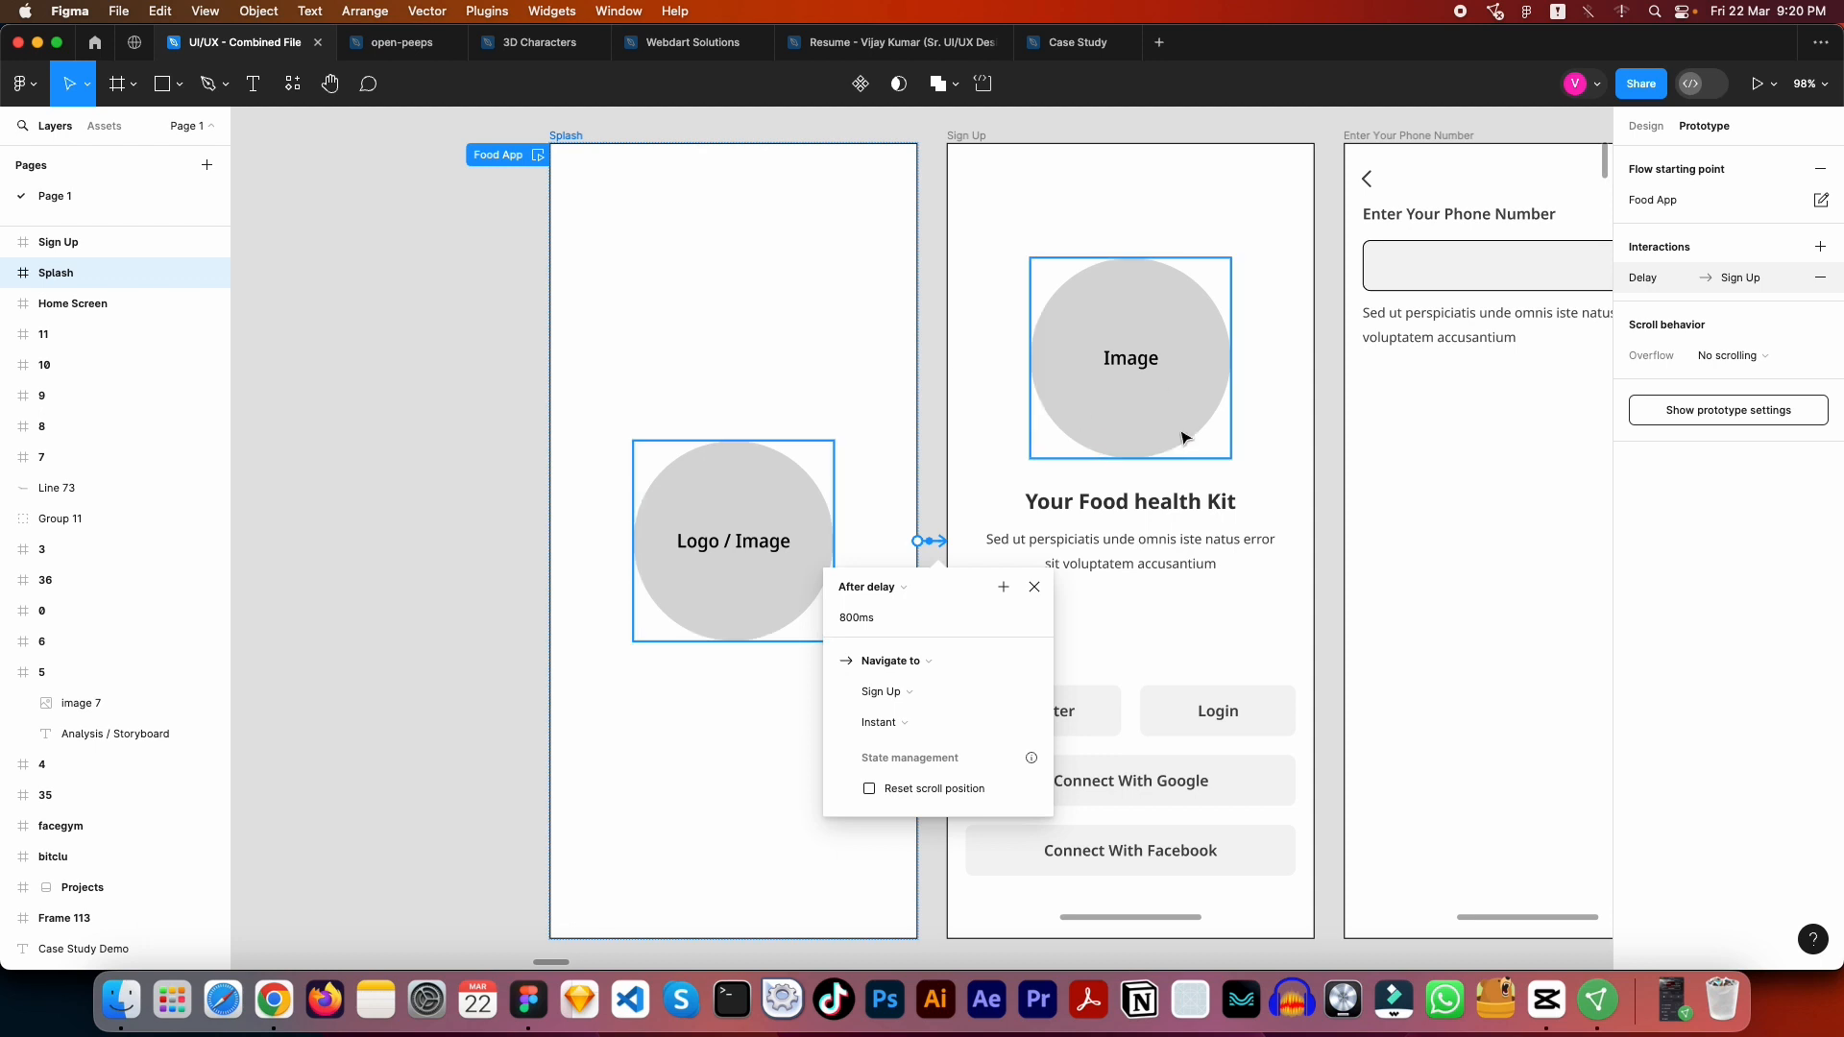
# - Set the delayed Splash to Sign Up transition to Smart animate with Ease out easing and close its interaction settings
pyautogui.click(941, 699)
pyautogui.click(931, 693)
pyautogui.click(901, 724)
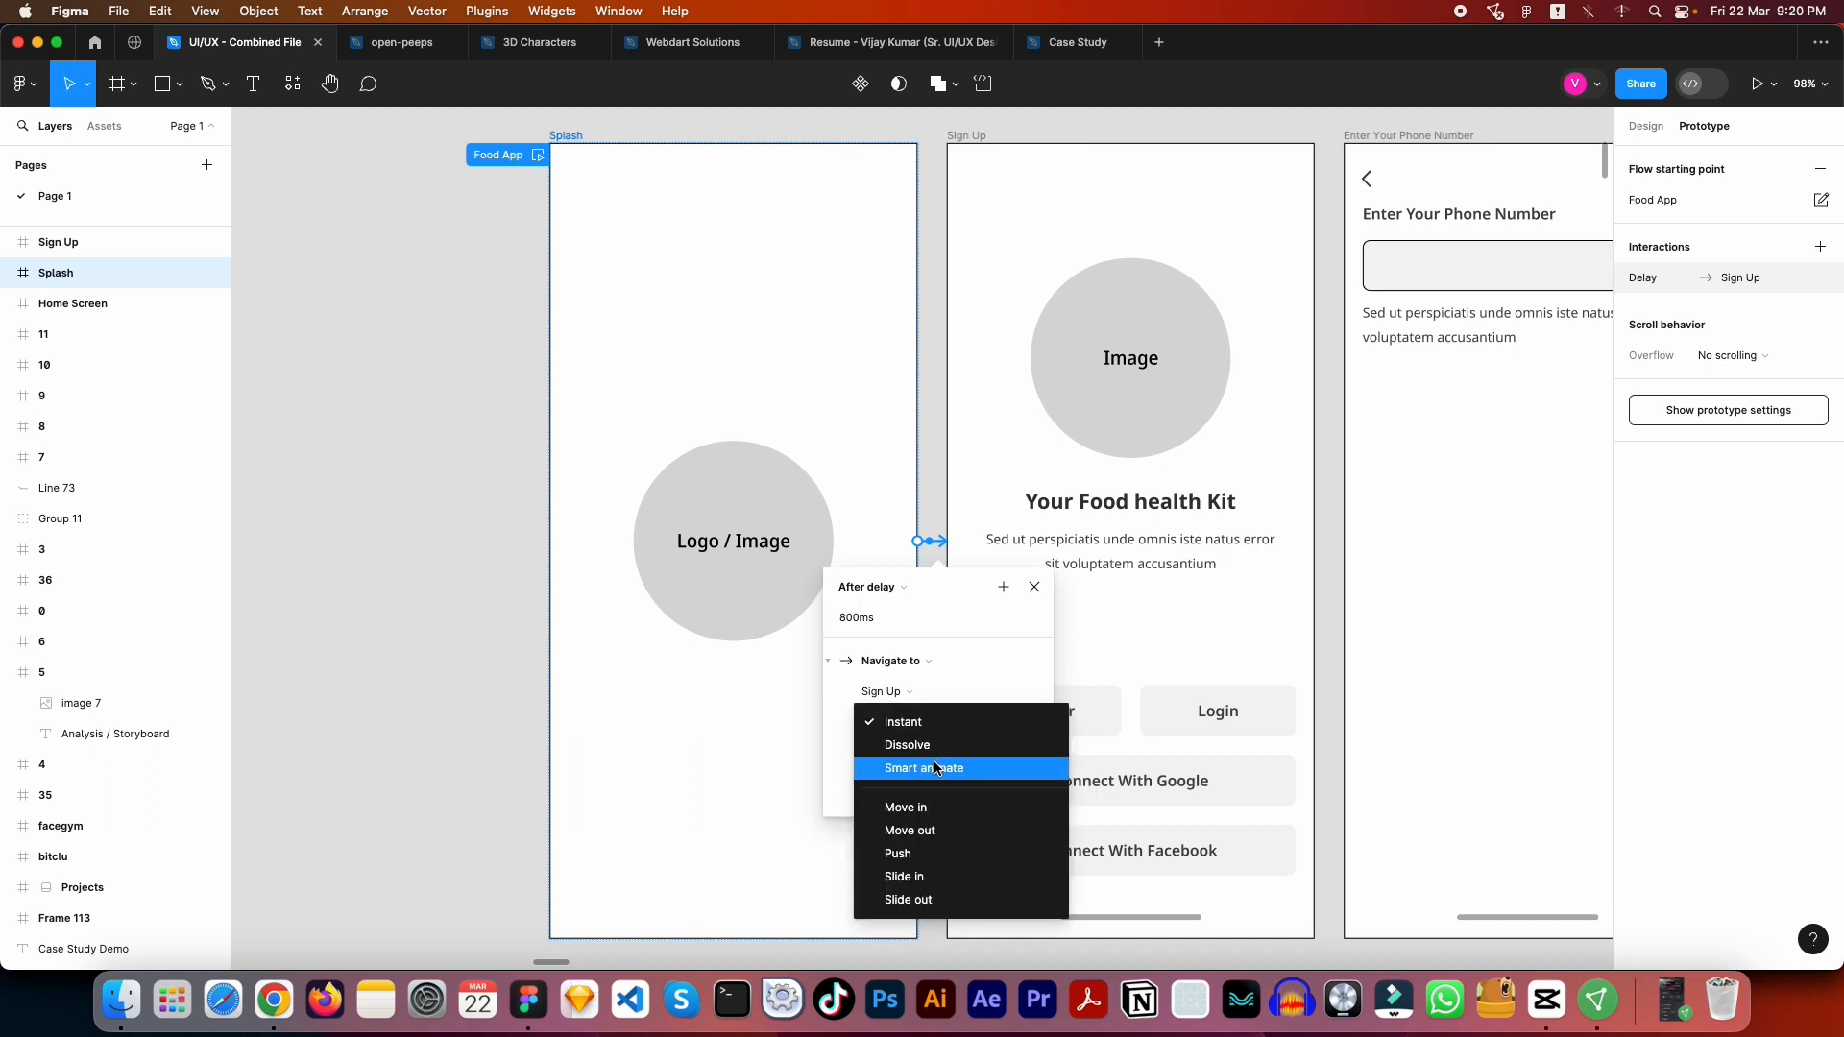
pyautogui.click(936, 768)
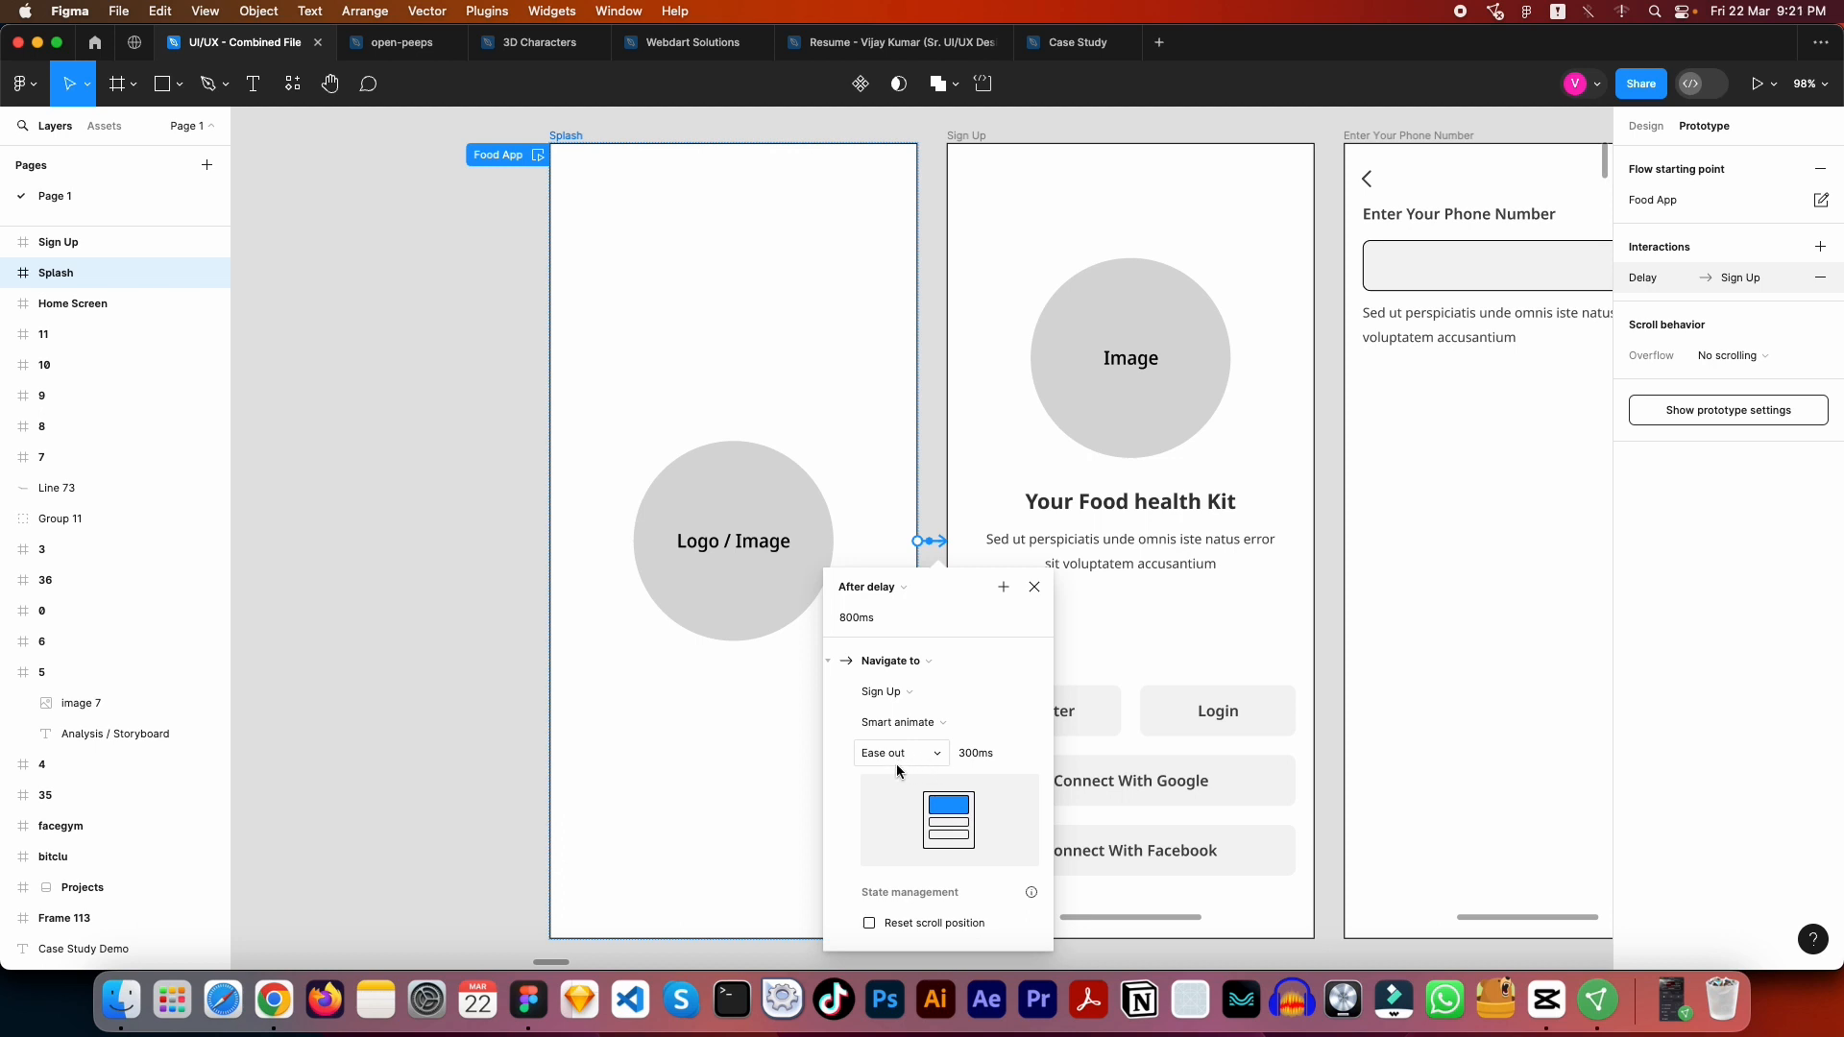
pyautogui.click(920, 769)
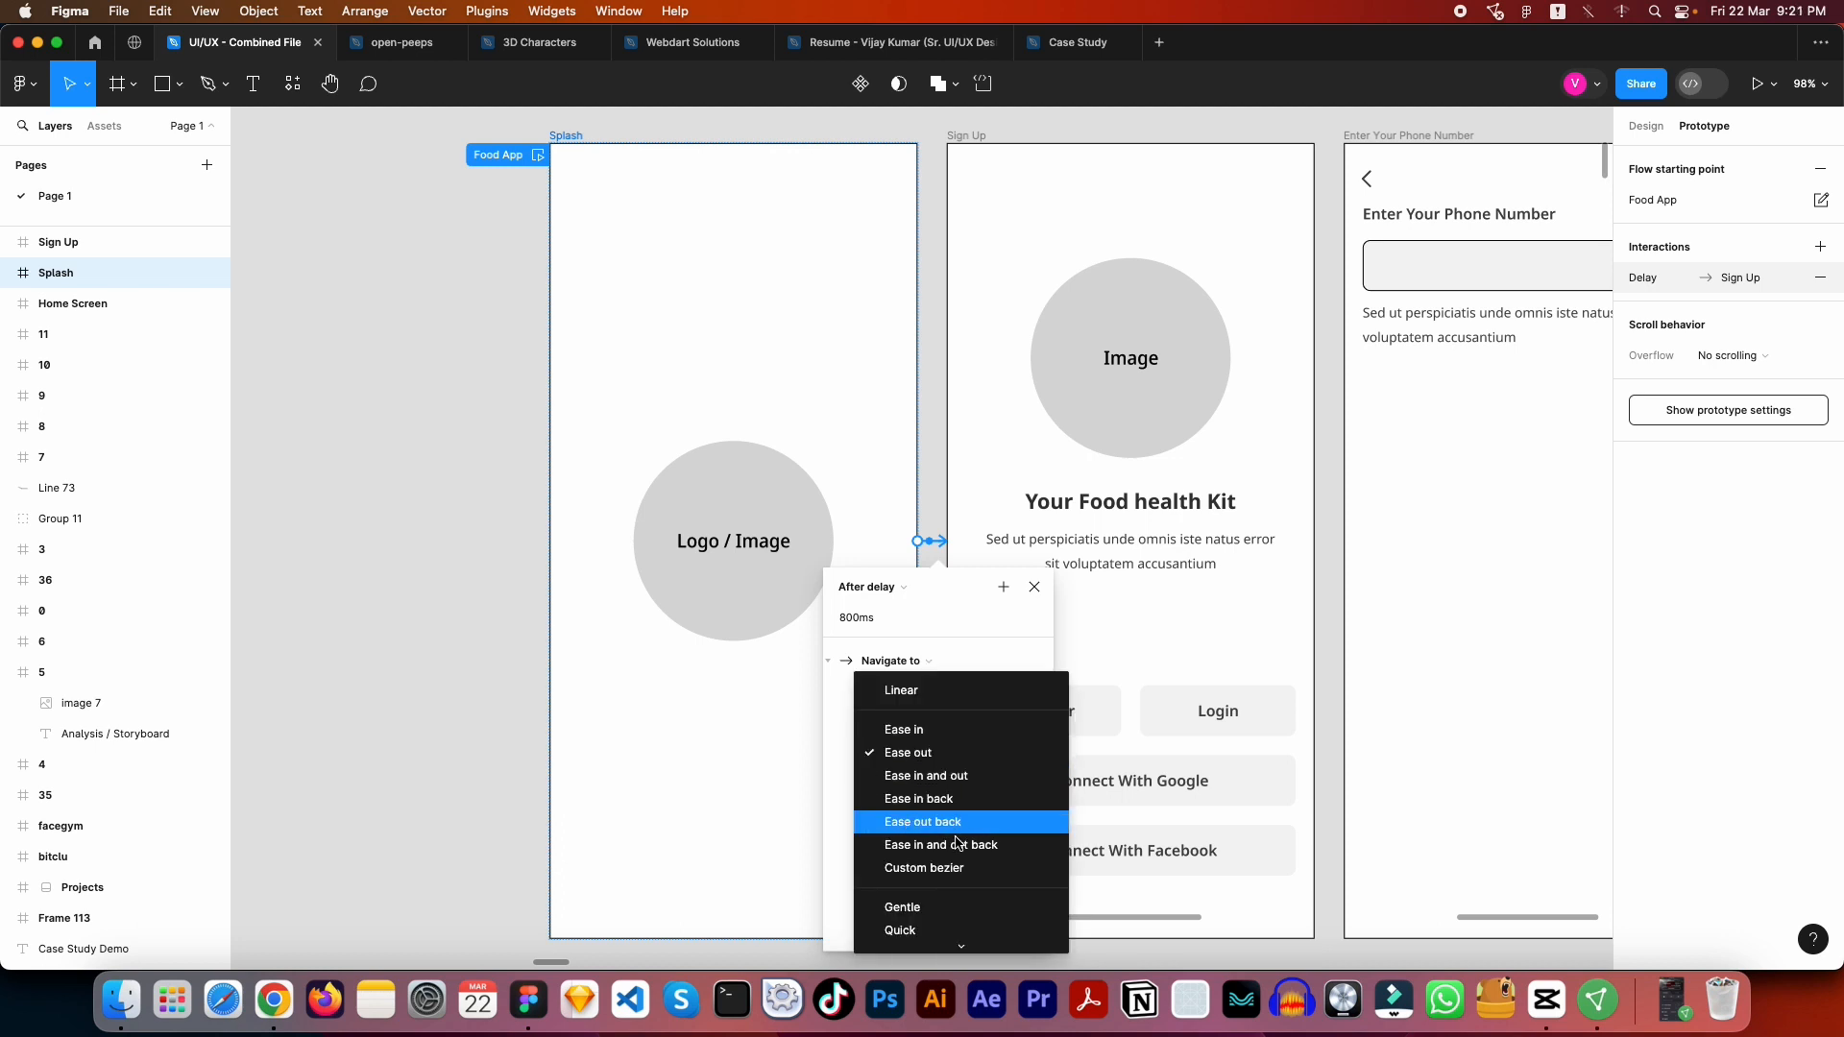
pyautogui.click(929, 750)
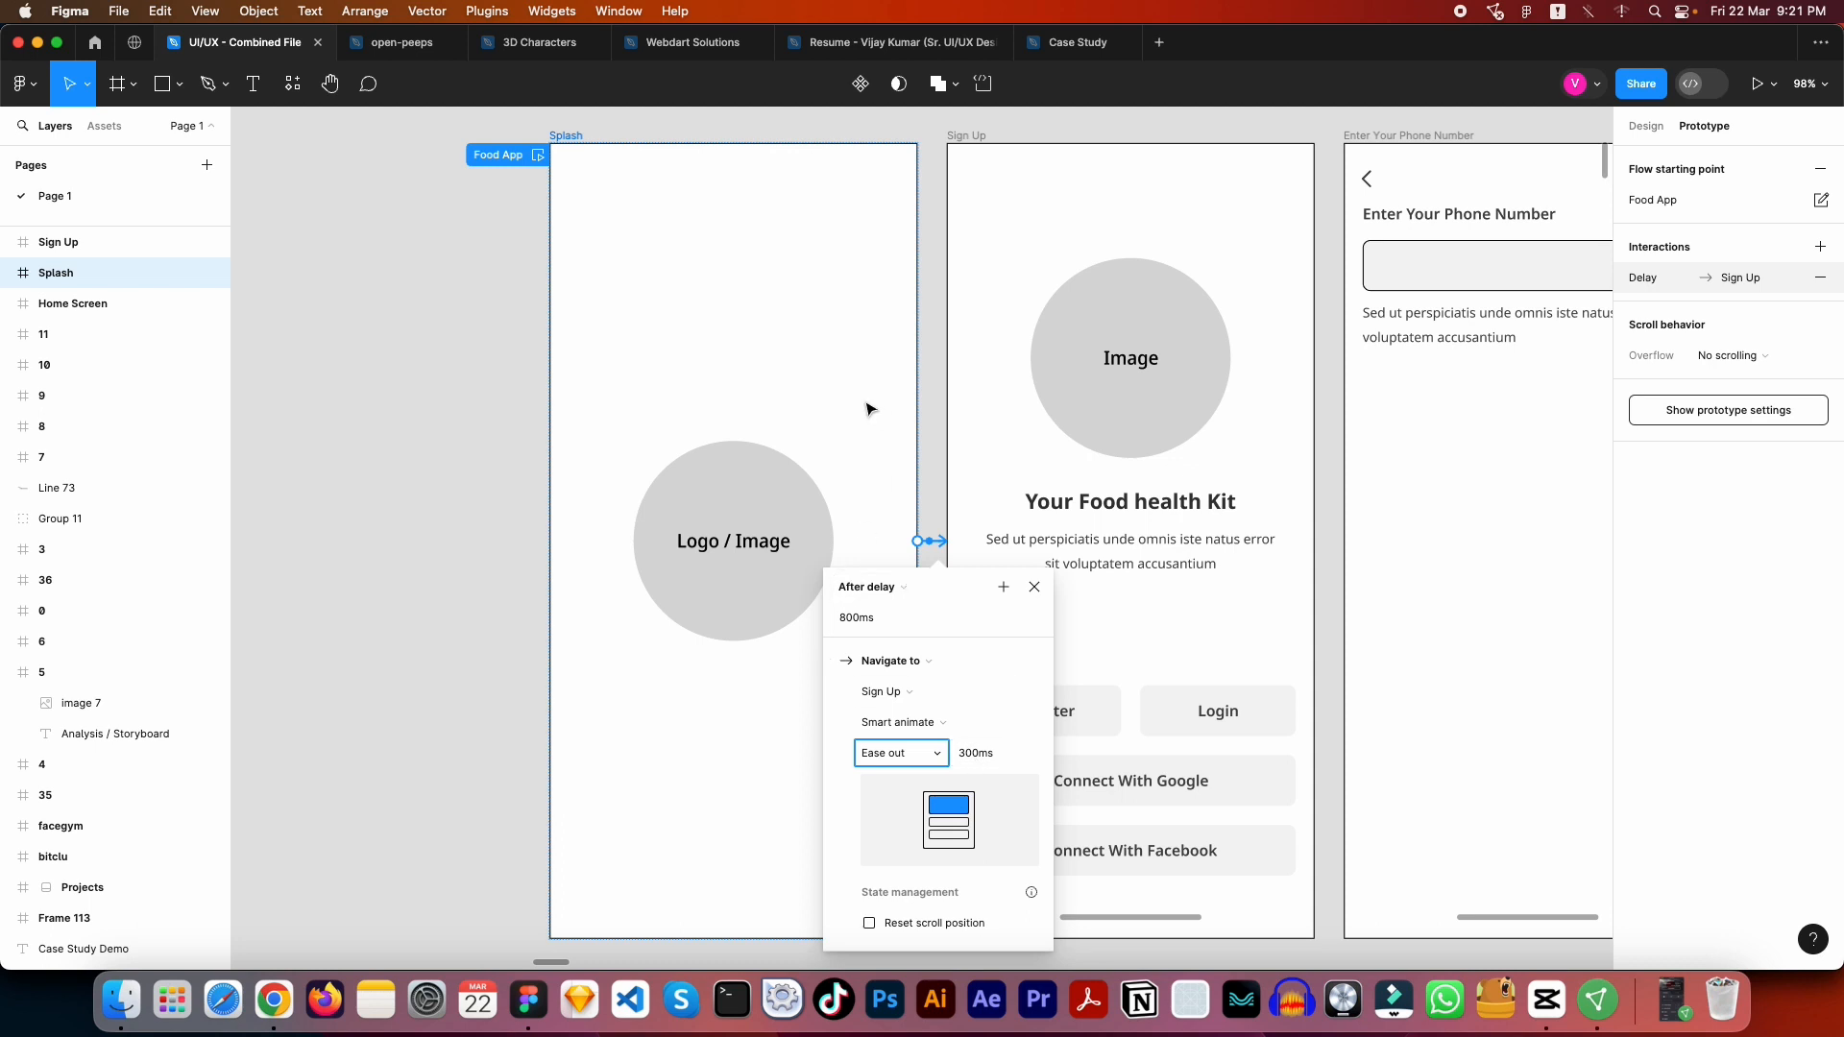
pyautogui.scroll(-5, 733, 360)
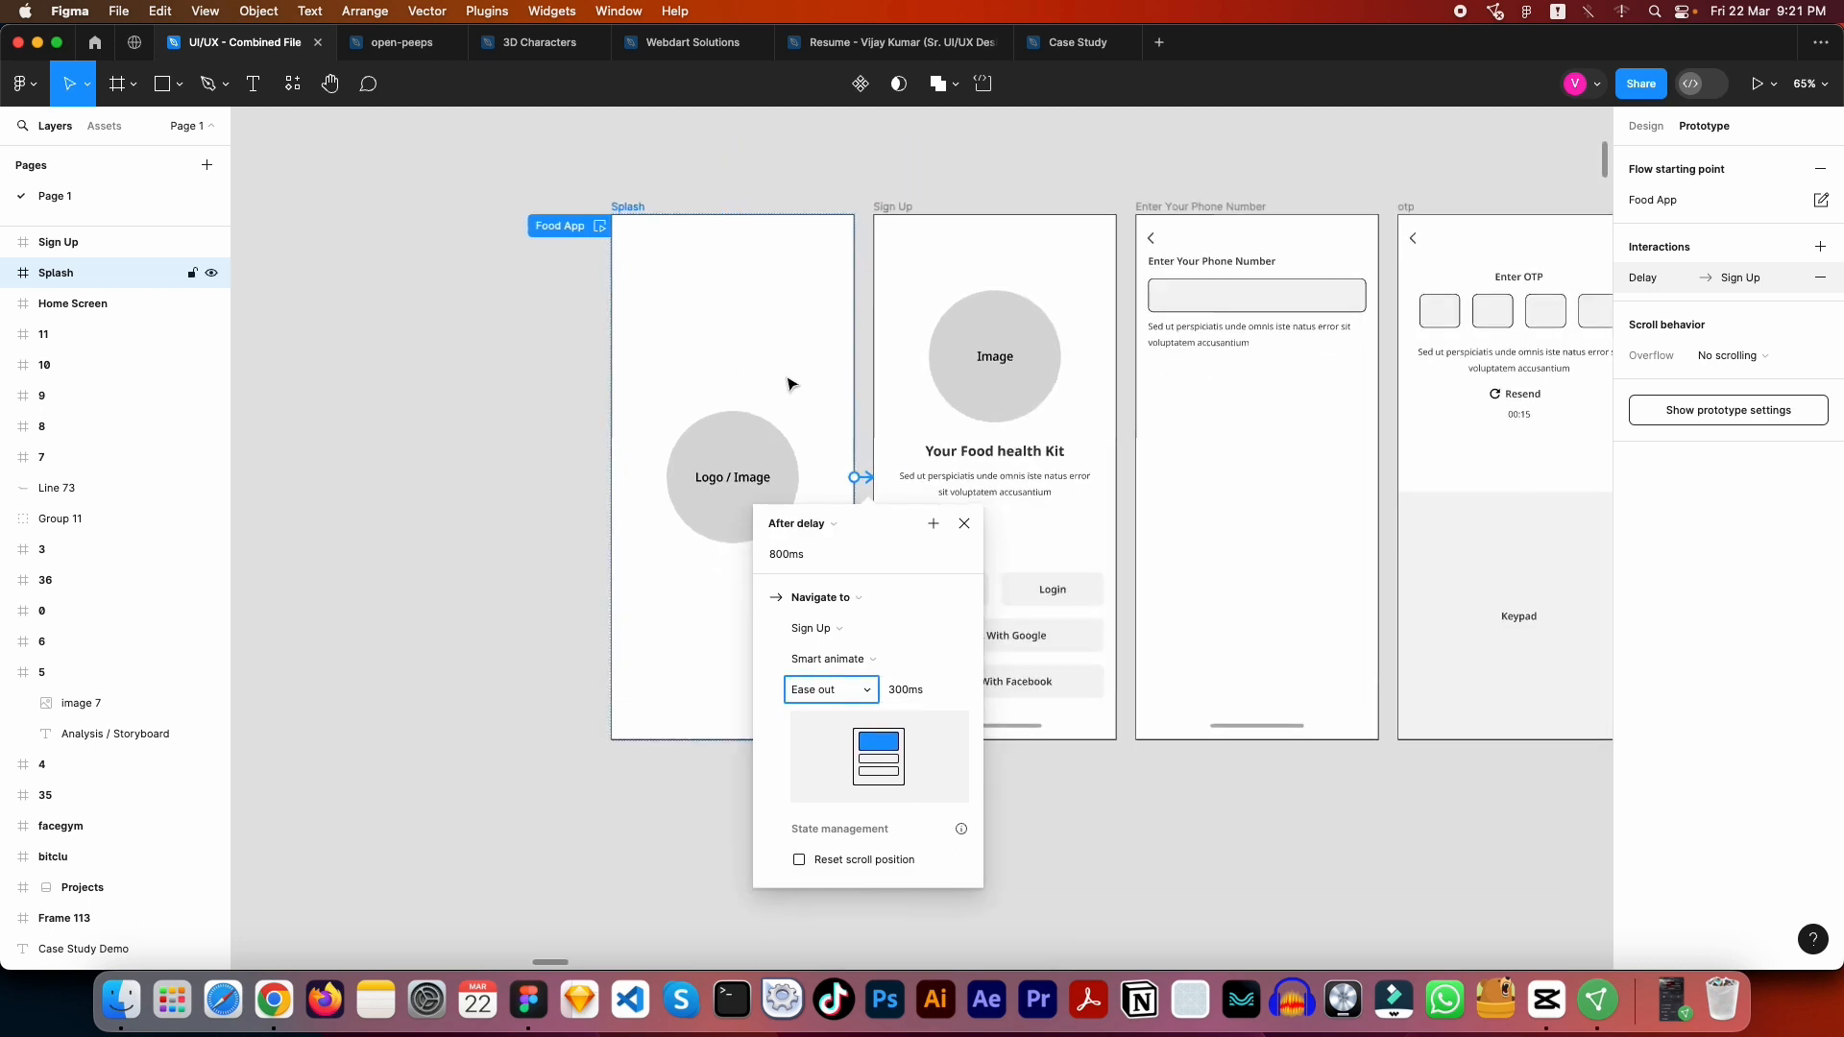
pyautogui.scroll(3, 787, 384)
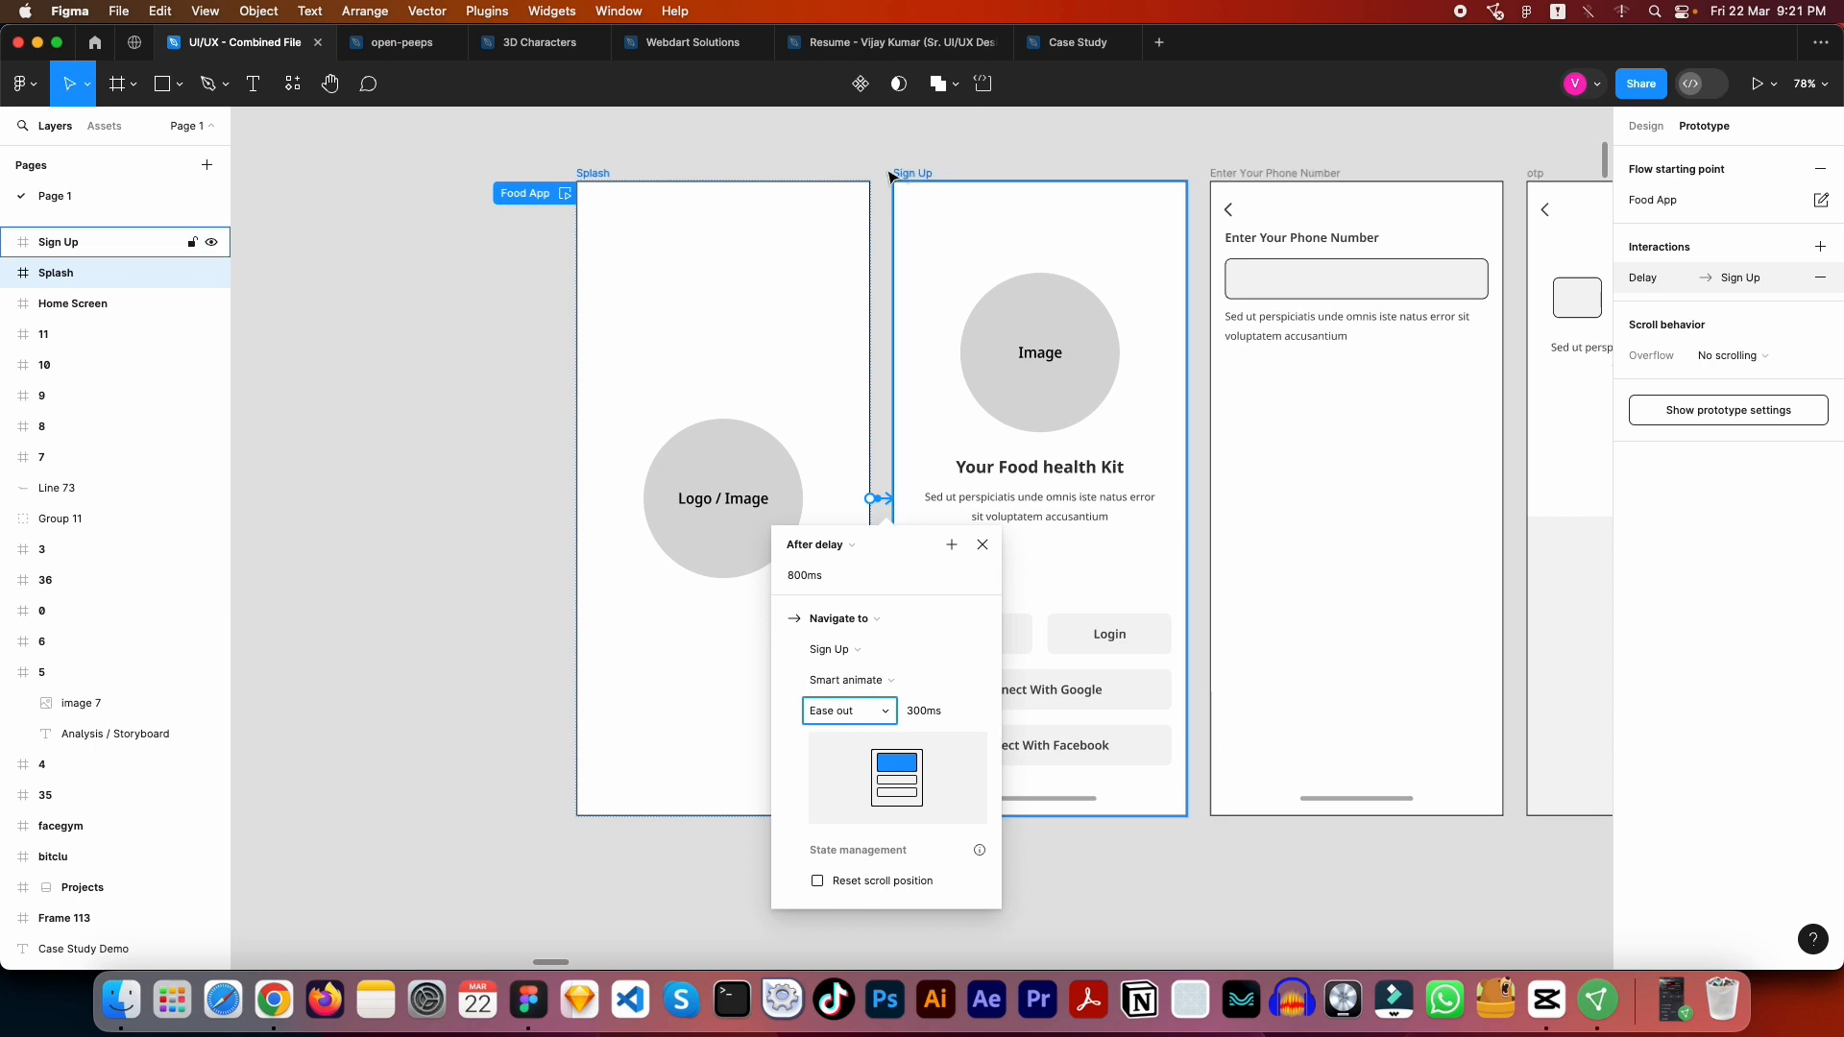
pyautogui.click(880, 164)
# - Play the Food App flow preview from the Splash frame twice to check the delayed transition, closing the preview each time
pyautogui.moveTo(913, 183); pyautogui.dragTo(782, 198)
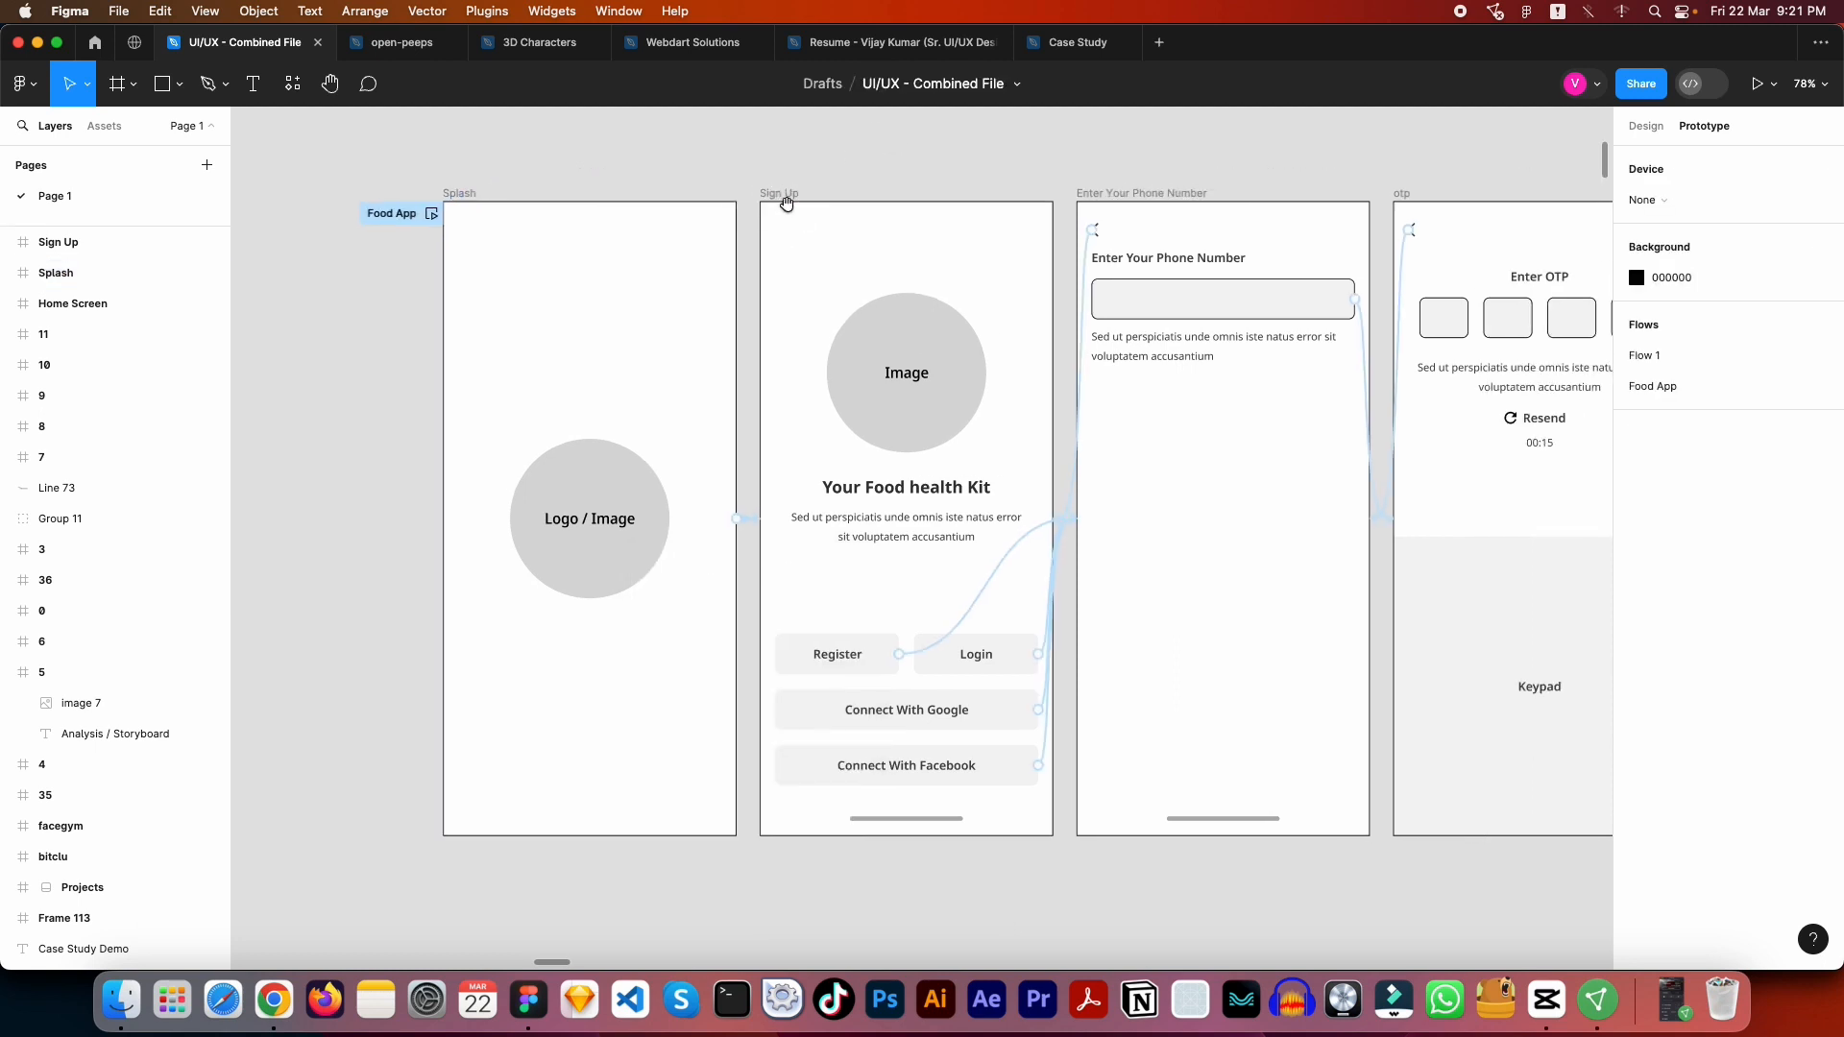
pyautogui.click(431, 214)
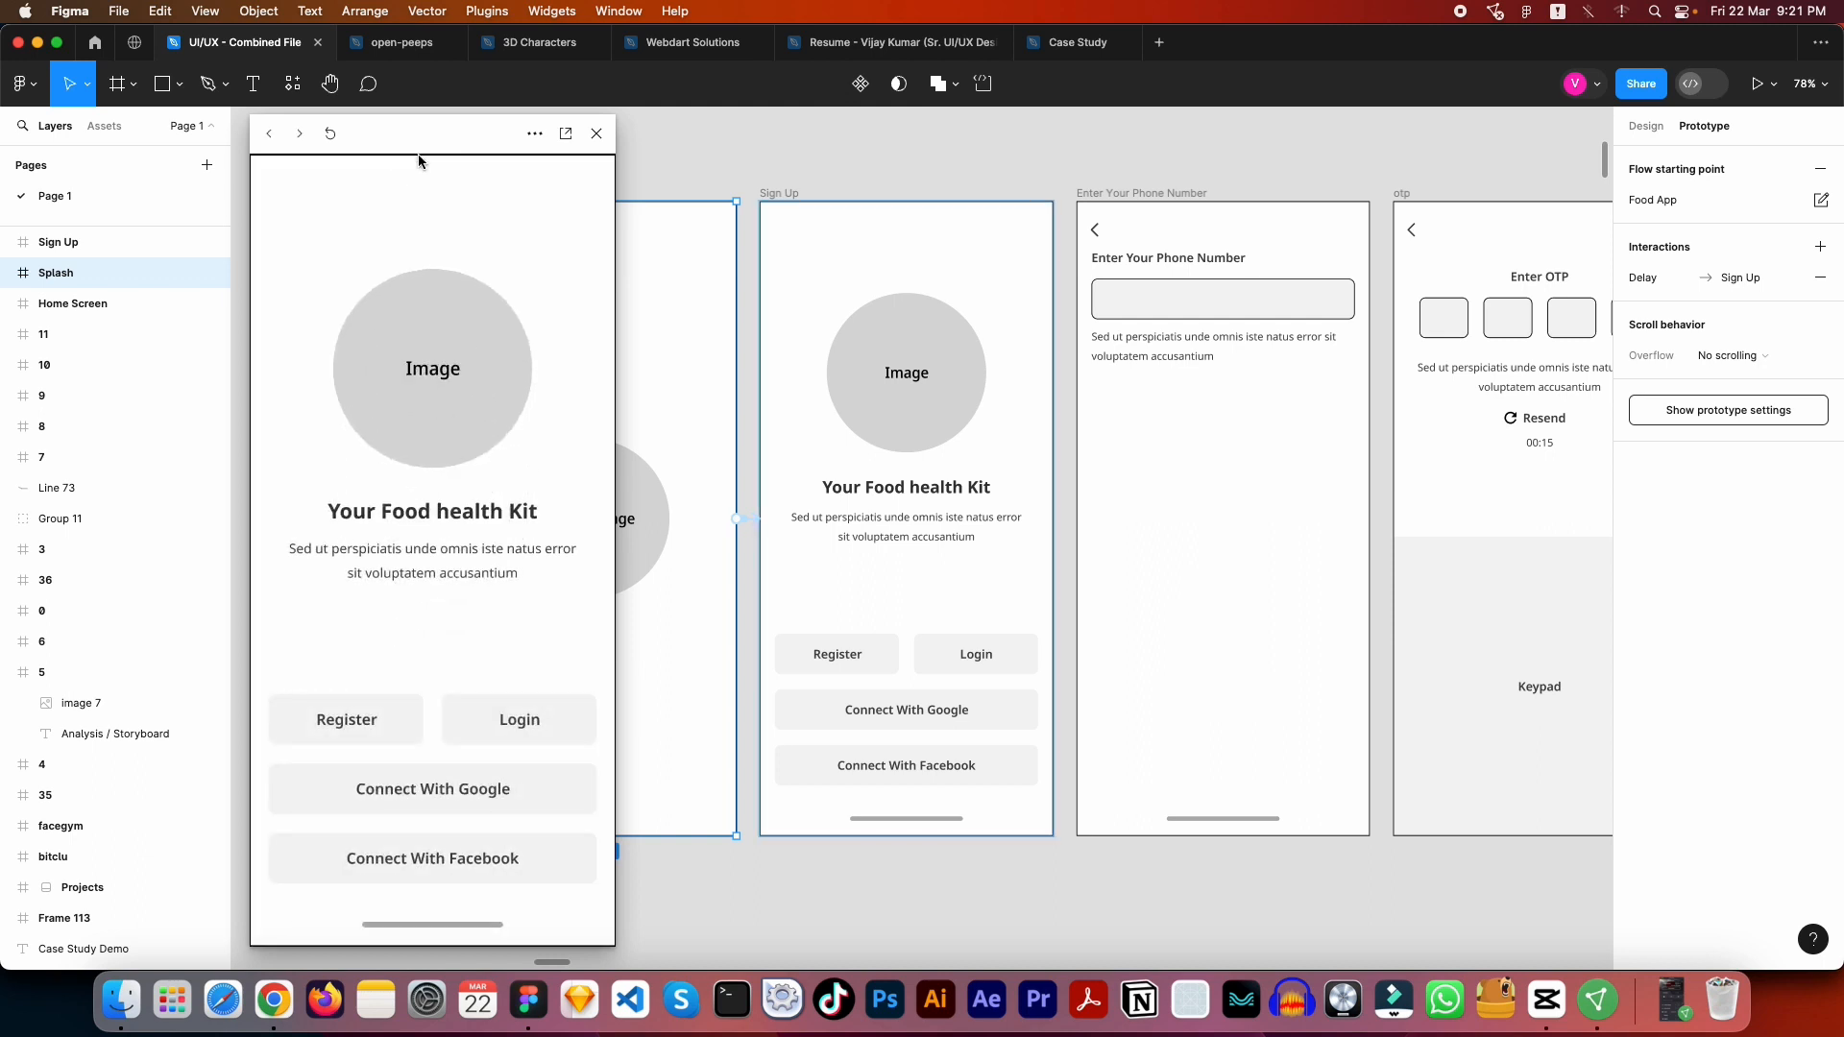
pyautogui.click(597, 135)
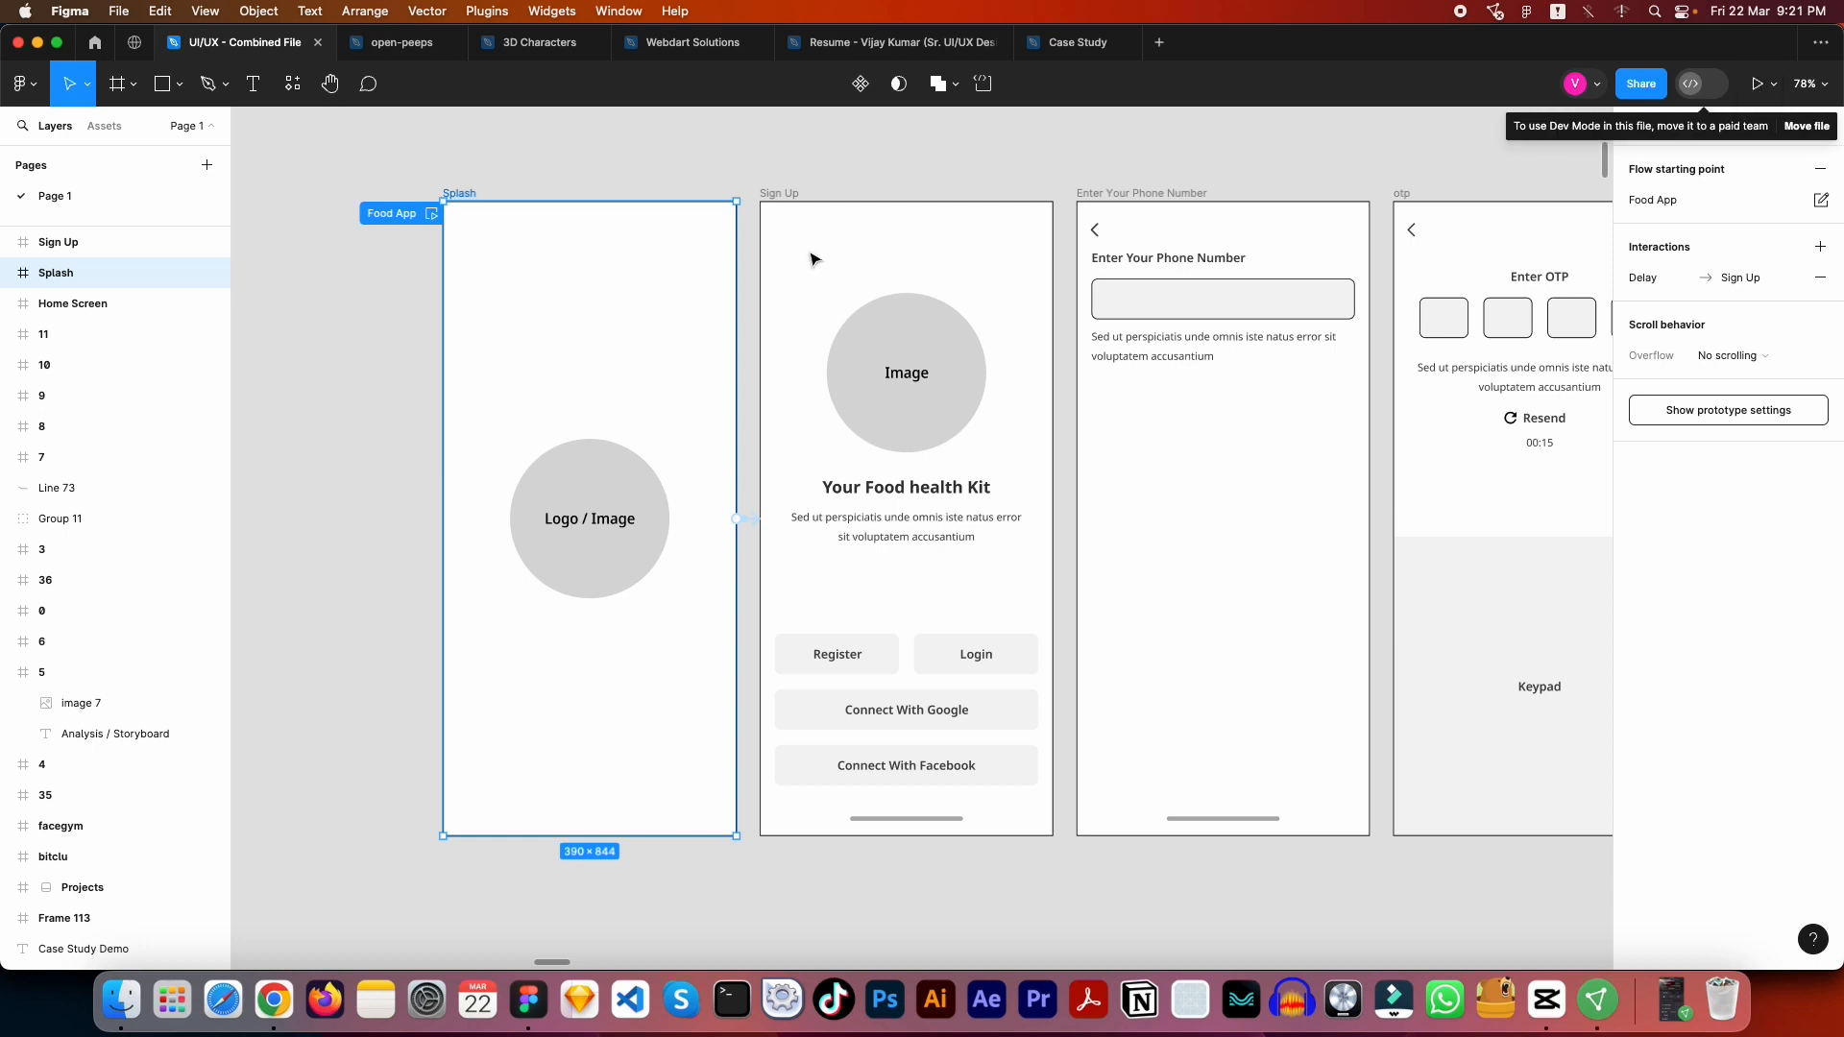
pyautogui.click(432, 214)
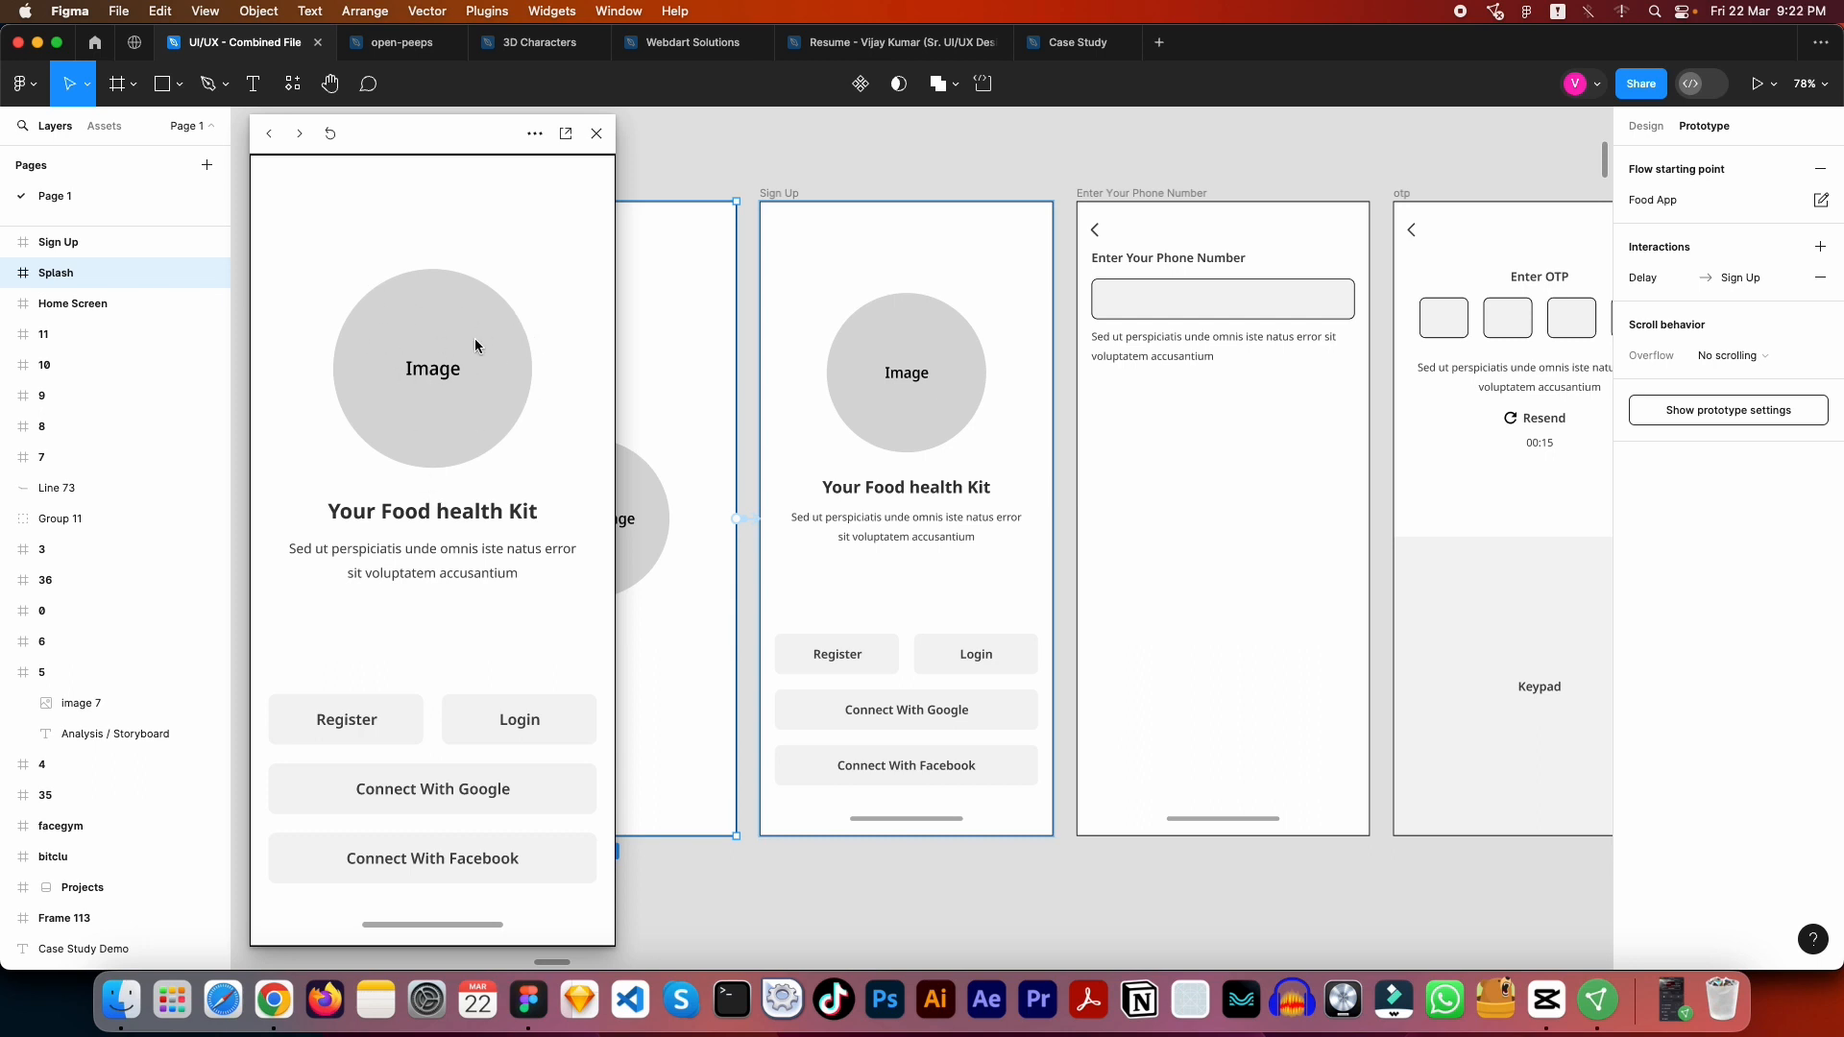
pyautogui.click(599, 134)
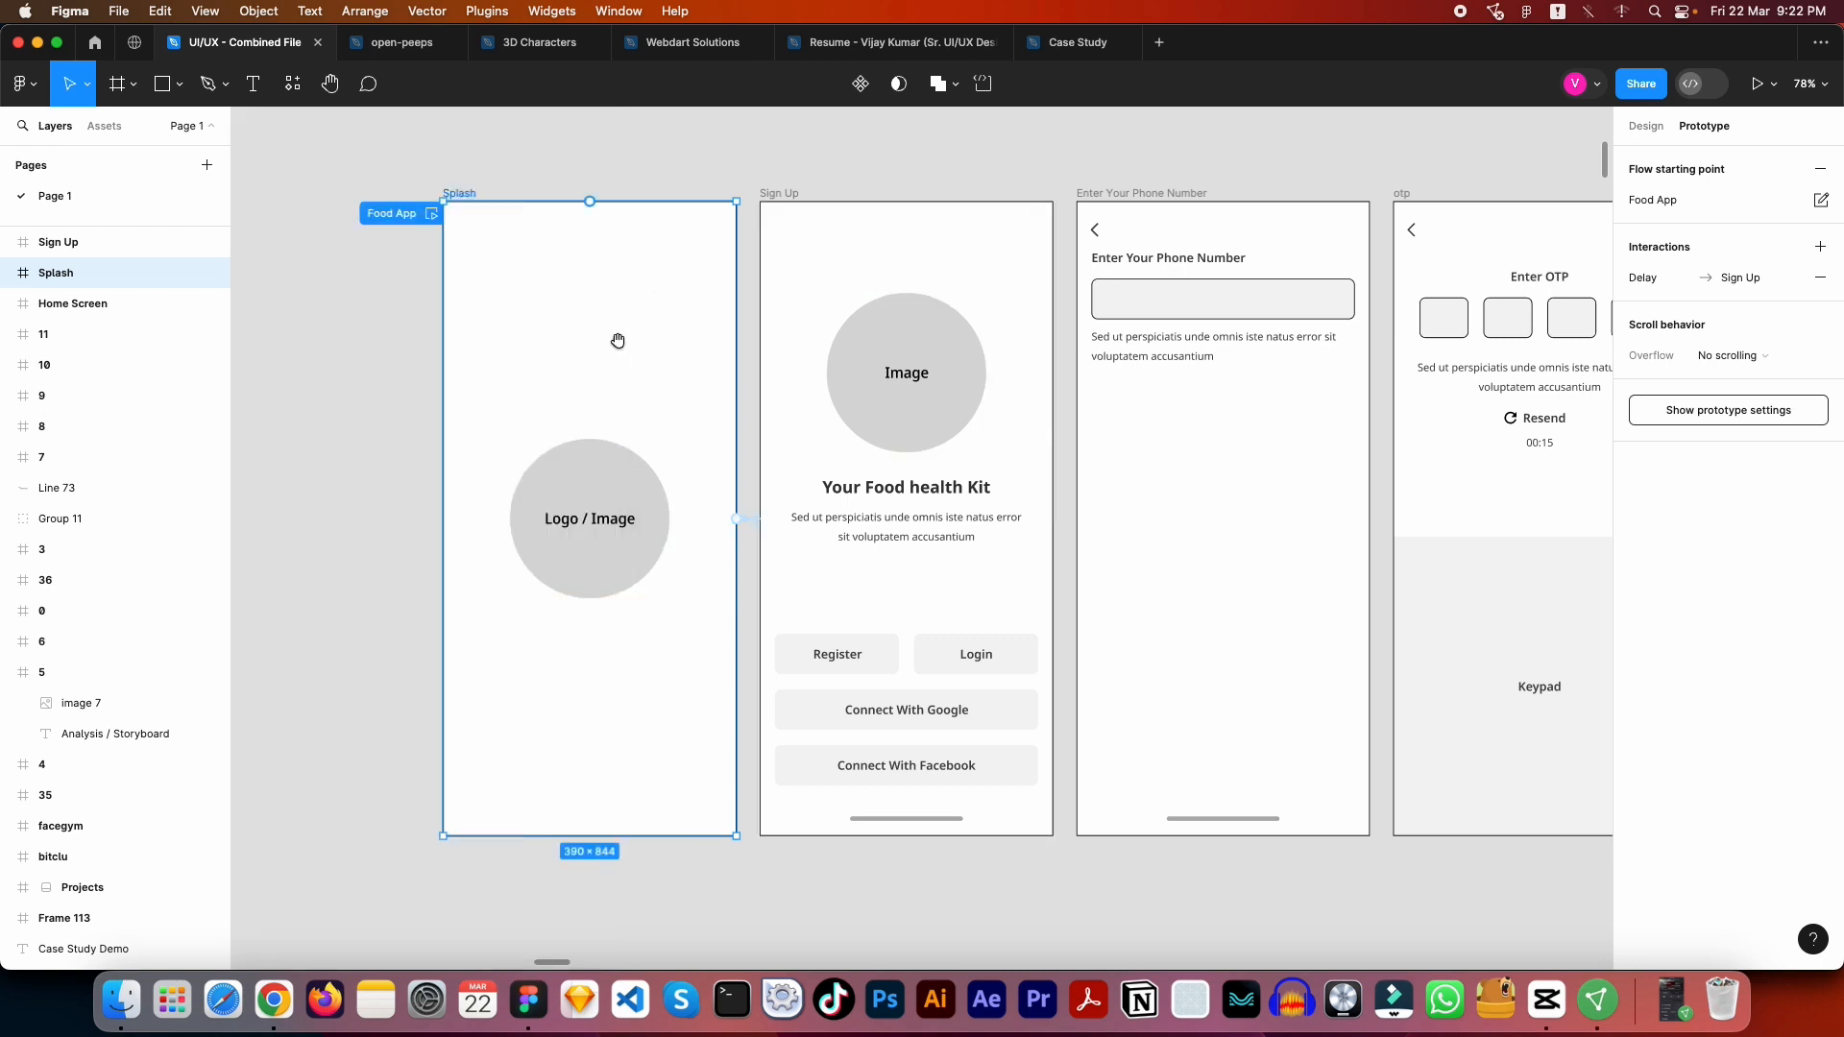
# - Inspect the destination, animation and duration settings of the Register button's link to the Enter Your Phone Number frame
pyautogui.hscroll(5, 588, 277)
pyautogui.scroll(-2, 589, 278)
pyautogui.click(596, 575)
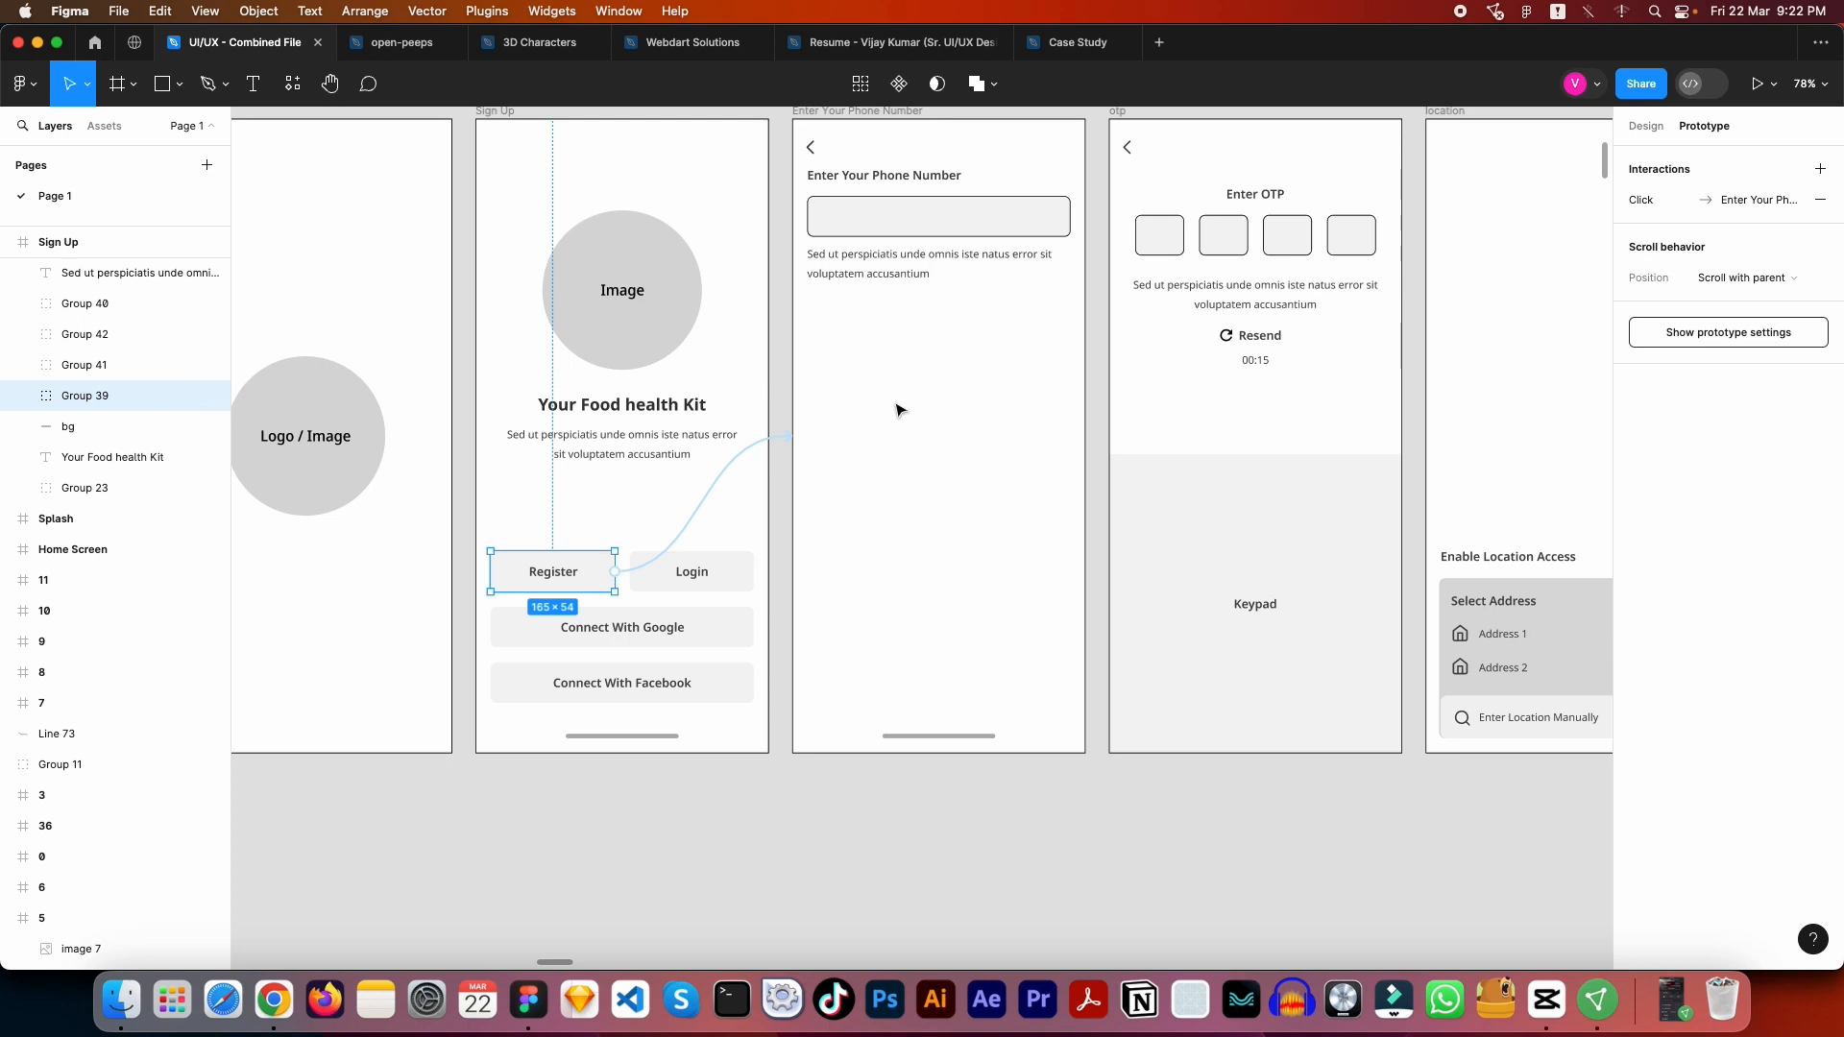
pyautogui.scroll(1, 903, 415)
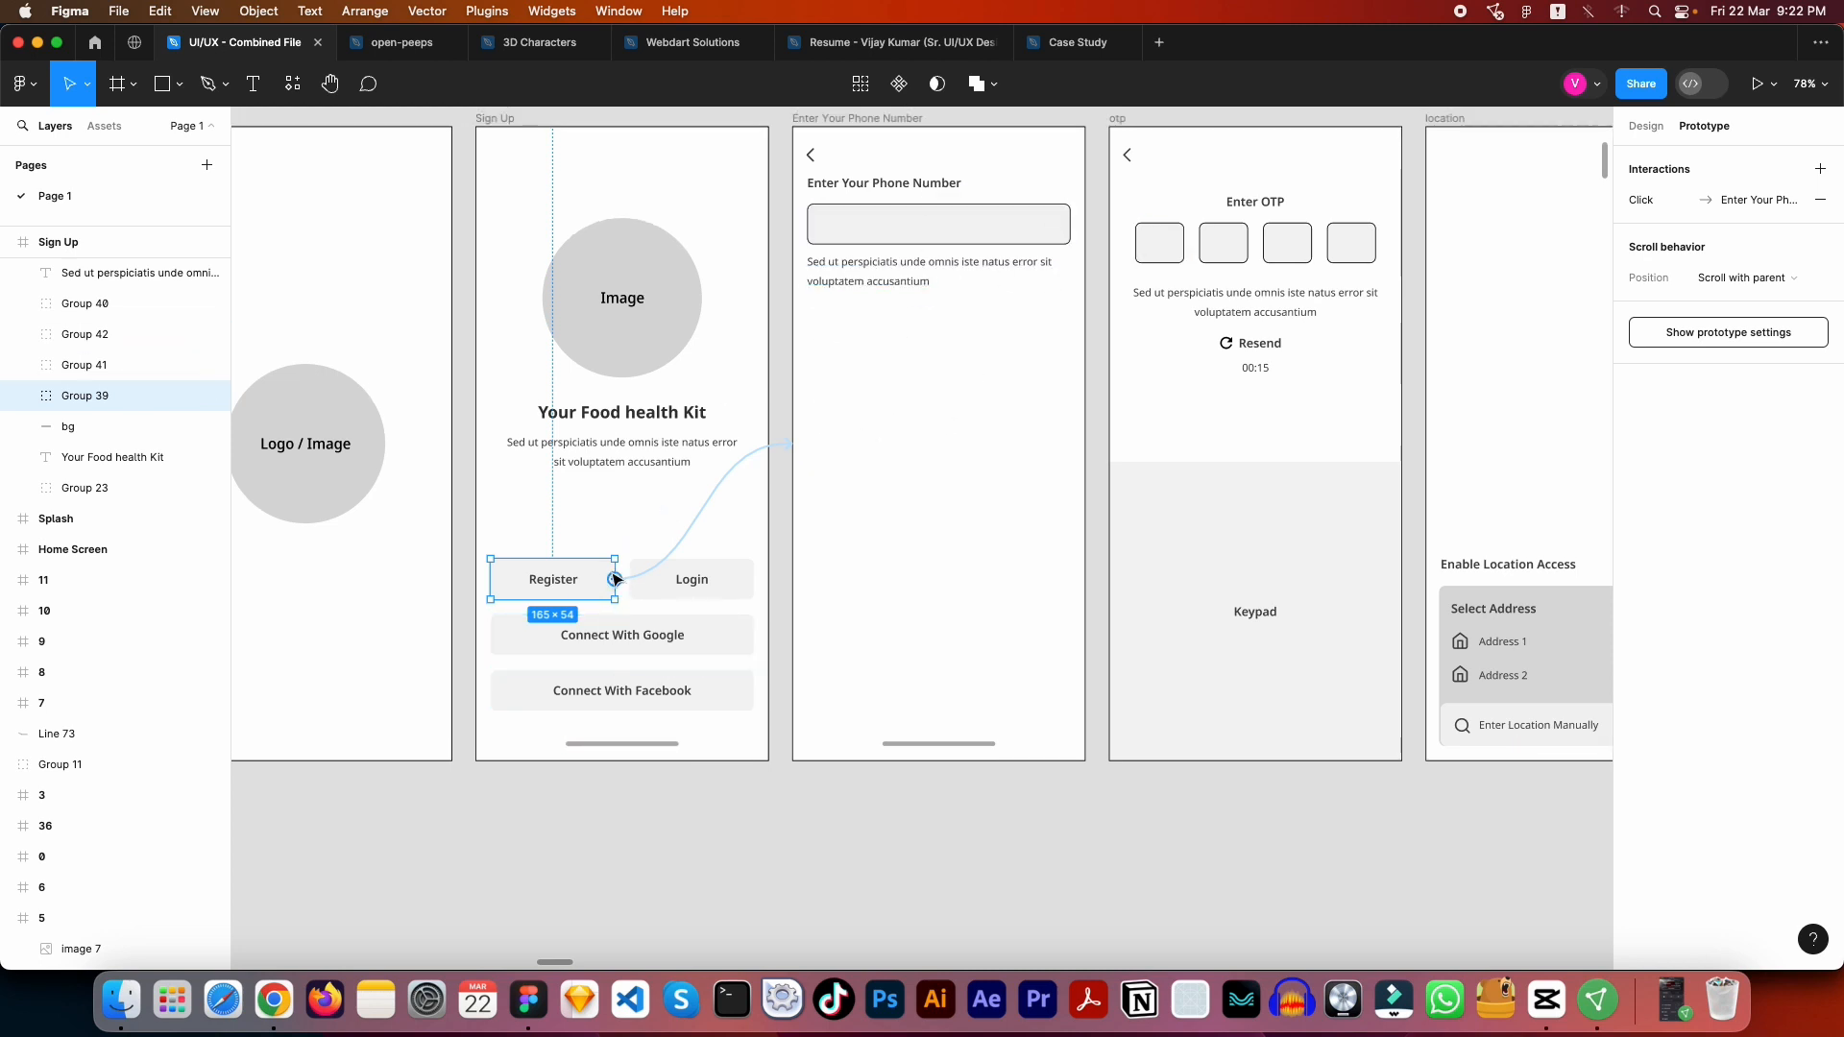
pyautogui.click(772, 459)
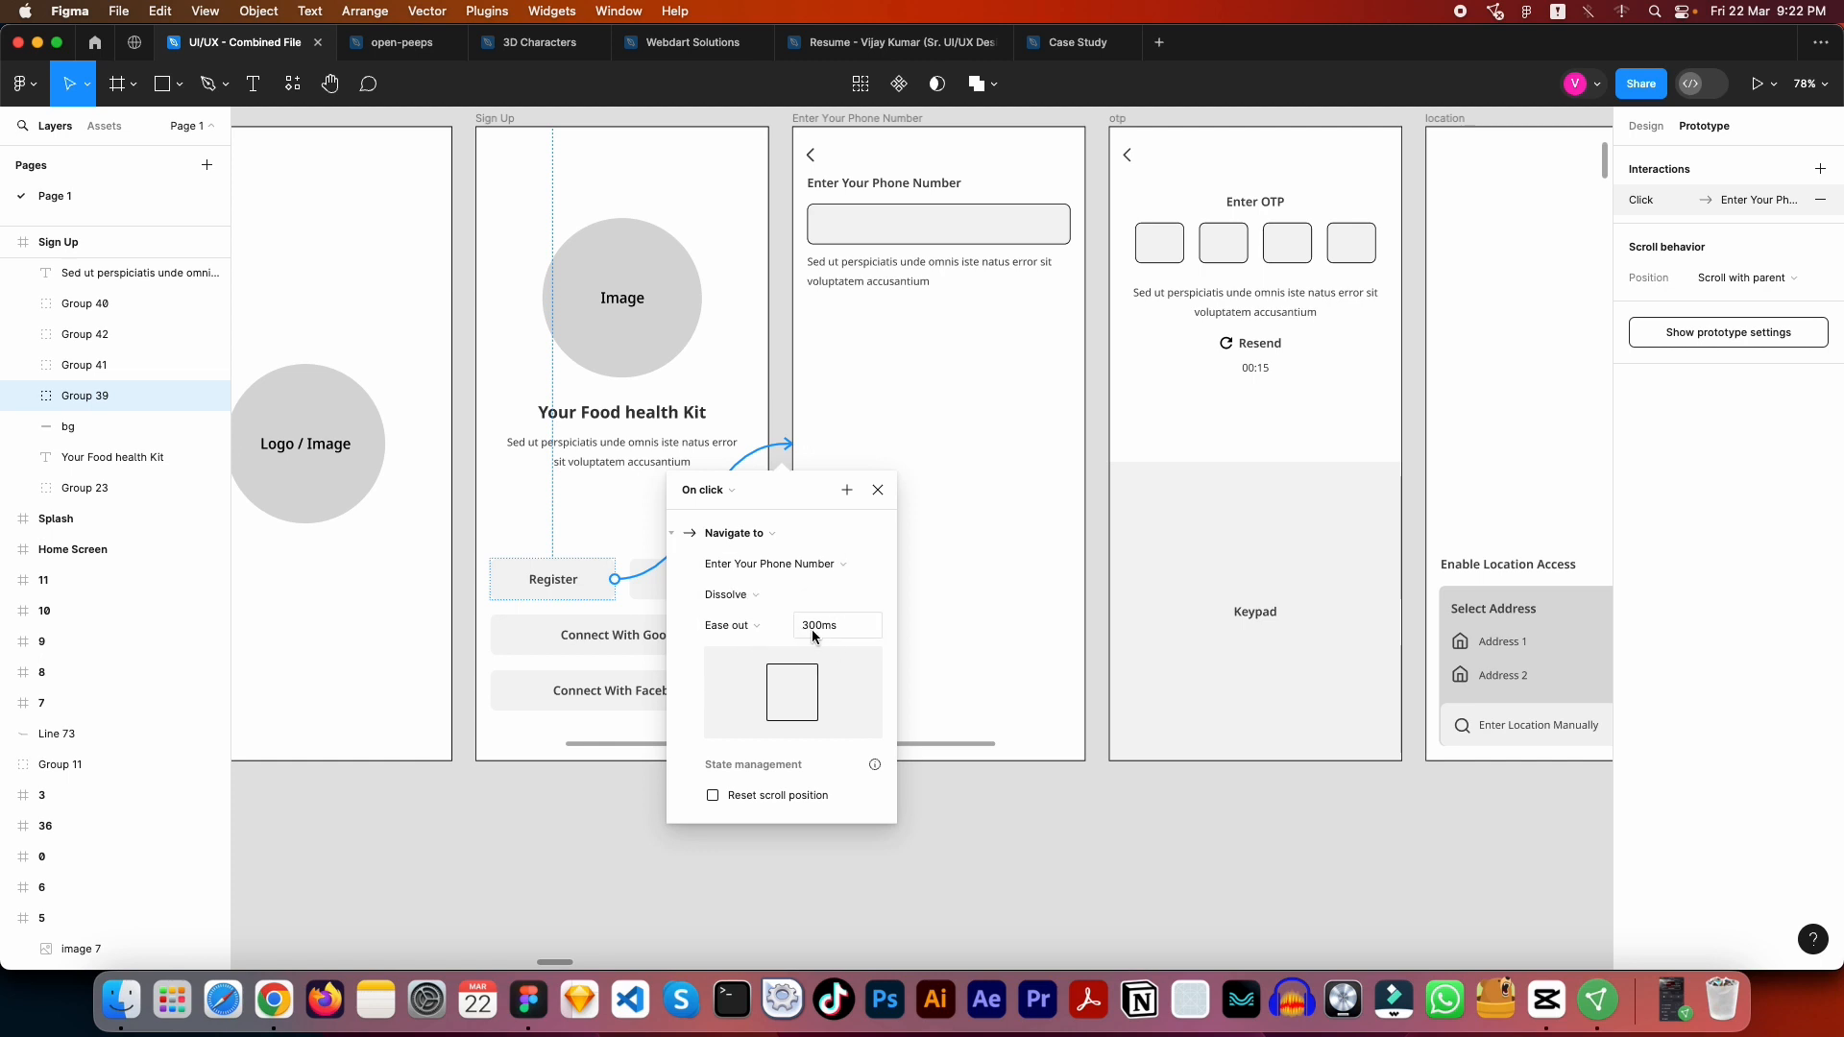
pyautogui.press('Escape')
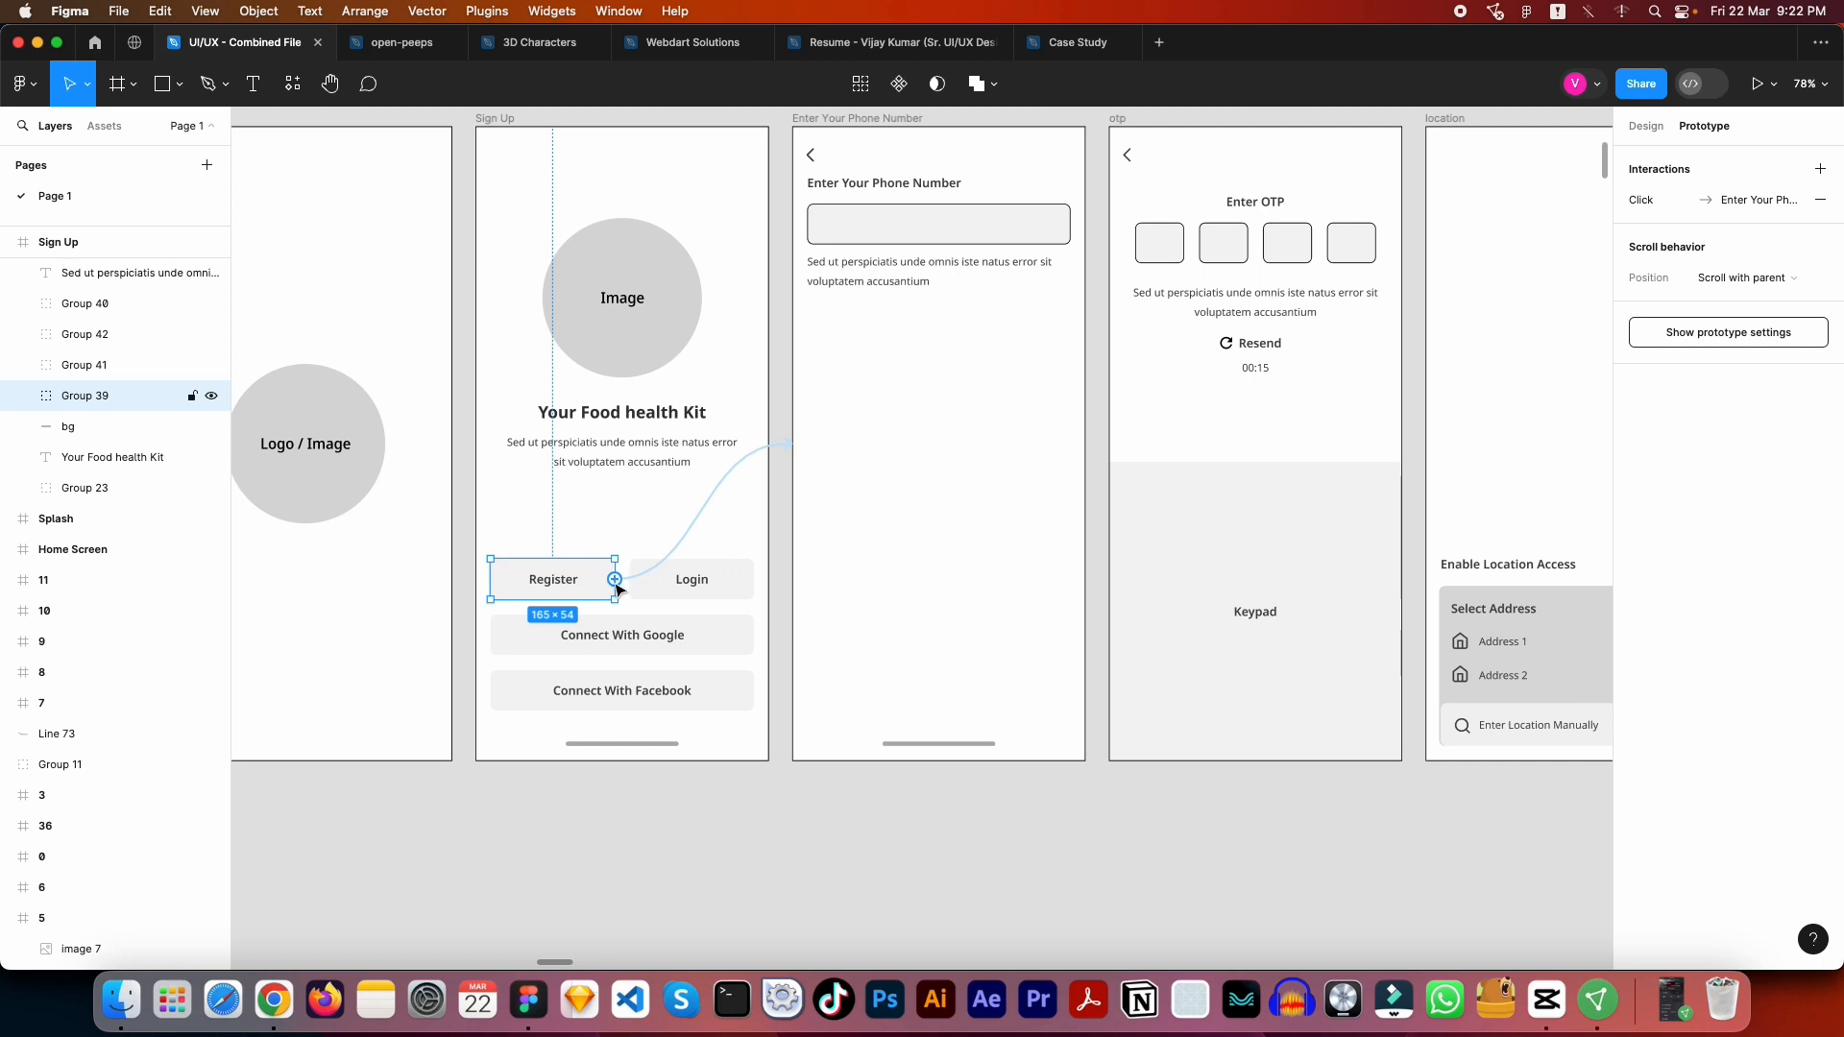
# - Examine the connections from the Register, Login, Google and Facebook buttons on Sign Up to the Enter Your Phone Number frame
pyautogui.moveTo(618, 587); pyautogui.dragTo(795, 453)
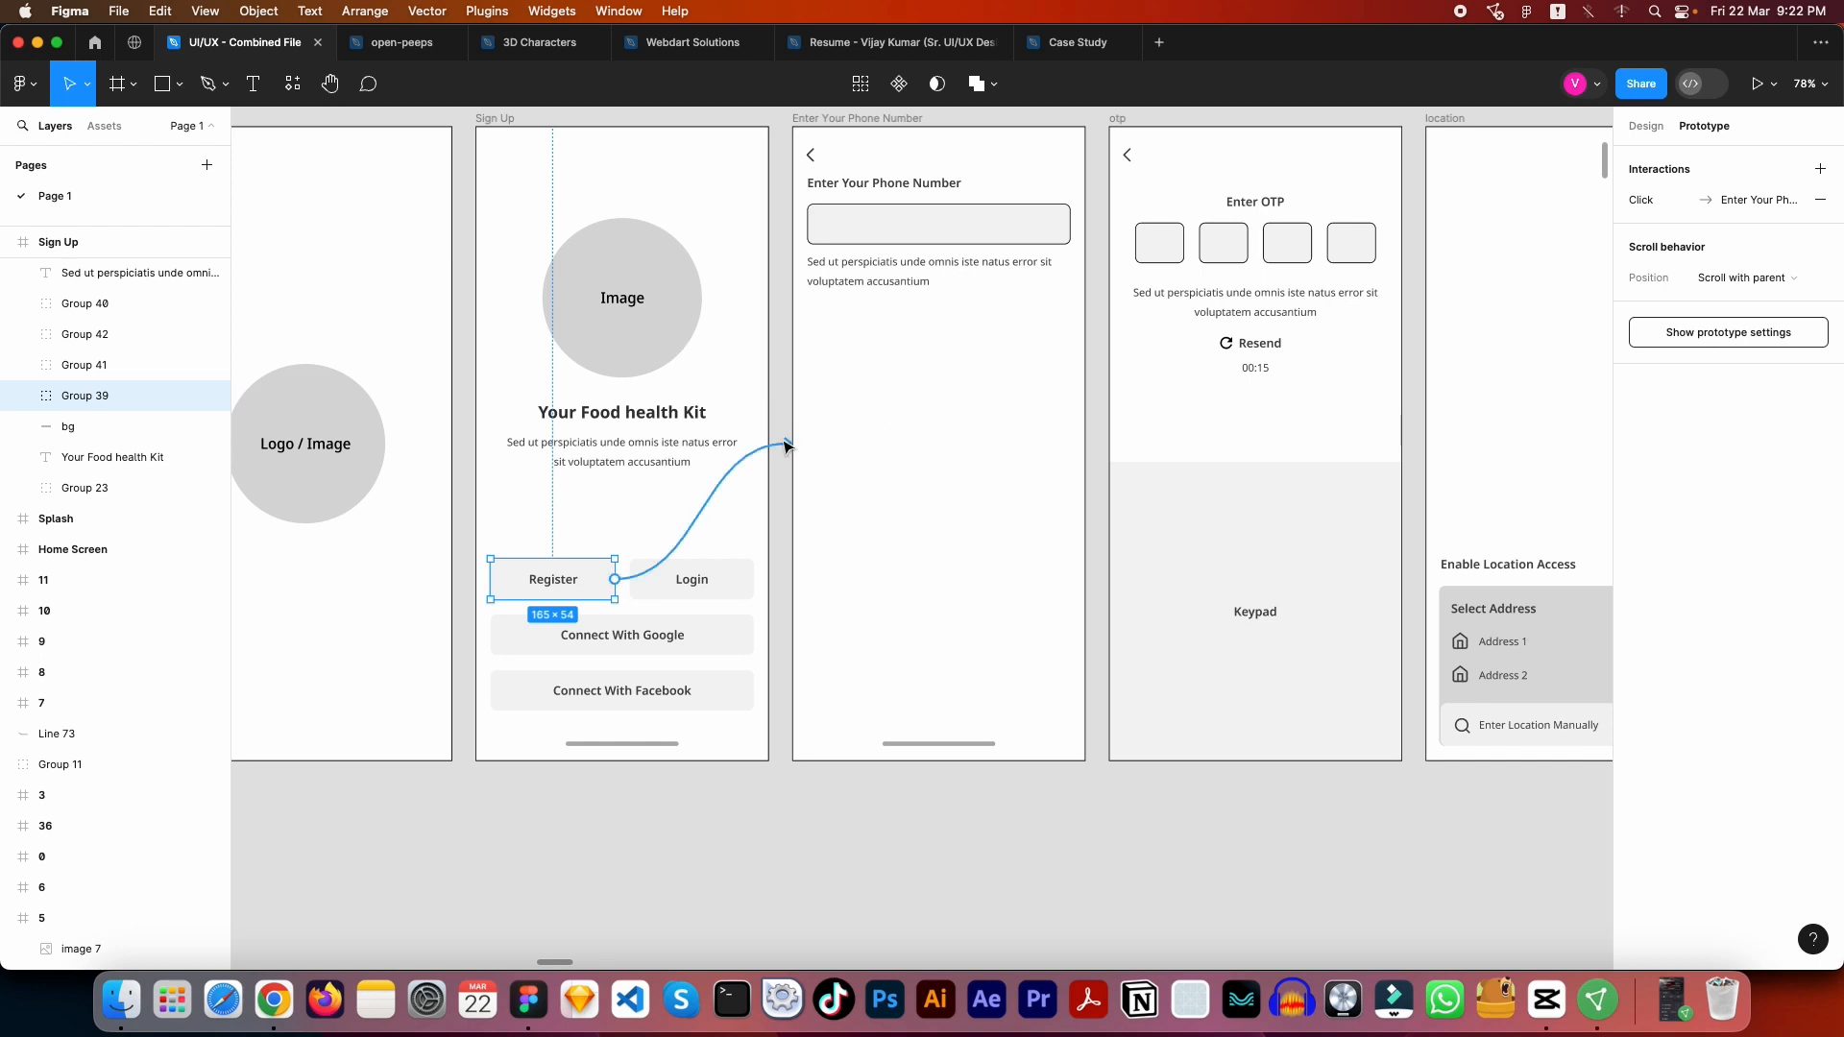
pyautogui.scroll(1, 890, 427)
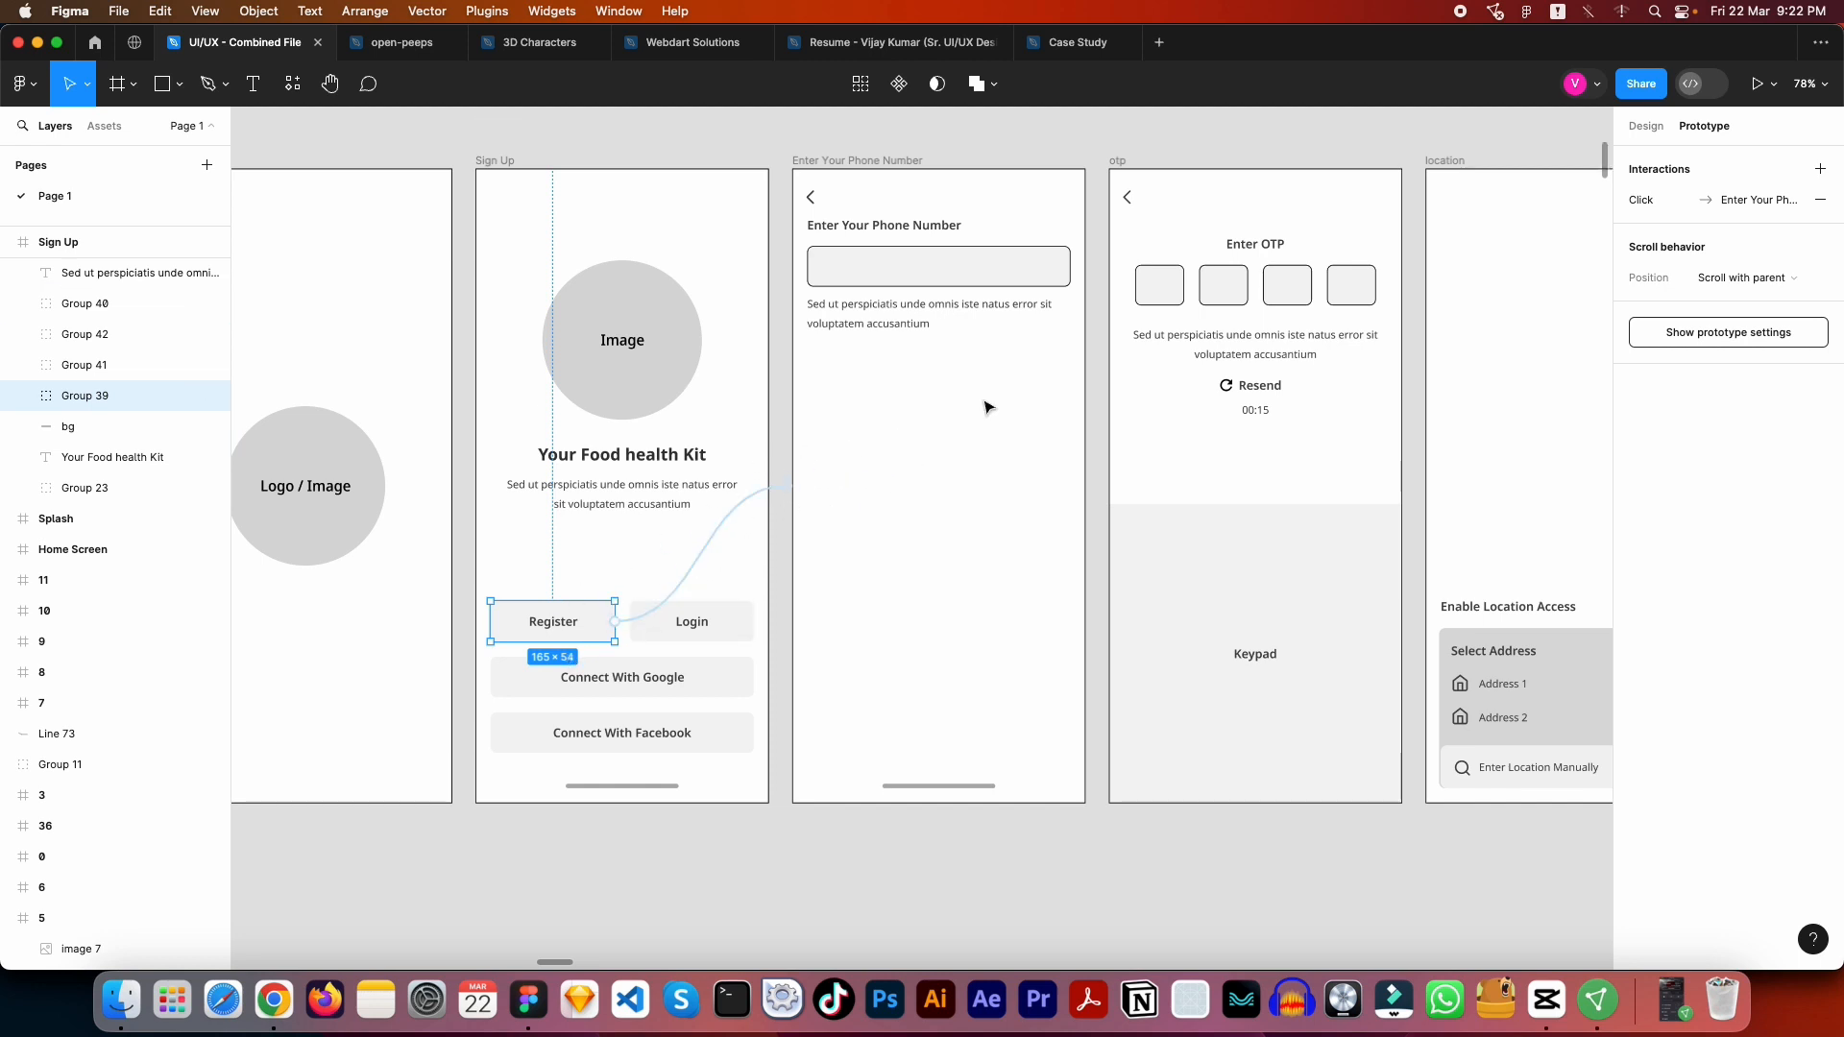
pyautogui.click(964, 441)
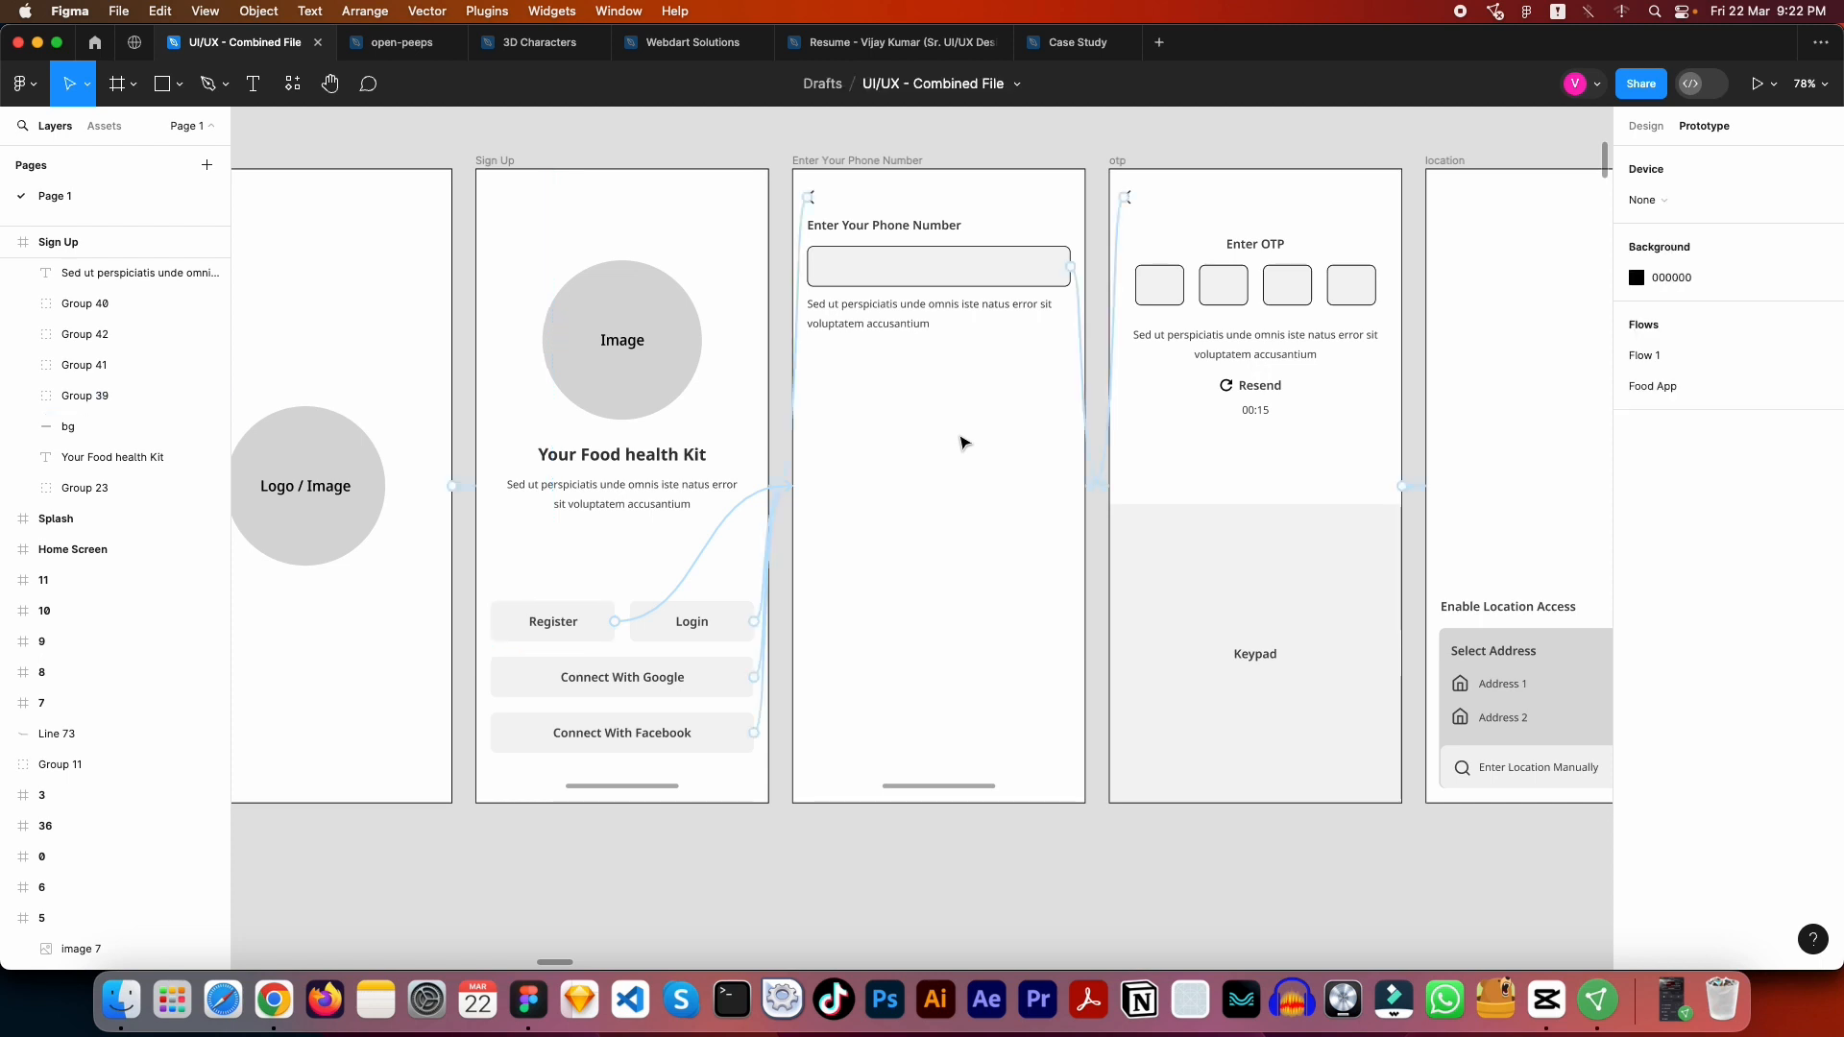
pyautogui.moveTo(959, 438); pyautogui.dragTo(843, 426)
pyautogui.scroll(5, 717, 572)
pyautogui.moveTo(716, 572); pyautogui.dragTo(1179, 412)
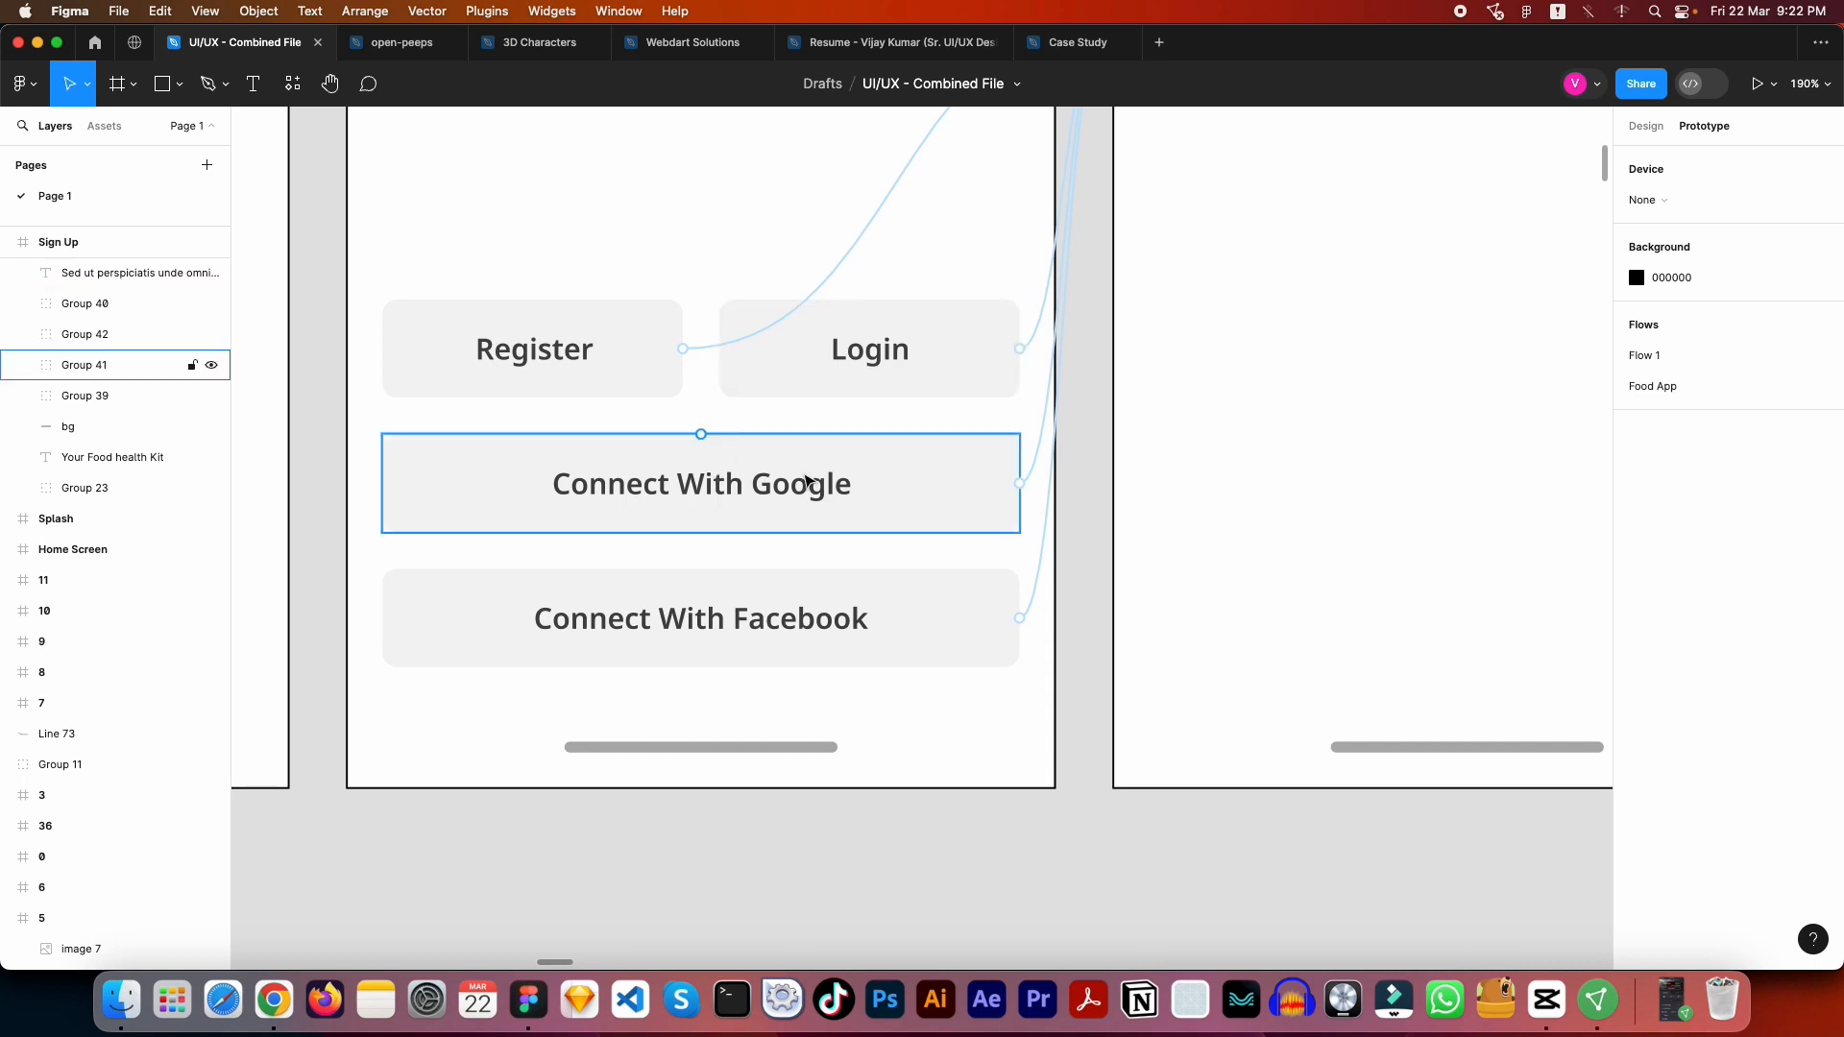
pyautogui.scroll(-5, 797, 614)
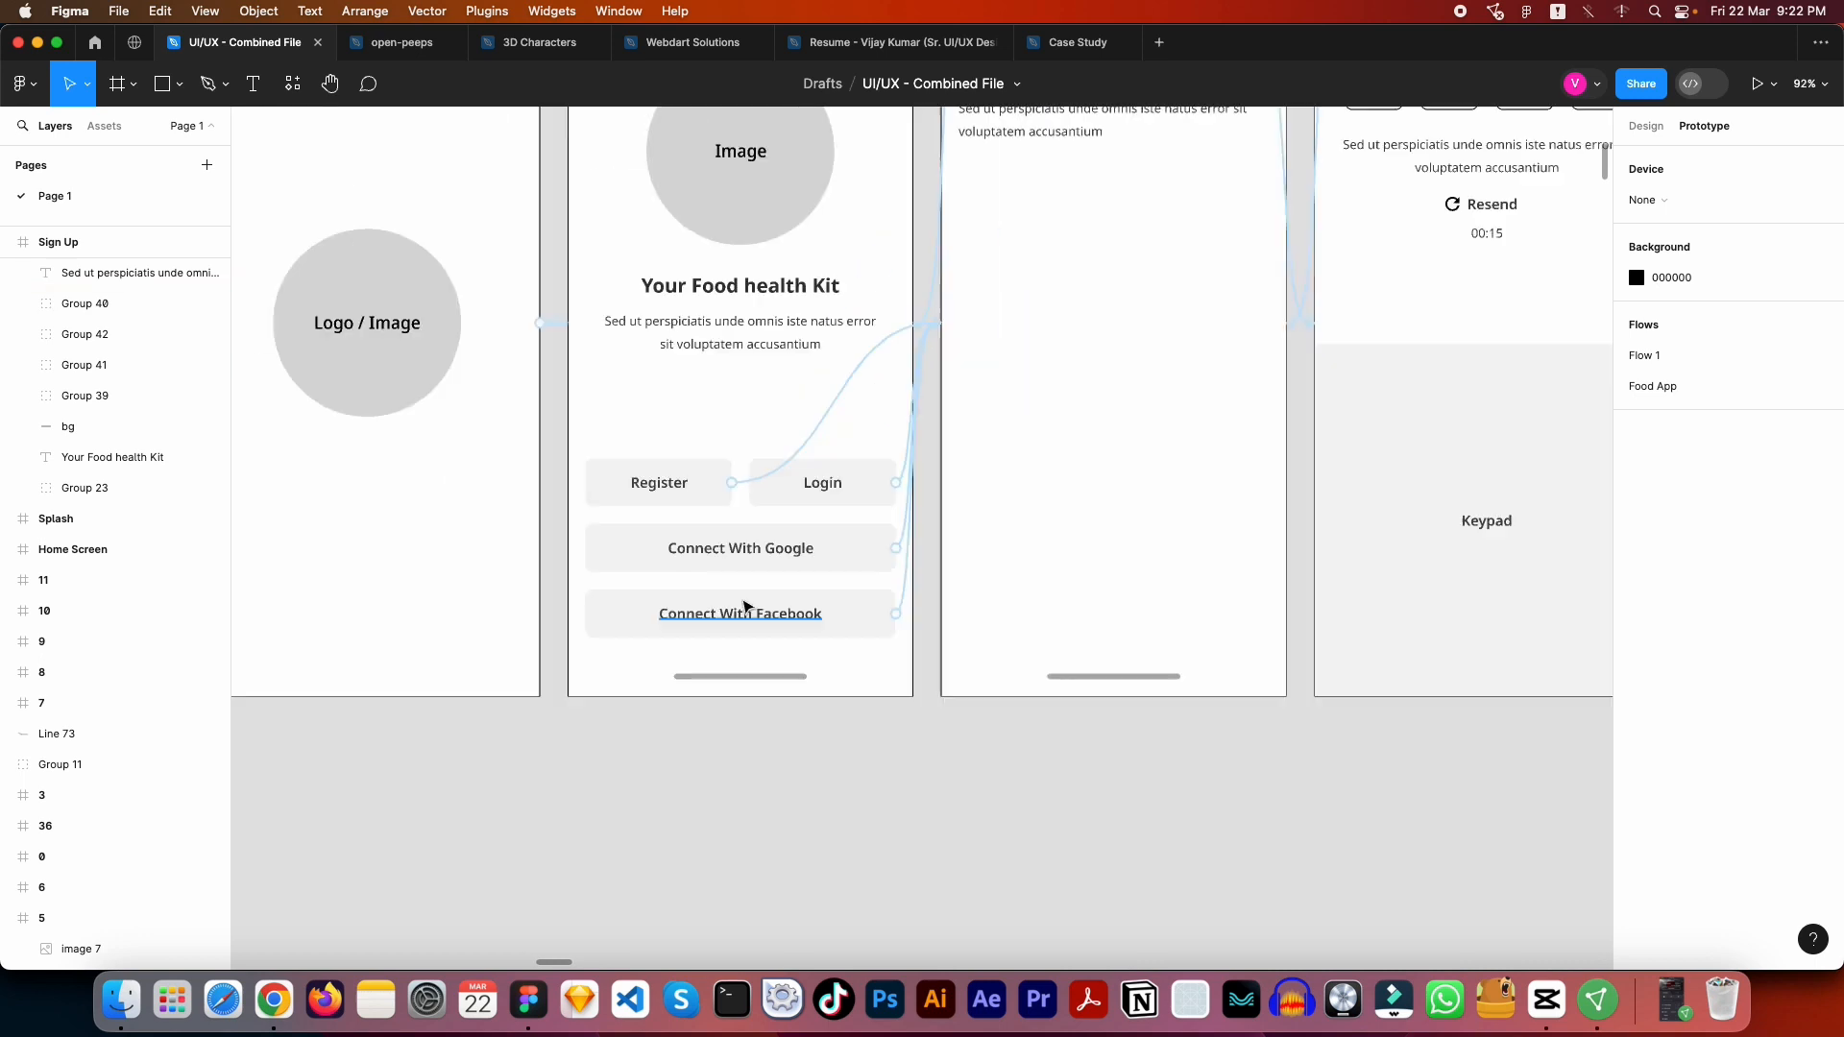
pyautogui.moveTo(870, 345); pyautogui.dragTo(747, 416)
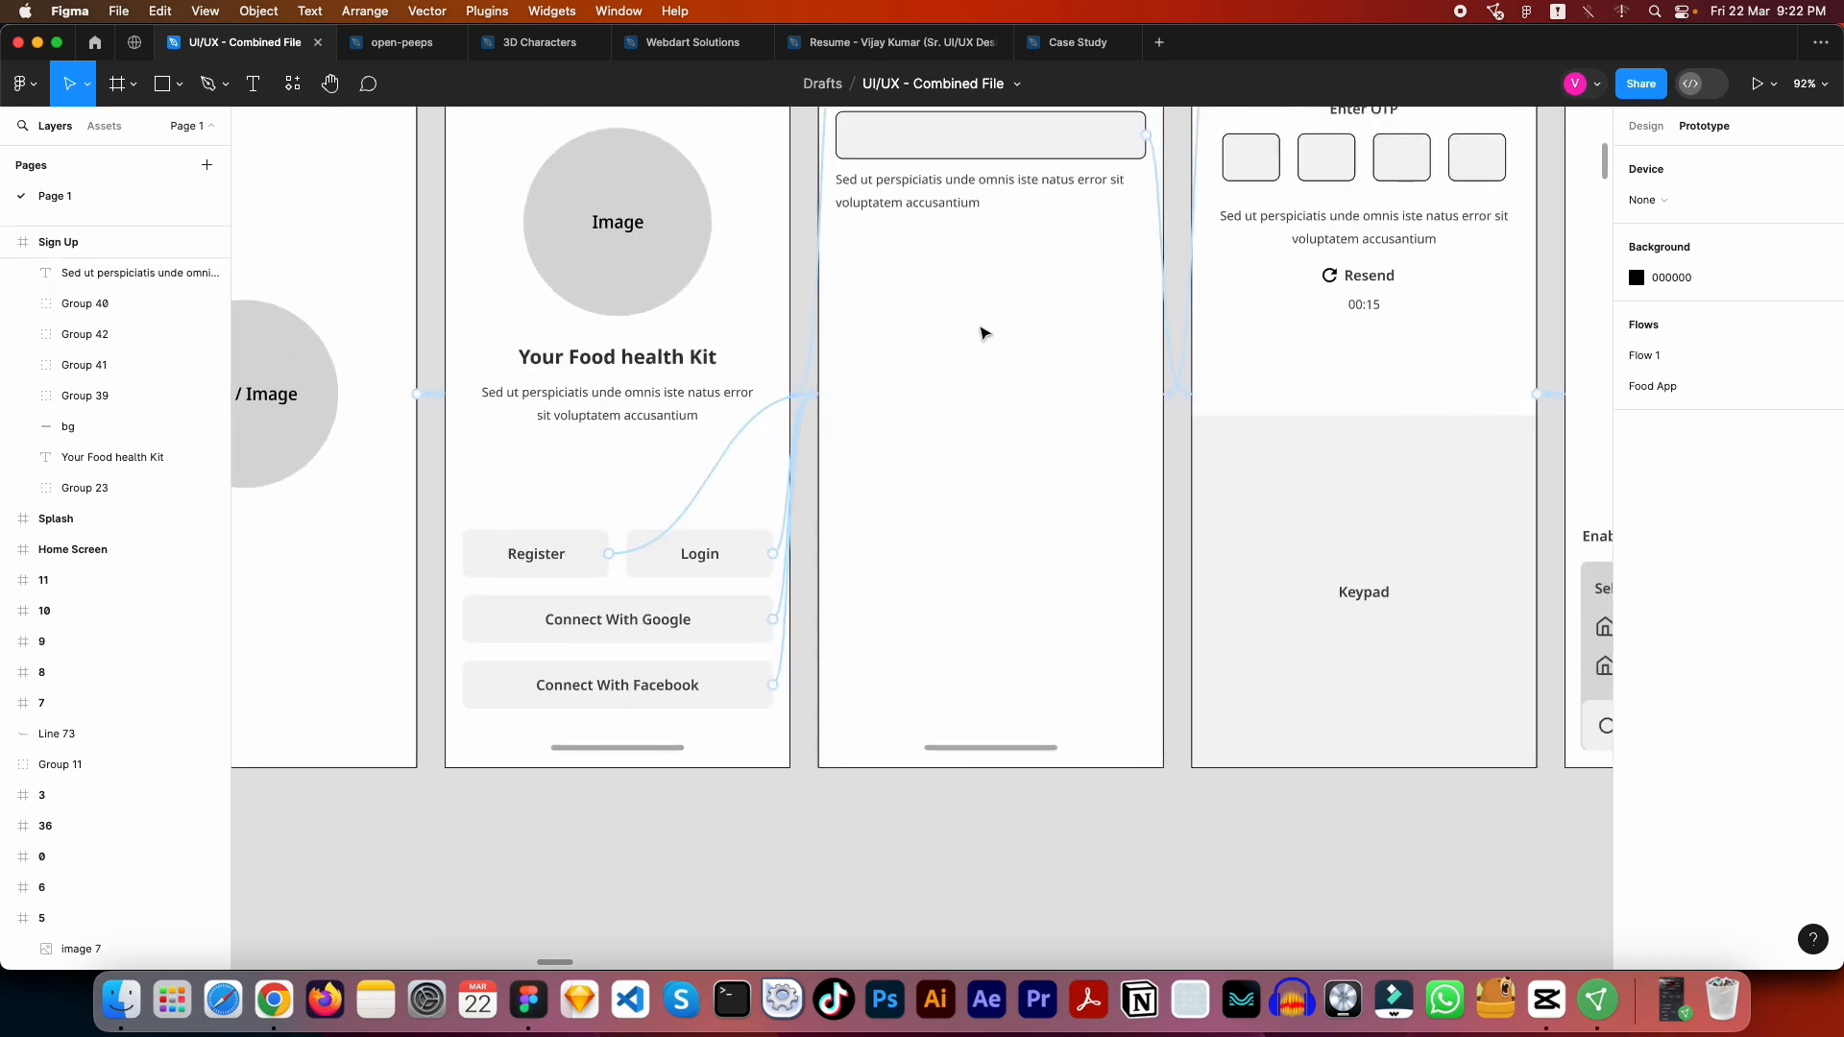
pyautogui.moveTo(939, 428); pyautogui.dragTo(820, 597)
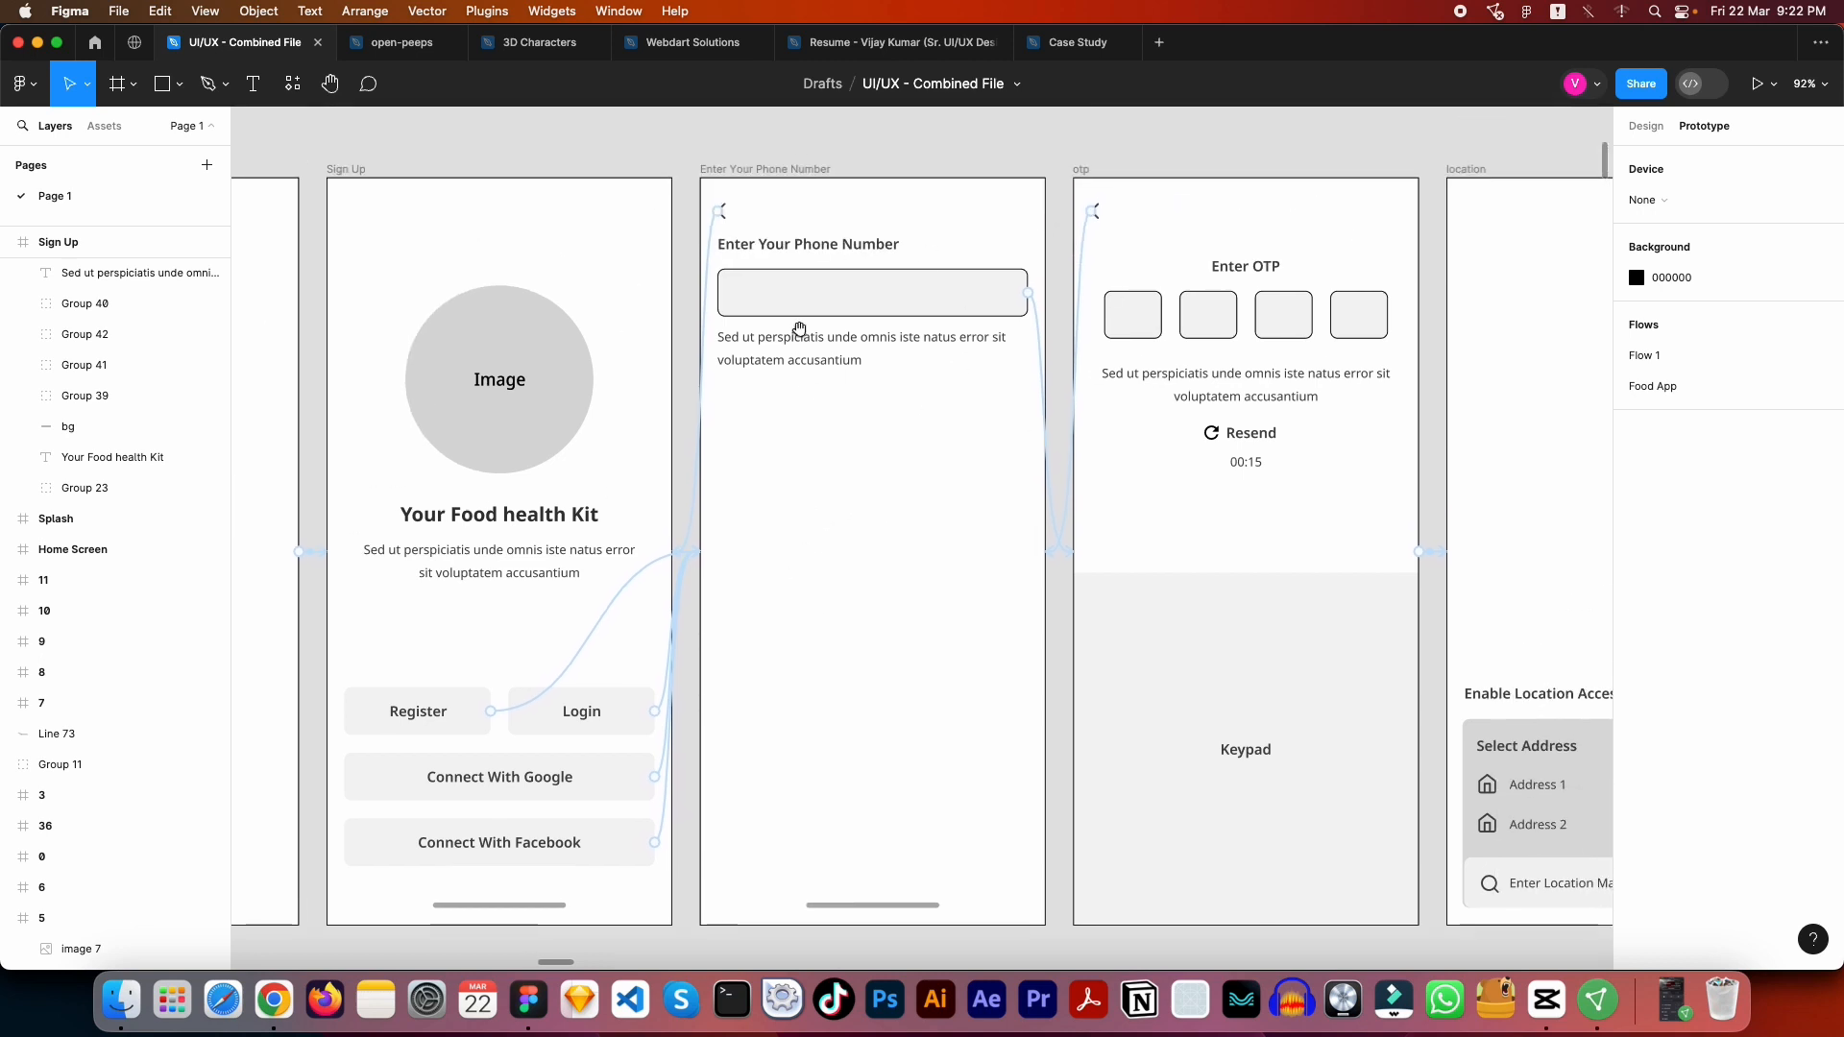
# - Inspect which frame the back arrow on the Enter Your Phone Number frame links to
pyautogui.click(730, 204)
pyautogui.scroll(5, 744, 197)
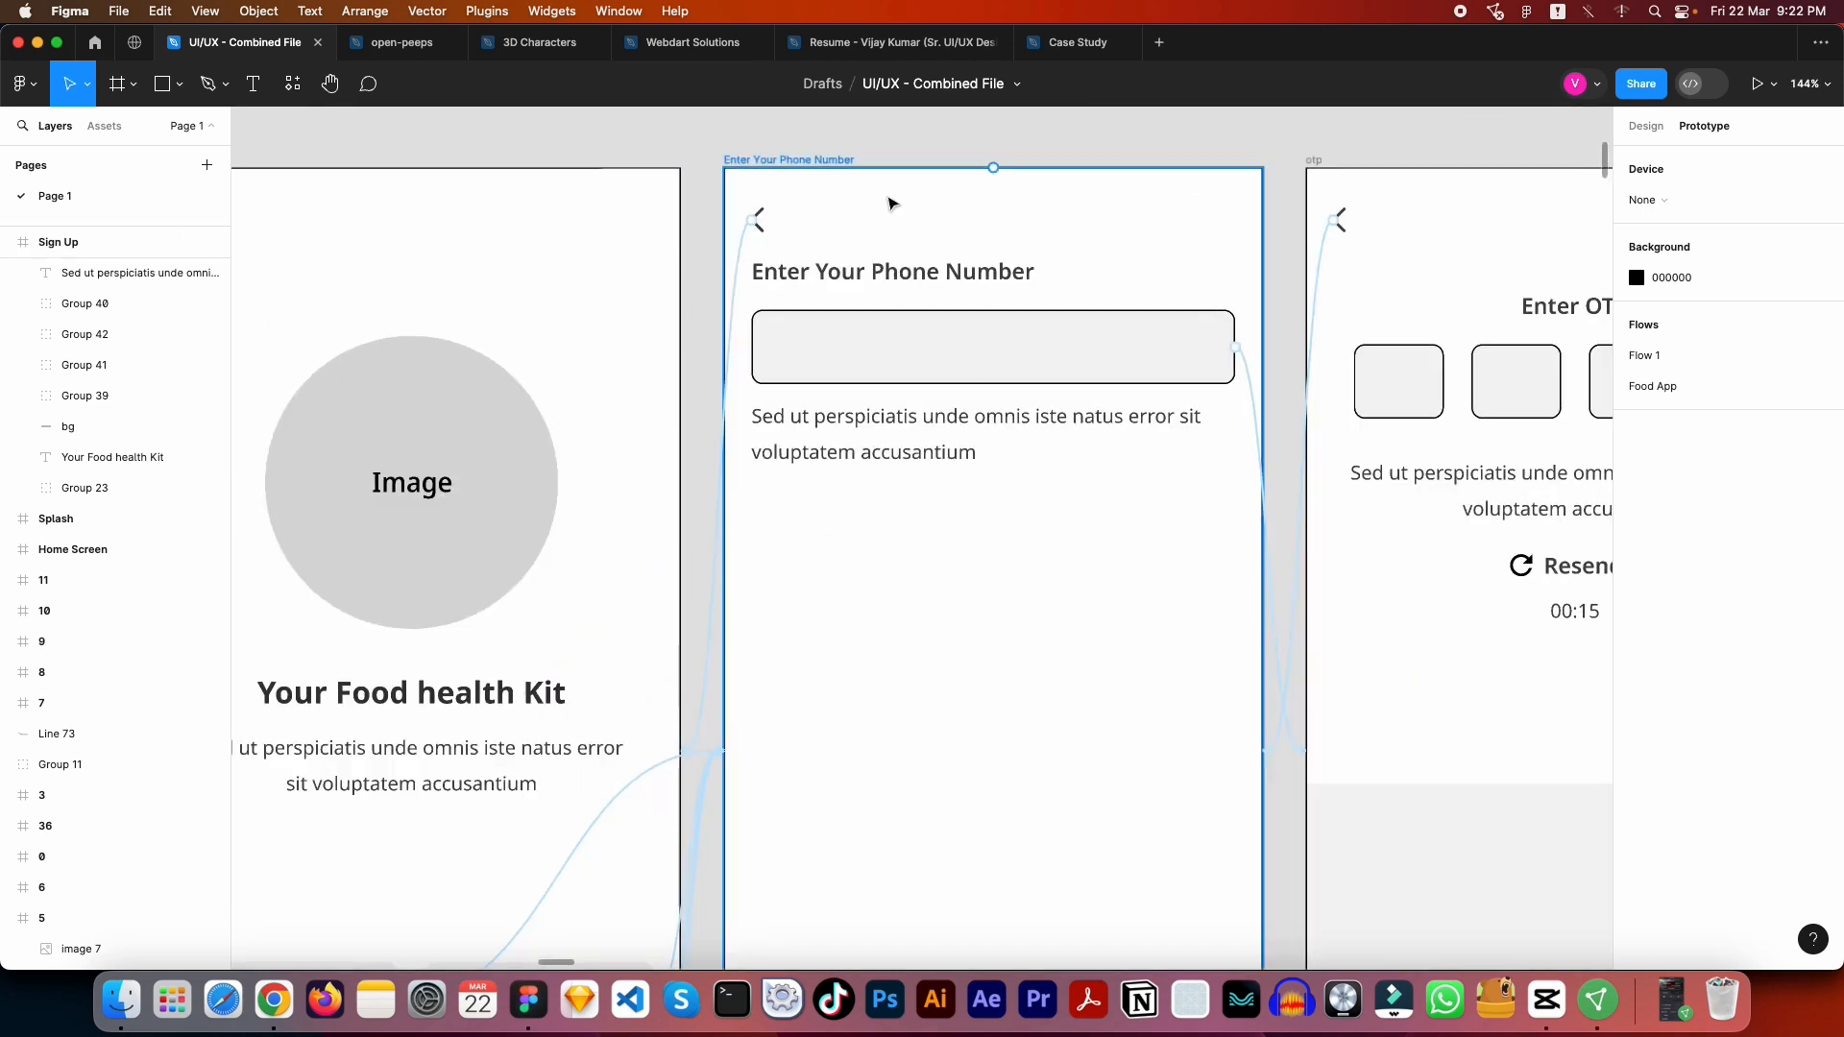
pyautogui.click(919, 204)
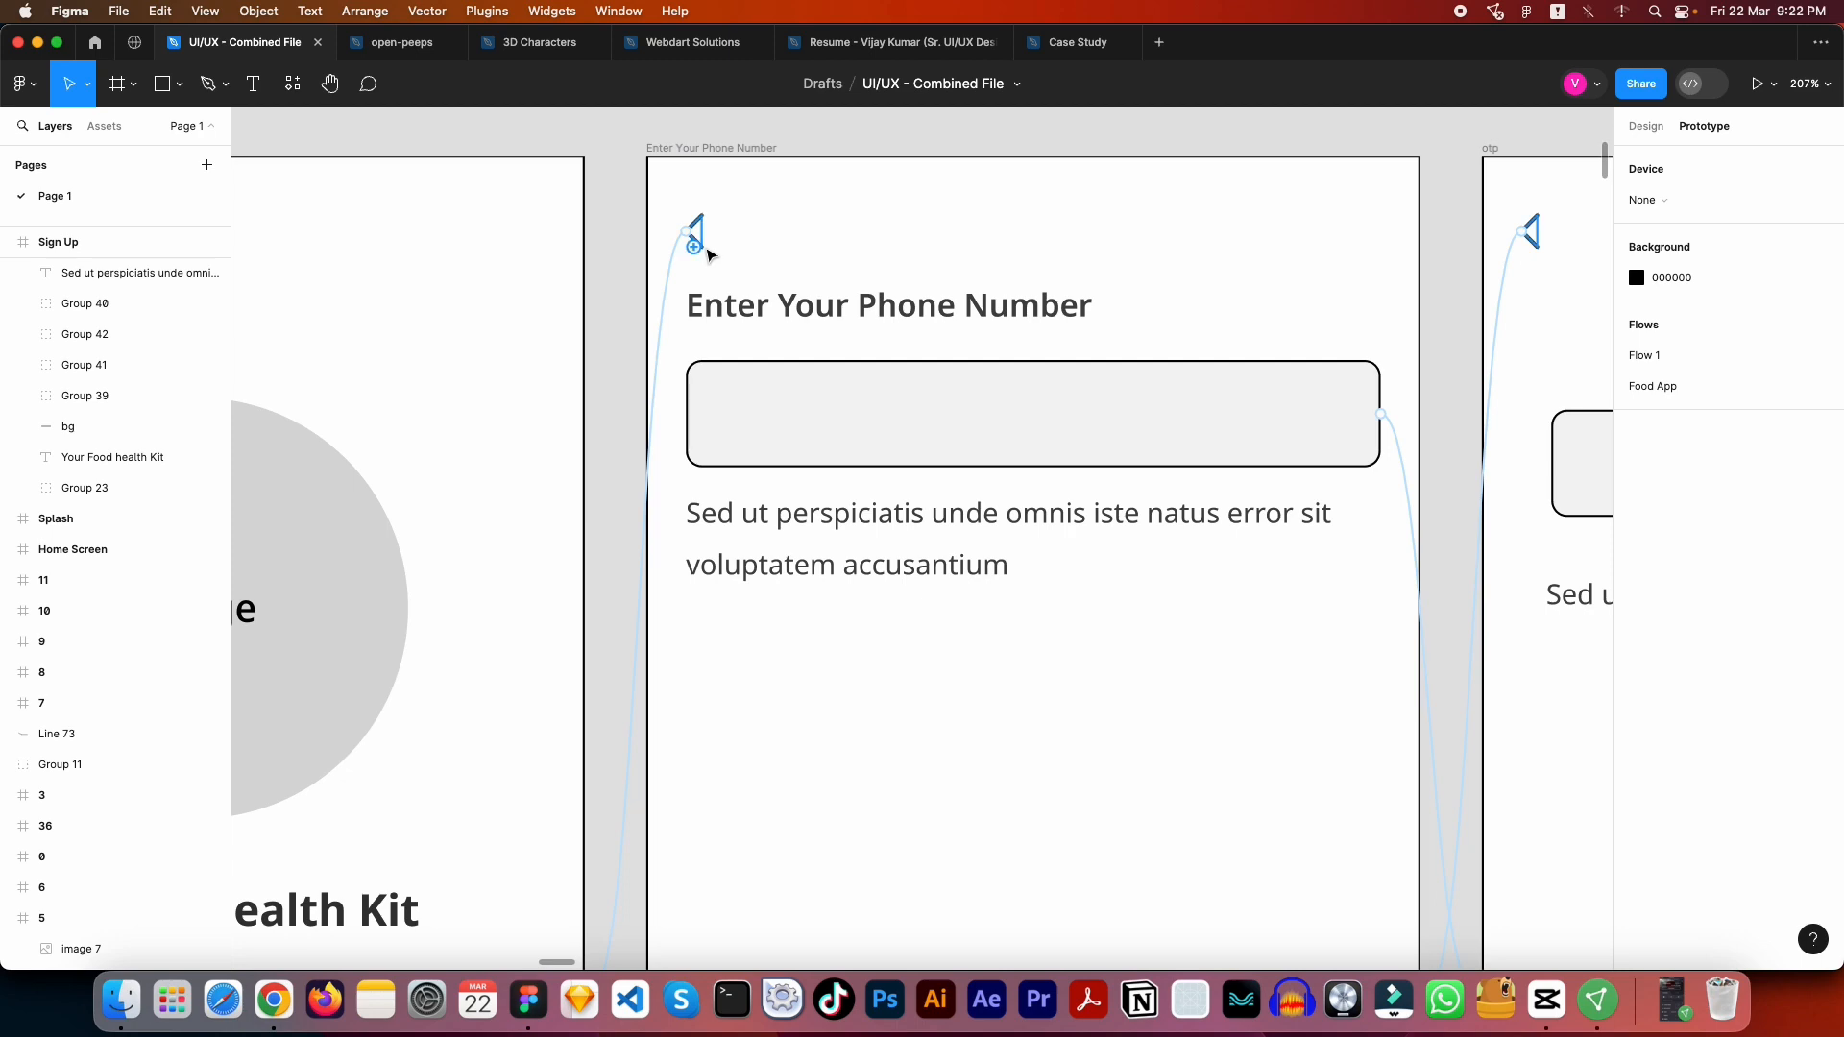
pyautogui.click(695, 231)
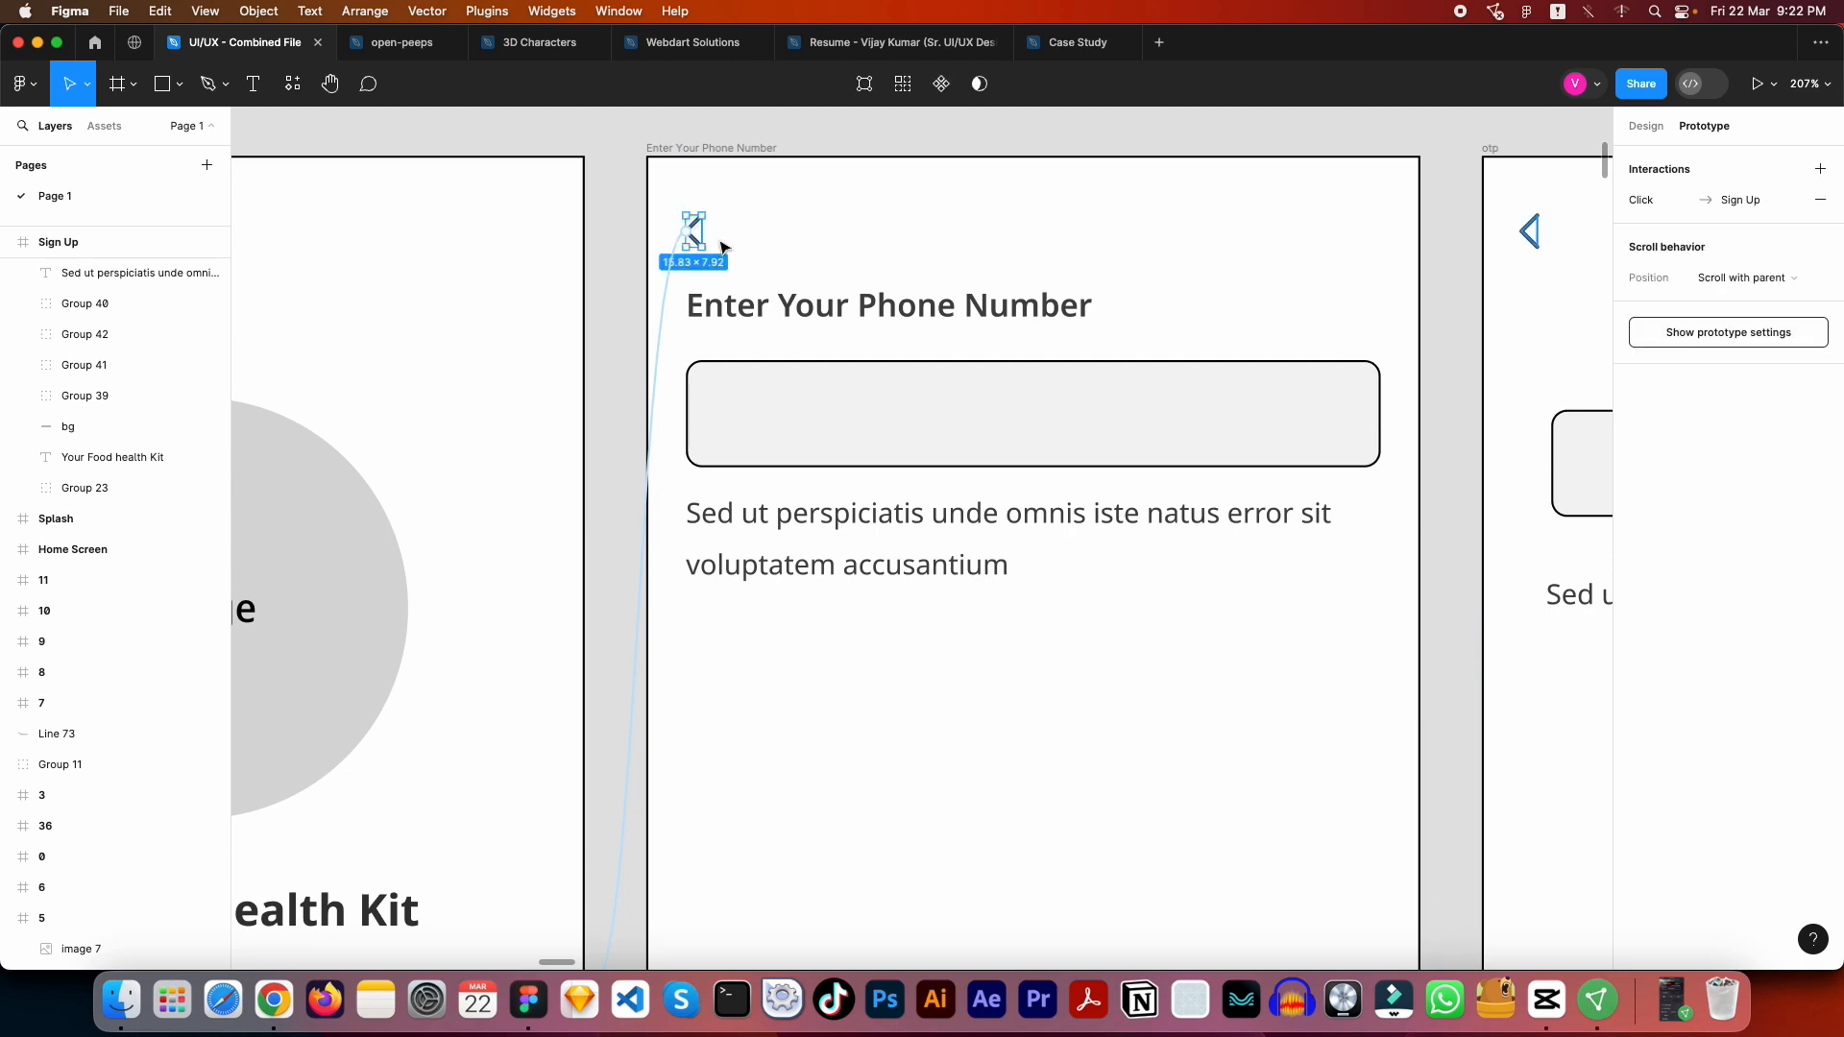
pyautogui.scroll(-1, 828, 288)
pyautogui.scroll(-5, 828, 288)
pyautogui.scroll(-5, 910, 440)
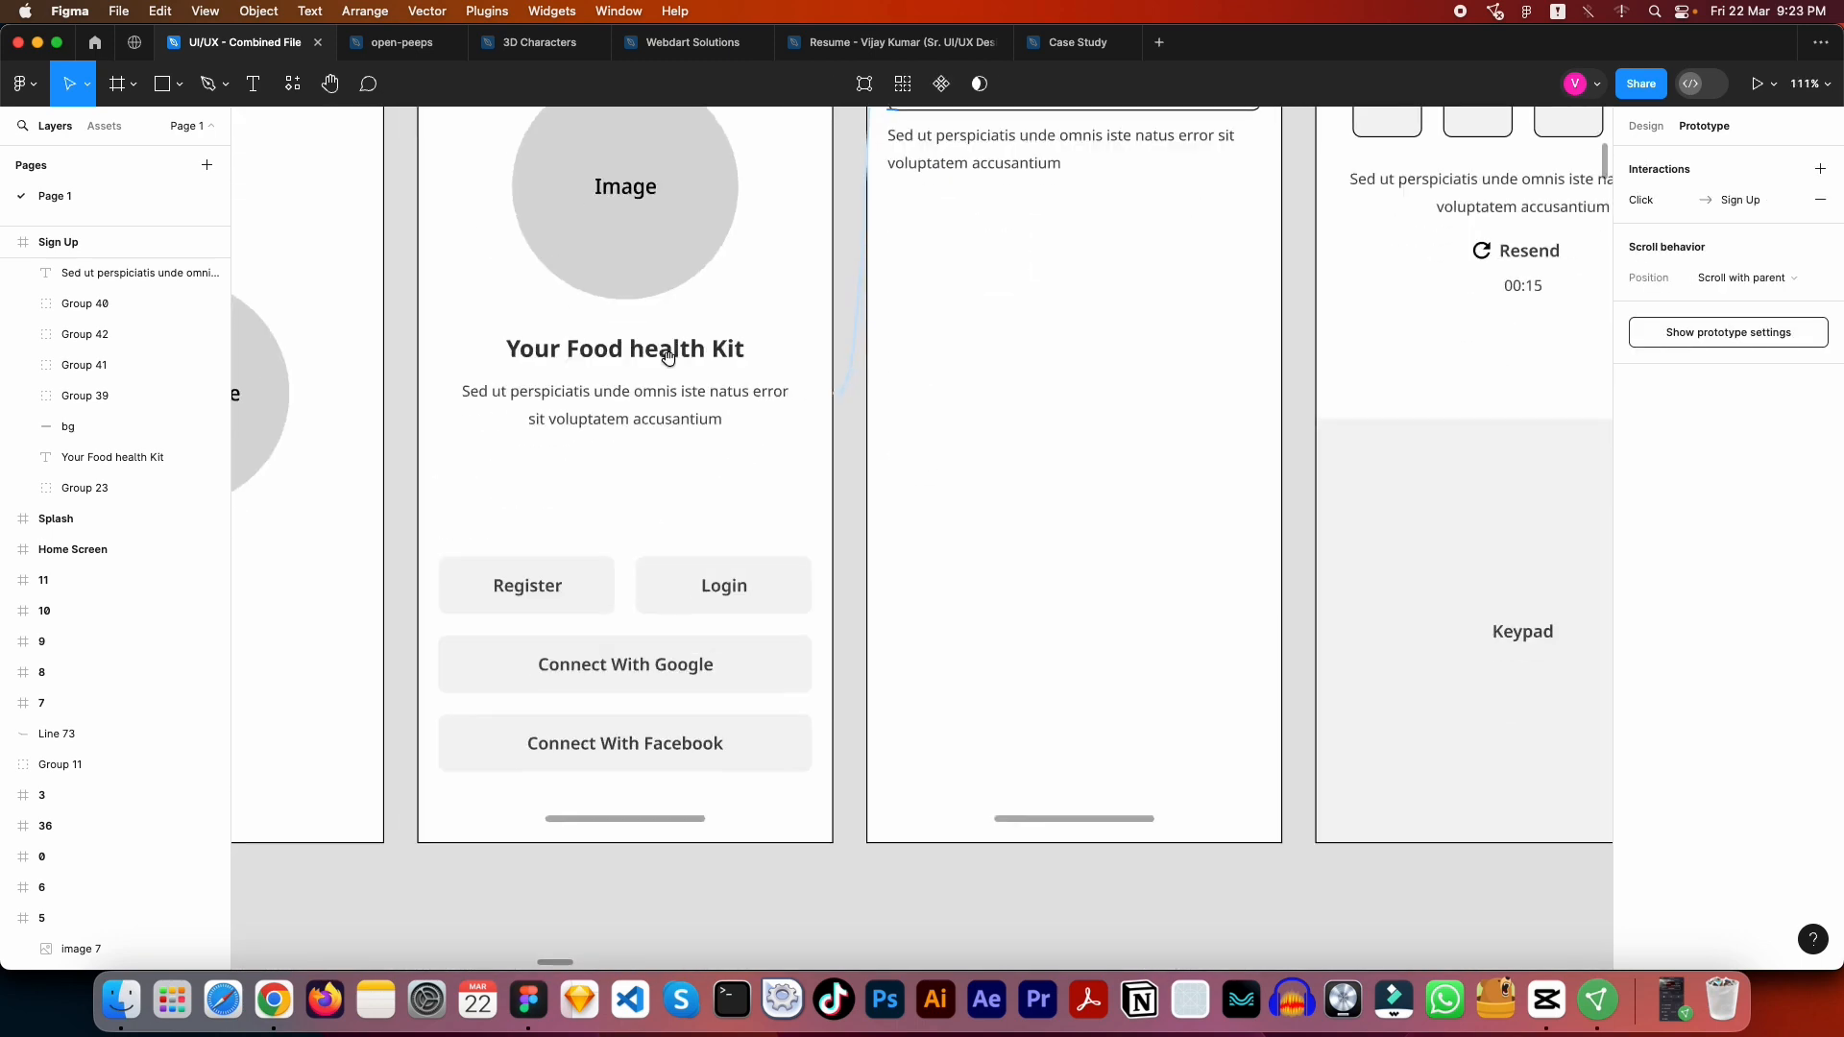
pyautogui.hscroll(3, 727, 384)
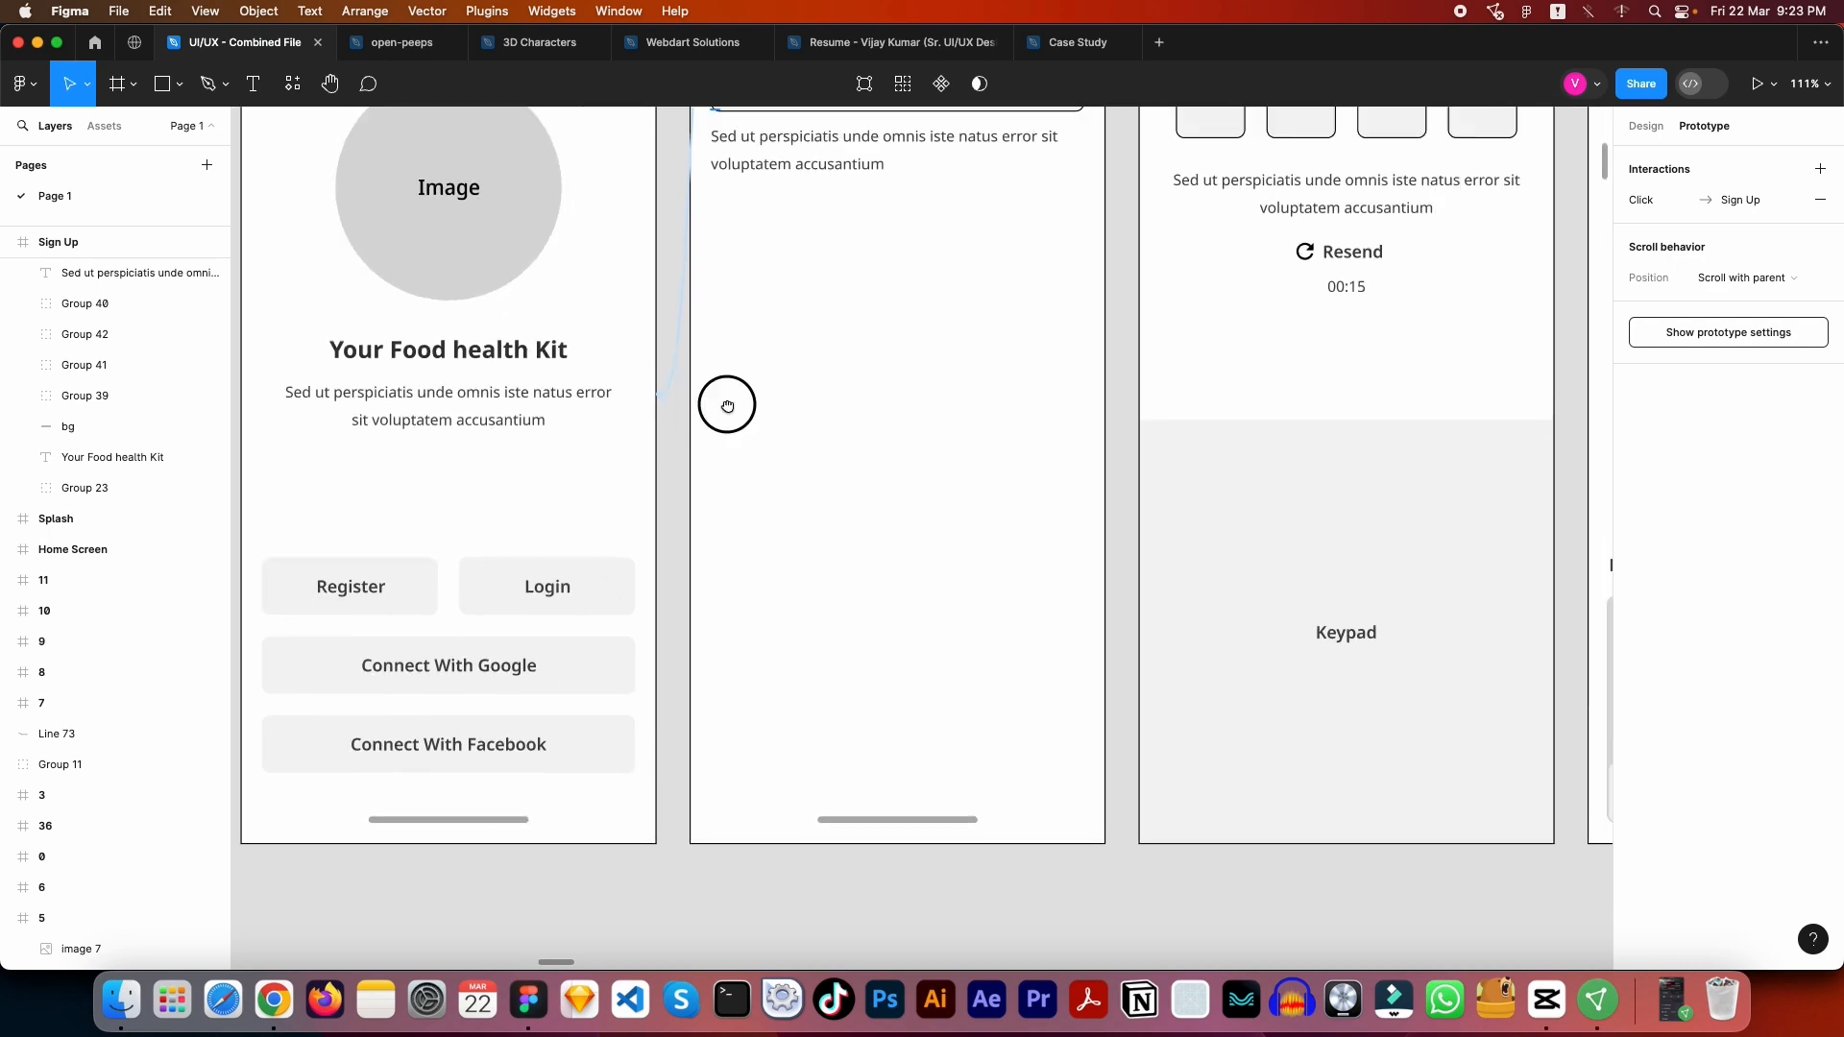
pyautogui.hscroll(-5, 835, 408)
pyautogui.scroll(2, 835, 408)
pyautogui.hscroll(-4, 922, 423)
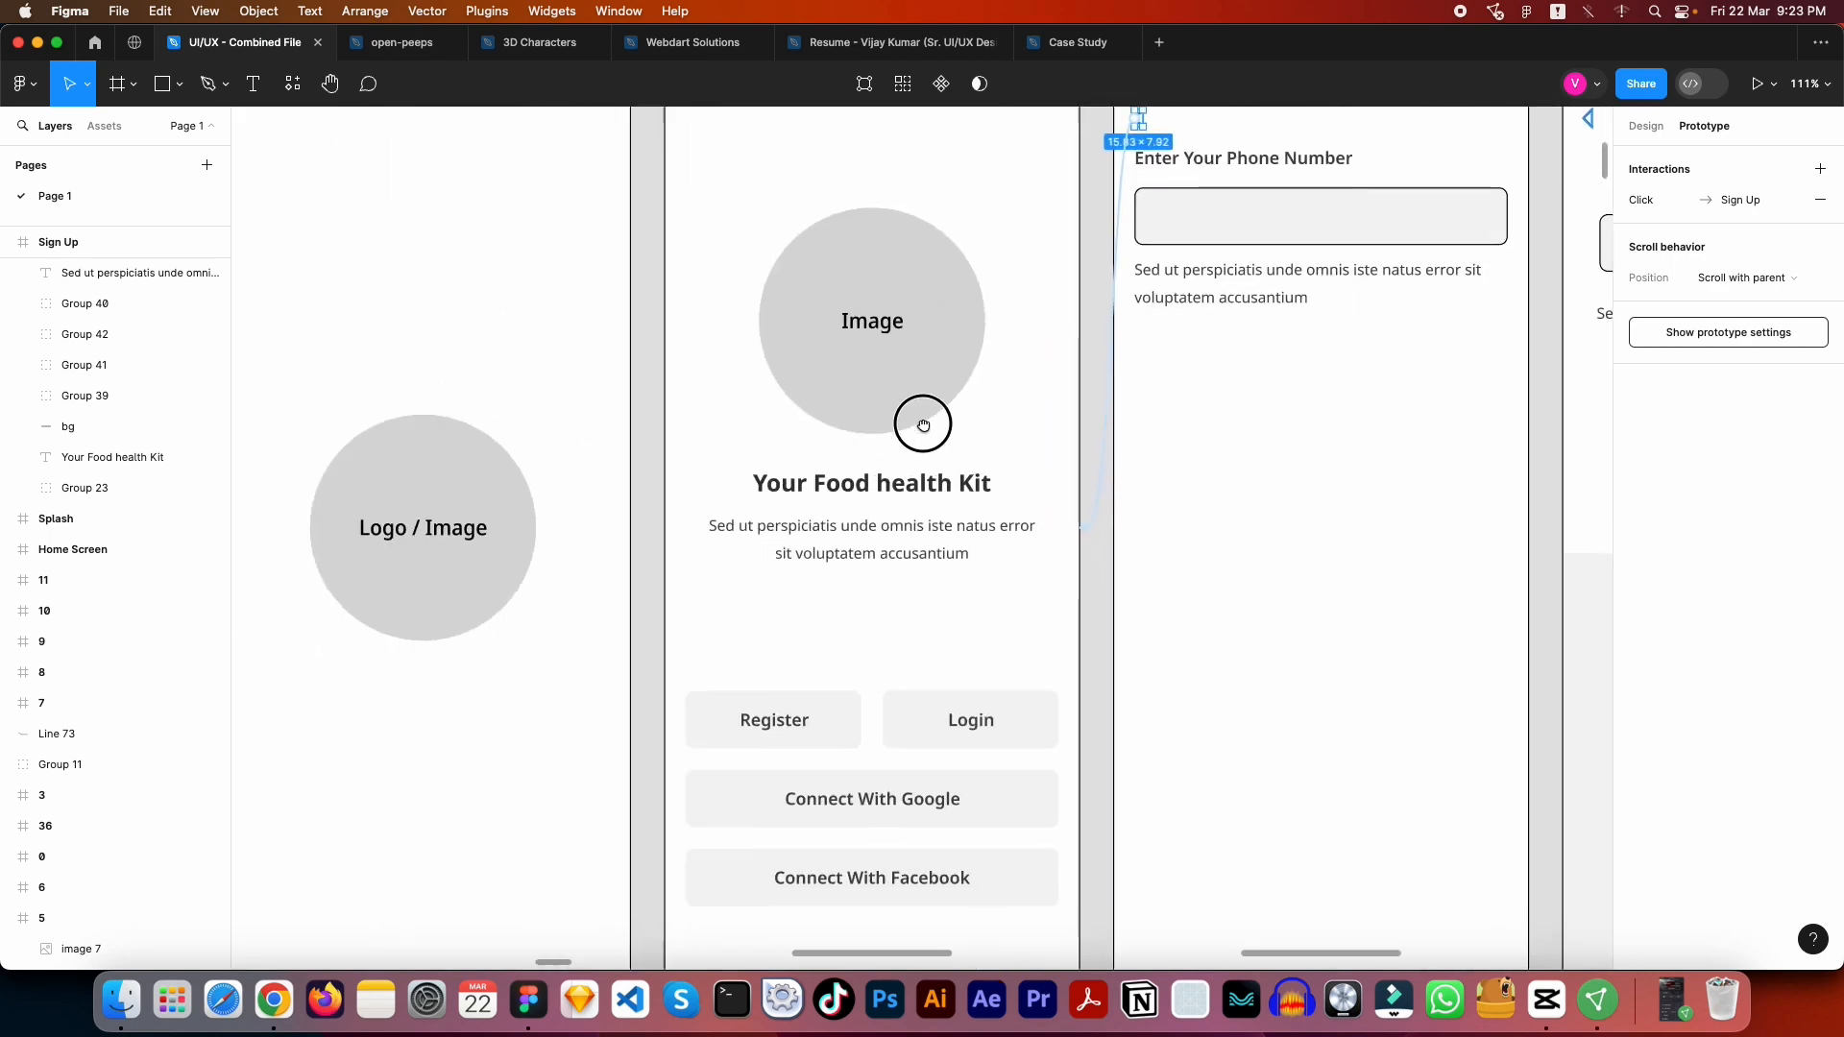
pyautogui.scroll(-4, 953, 430)
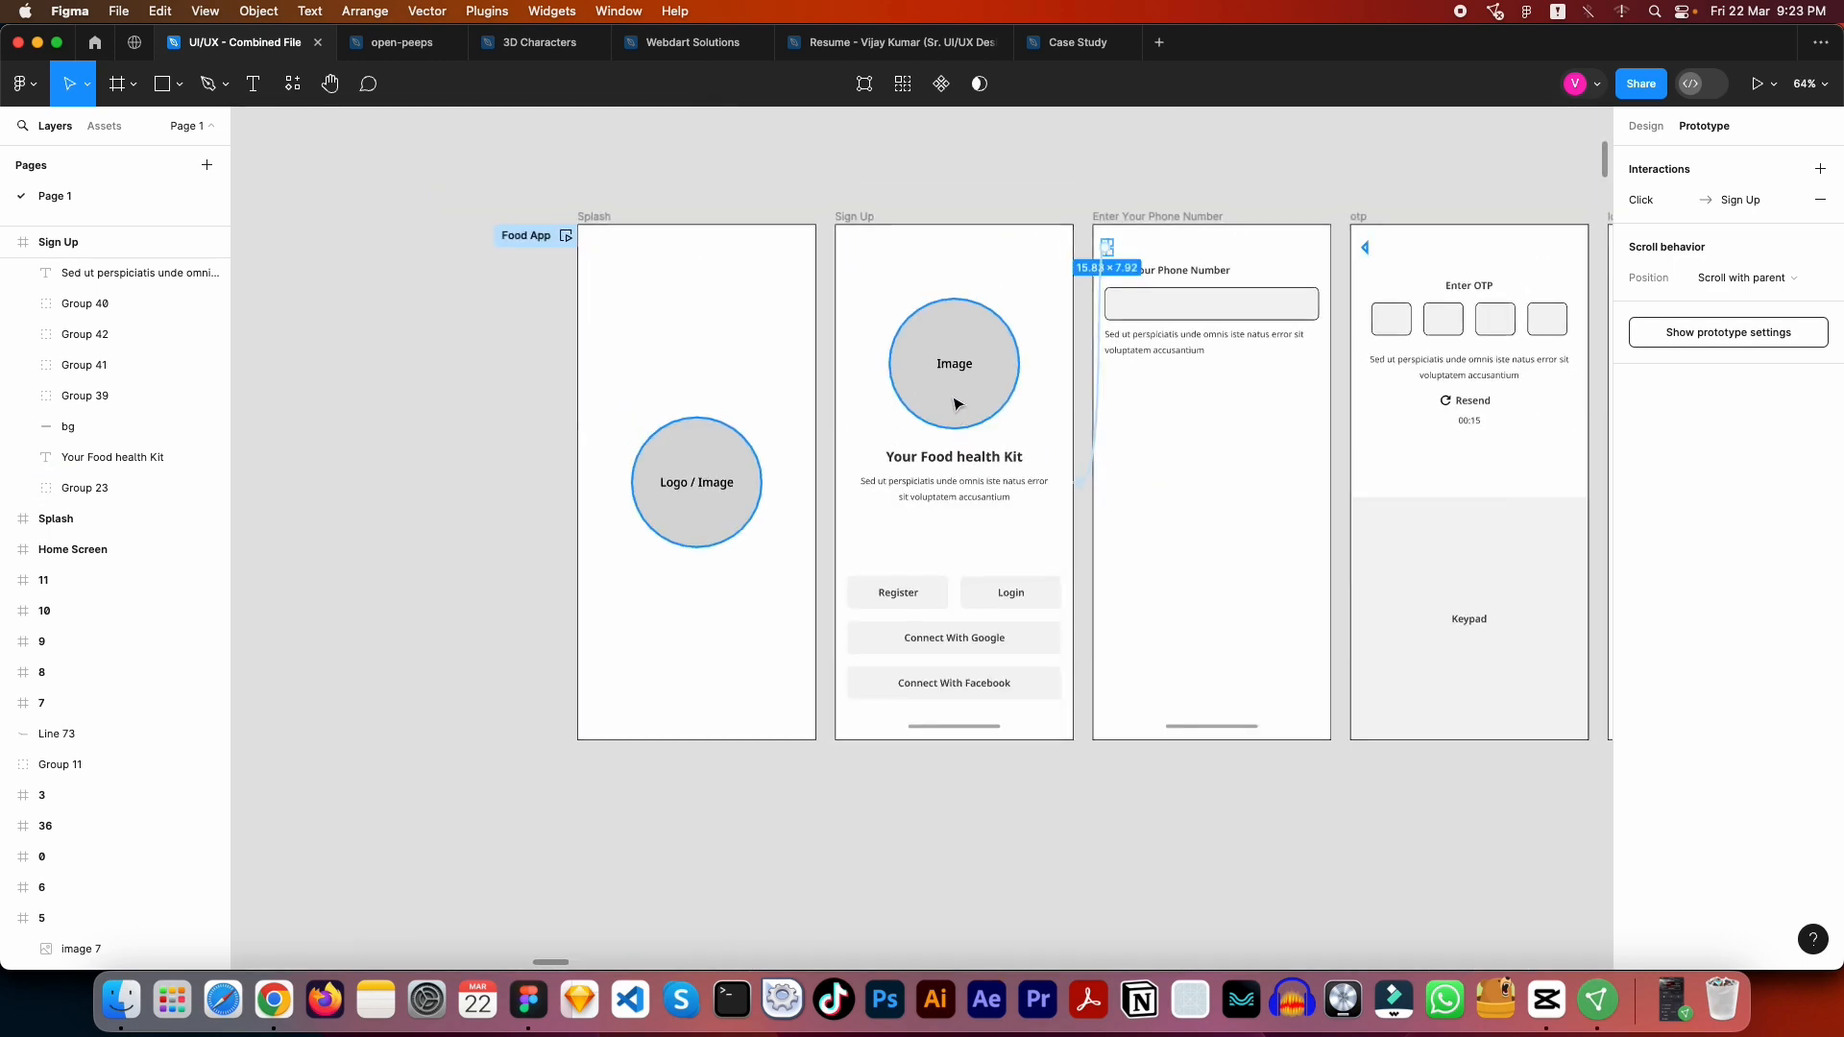
# - Preview the Food App flow from Splash, follow the Register button to the phone number screen, and close the preview
pyautogui.click(567, 237)
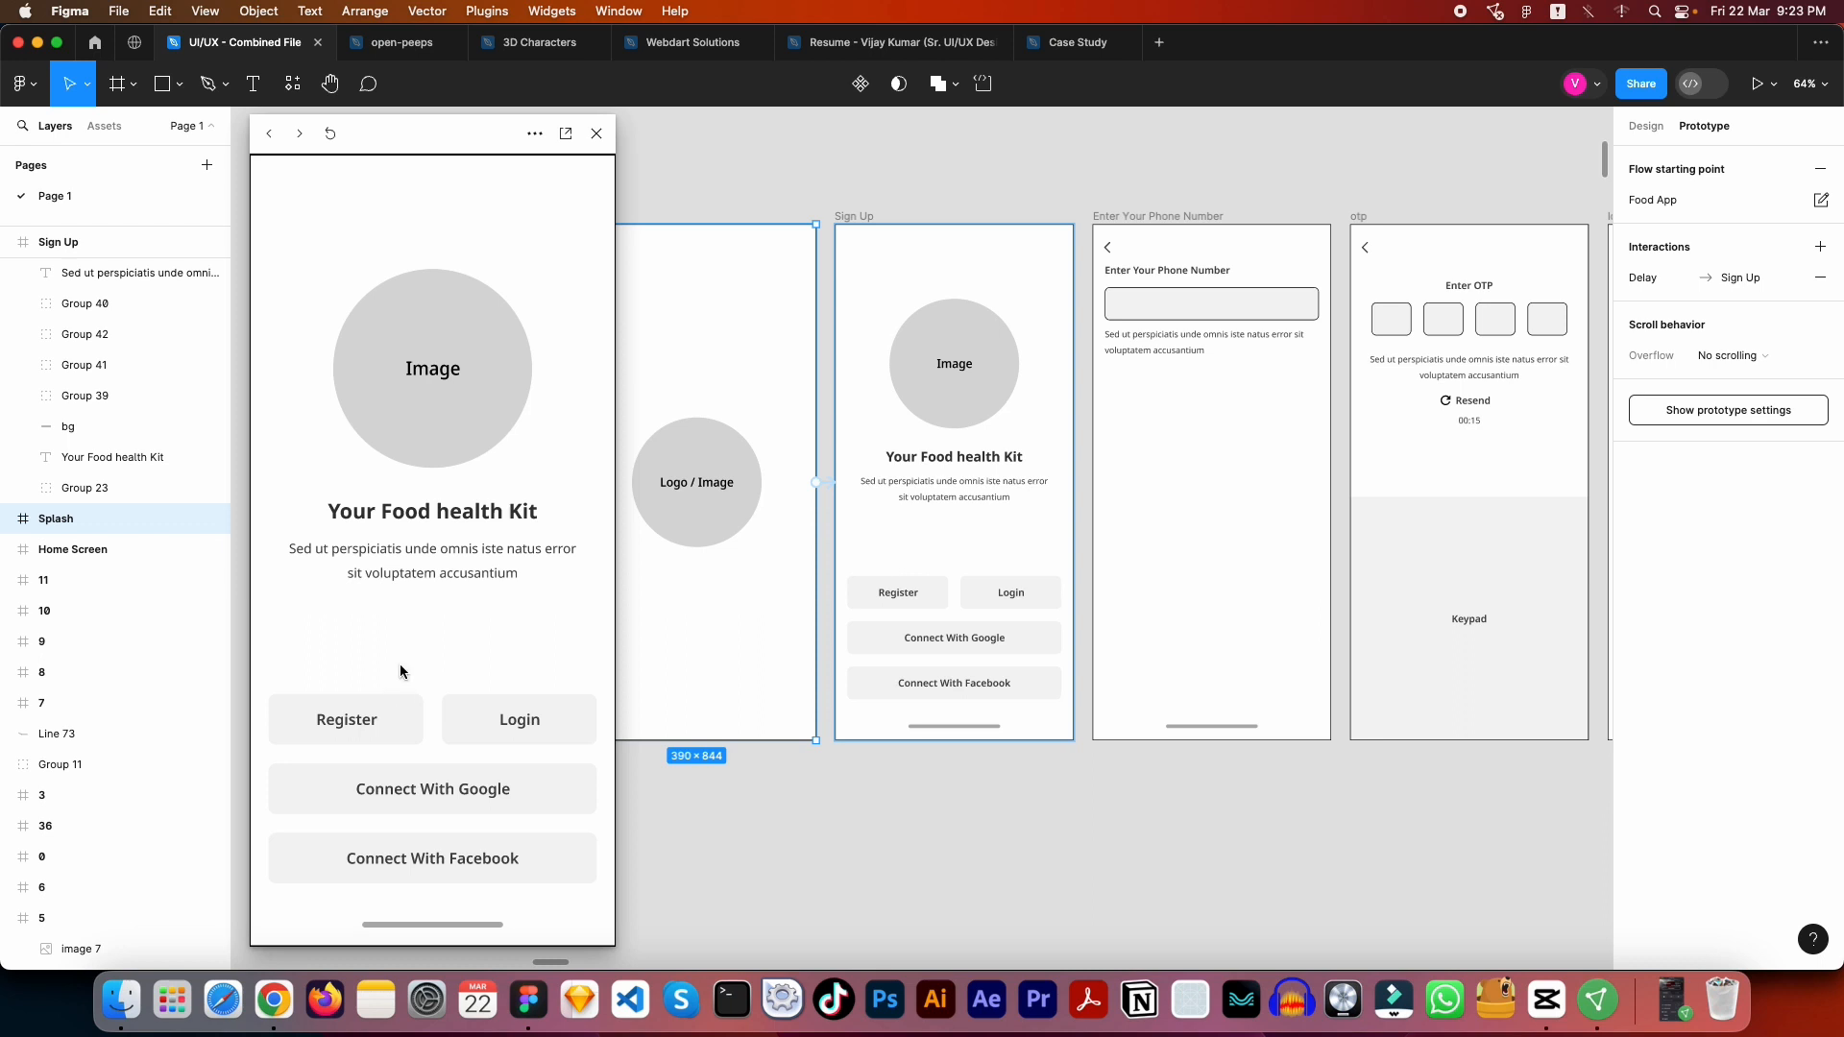
pyautogui.click(380, 718)
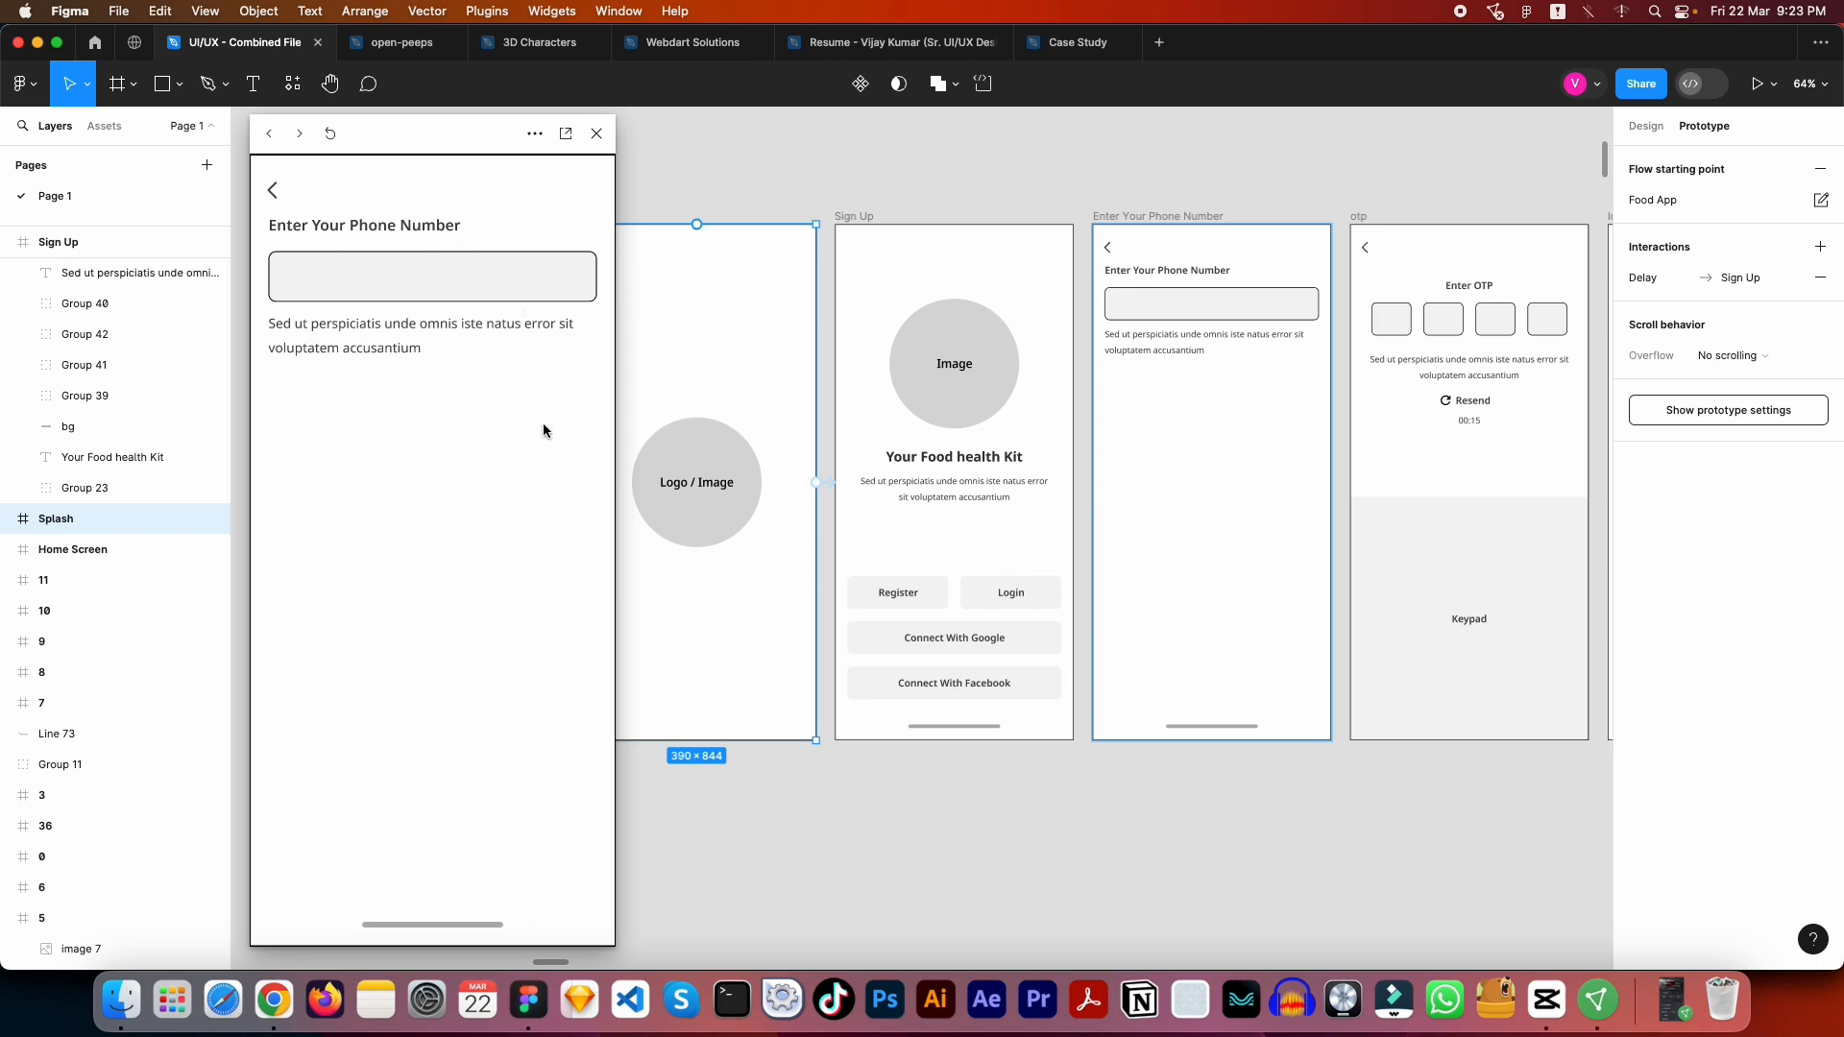
pyautogui.click(598, 133)
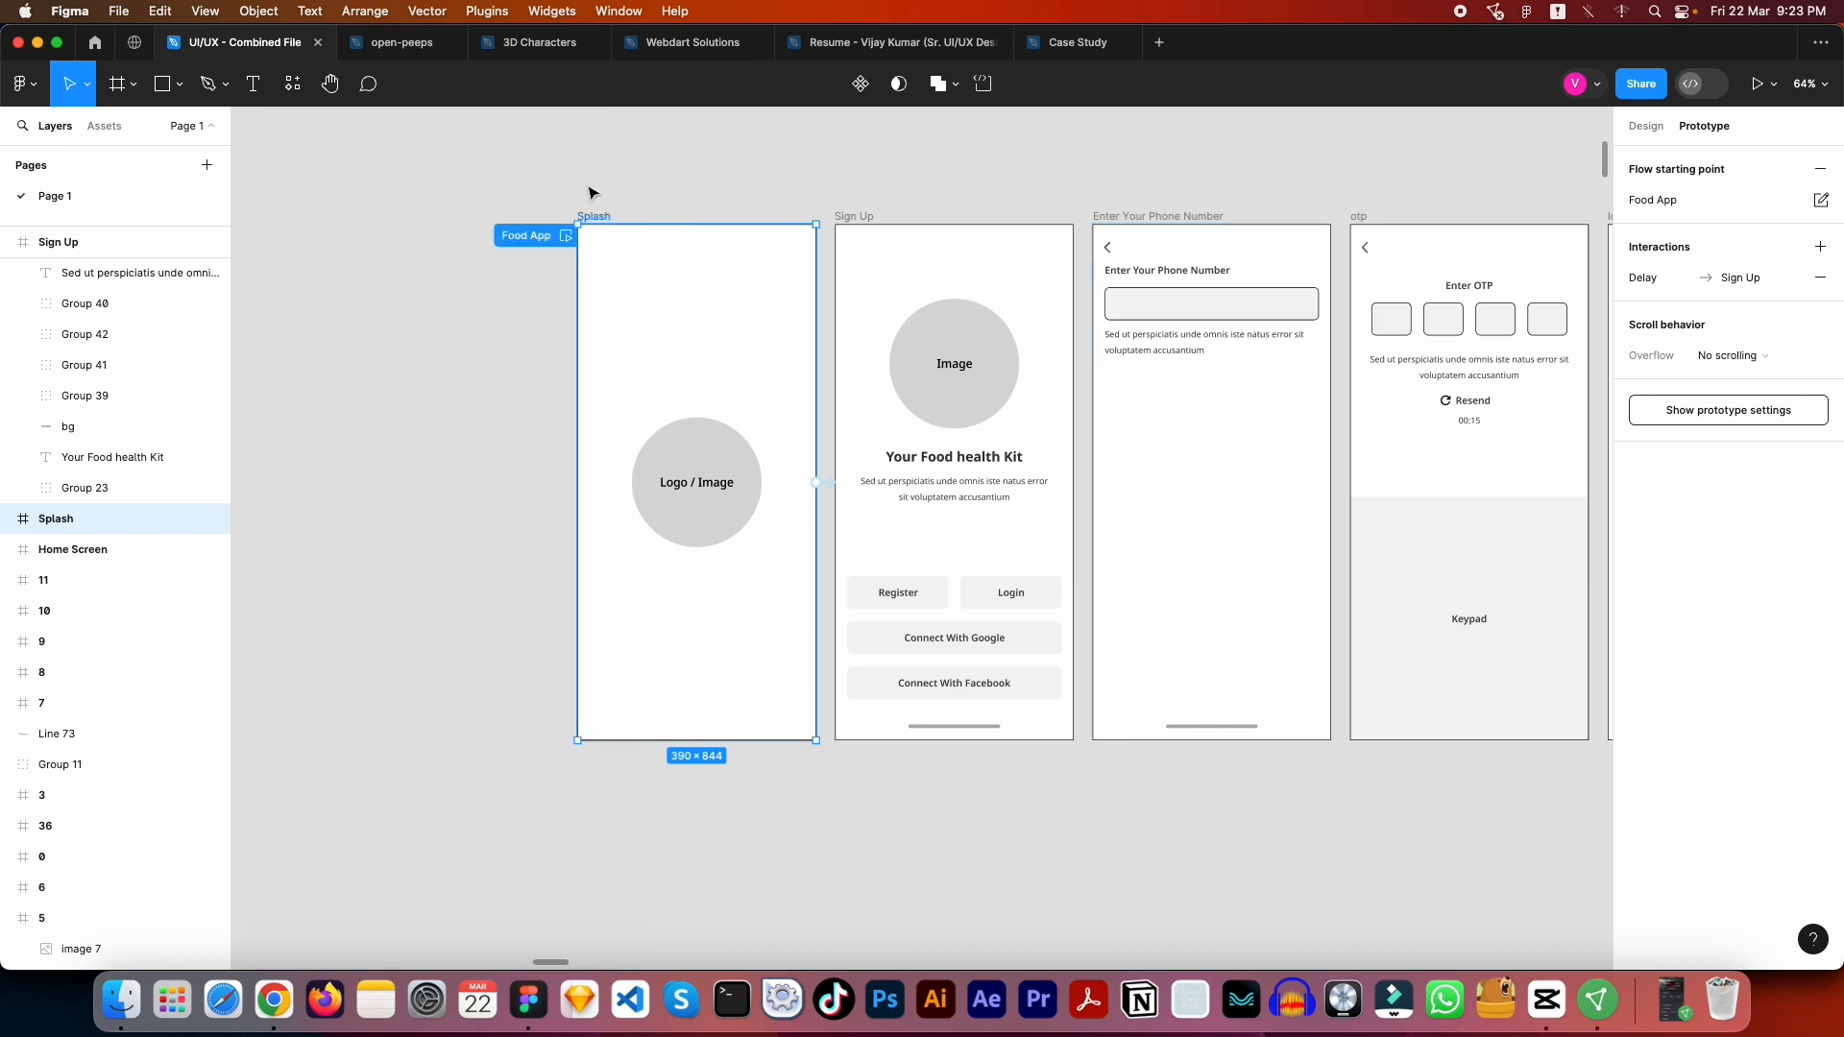
# - Open the interaction settings of the Register button's link to the Enter Your Phone Number frame
pyautogui.click(941, 601)
pyautogui.moveTo(950, 592); pyautogui.dragTo(1104, 480)
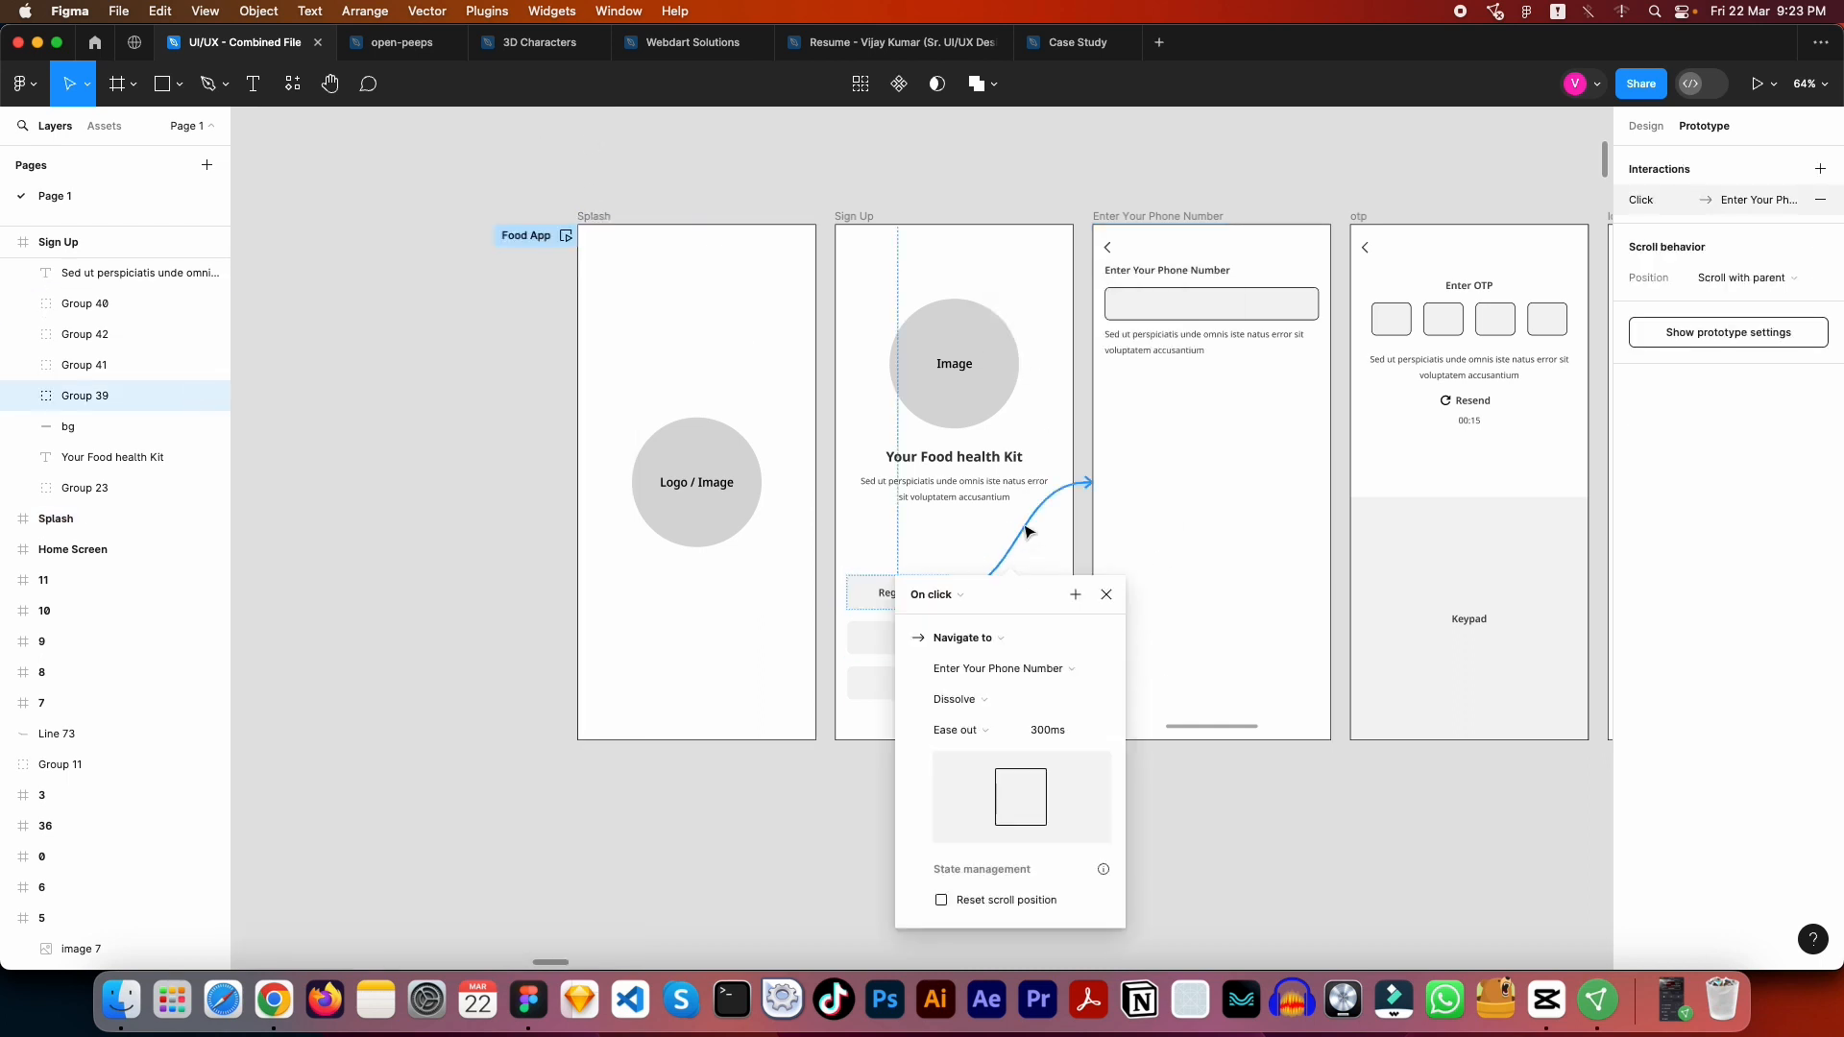
pyautogui.scroll(5, 1034, 529)
pyautogui.click(994, 520)
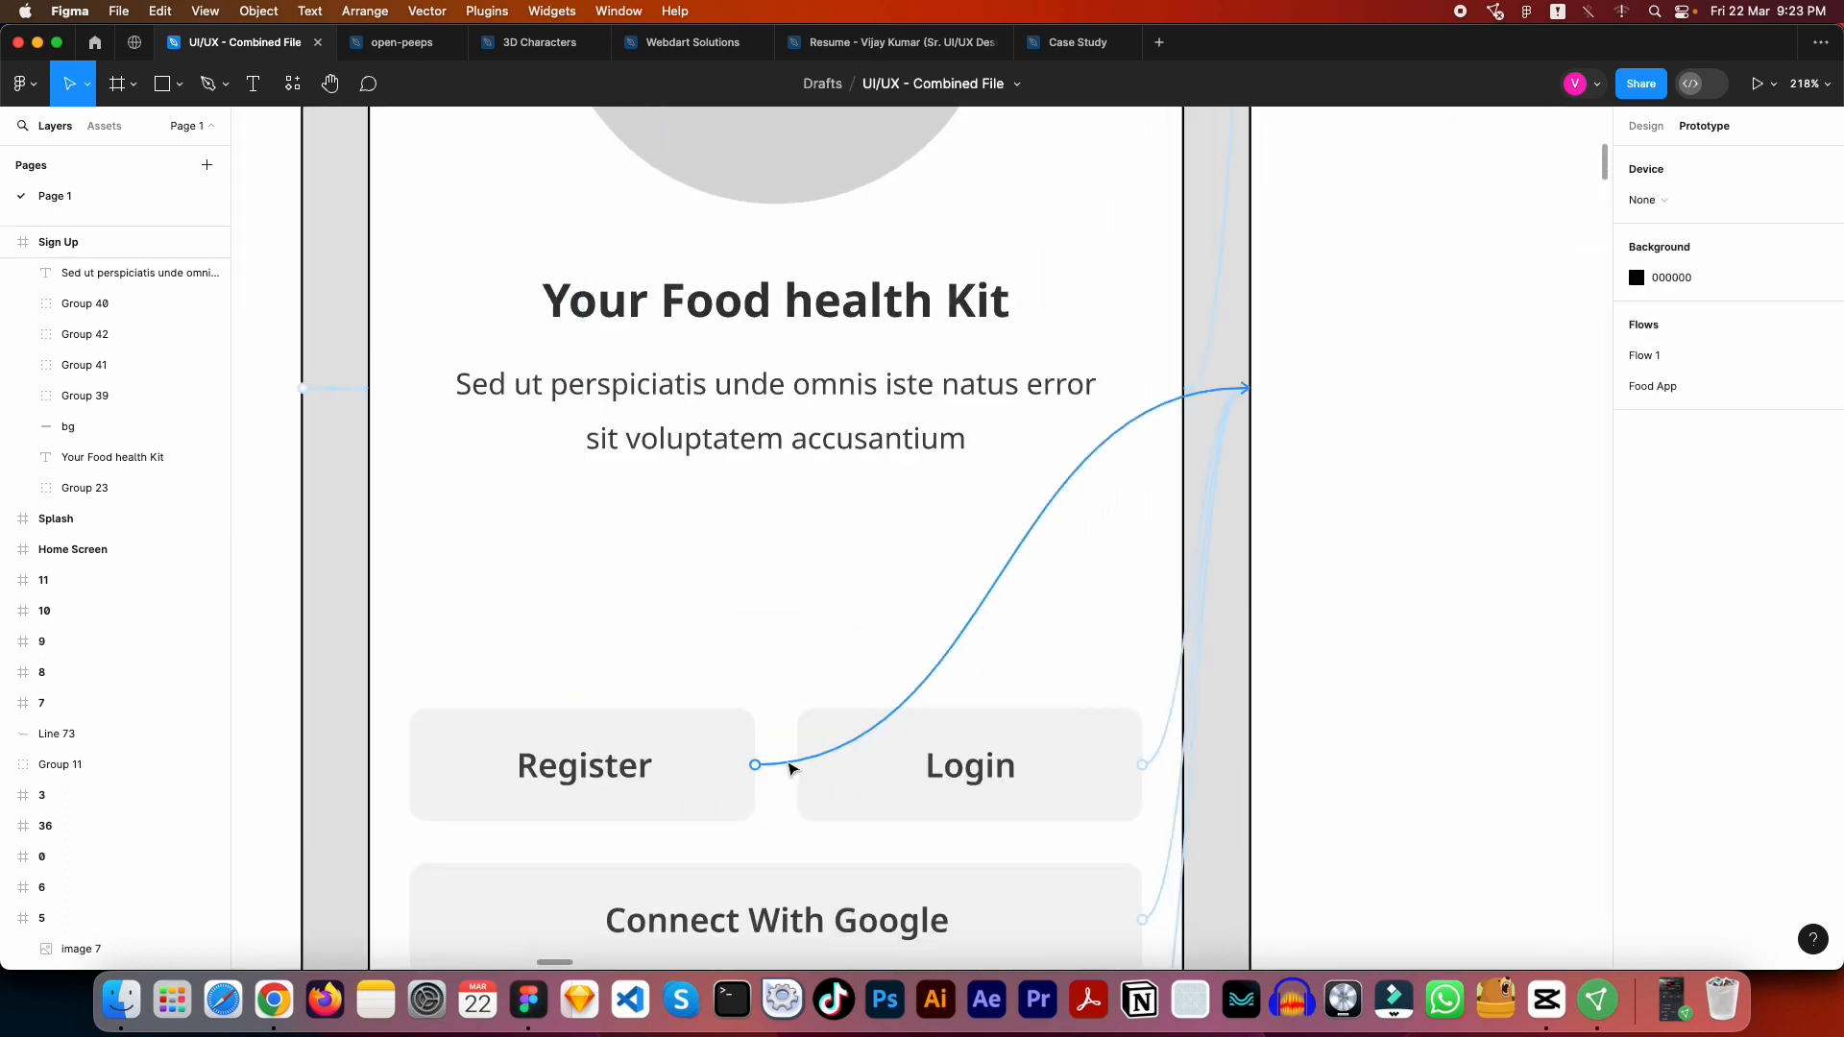
pyautogui.click(971, 626)
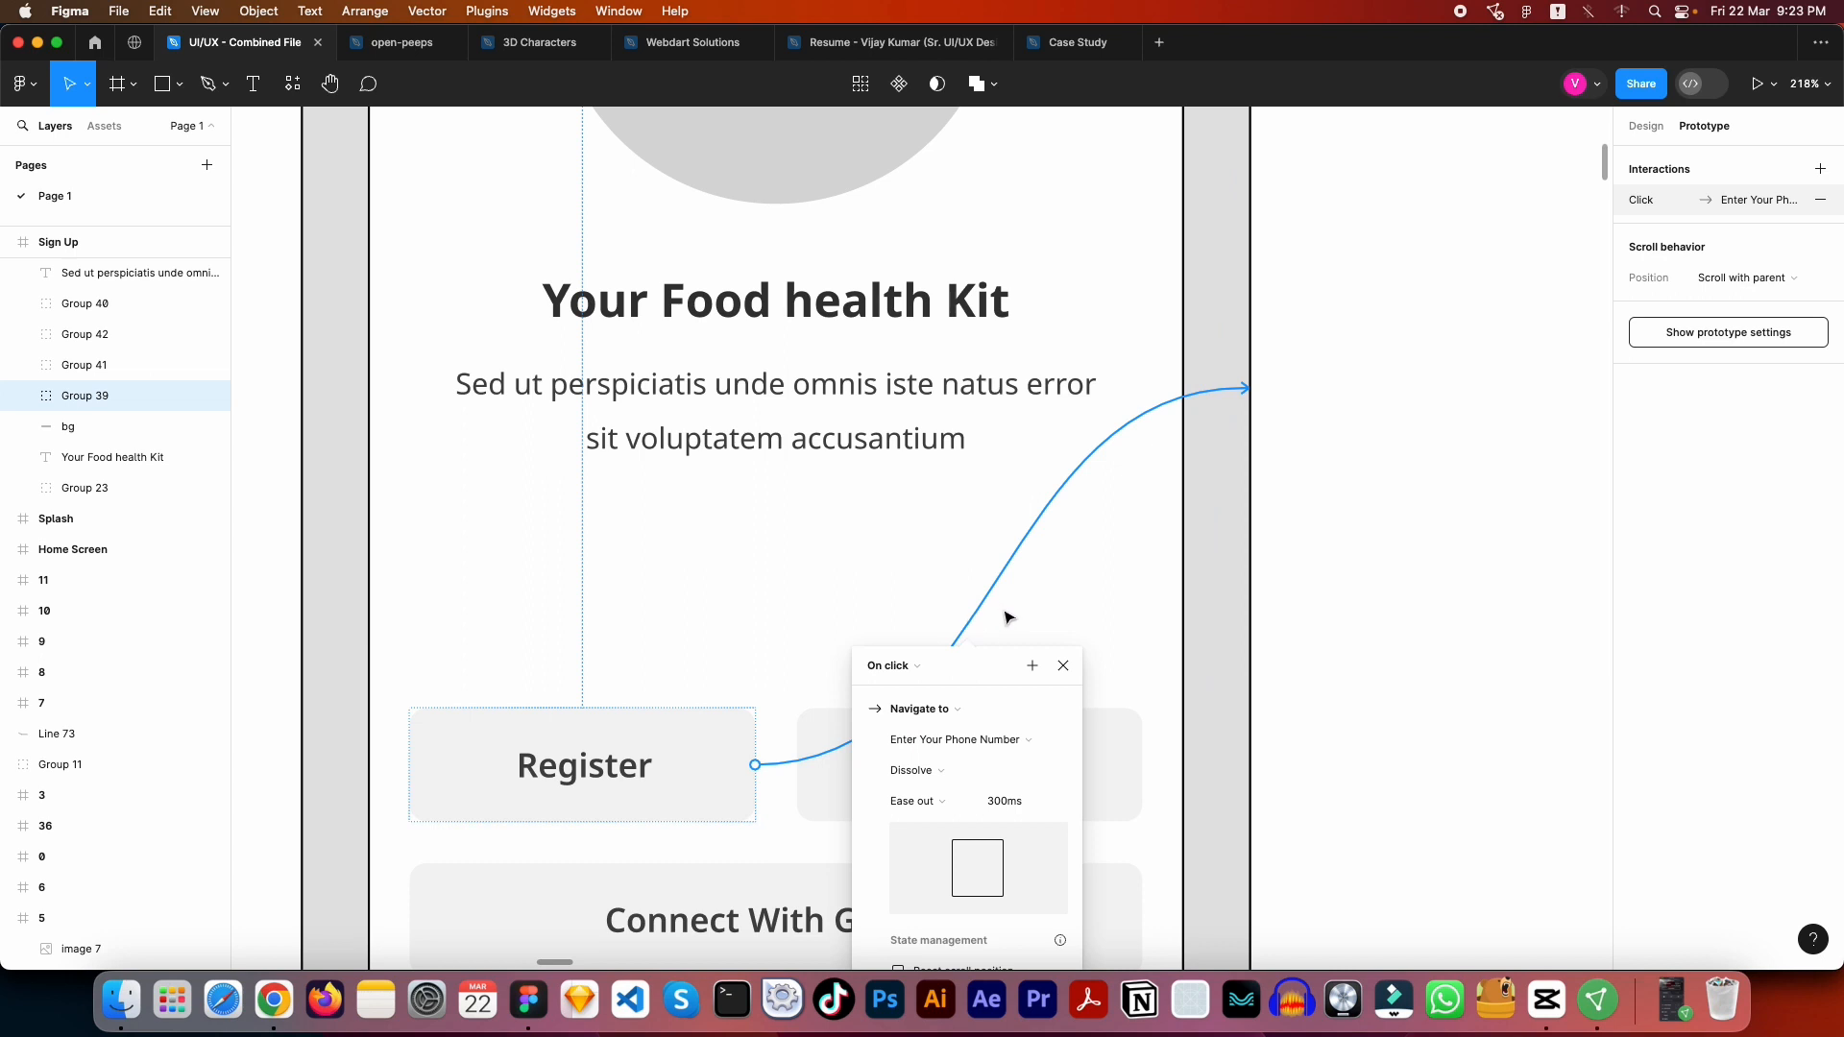
pyautogui.scroll(-1, 964, 702)
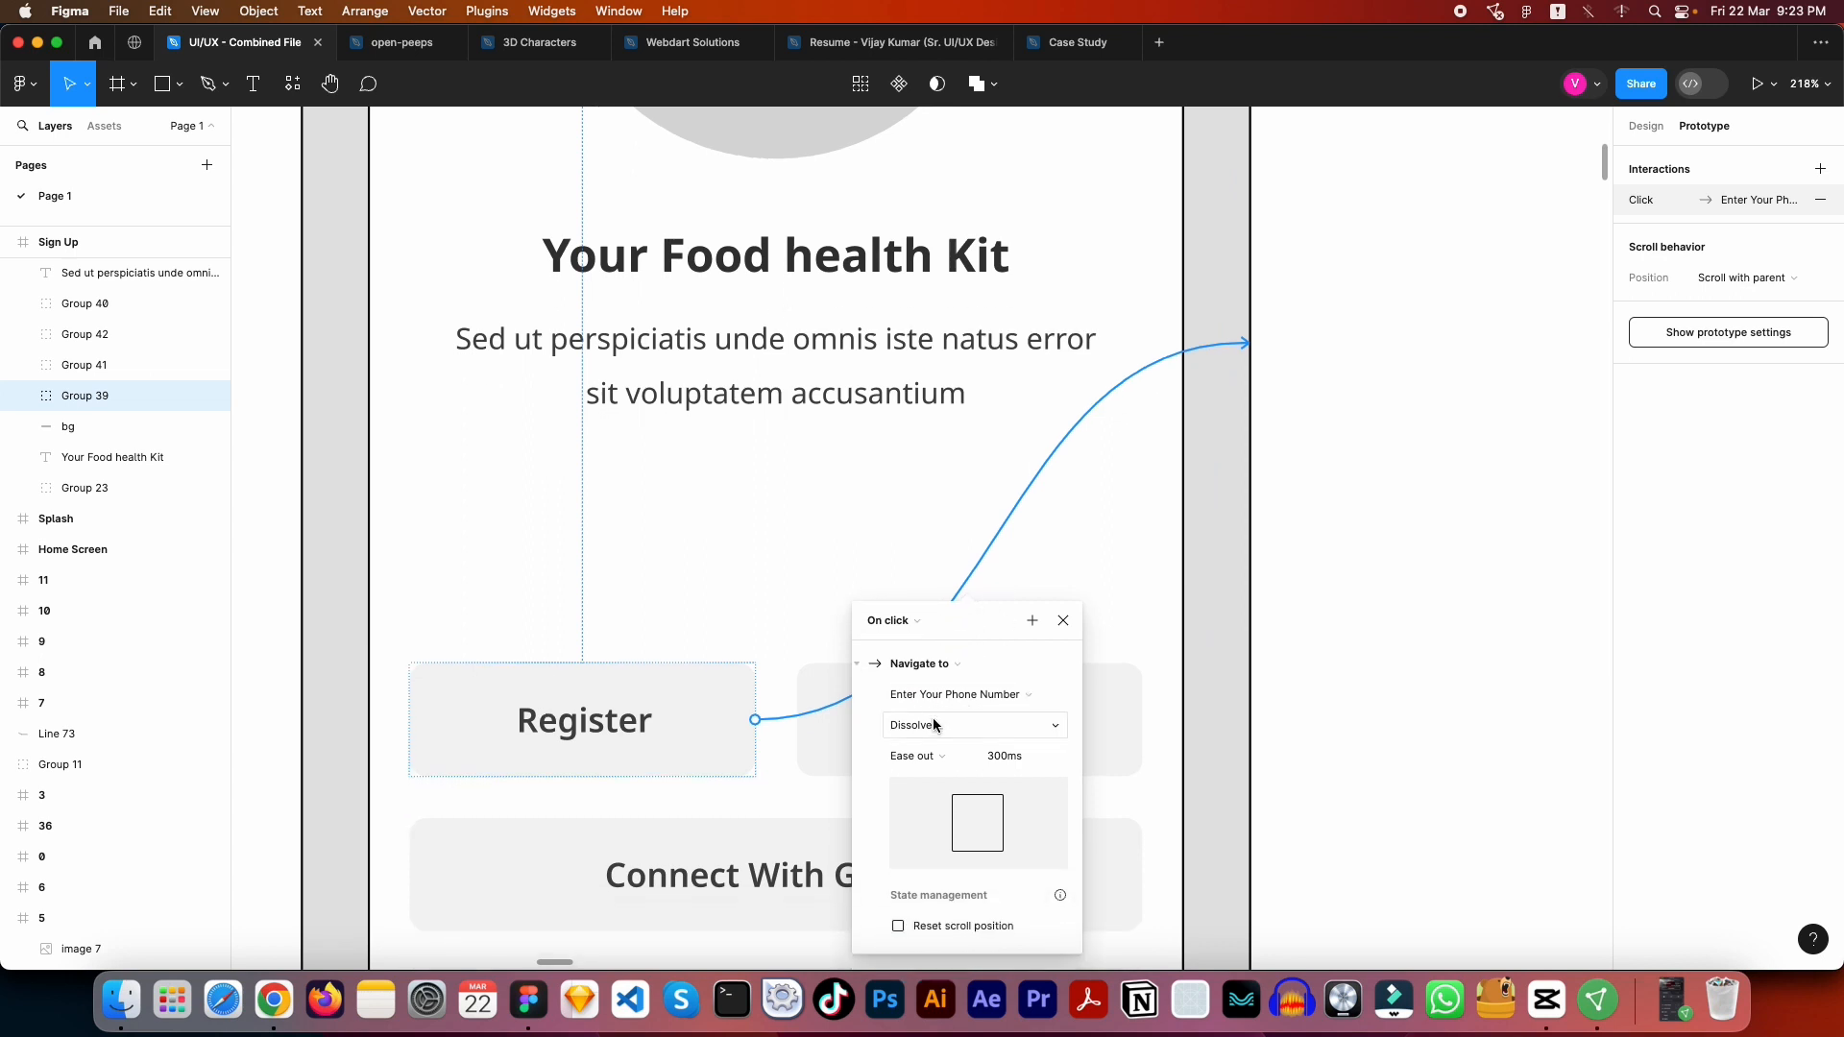
# - Try the Slide in and Push animations on the Register button's link
pyautogui.click(935, 725)
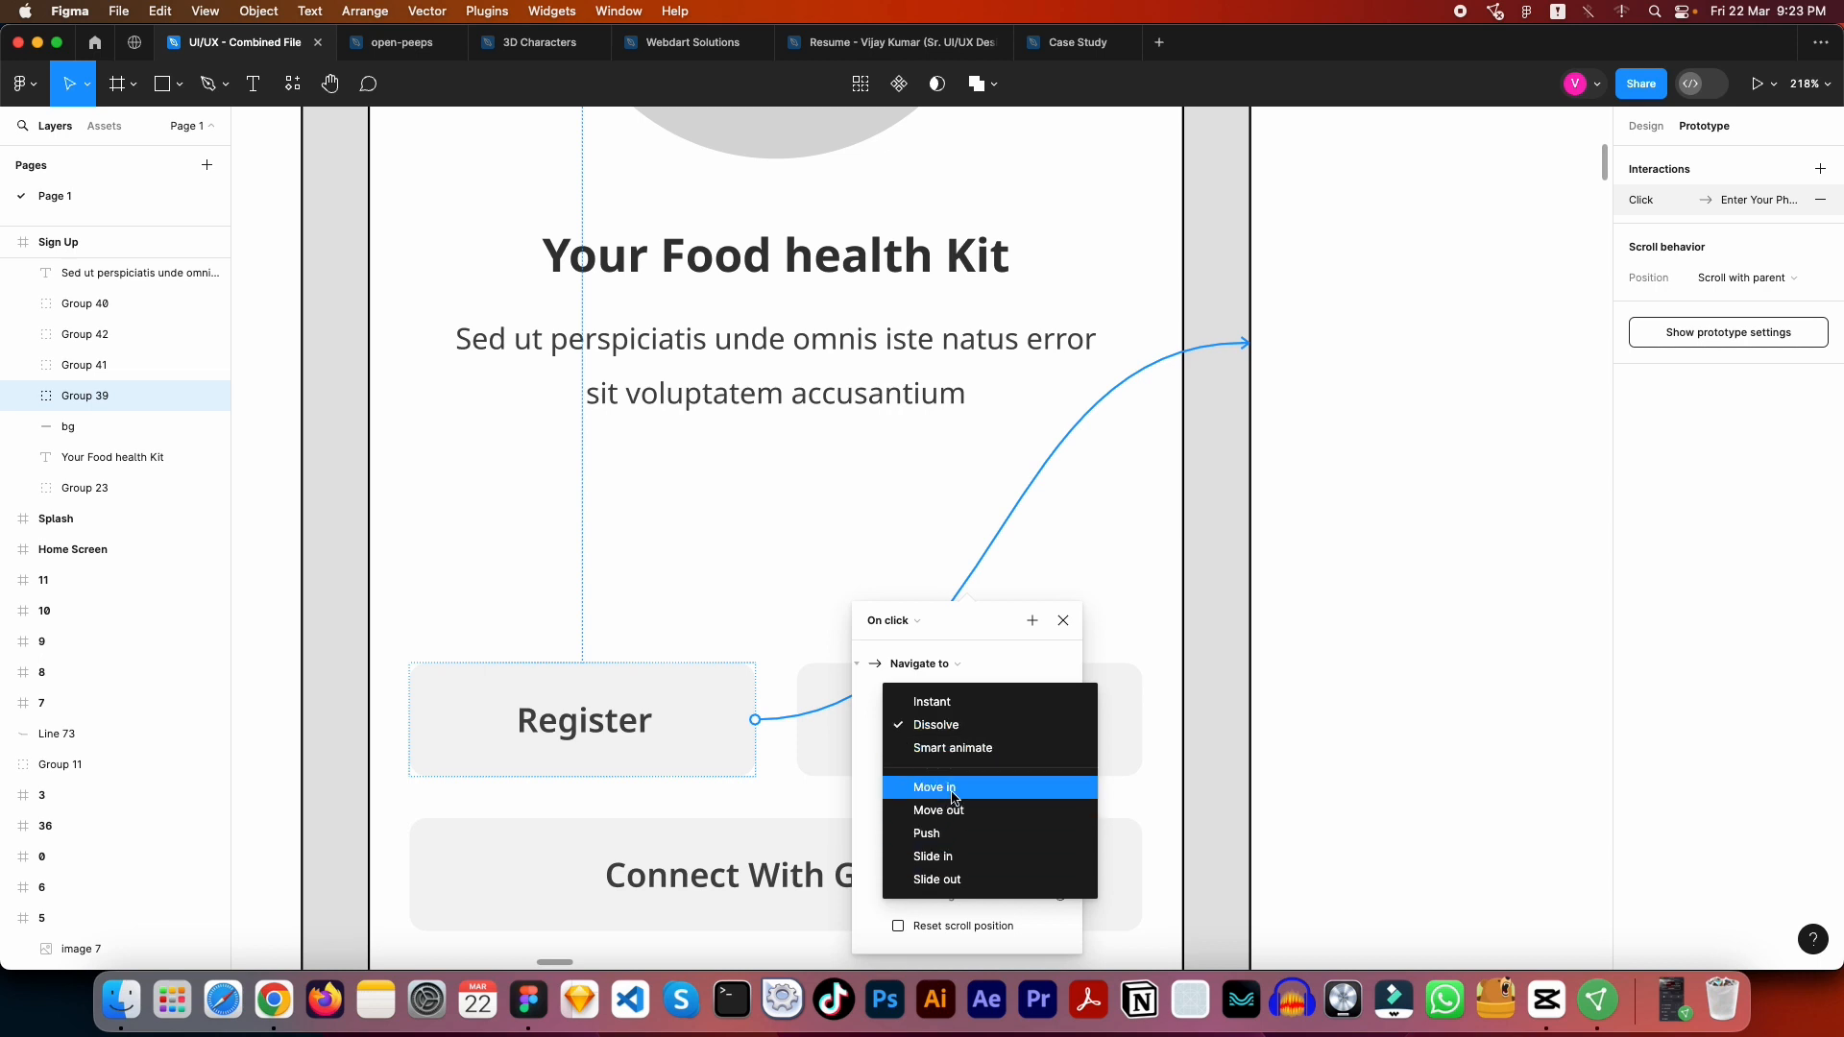
pyautogui.click(957, 857)
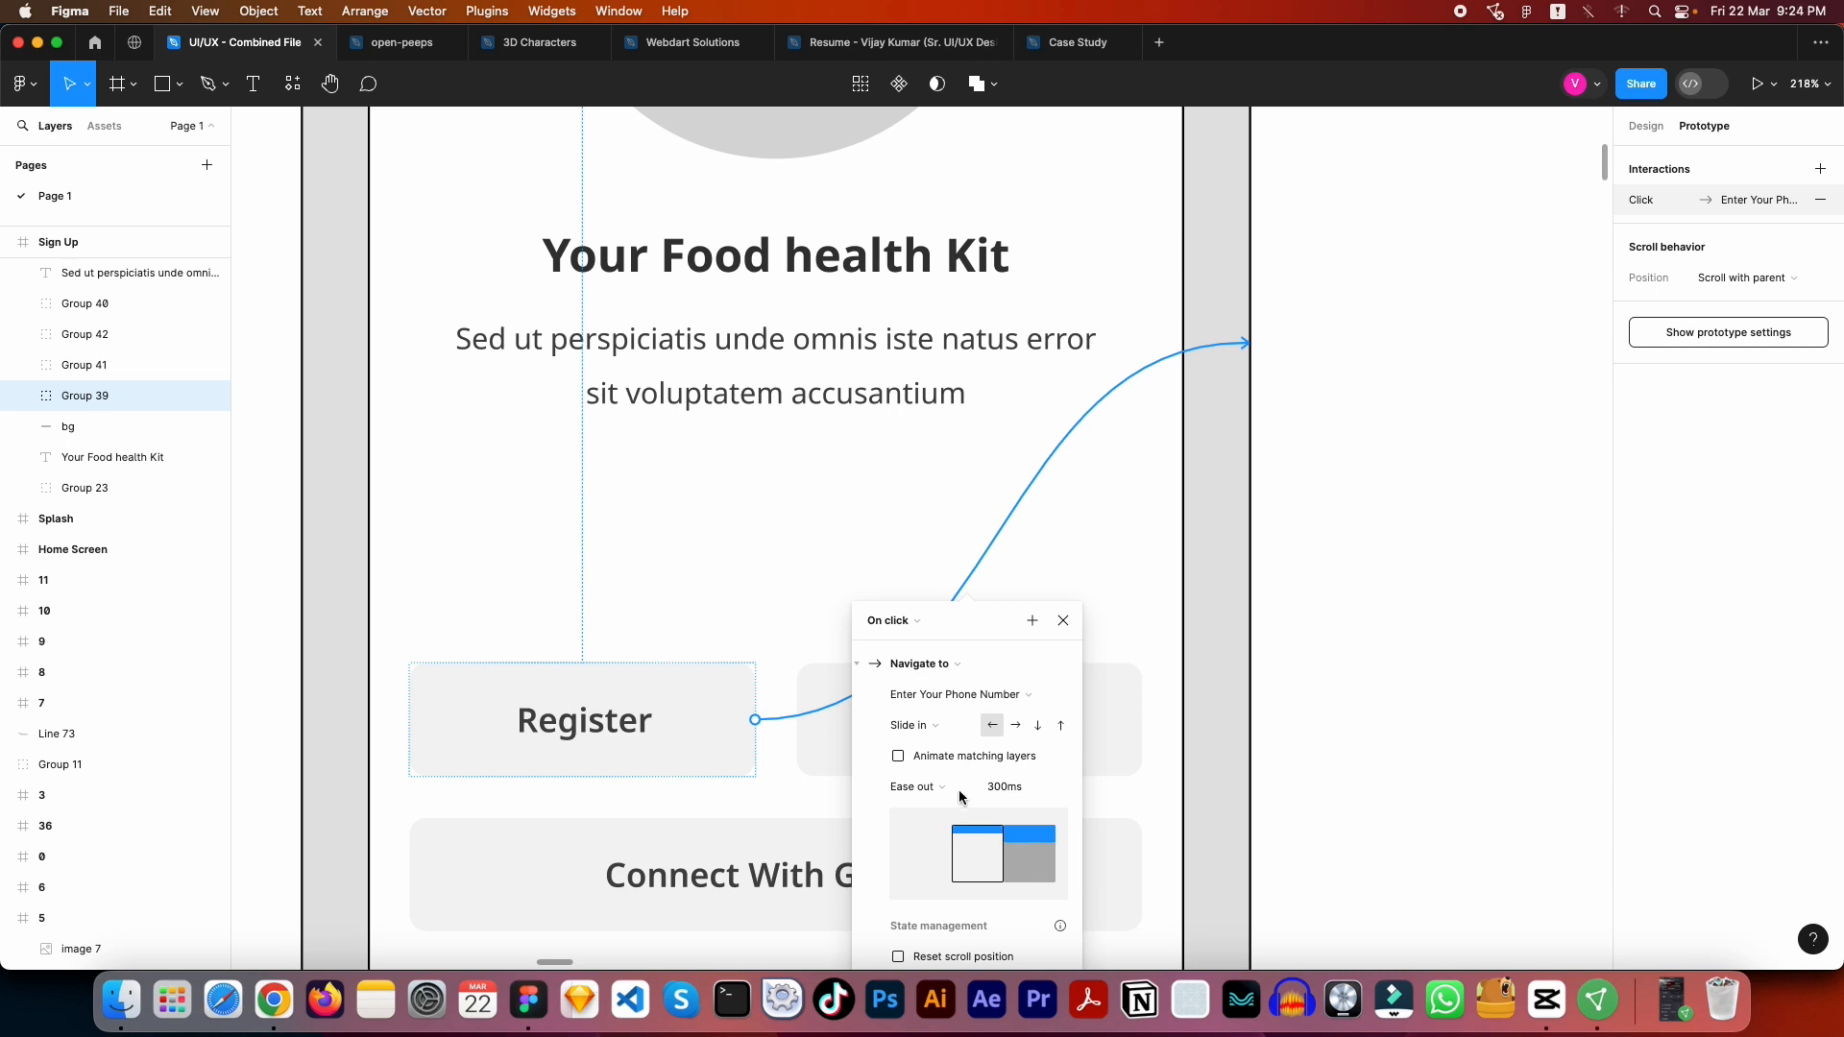
pyautogui.click(927, 734)
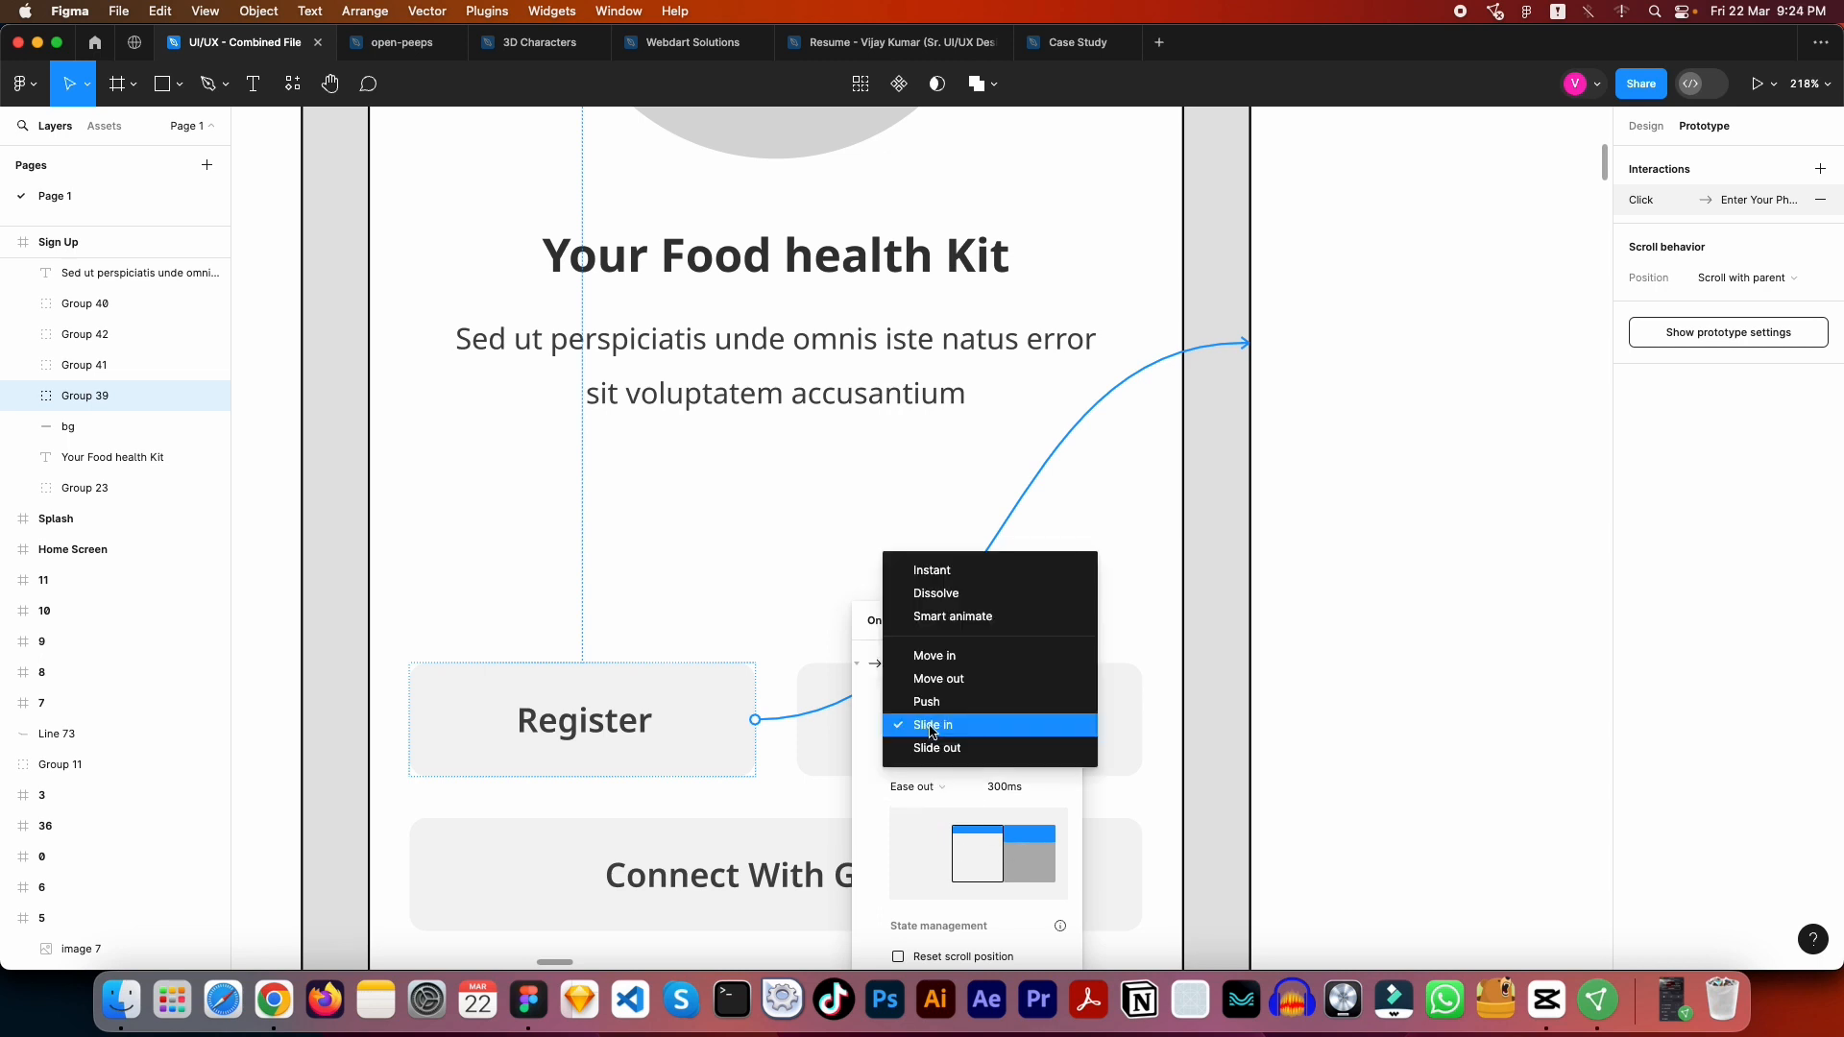
pyautogui.click(932, 702)
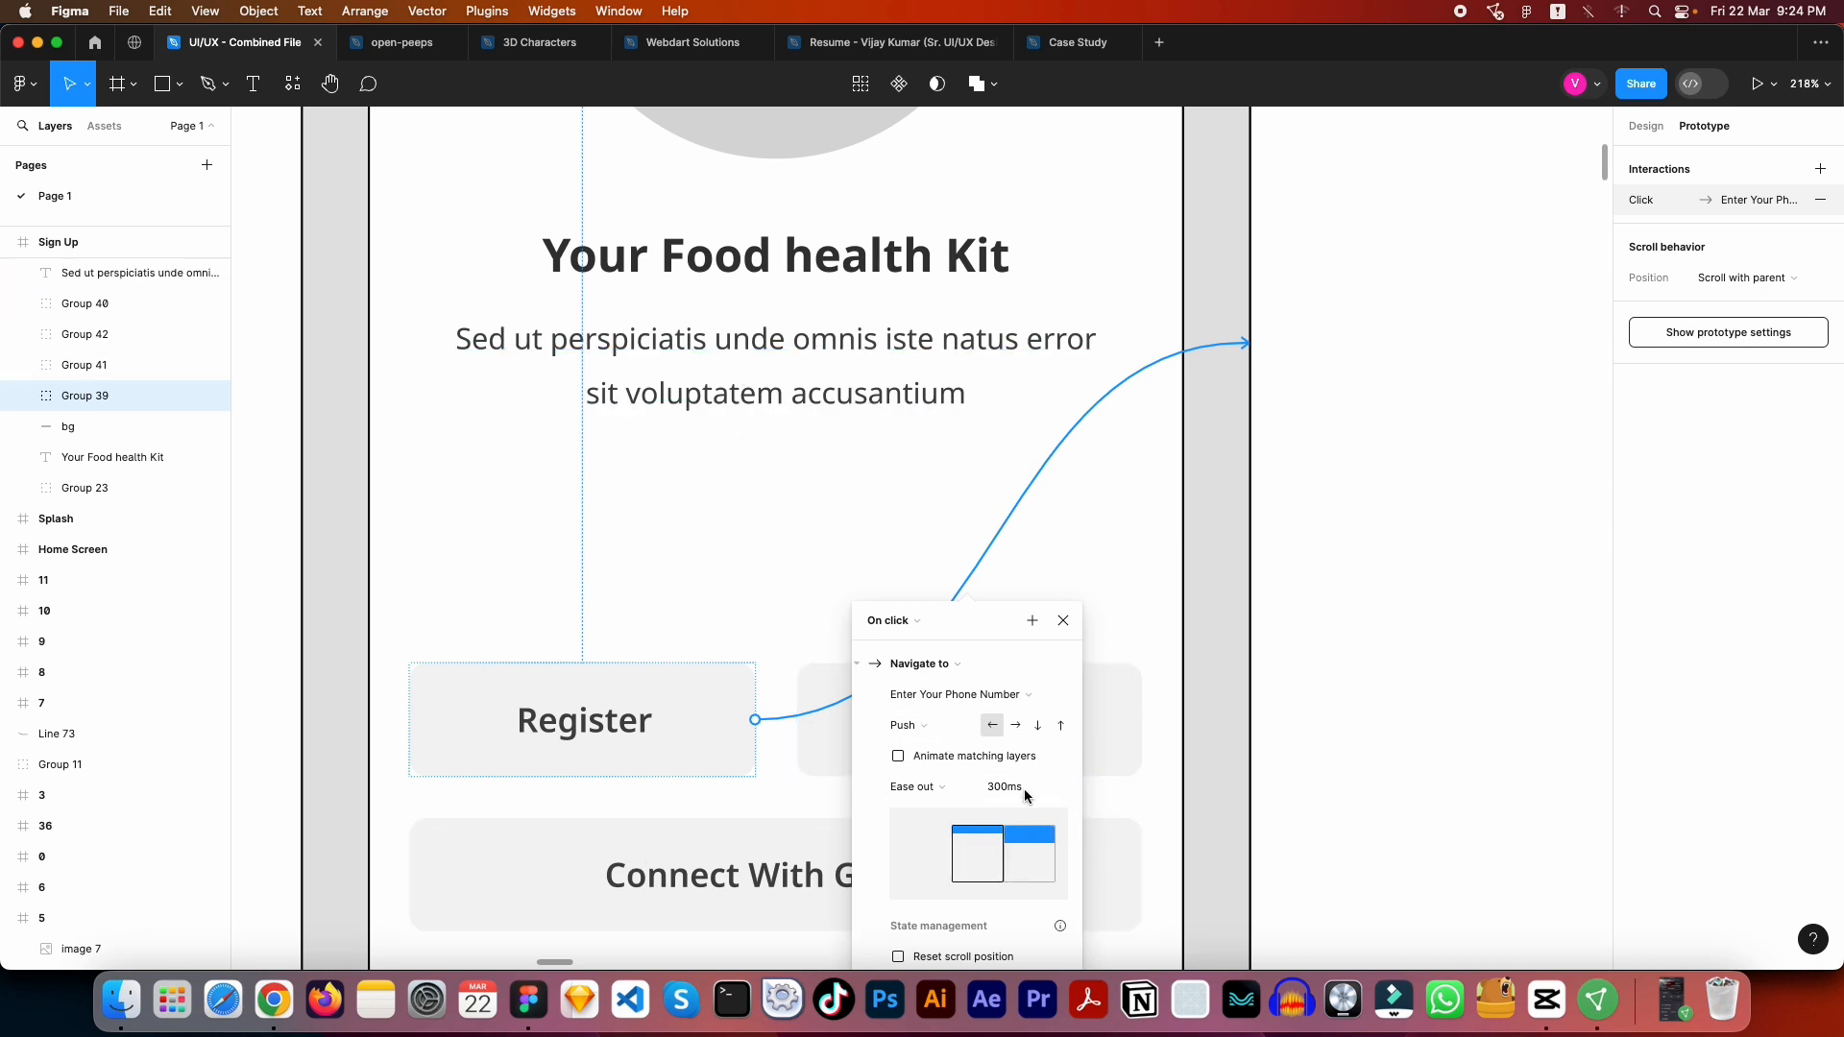
# - Set the Register link's animation to Move in with the upward direction and close its interaction settings
pyautogui.click(924, 726)
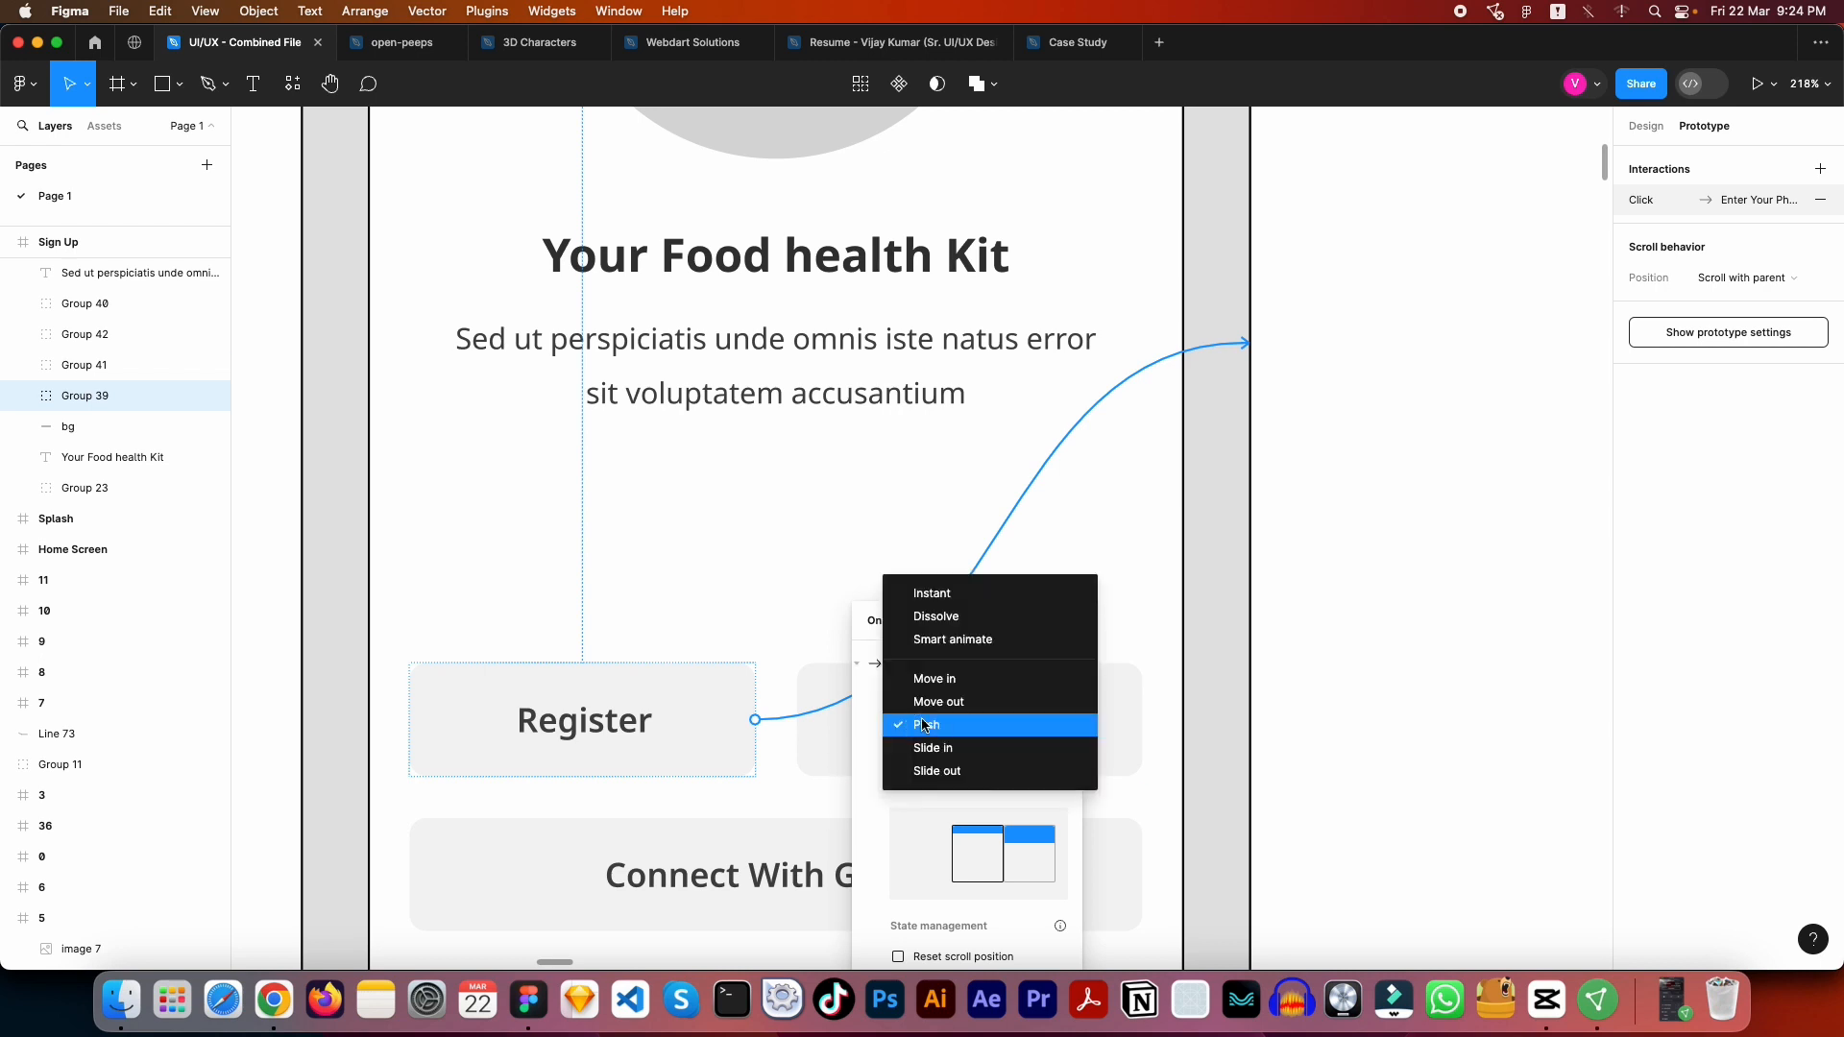
pyautogui.click(935, 682)
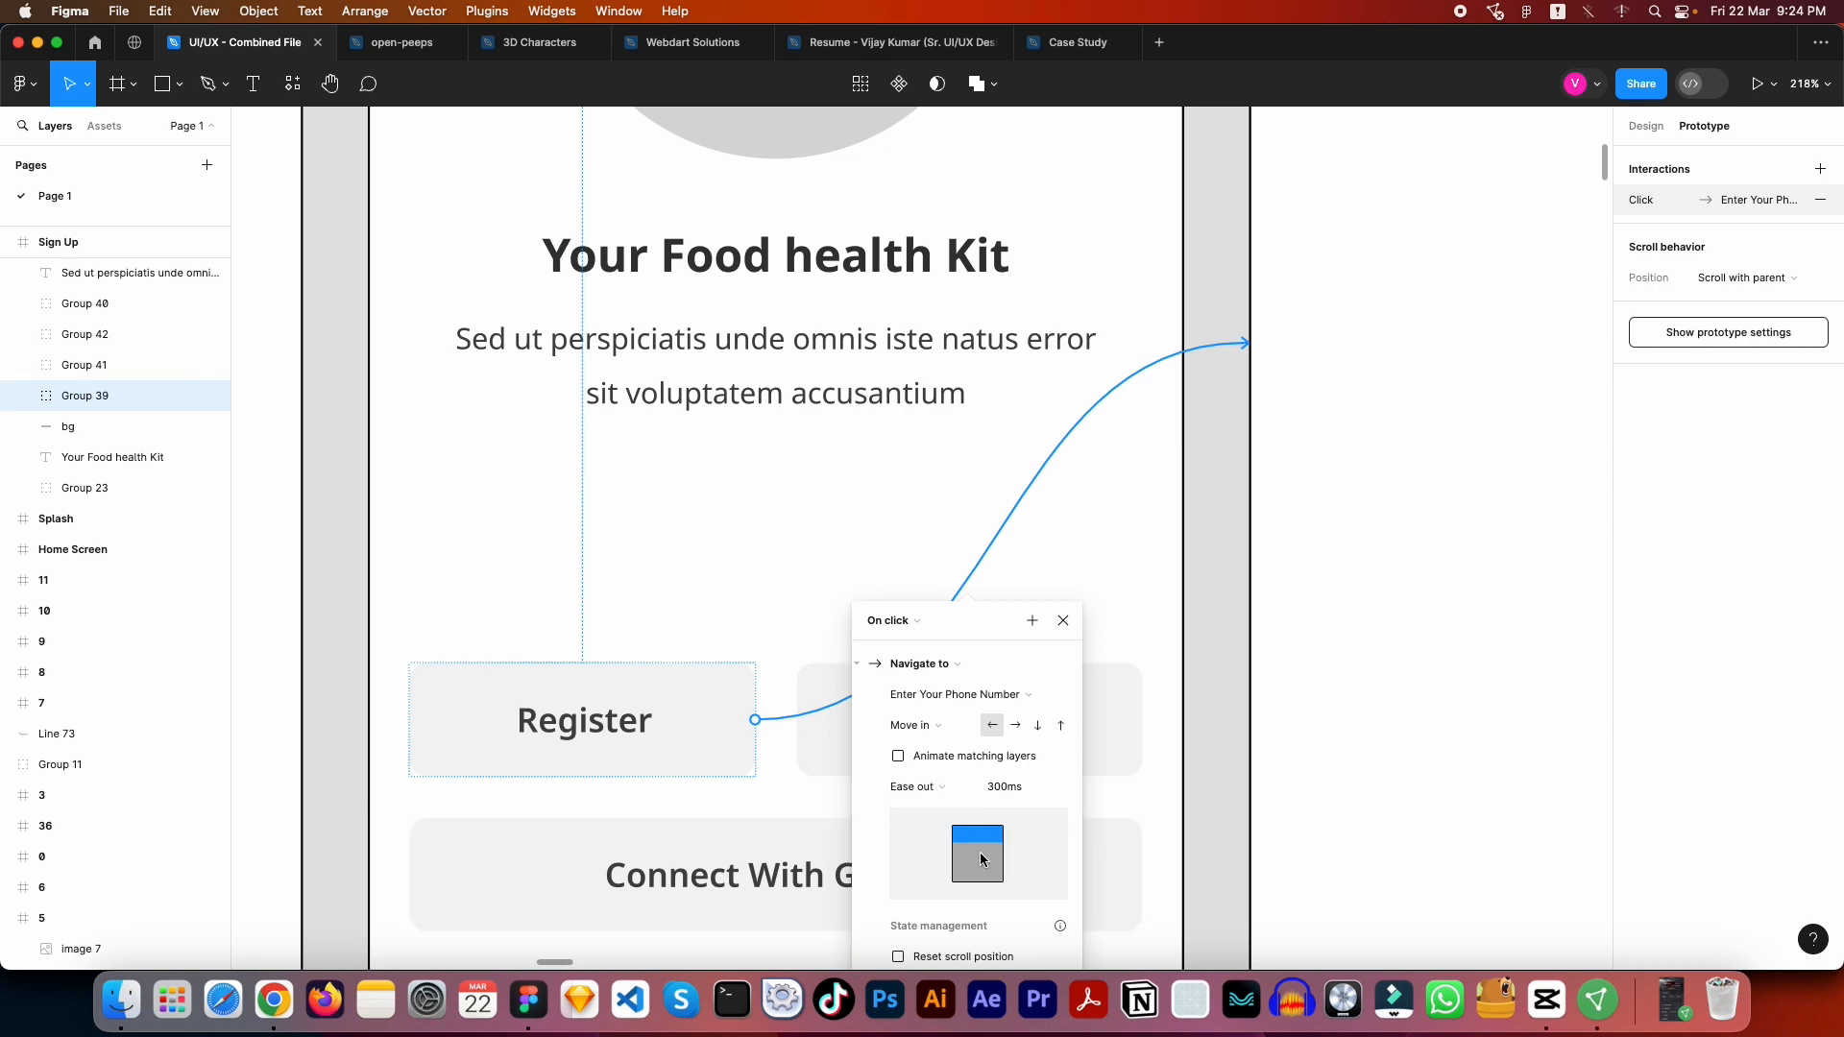
pyautogui.scroll(-1, 855, 858)
pyautogui.scroll(-3, 854, 857)
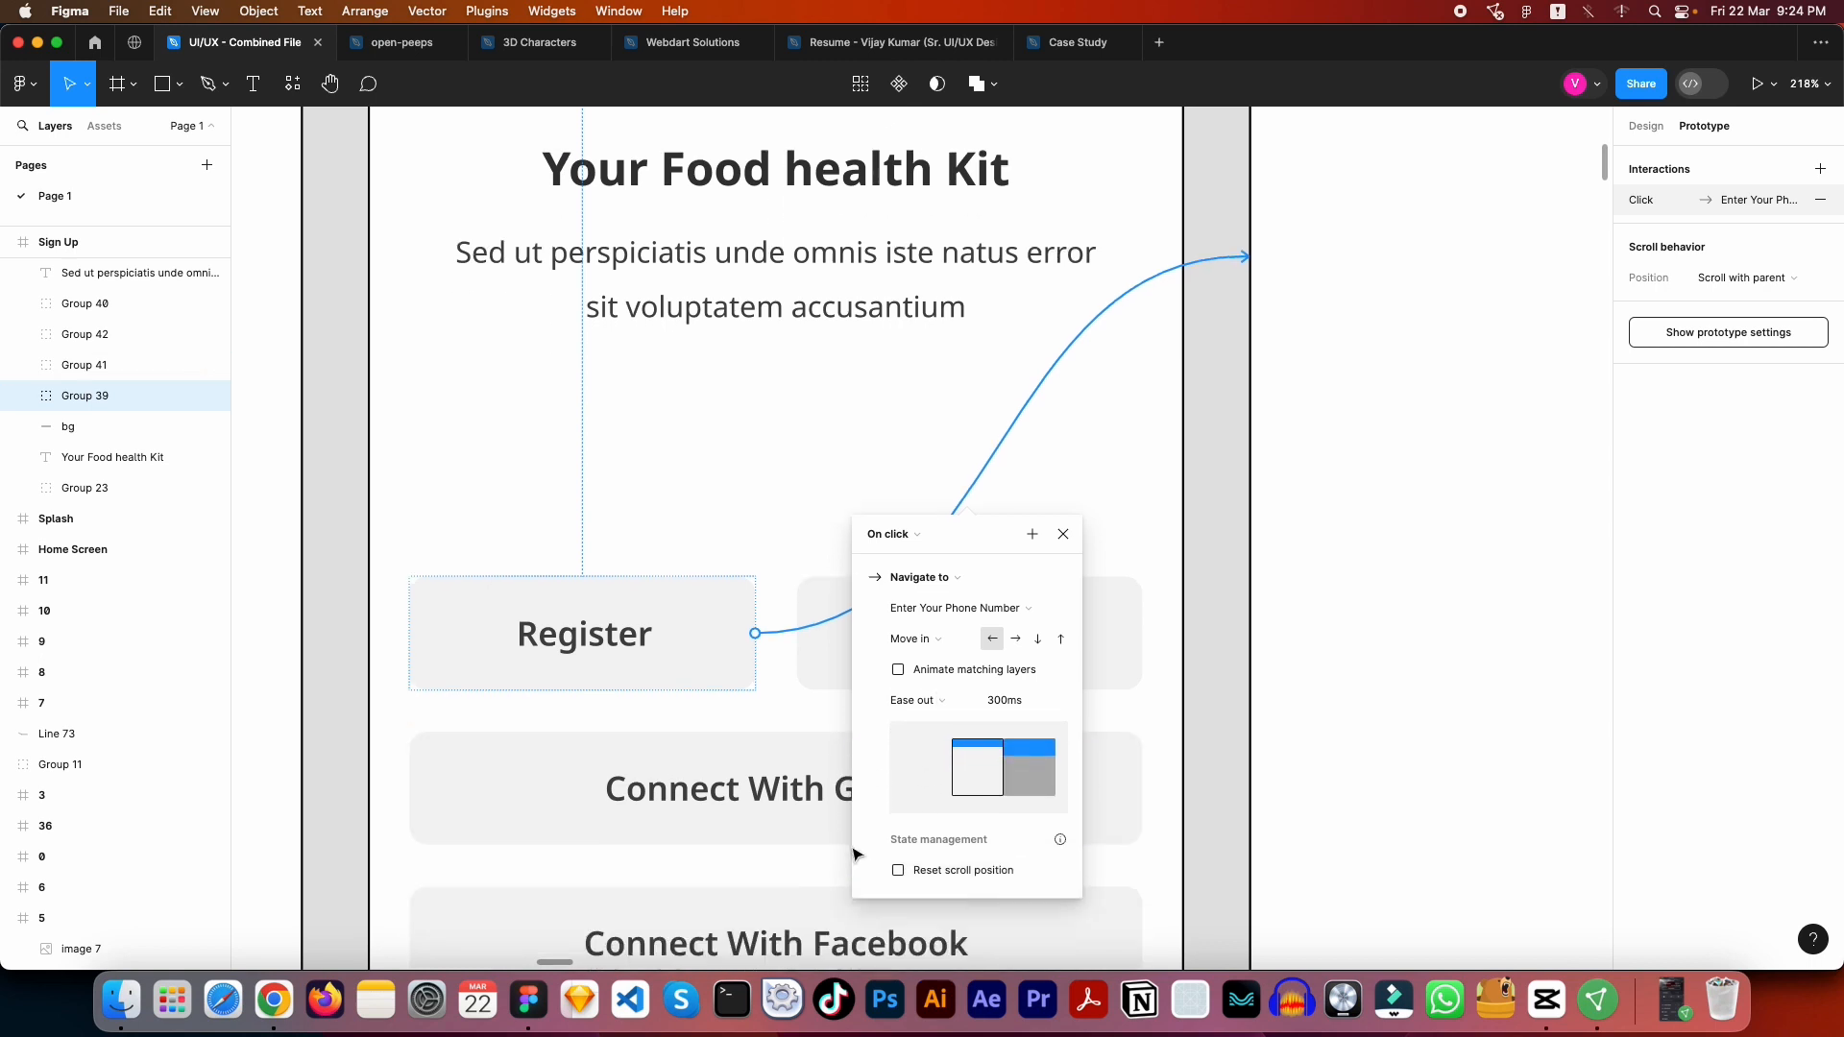
pyautogui.click(1039, 639)
pyautogui.click(1063, 639)
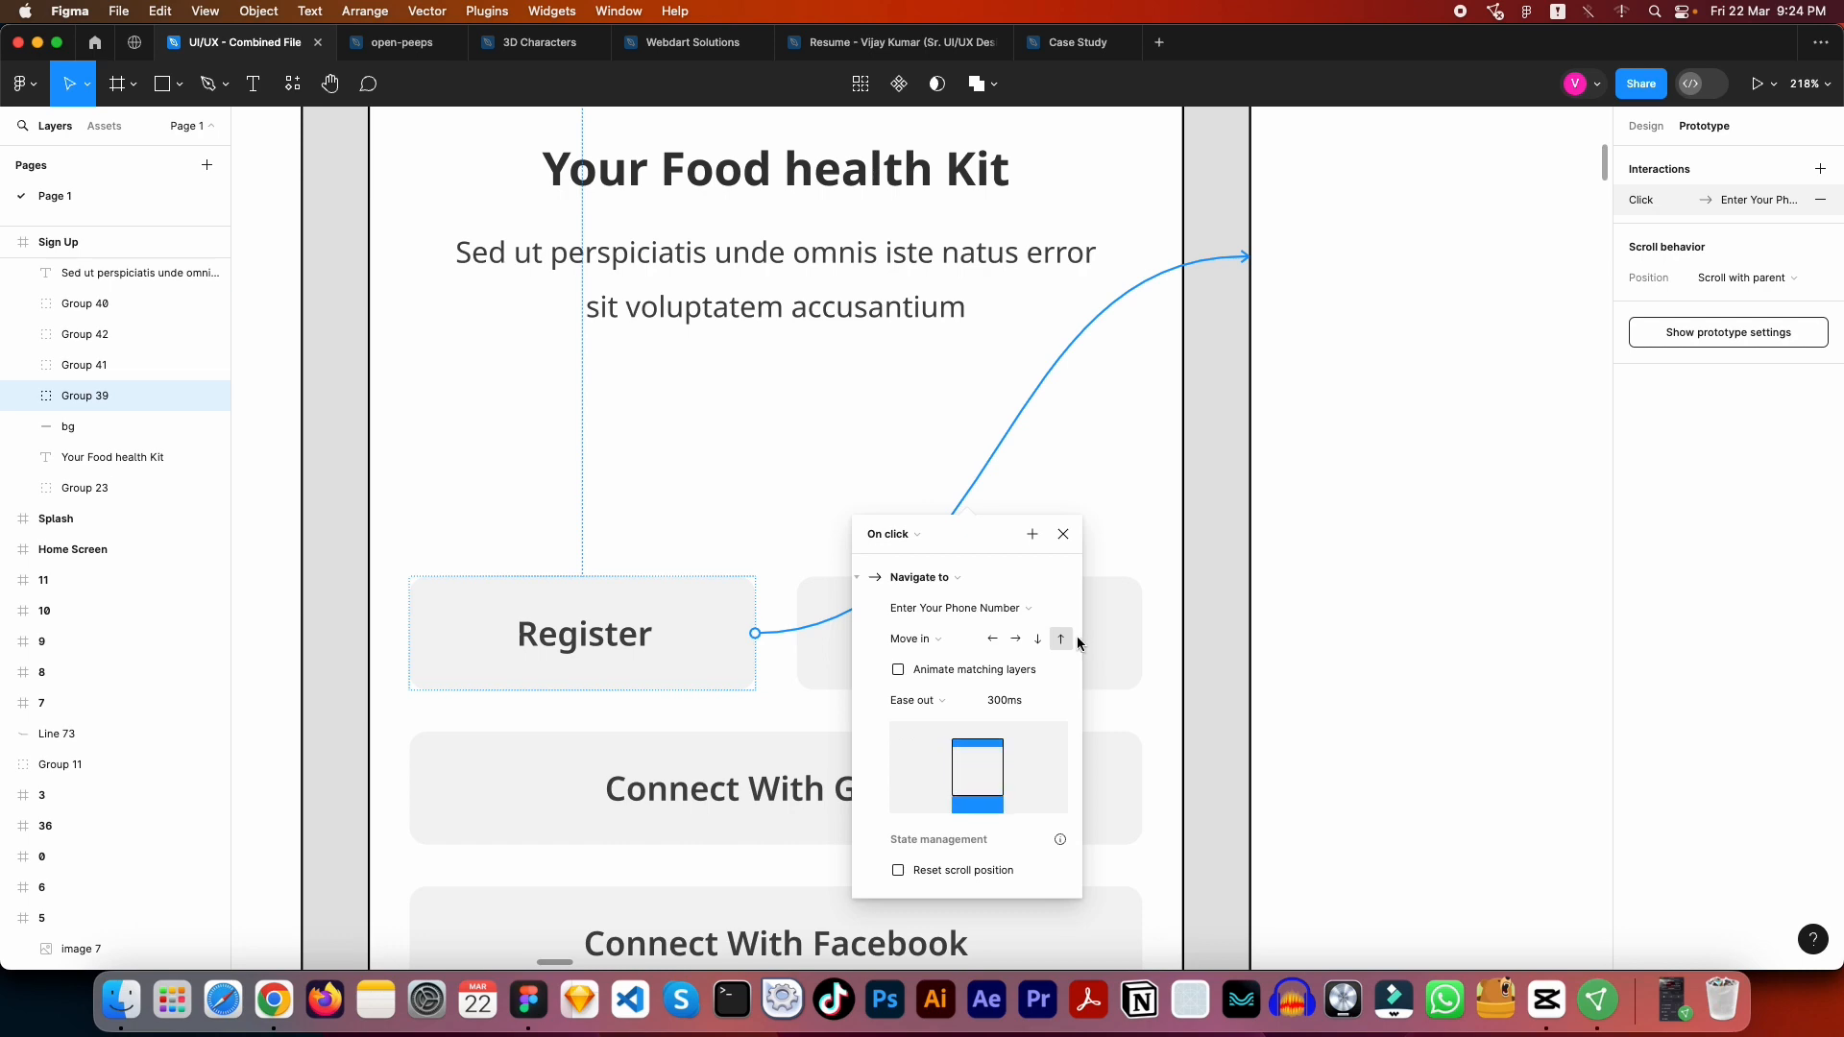
pyautogui.scroll(-8, 1153, 586)
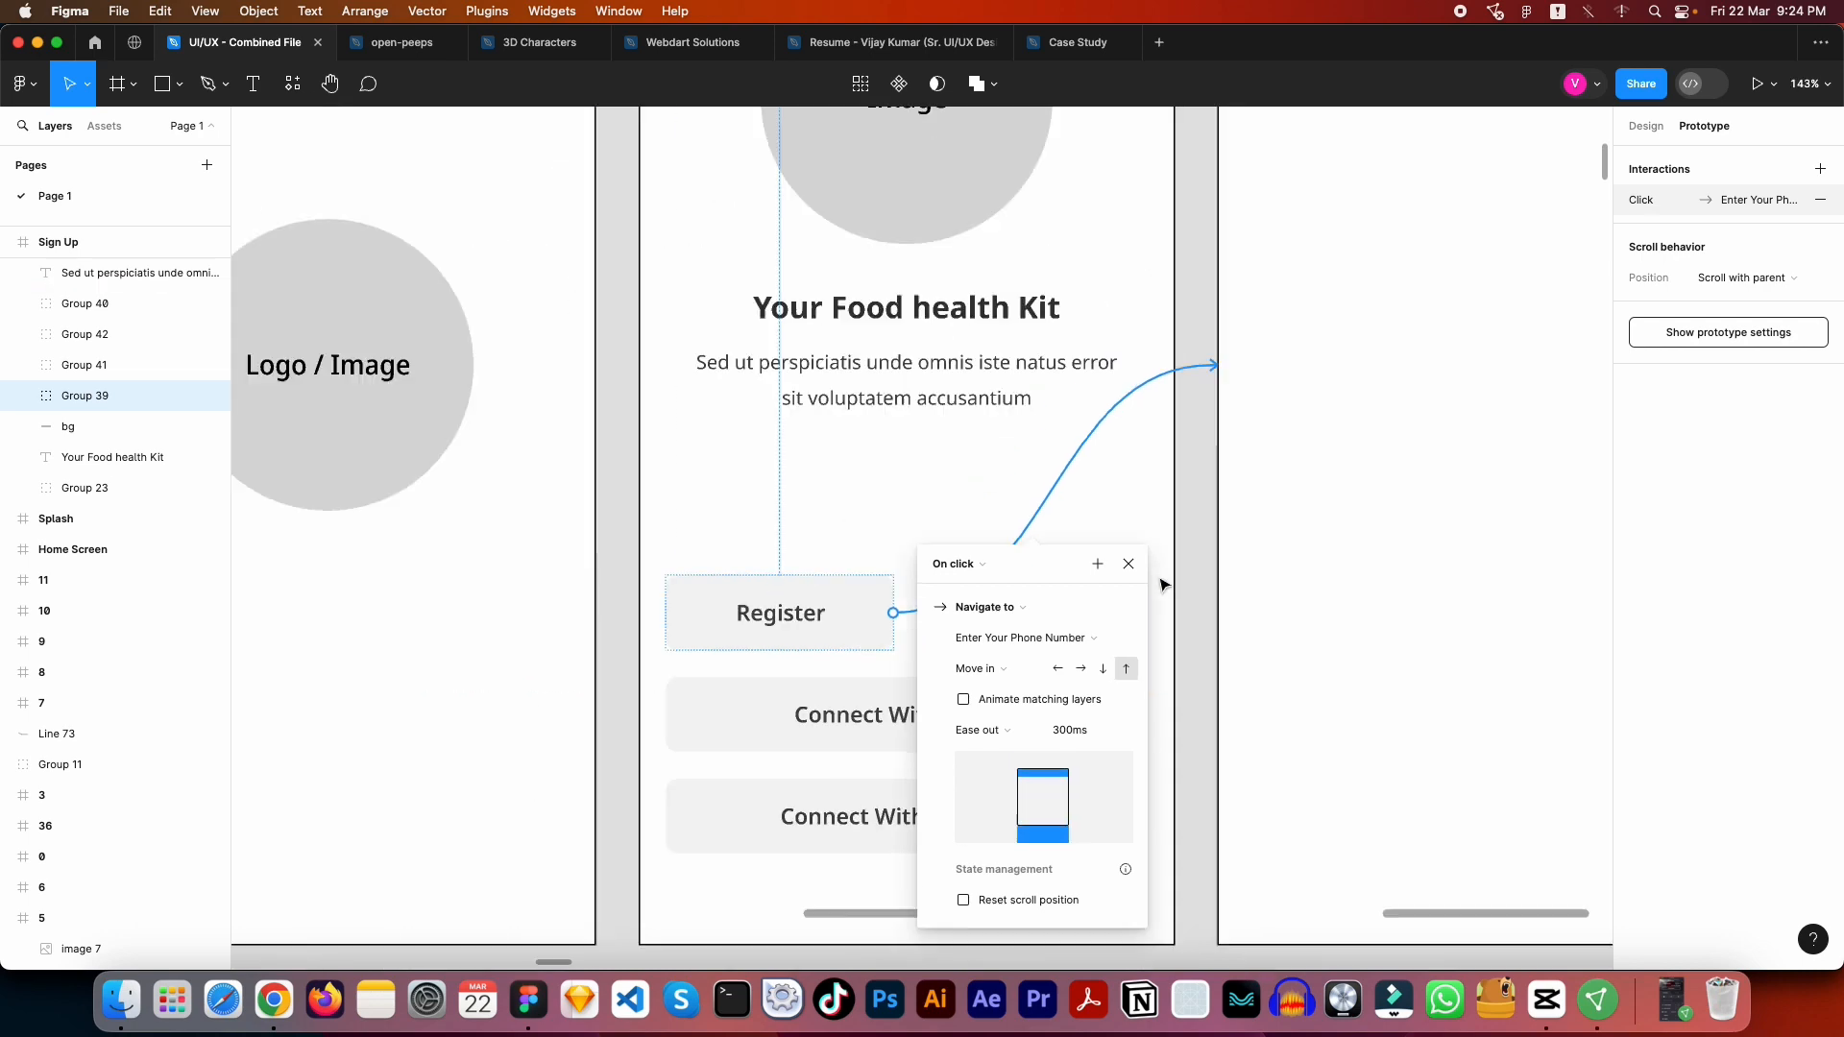
pyautogui.click(693, 181)
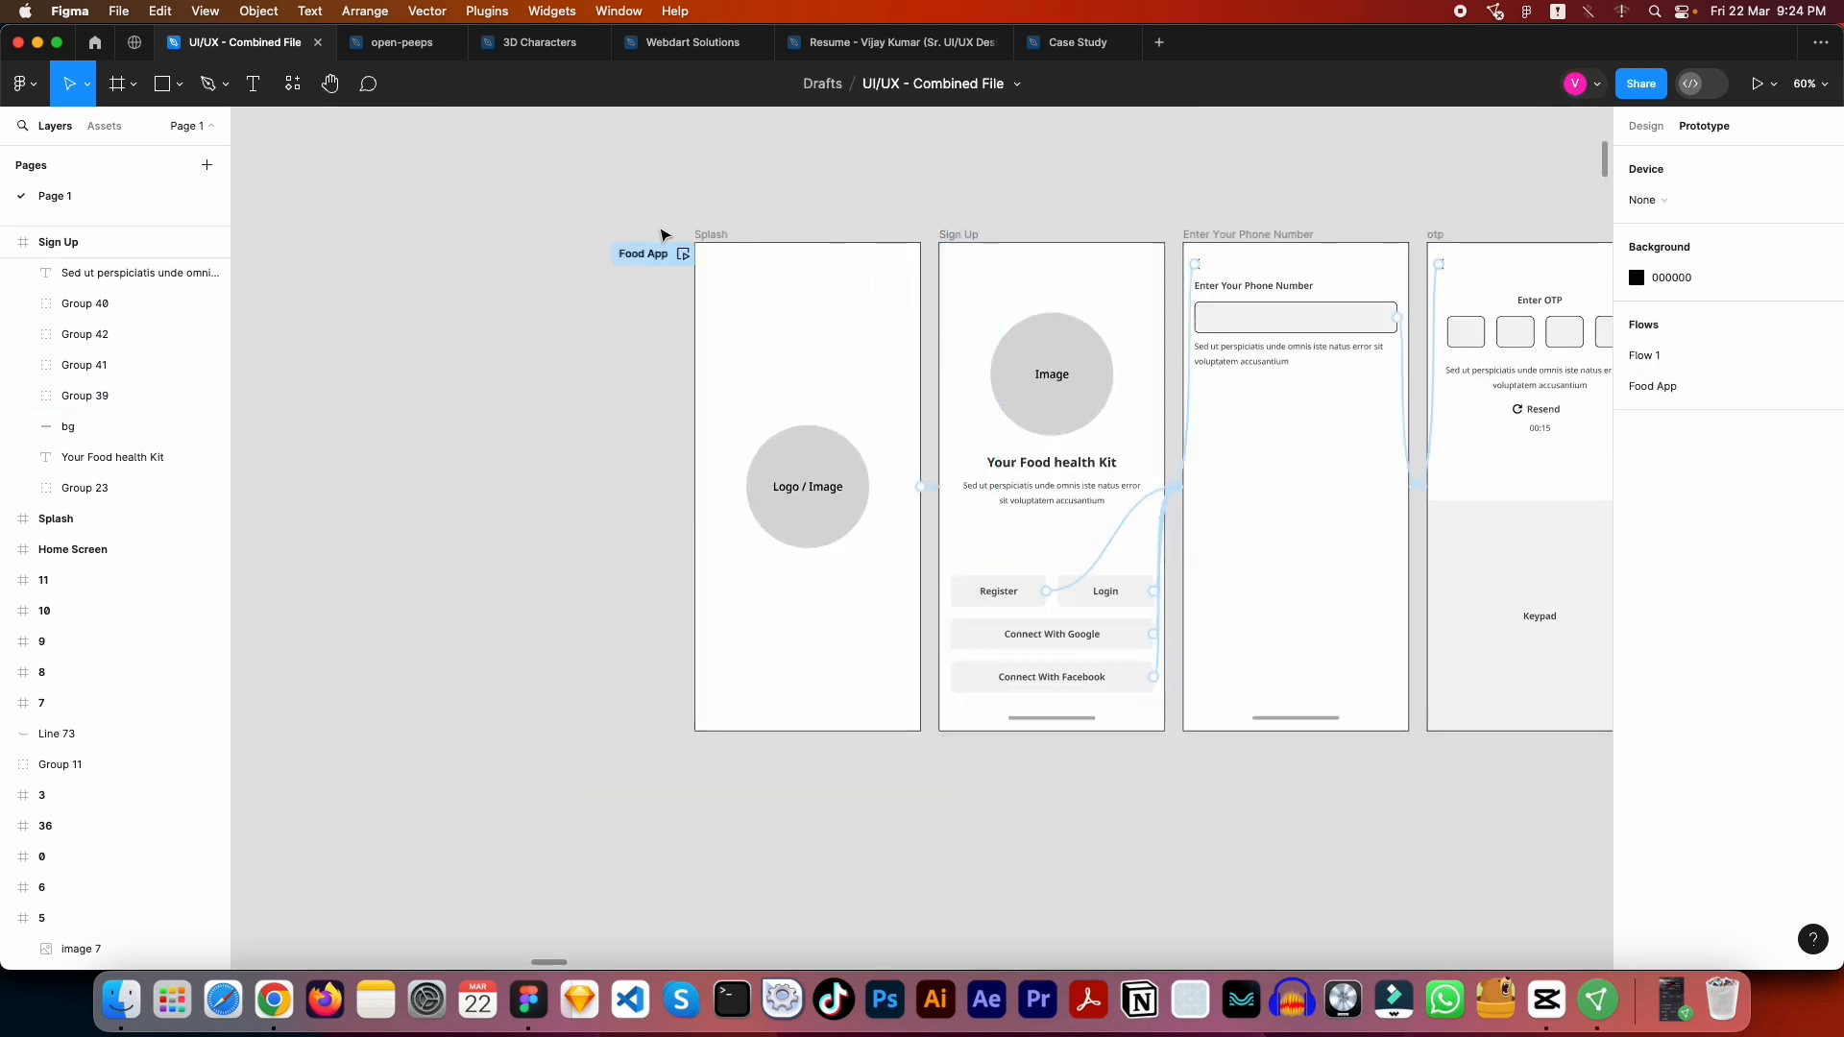
# - Play the Food App flow preview to check the Register transition and the back arrow's return to Sign Up, closing the preview
pyautogui.click(681, 255)
pyautogui.click(682, 255)
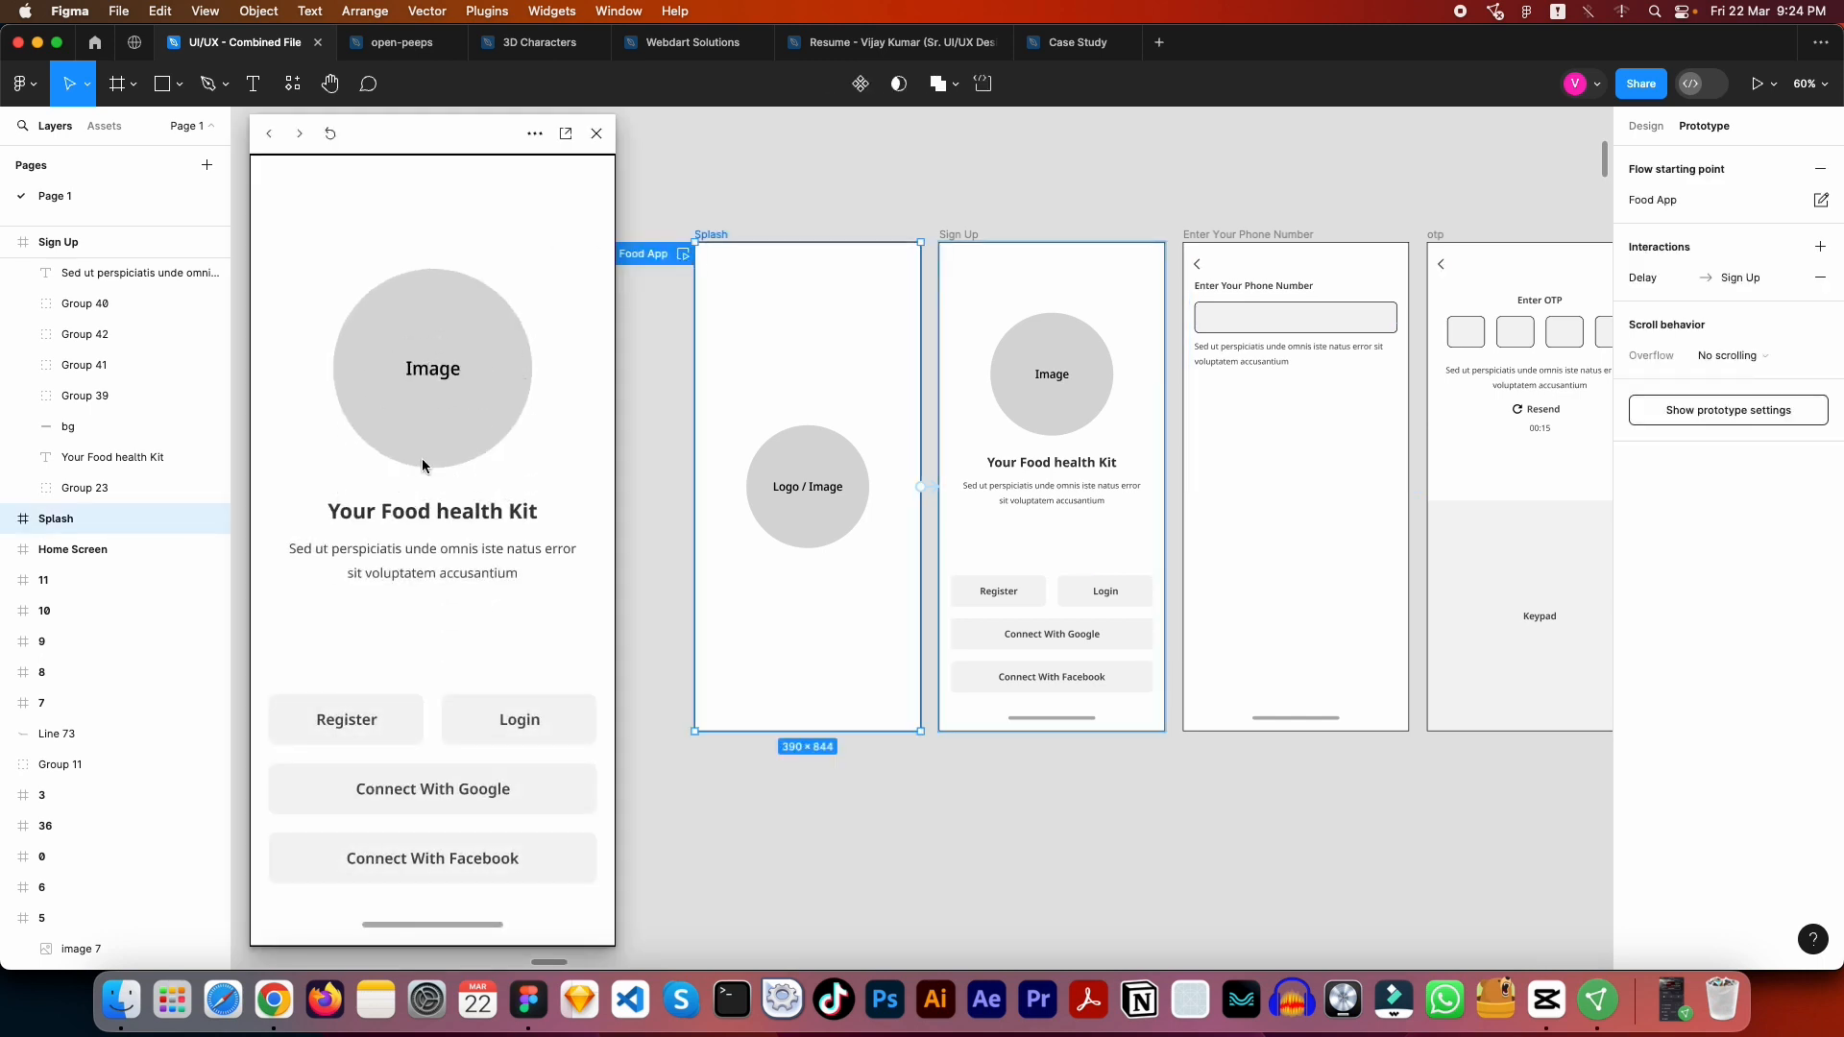
pyautogui.click(381, 722)
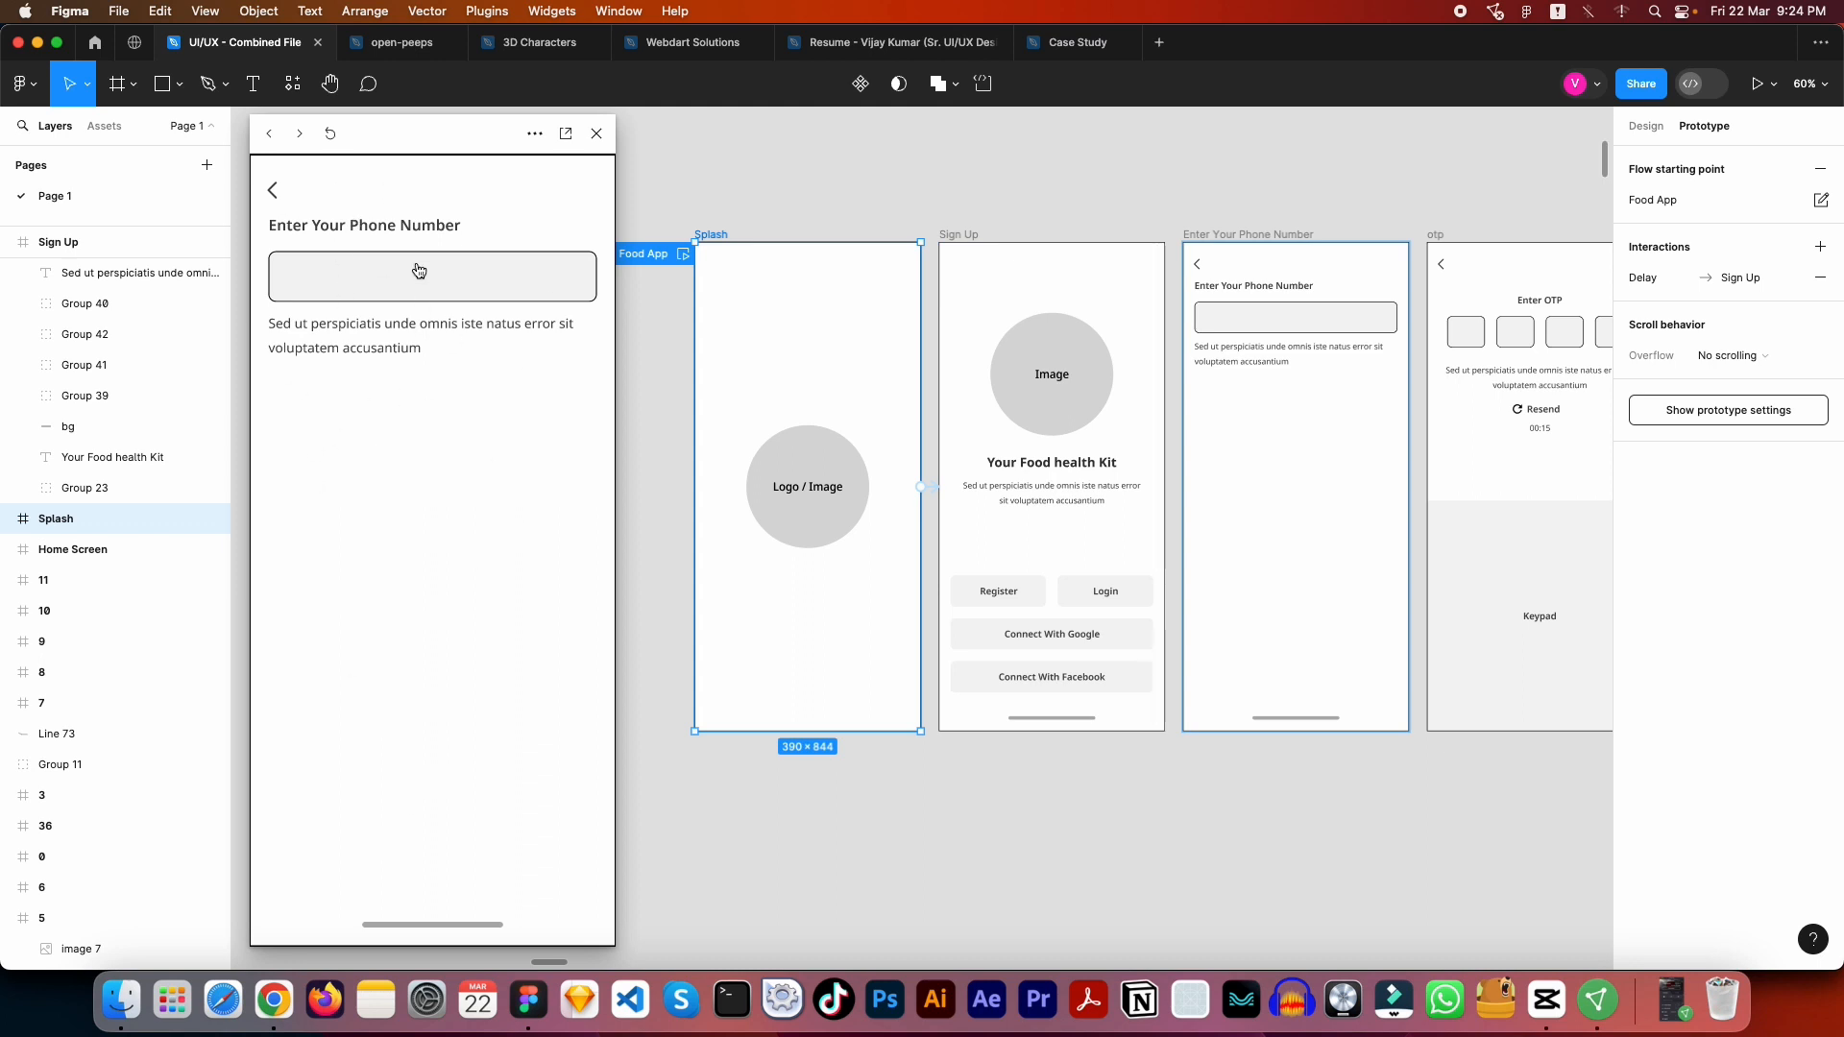
pyautogui.click(273, 197)
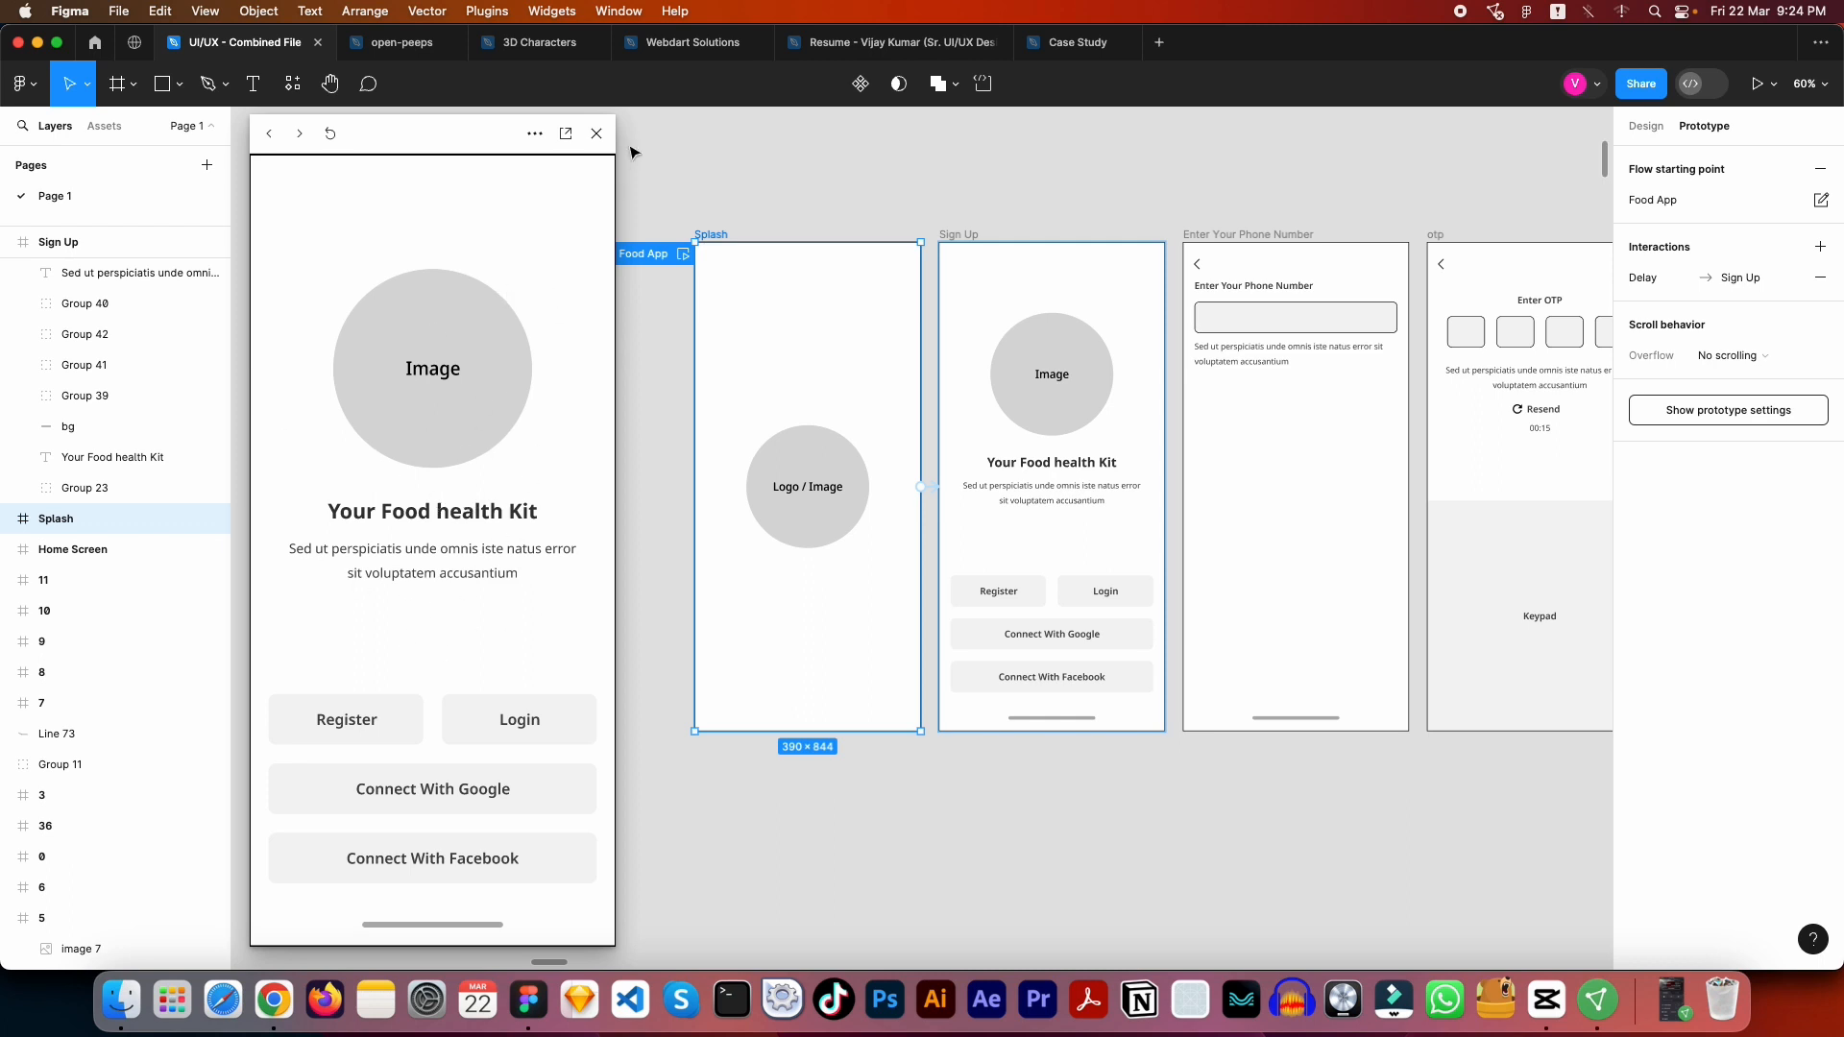
pyautogui.click(597, 133)
pyautogui.moveTo(1162, 200); pyautogui.dragTo(753, 234)
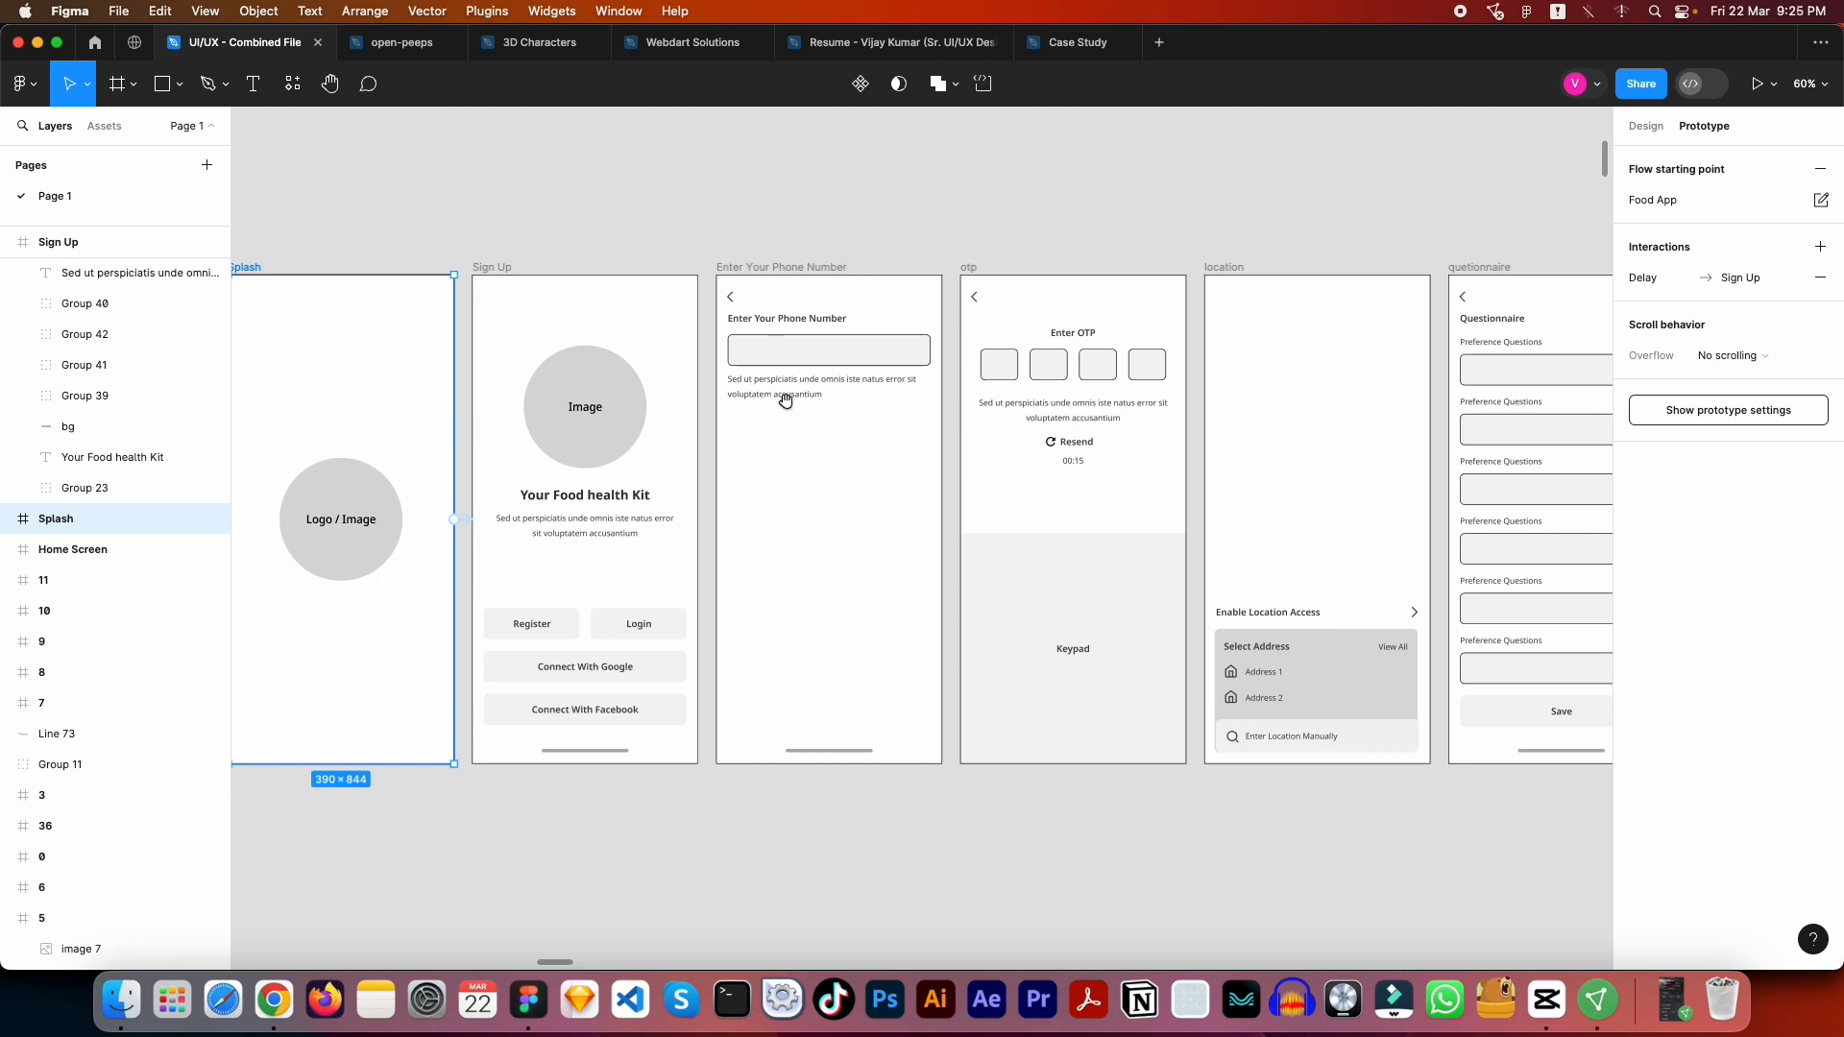
# - Examine the Enter Your Phone Number frame's connections and the phone number field's link to the otp frame
pyautogui.hscroll(3, 827, 481)
pyautogui.hscroll(2, 832, 395)
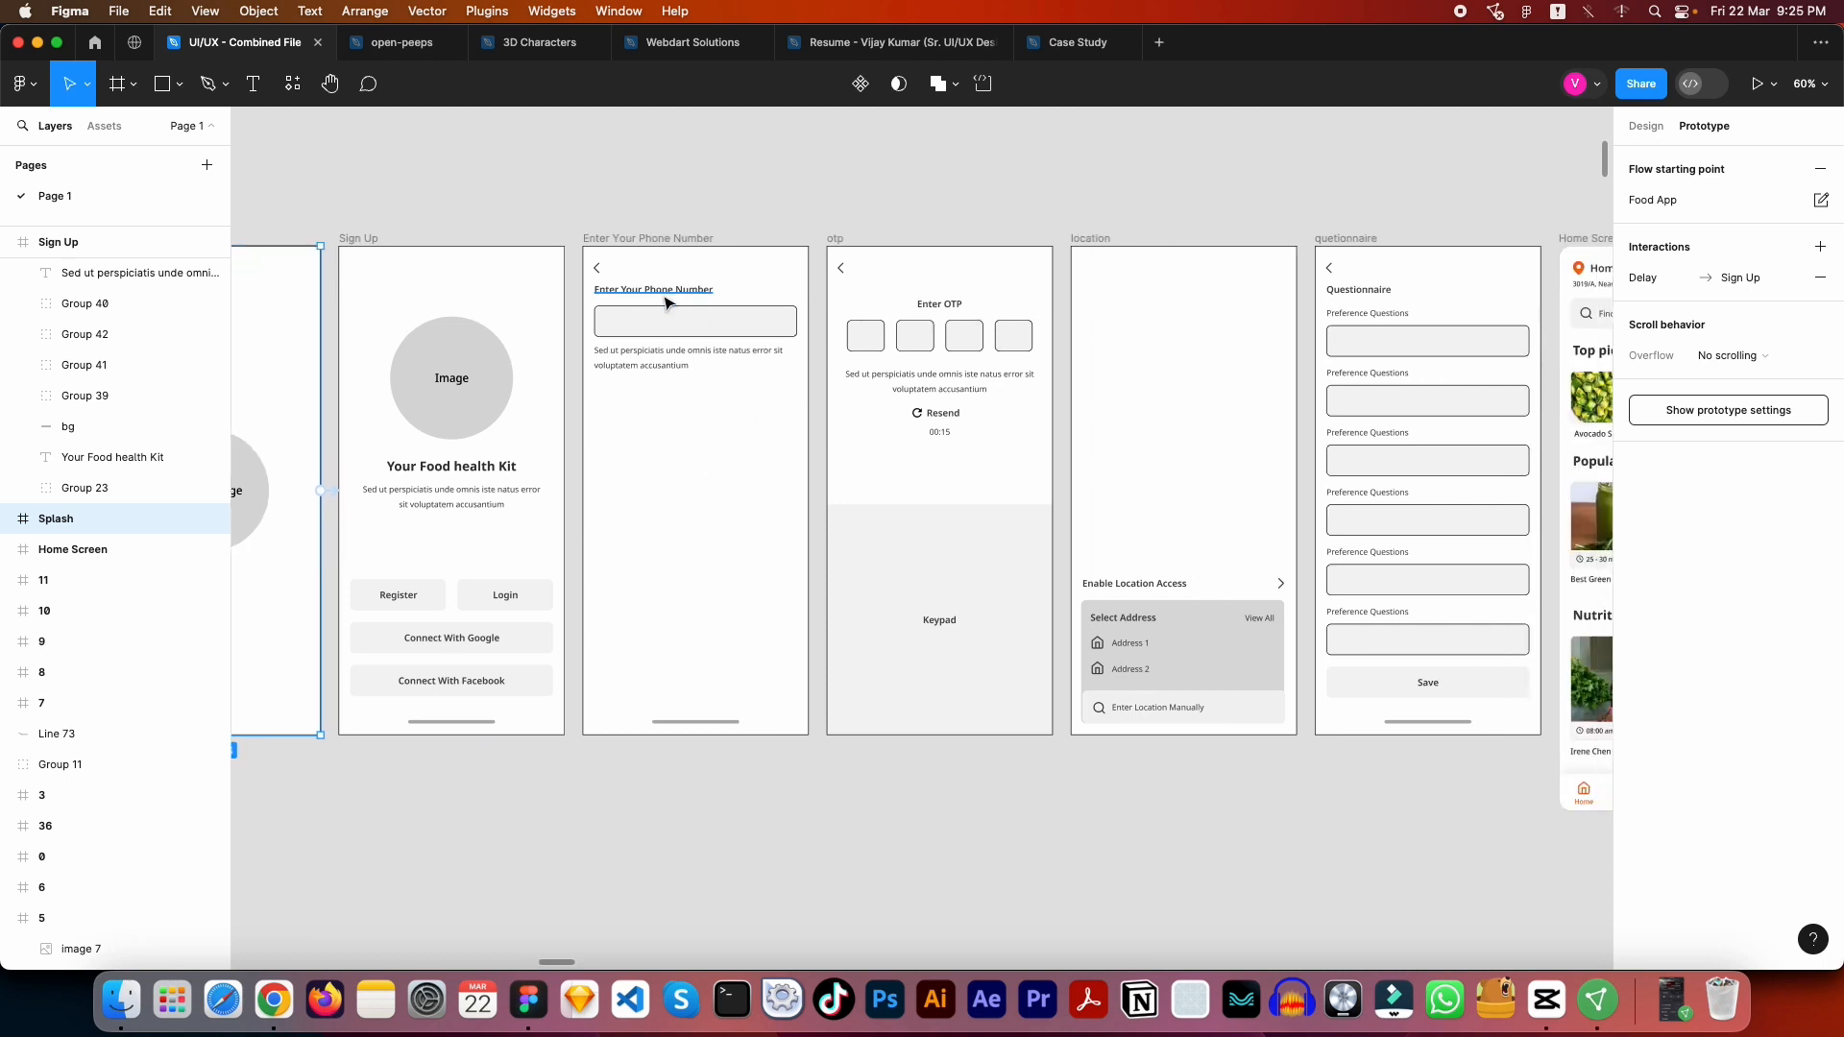
pyautogui.click(668, 317)
pyautogui.click(638, 238)
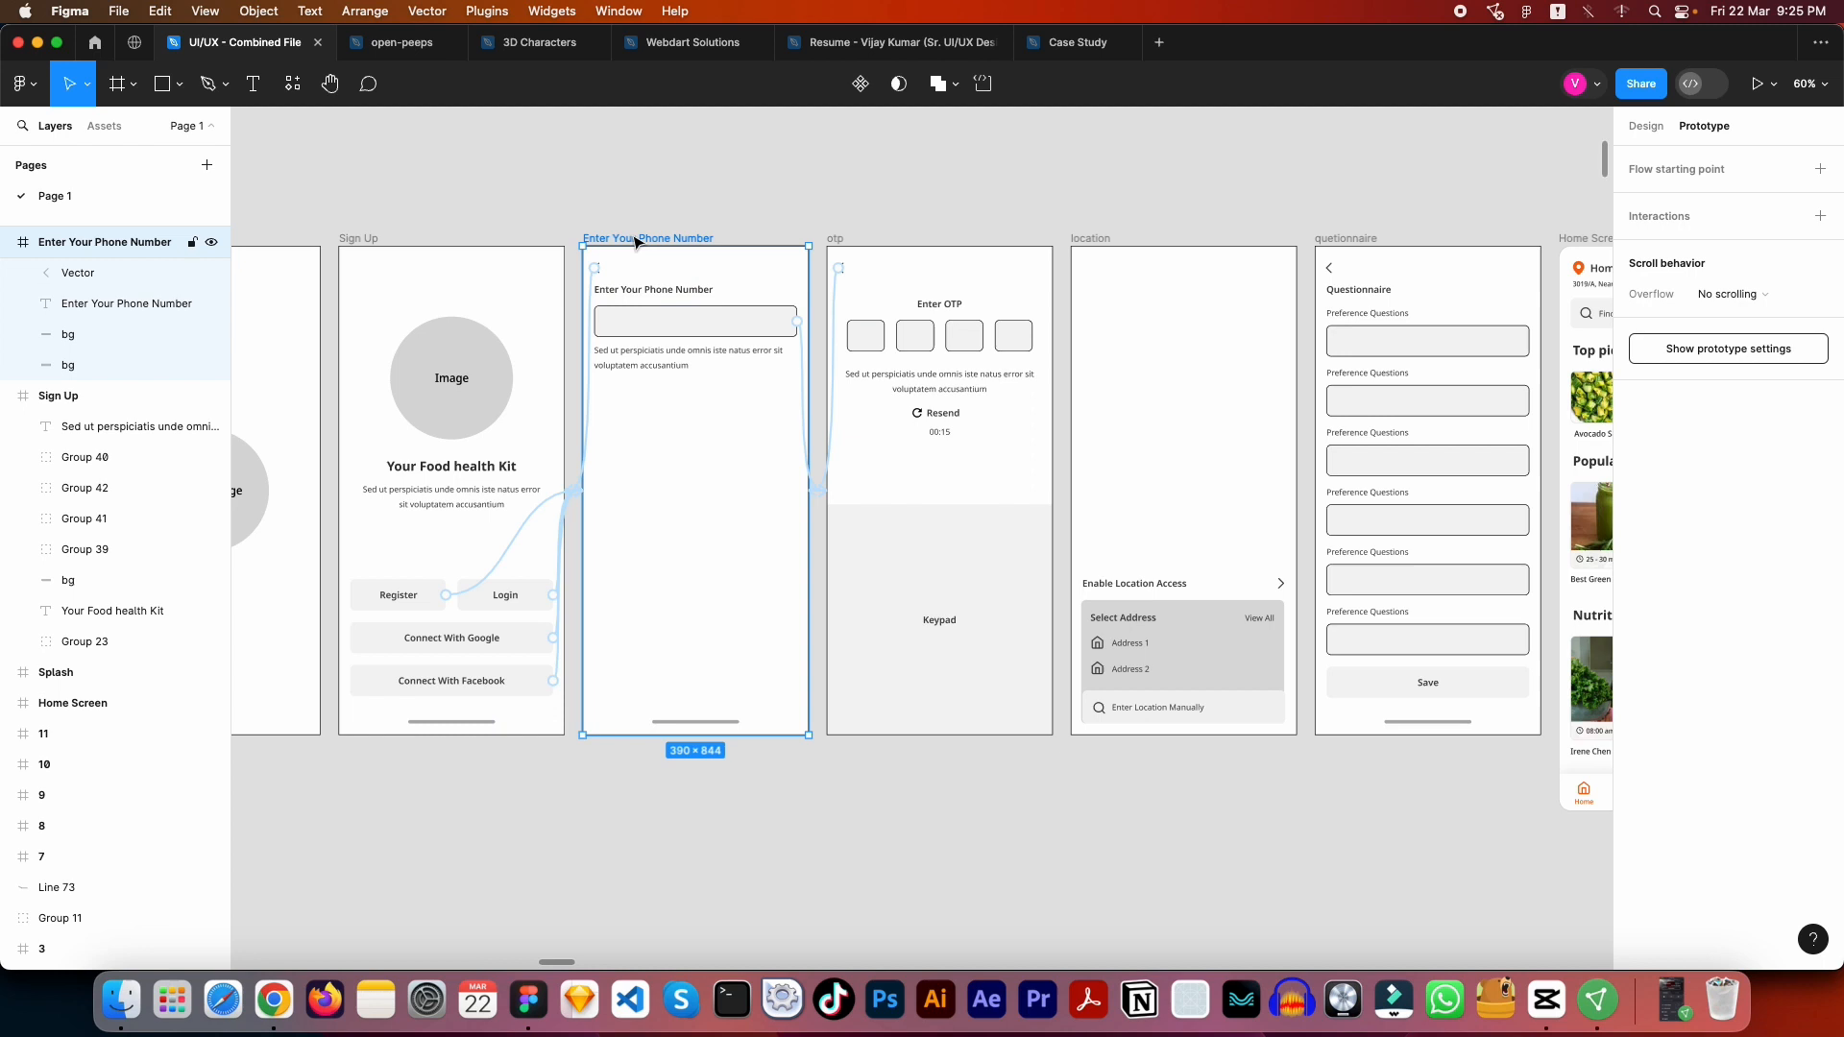
pyautogui.click(759, 328)
pyautogui.scroll(3, 759, 329)
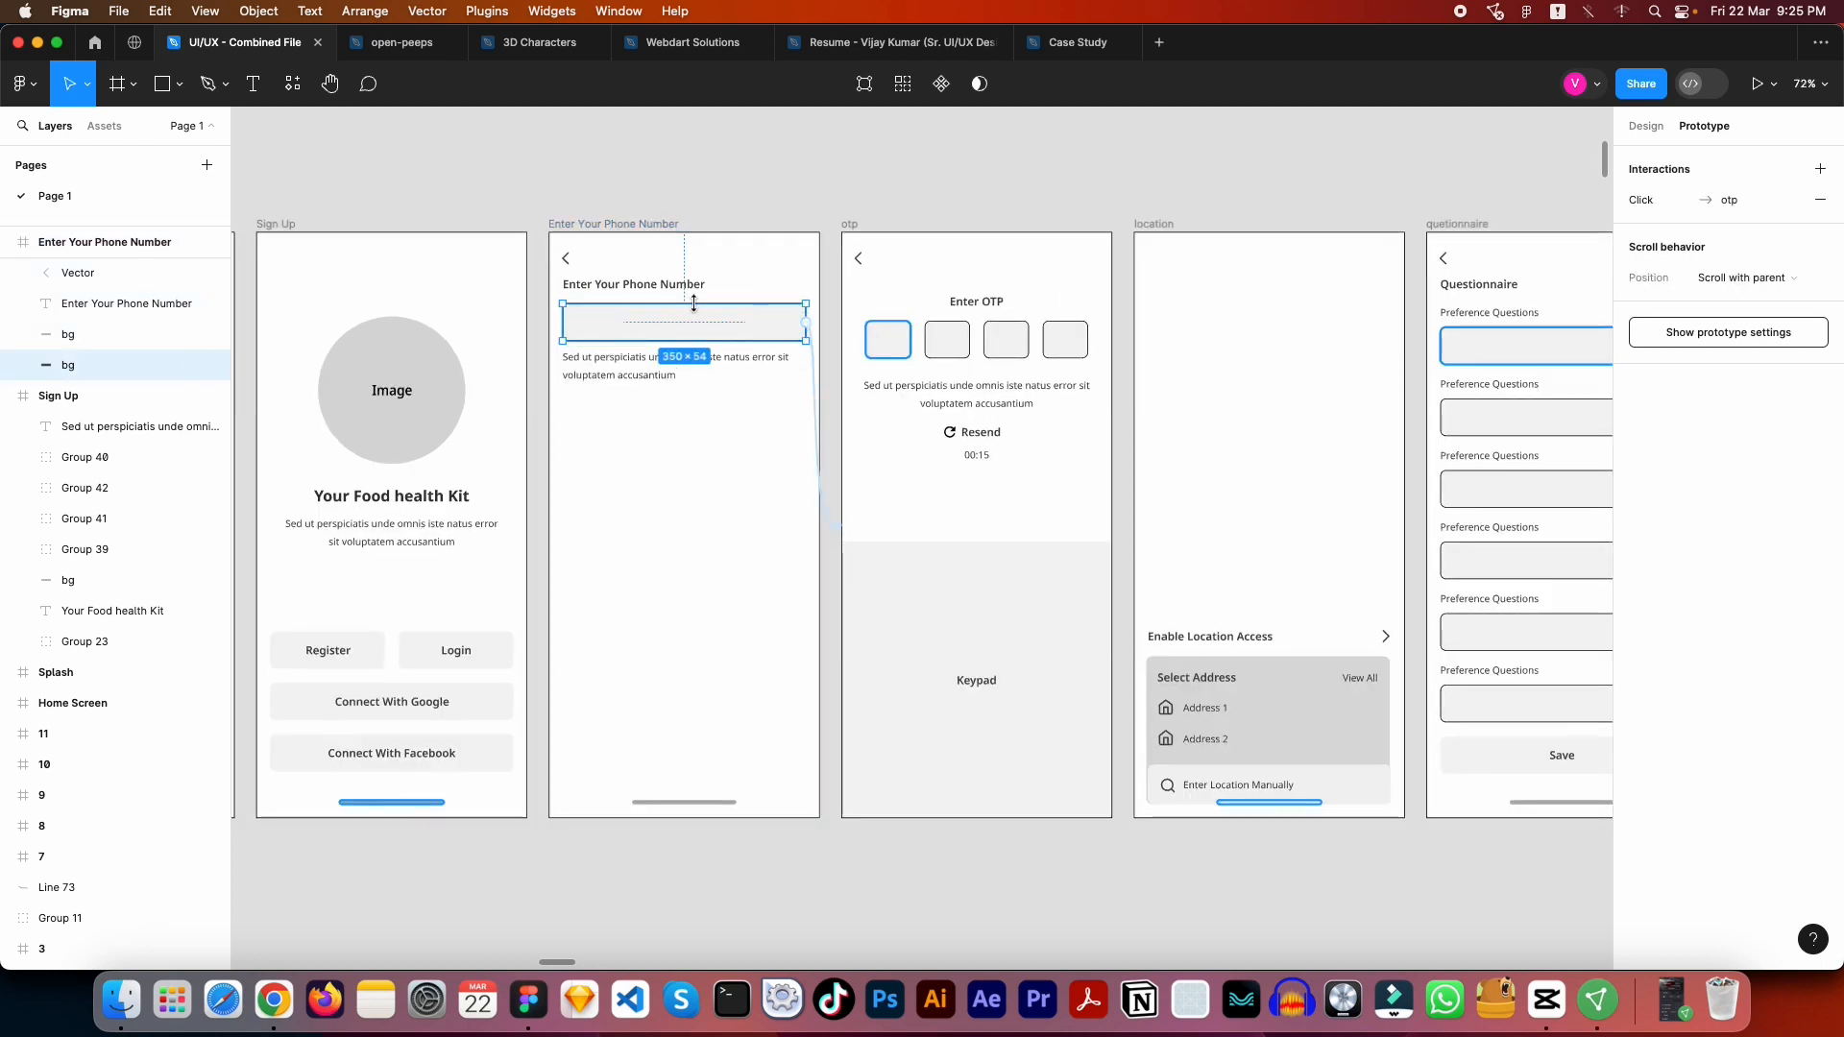
pyautogui.hscroll(4, 711, 355)
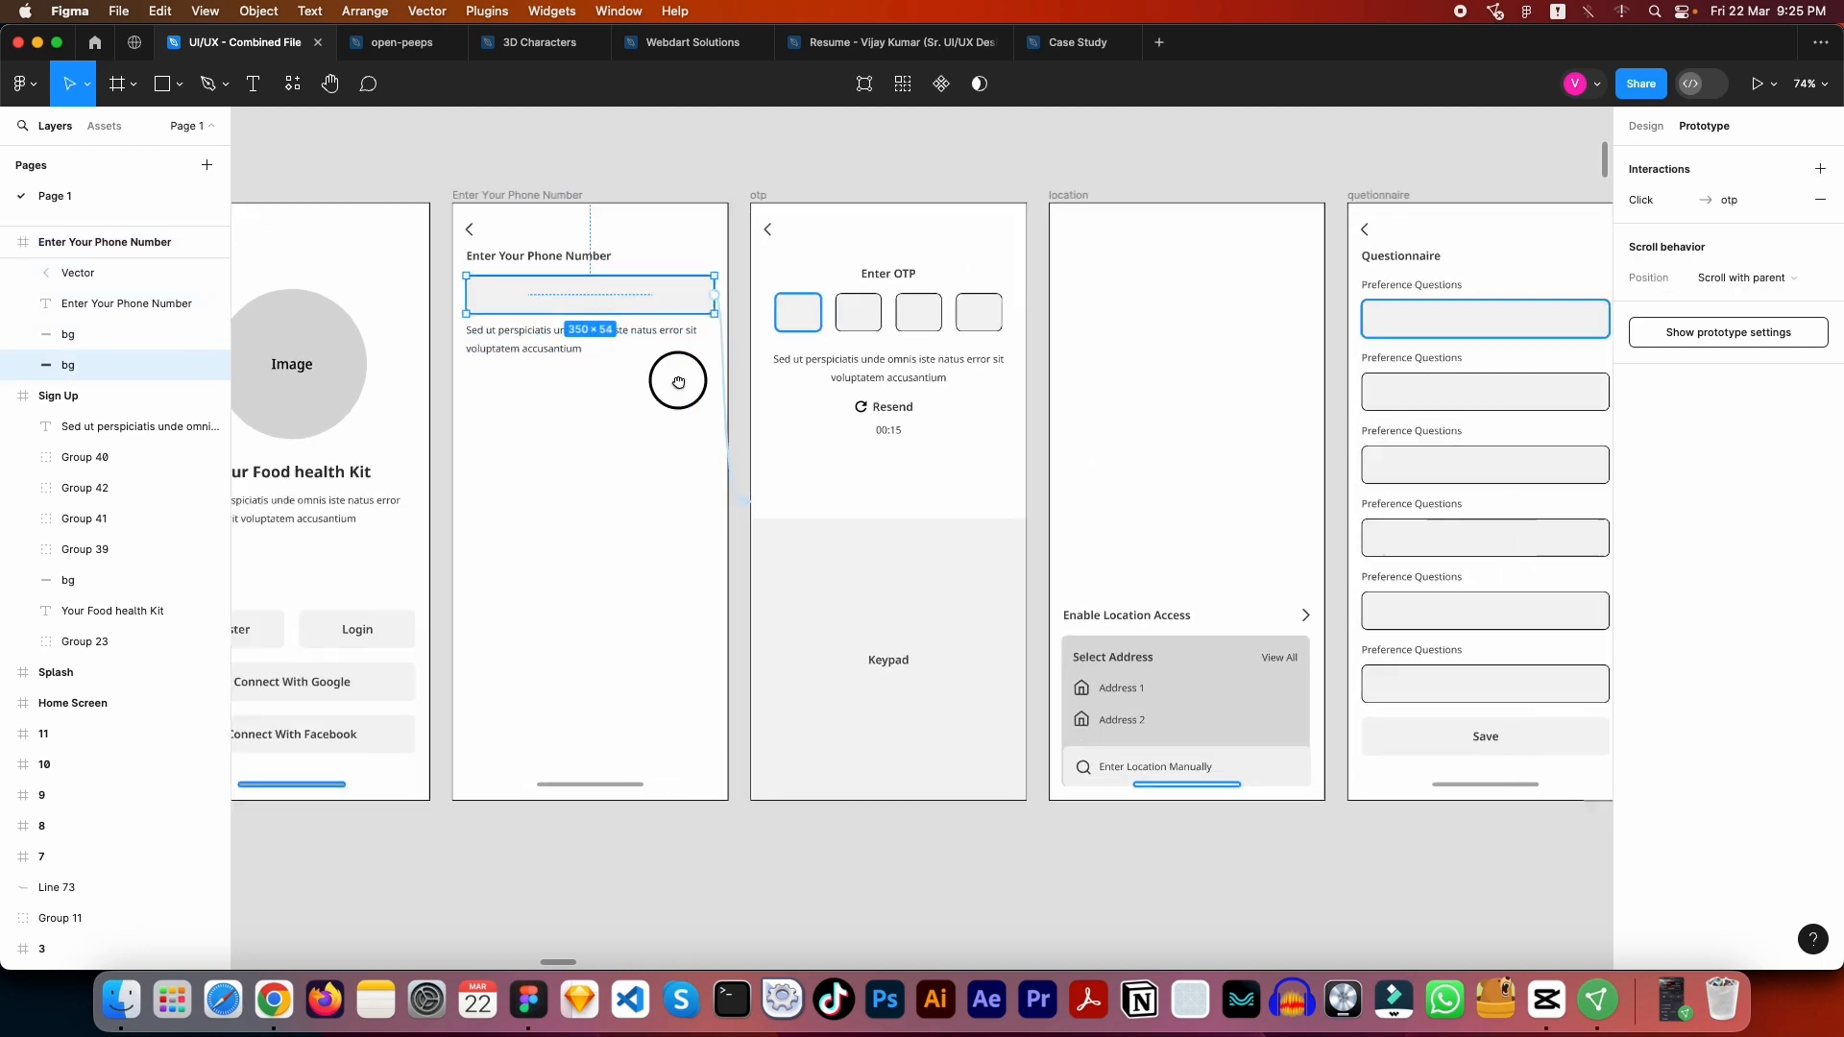
pyautogui.scroll(5, 705, 464)
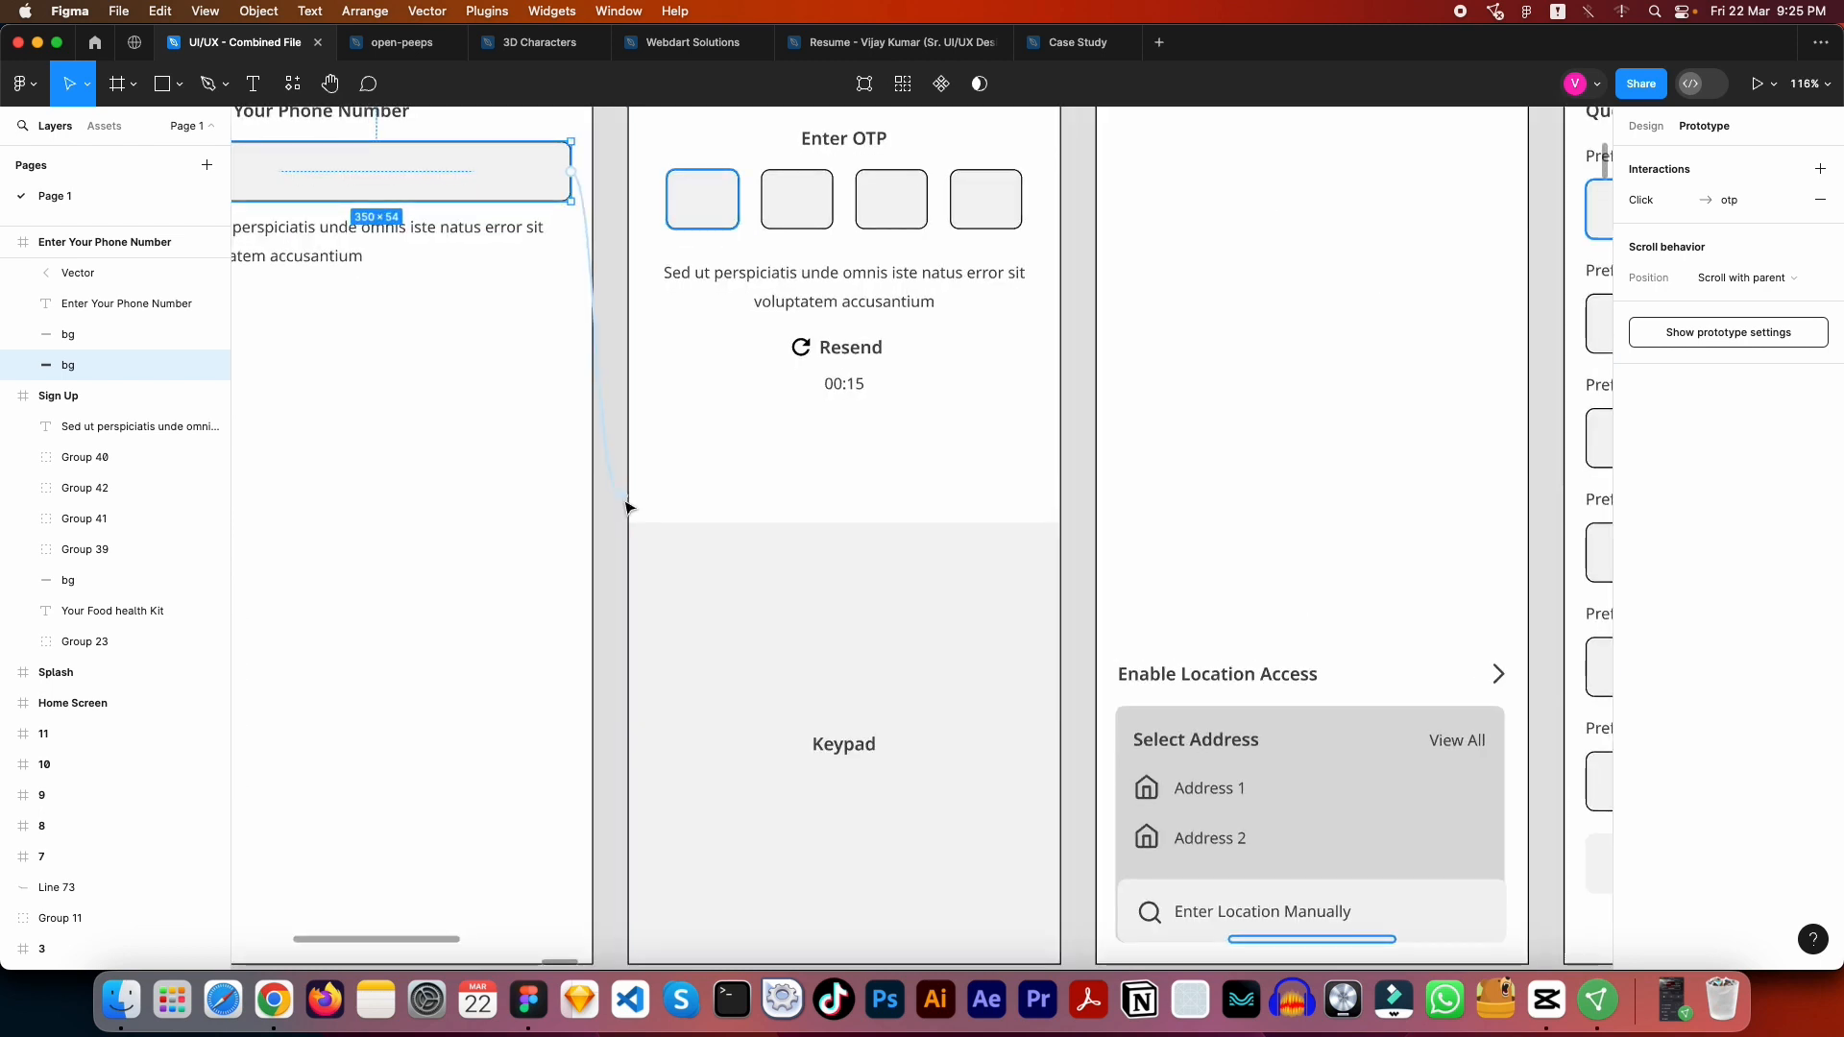
pyautogui.scroll(3, 859, 413)
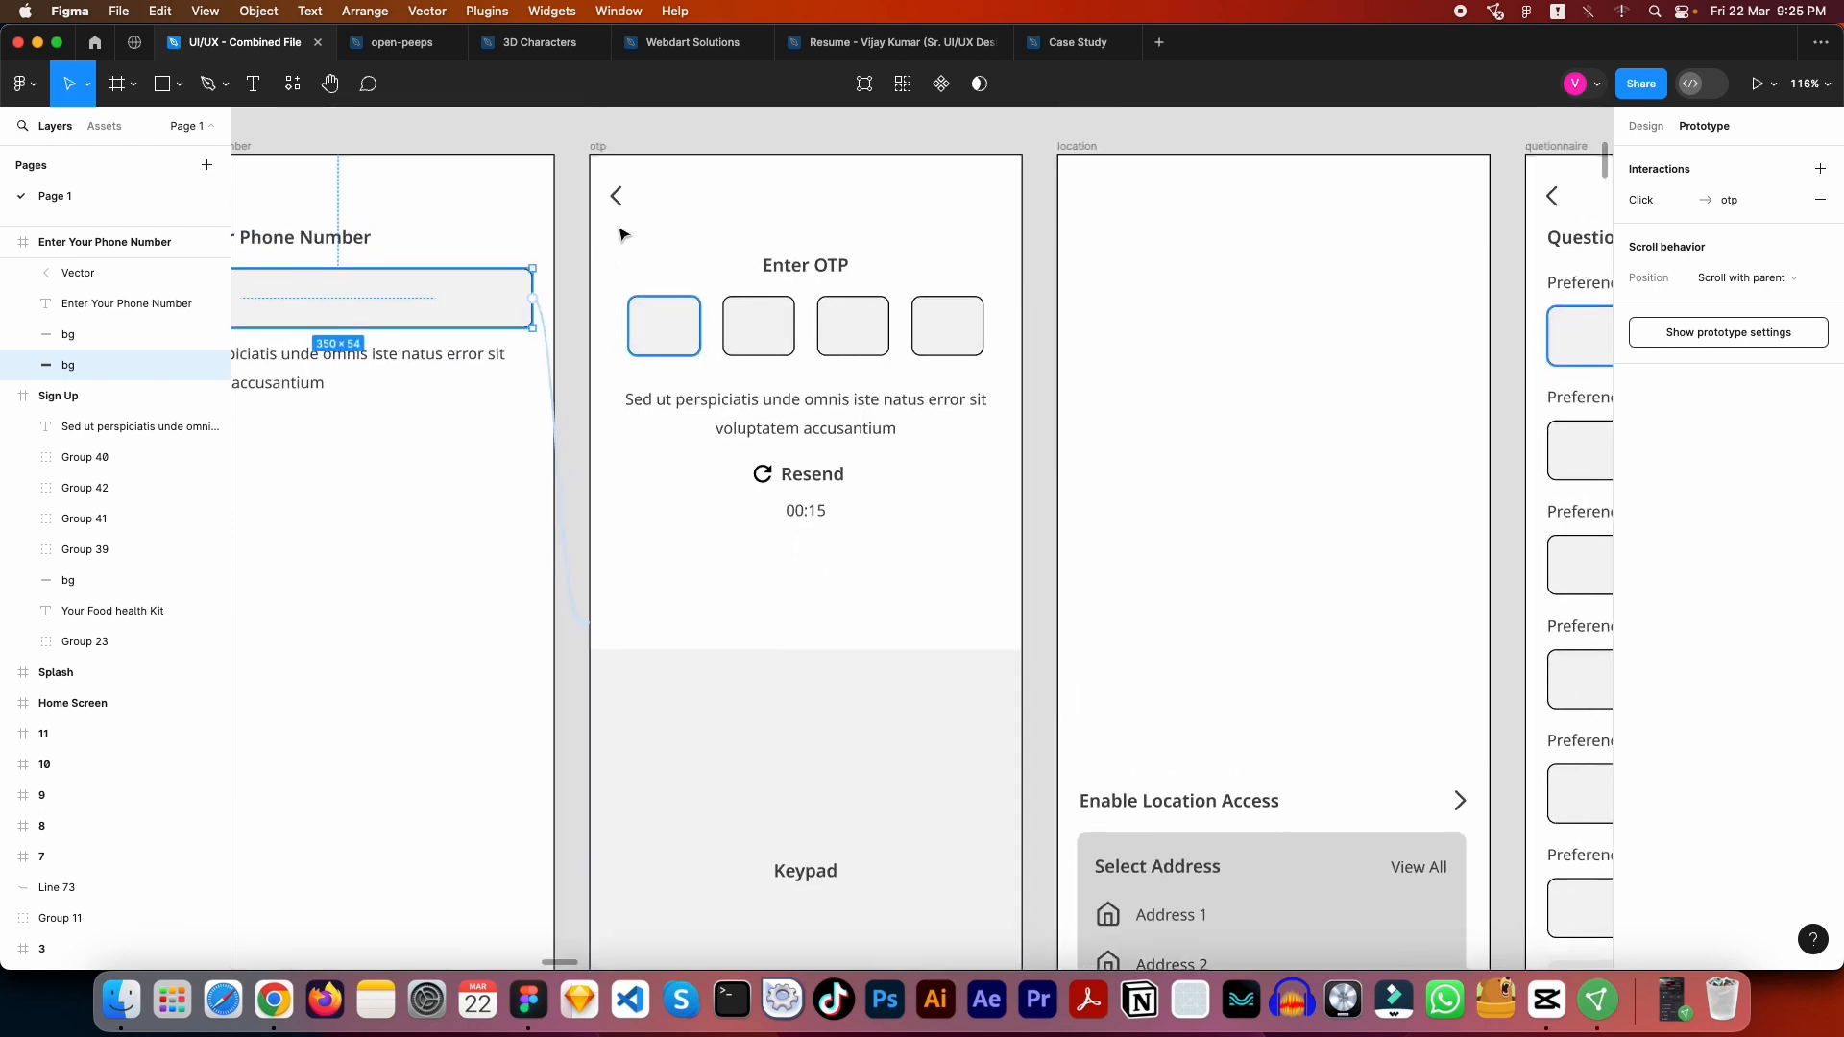
# - Inspect the otp back arrow's link to Enter Your Phone Number and the otp frame's delayed link to location
pyautogui.click(617, 197)
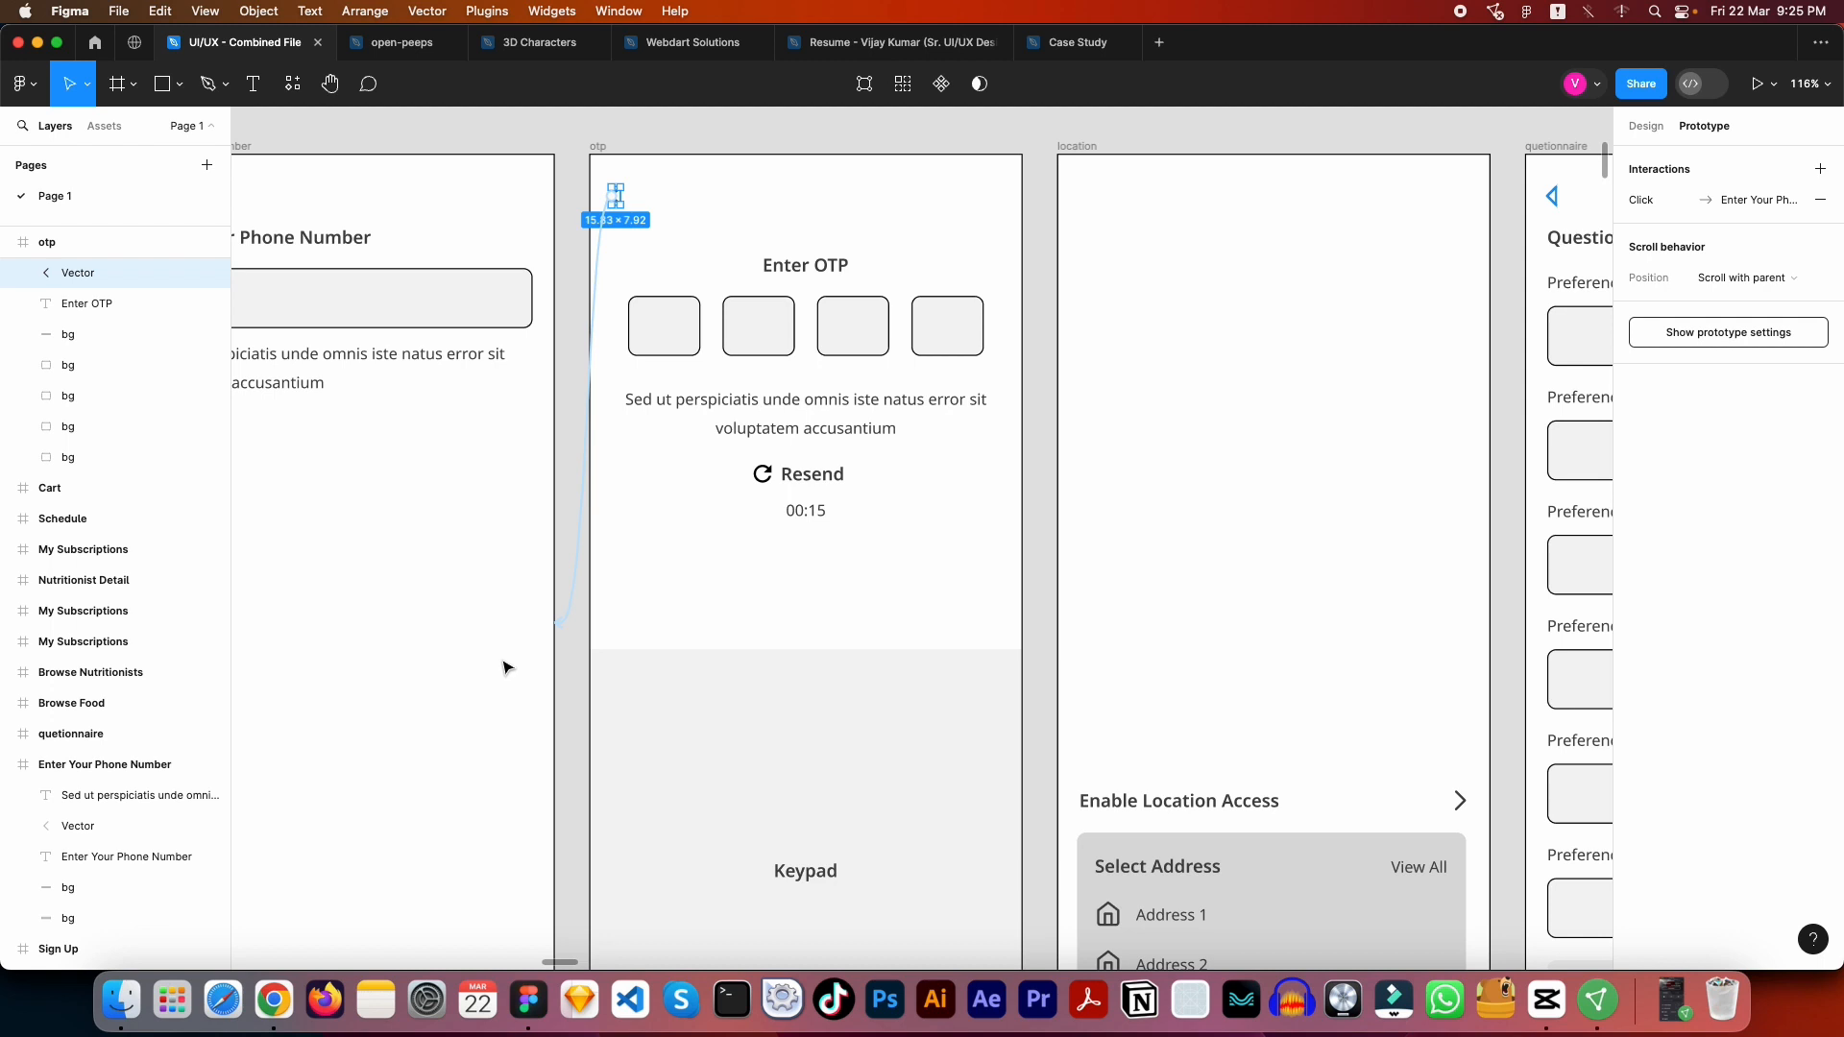
pyautogui.scroll(-4, 691, 609)
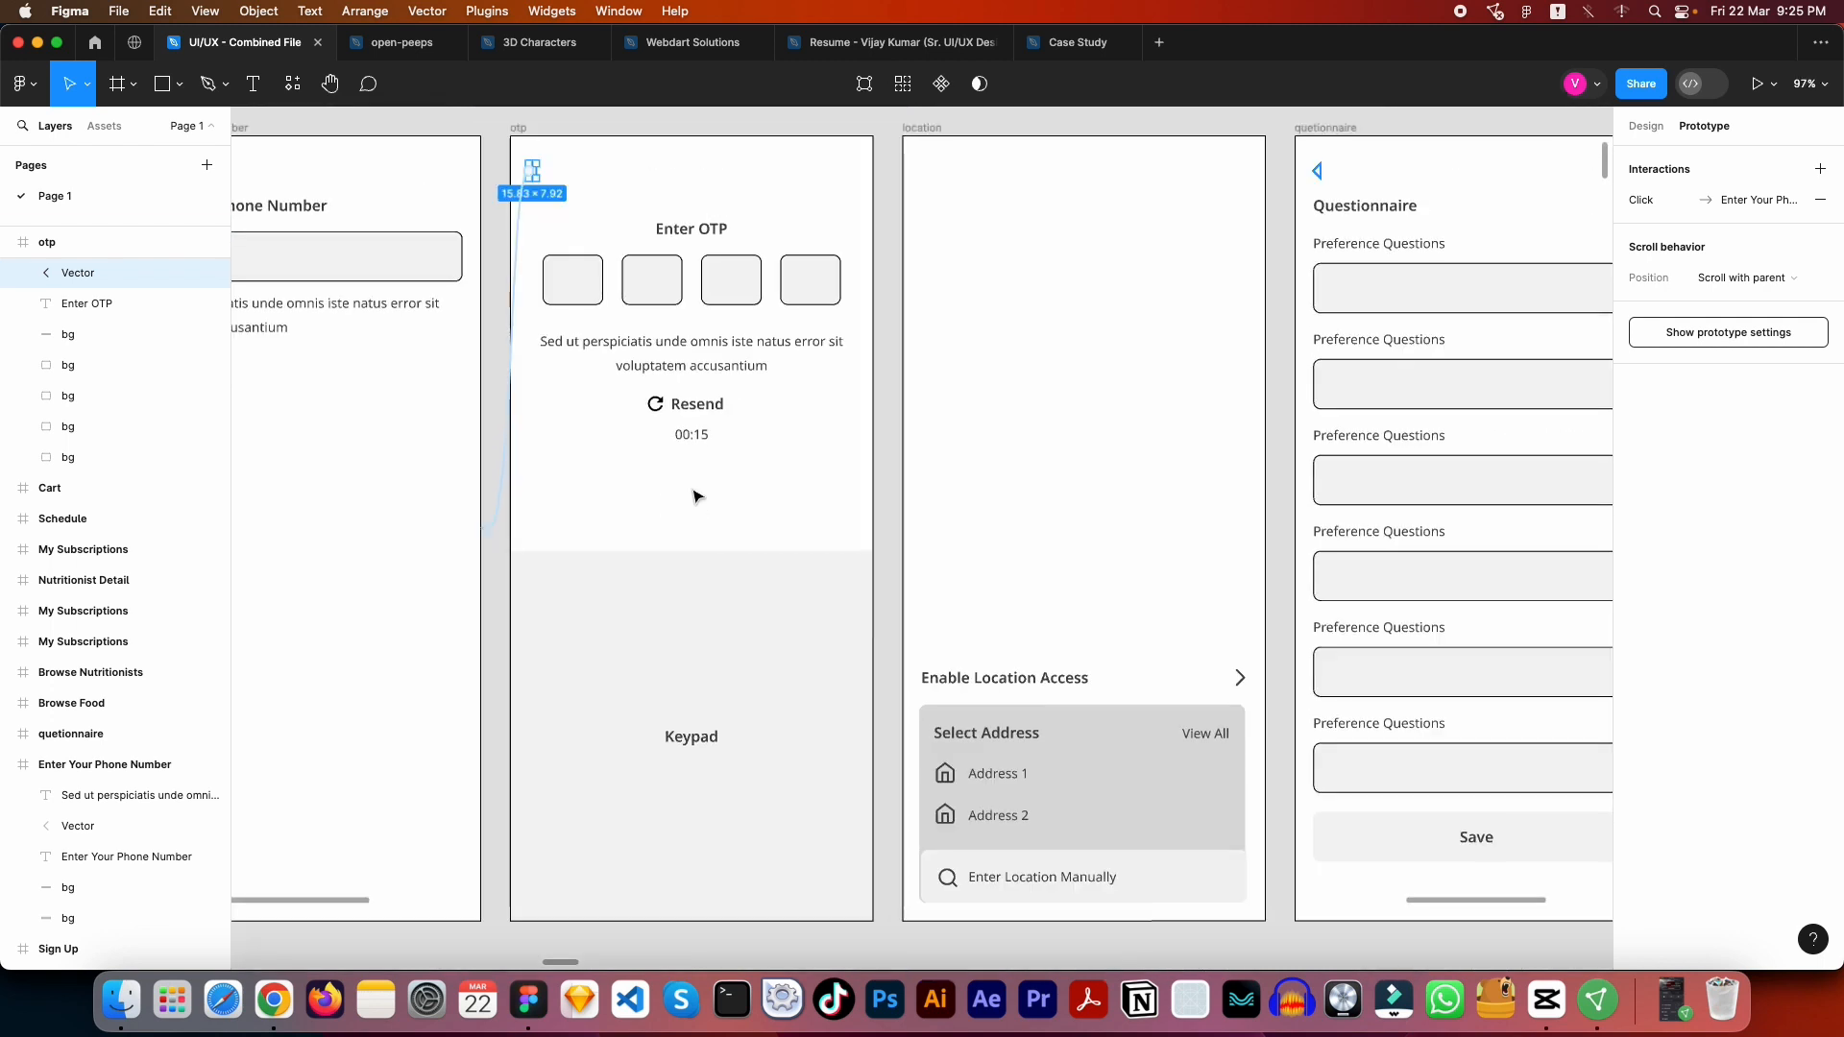
pyautogui.scroll(-2, 696, 495)
pyautogui.click(547, 182)
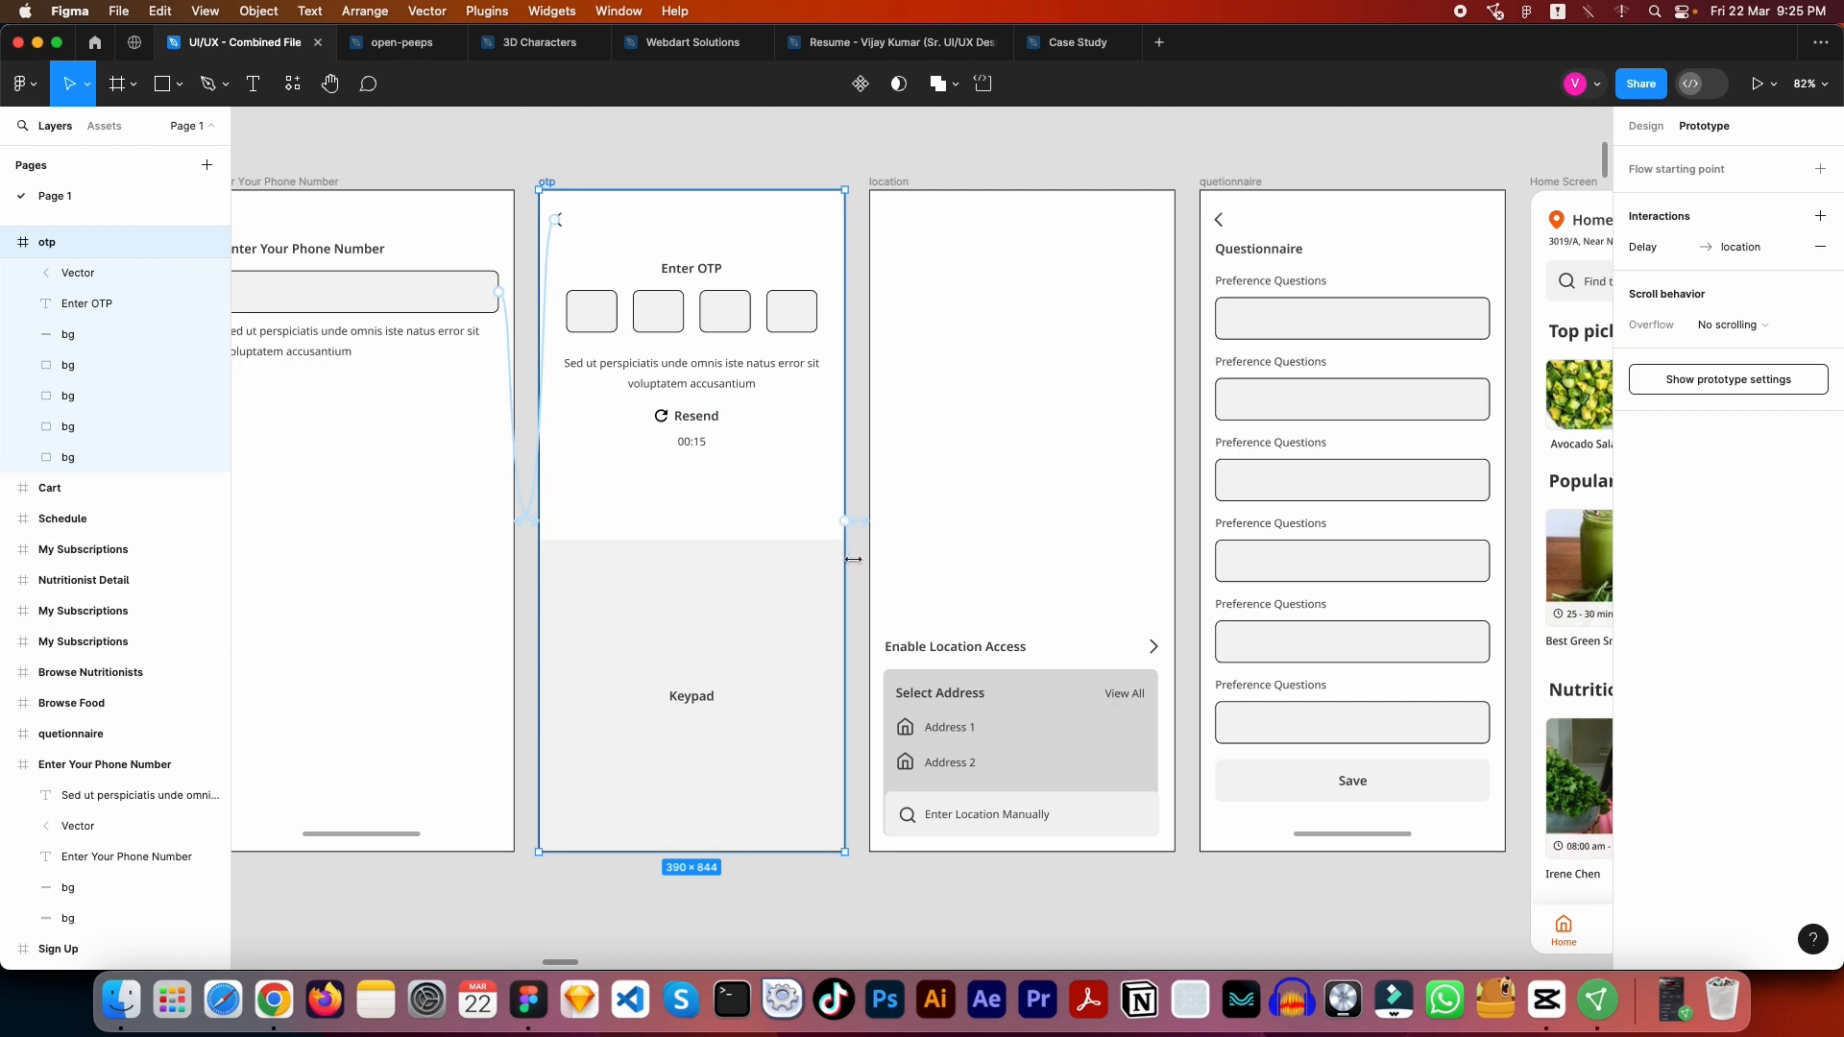
pyautogui.scroll(2, 806, 502)
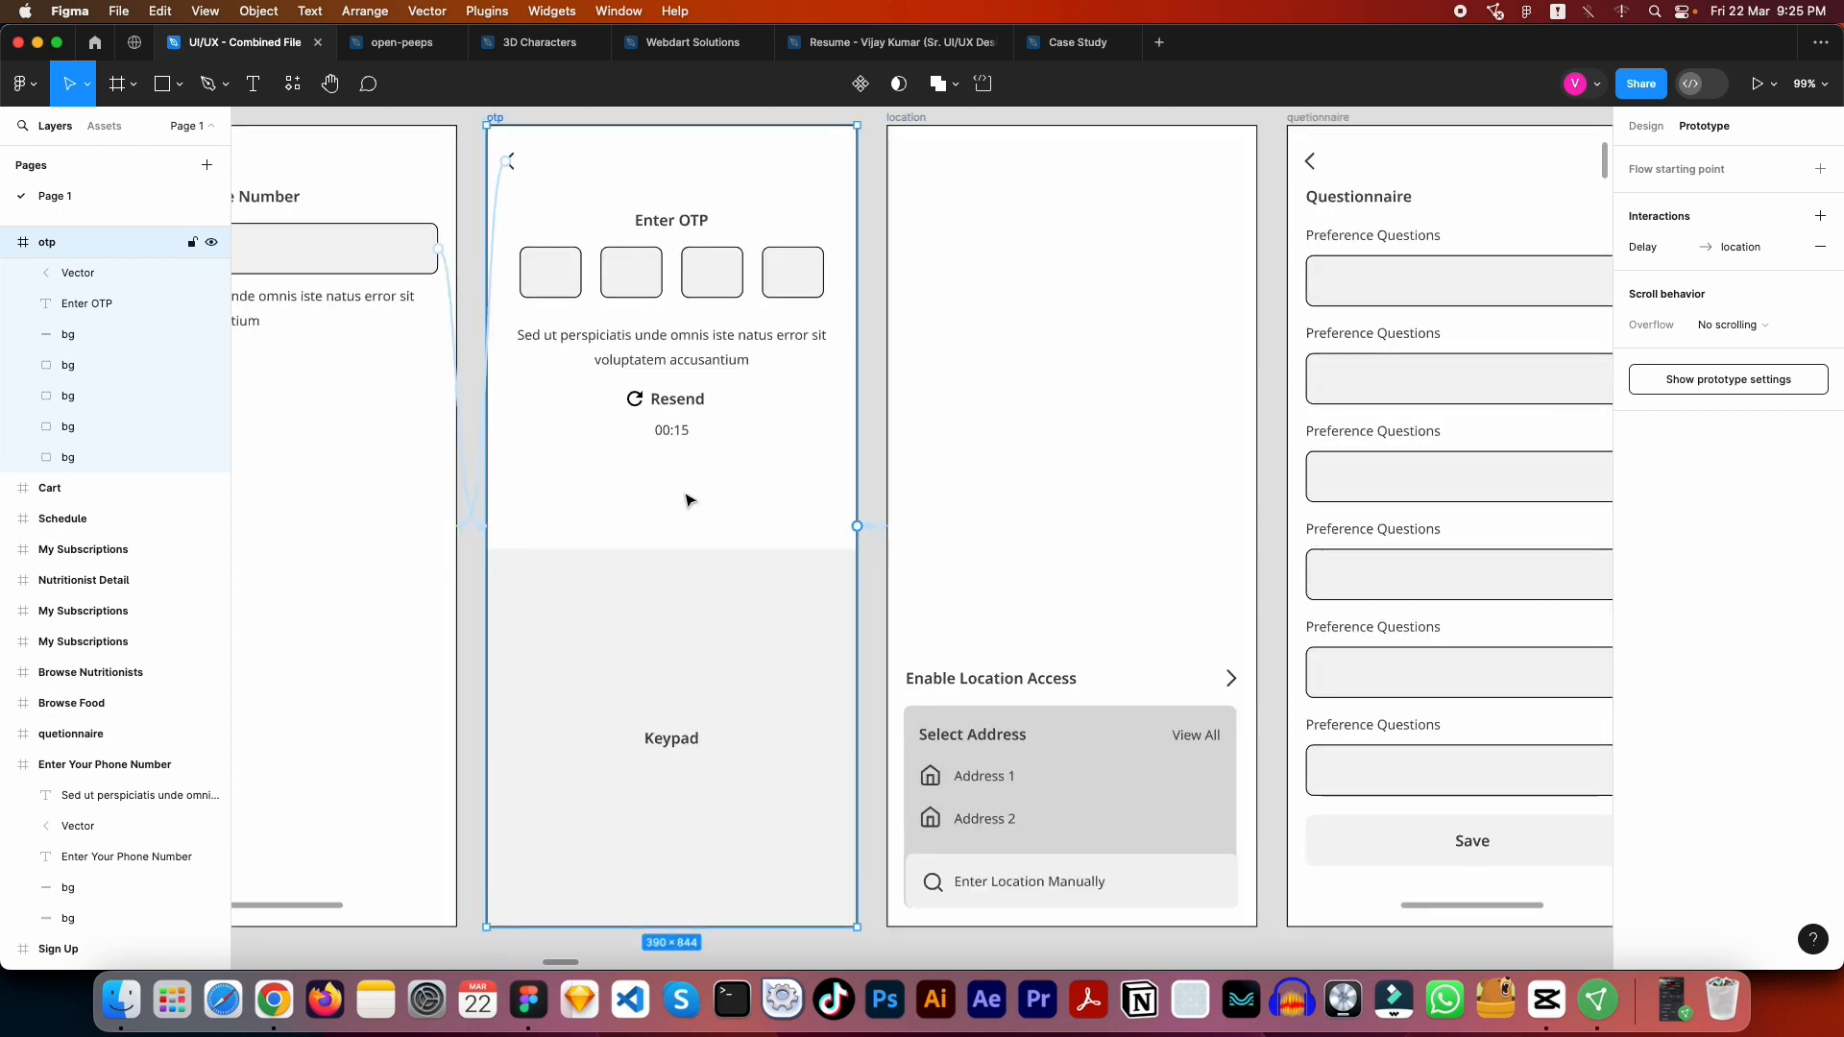
pyautogui.hscroll(5, 775, 519)
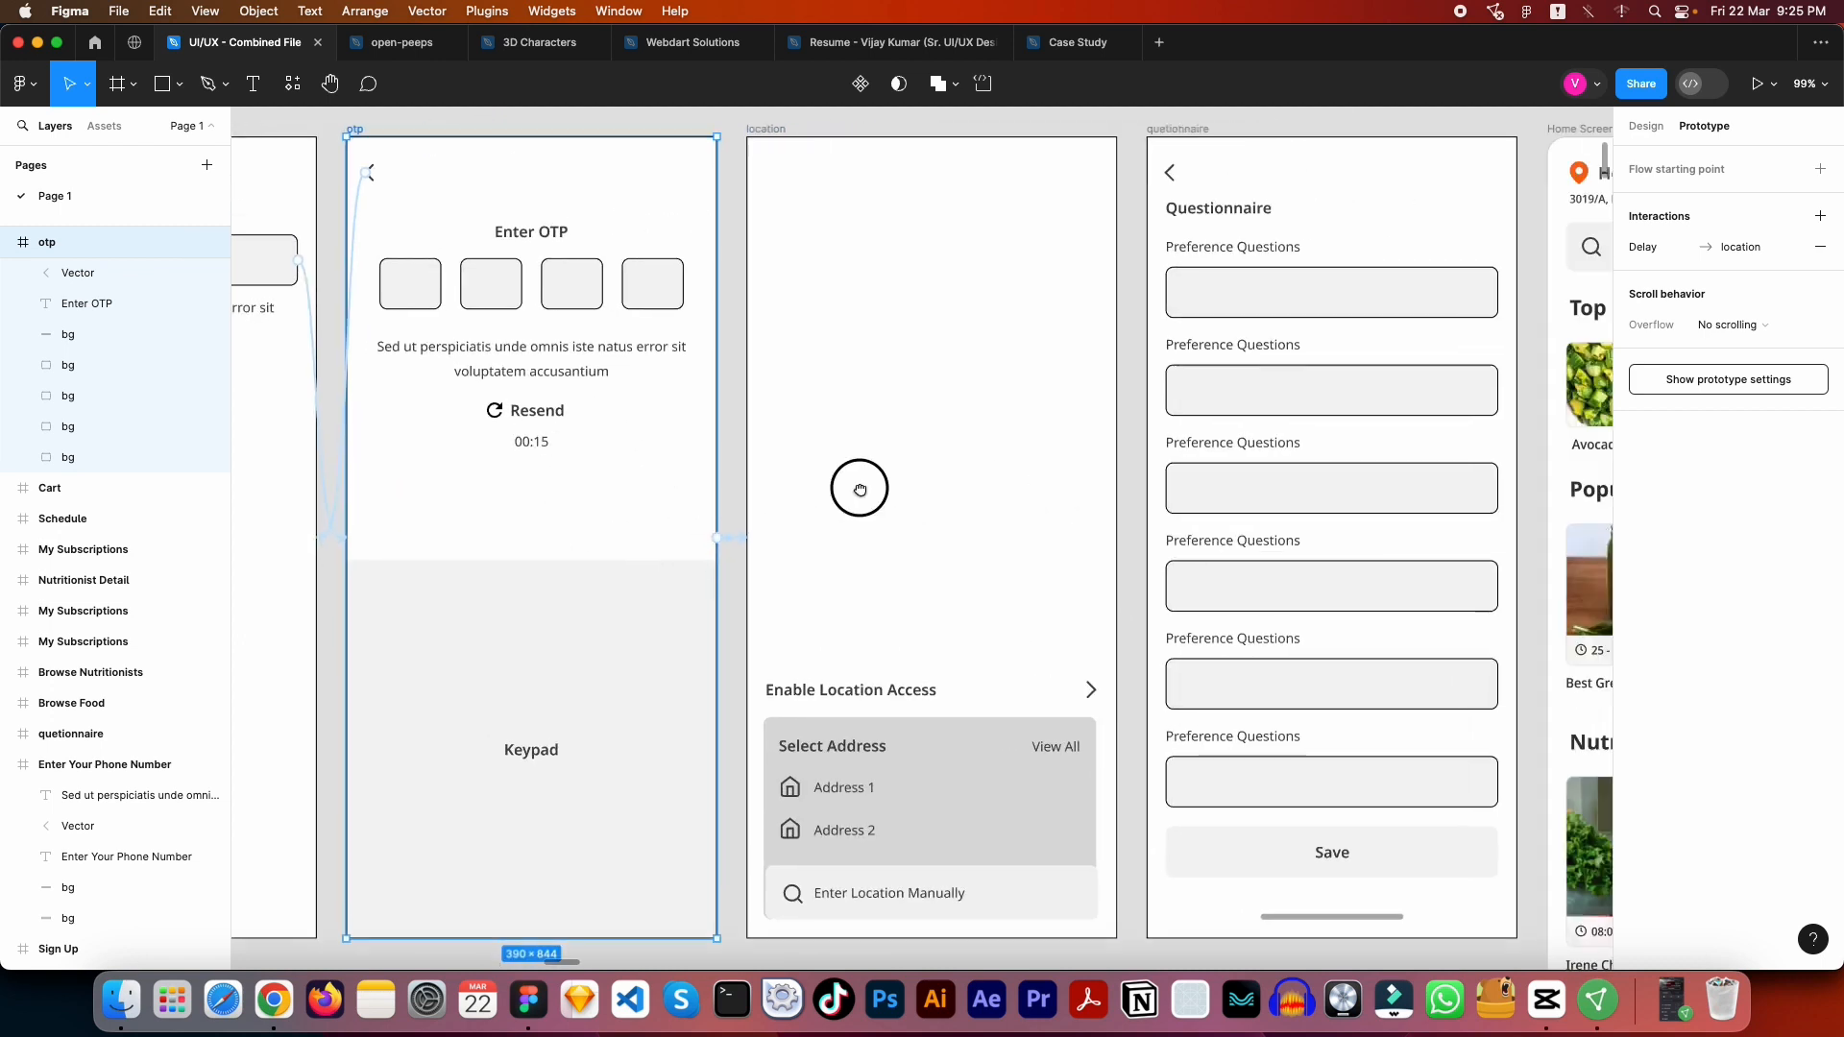
pyautogui.scroll(-4, 722, 503)
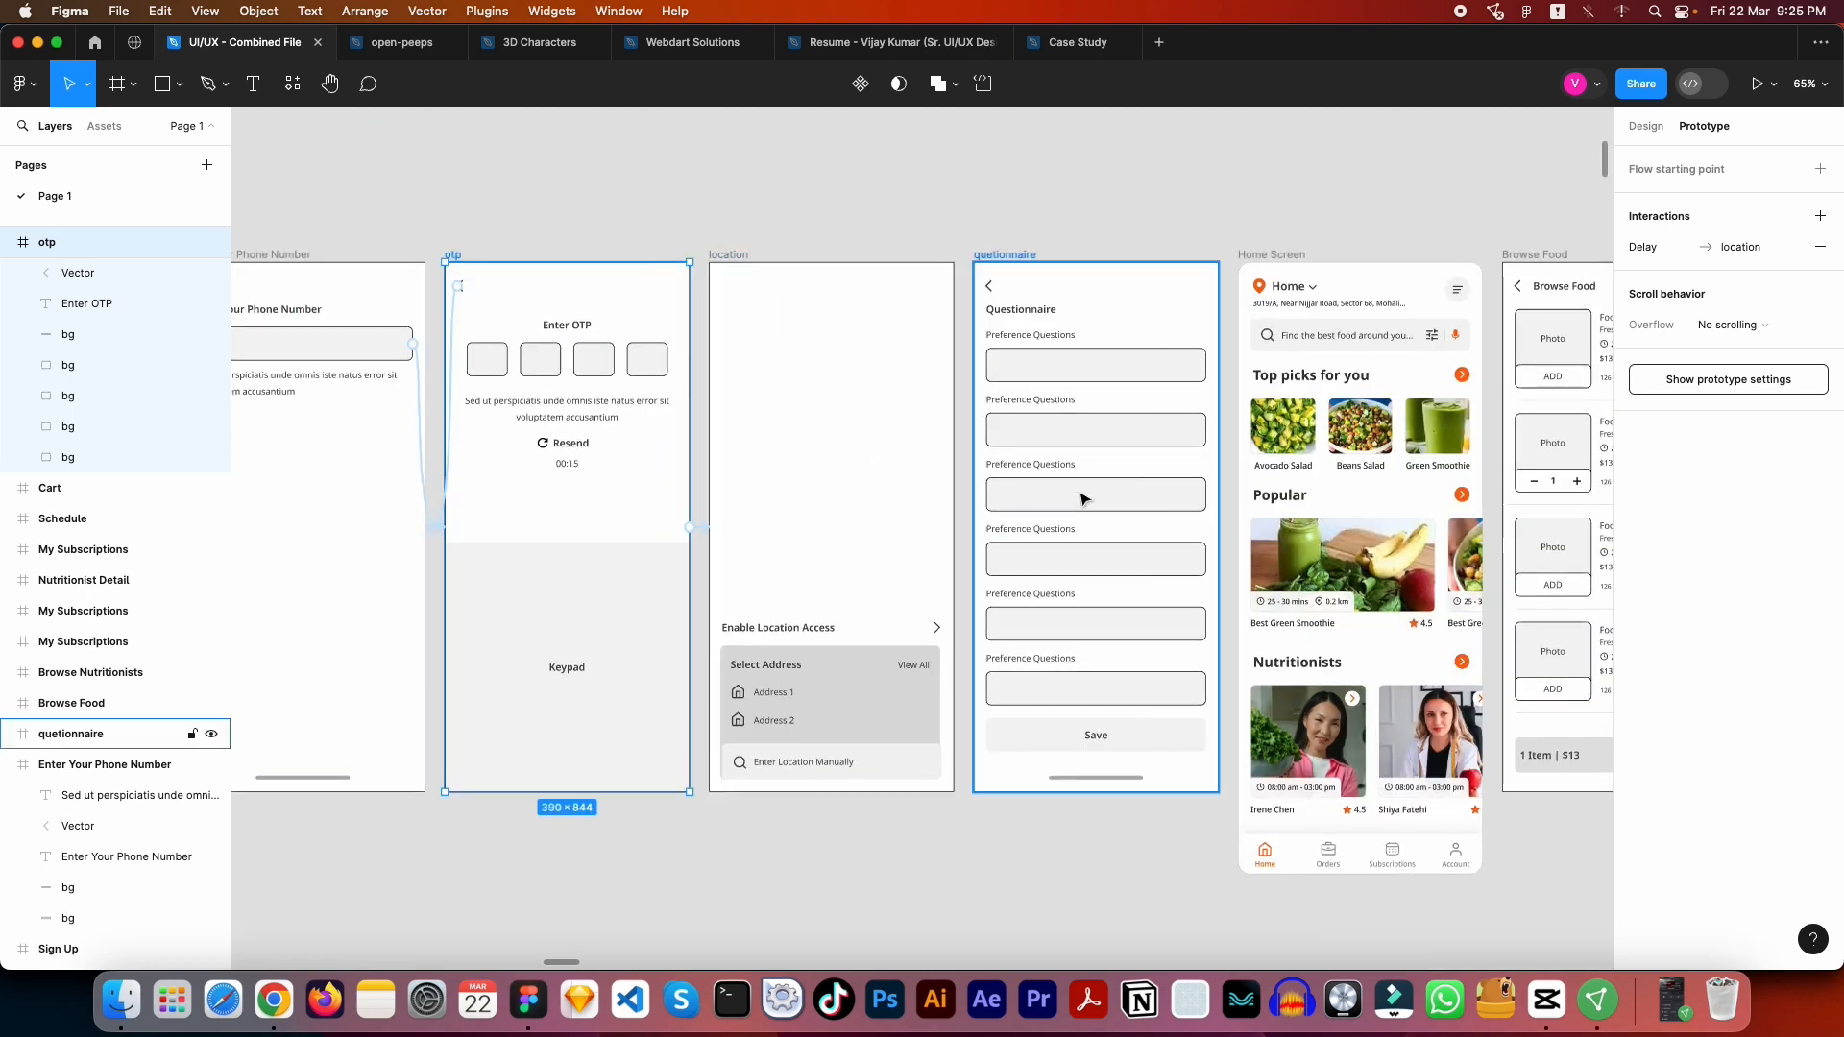
pyautogui.scroll(-10, 993, 462)
# - Preview the Food App flow through Register and the phone number field, try the Questionnaire's back arrow, and close the preview
pyautogui.click(794, 350)
pyautogui.scroll(5, 1016, 333)
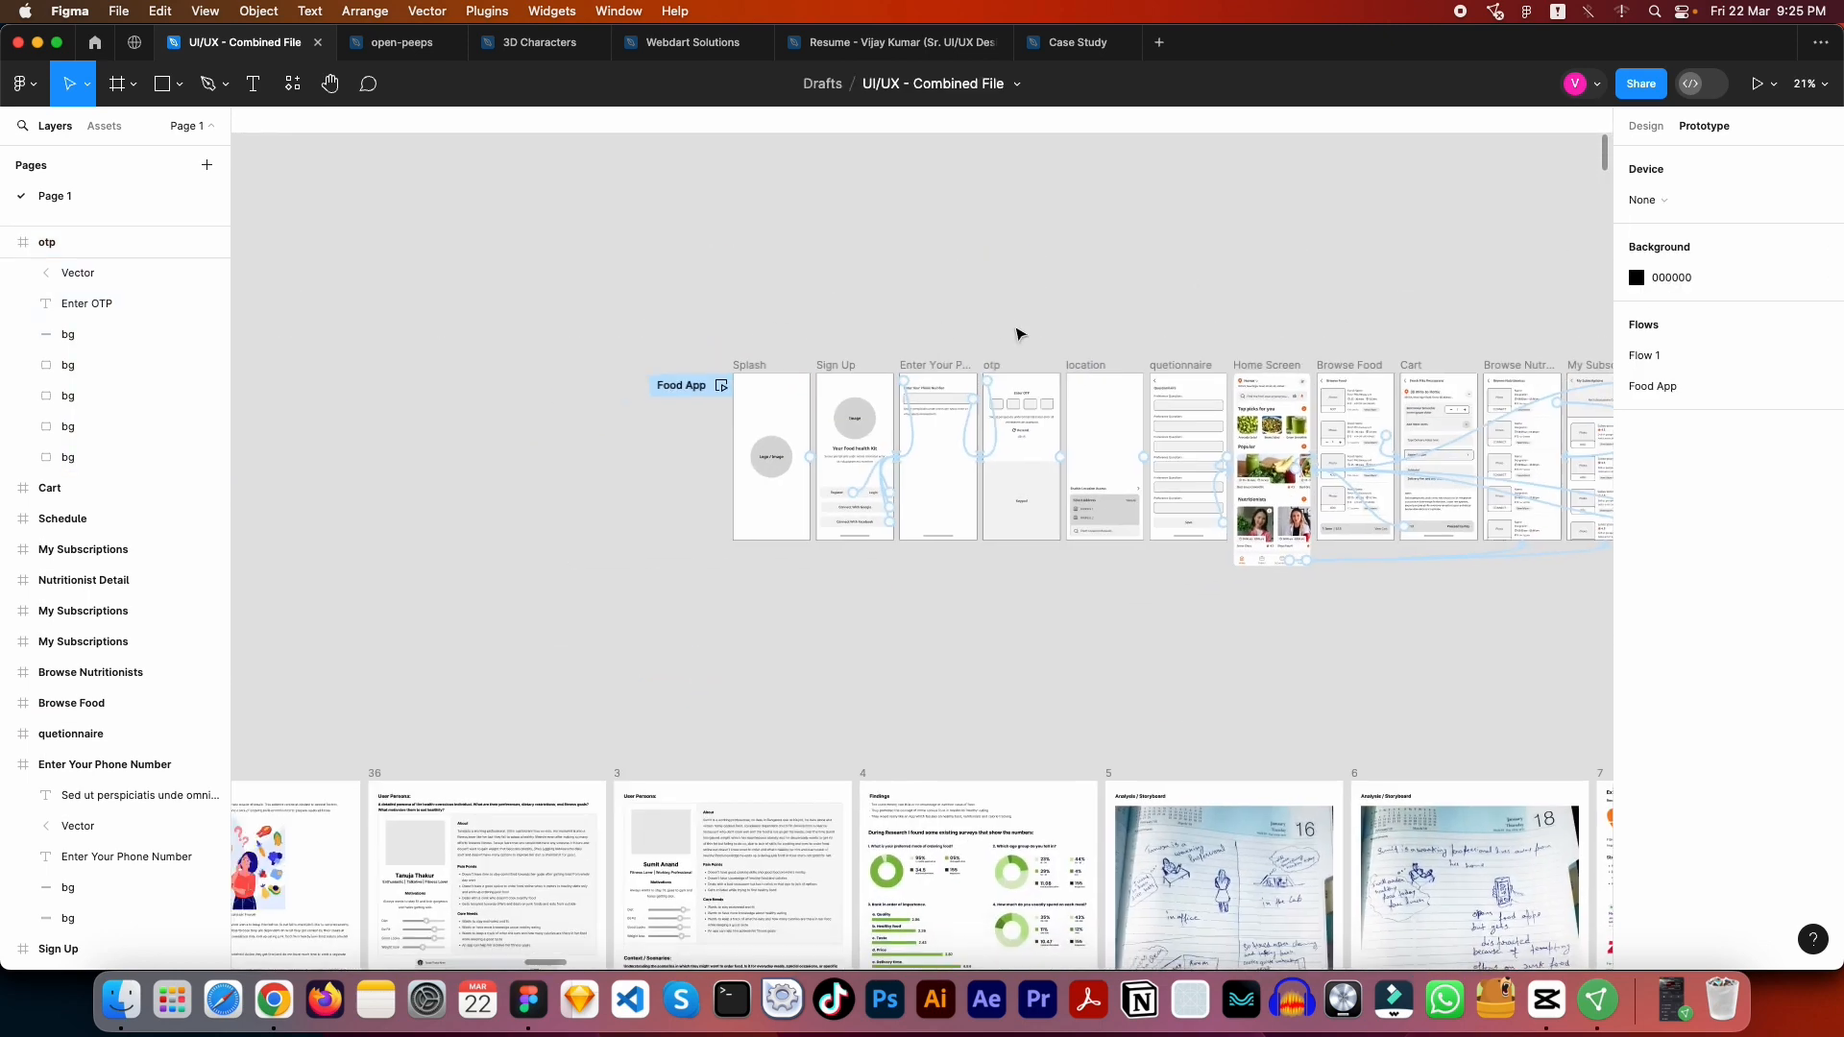
pyautogui.click(607, 401)
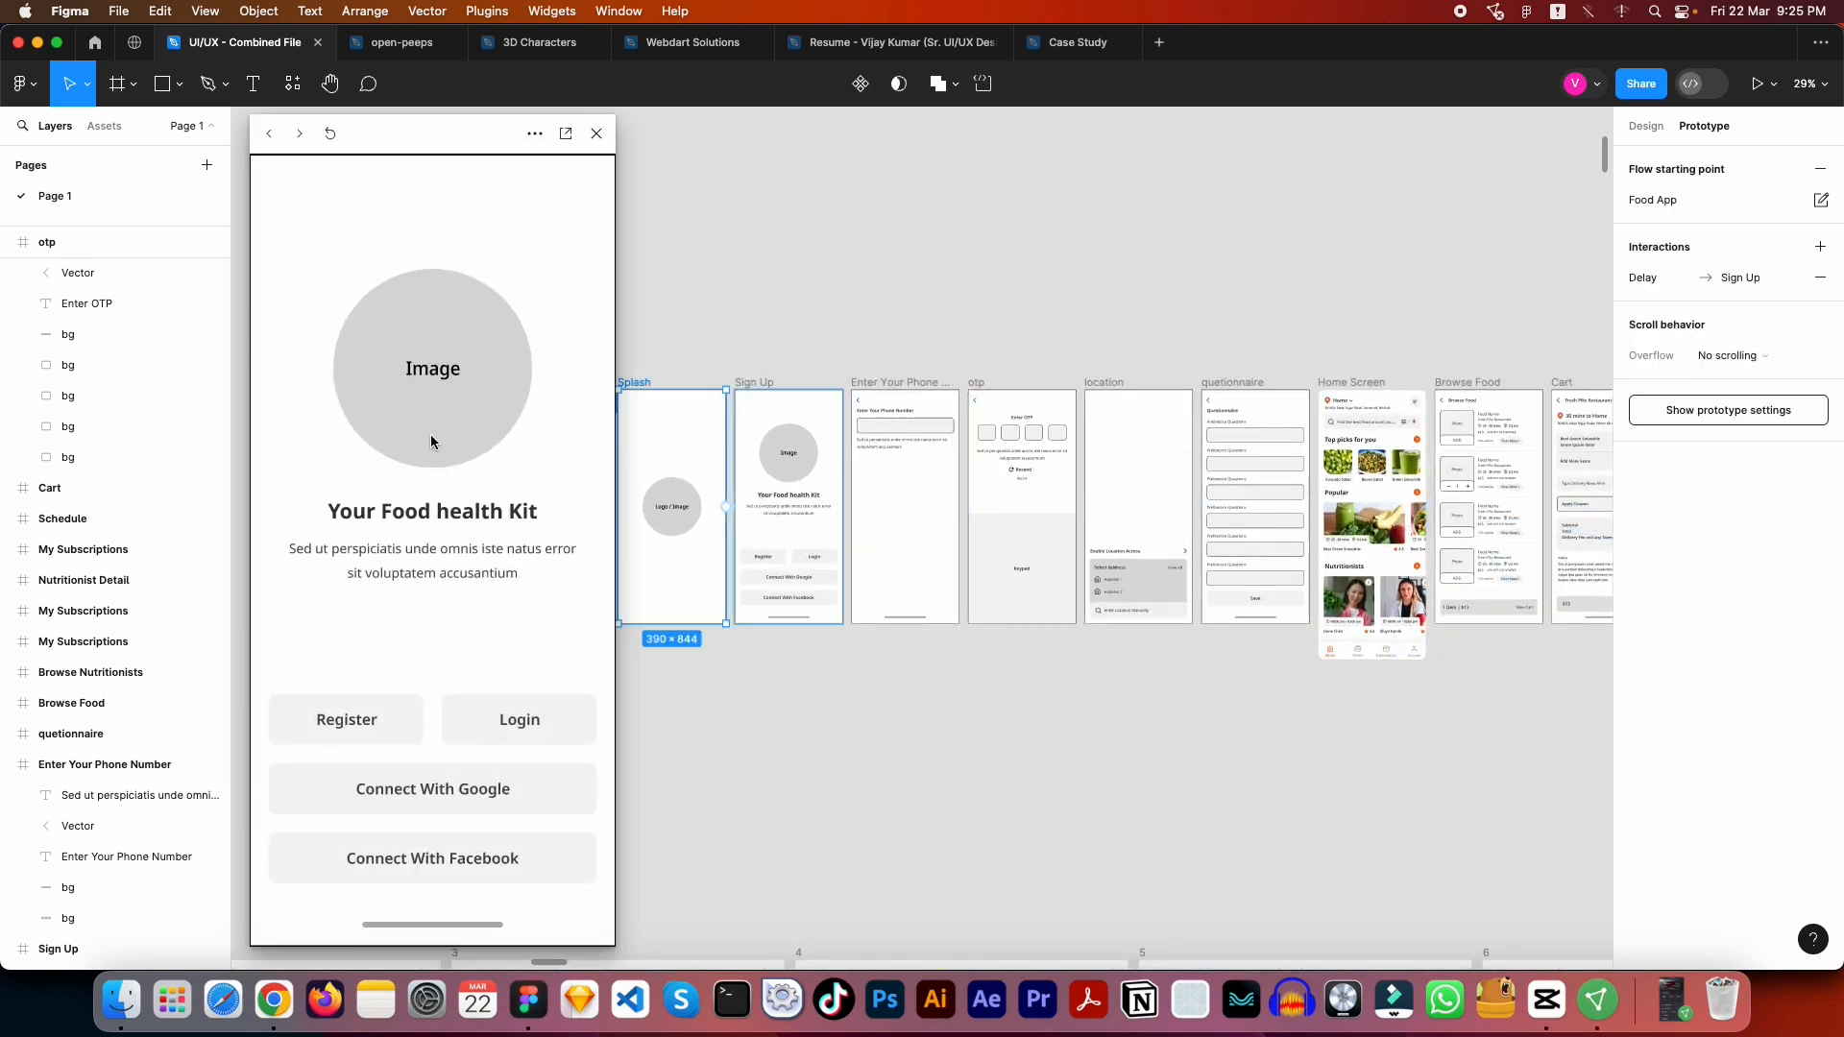
pyautogui.click(333, 718)
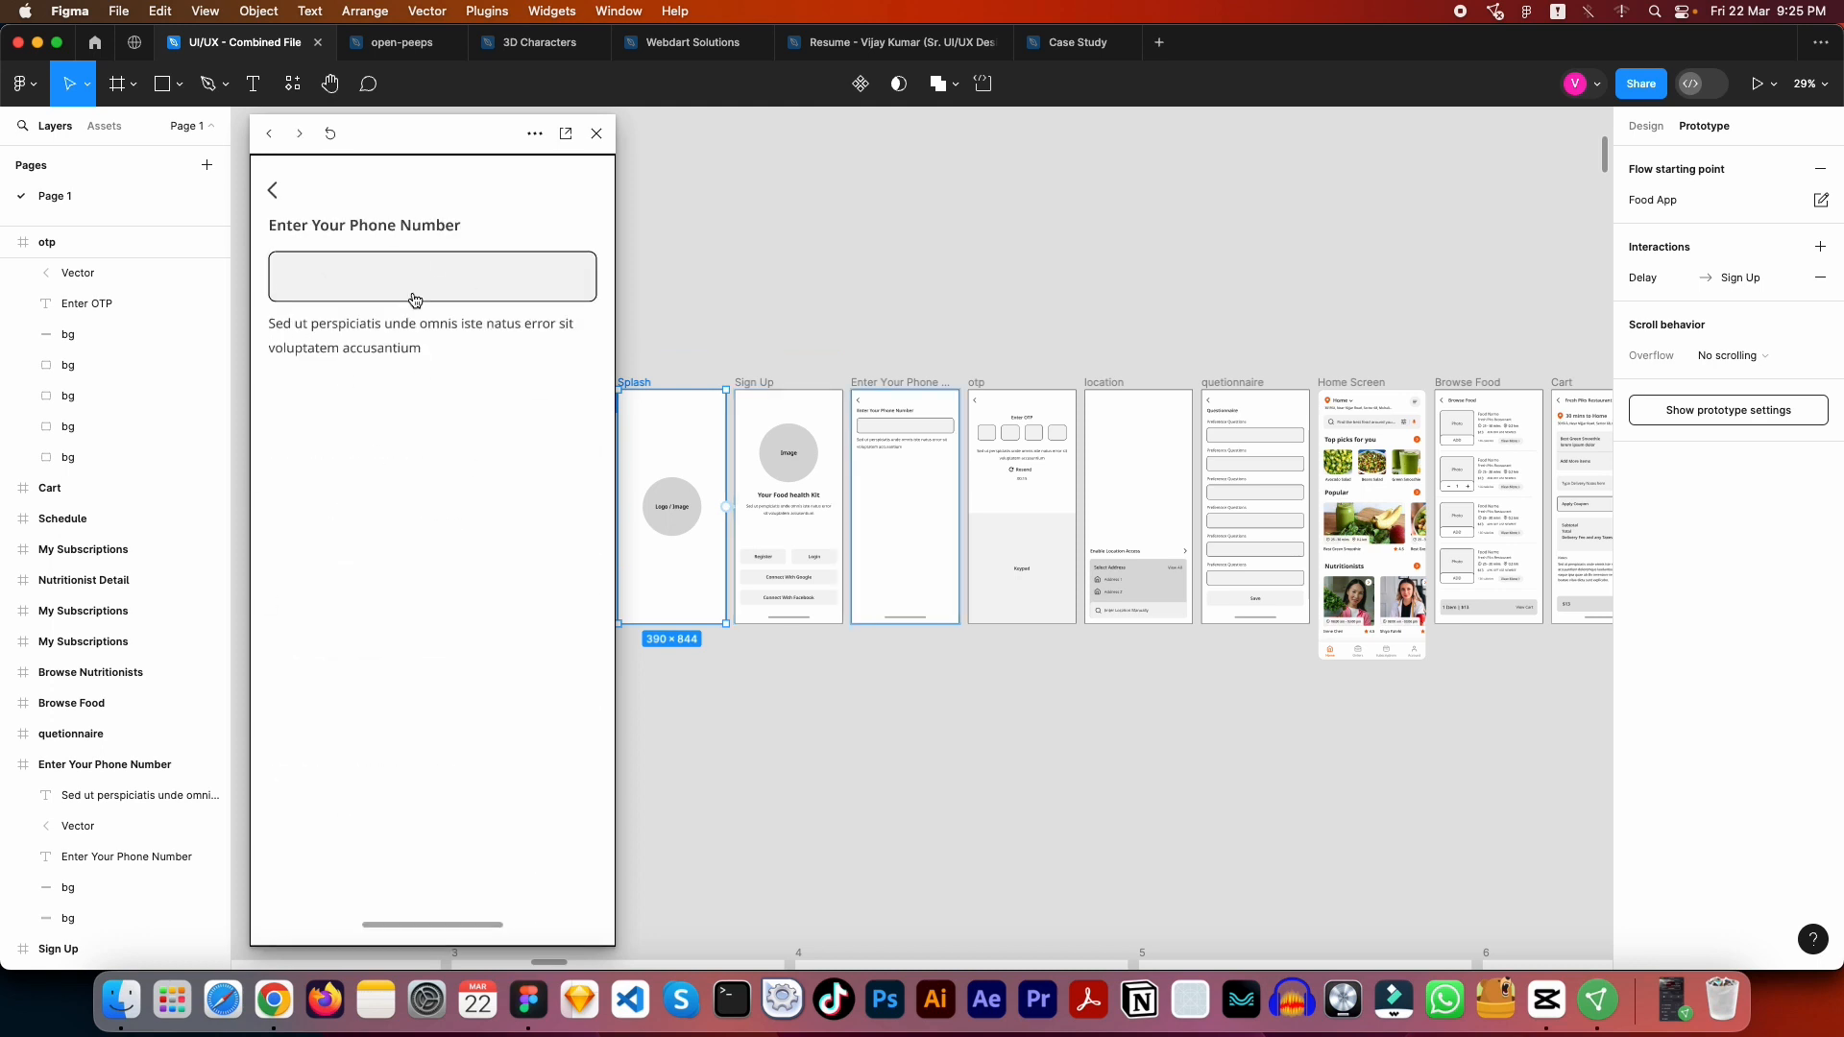
pyautogui.click(363, 282)
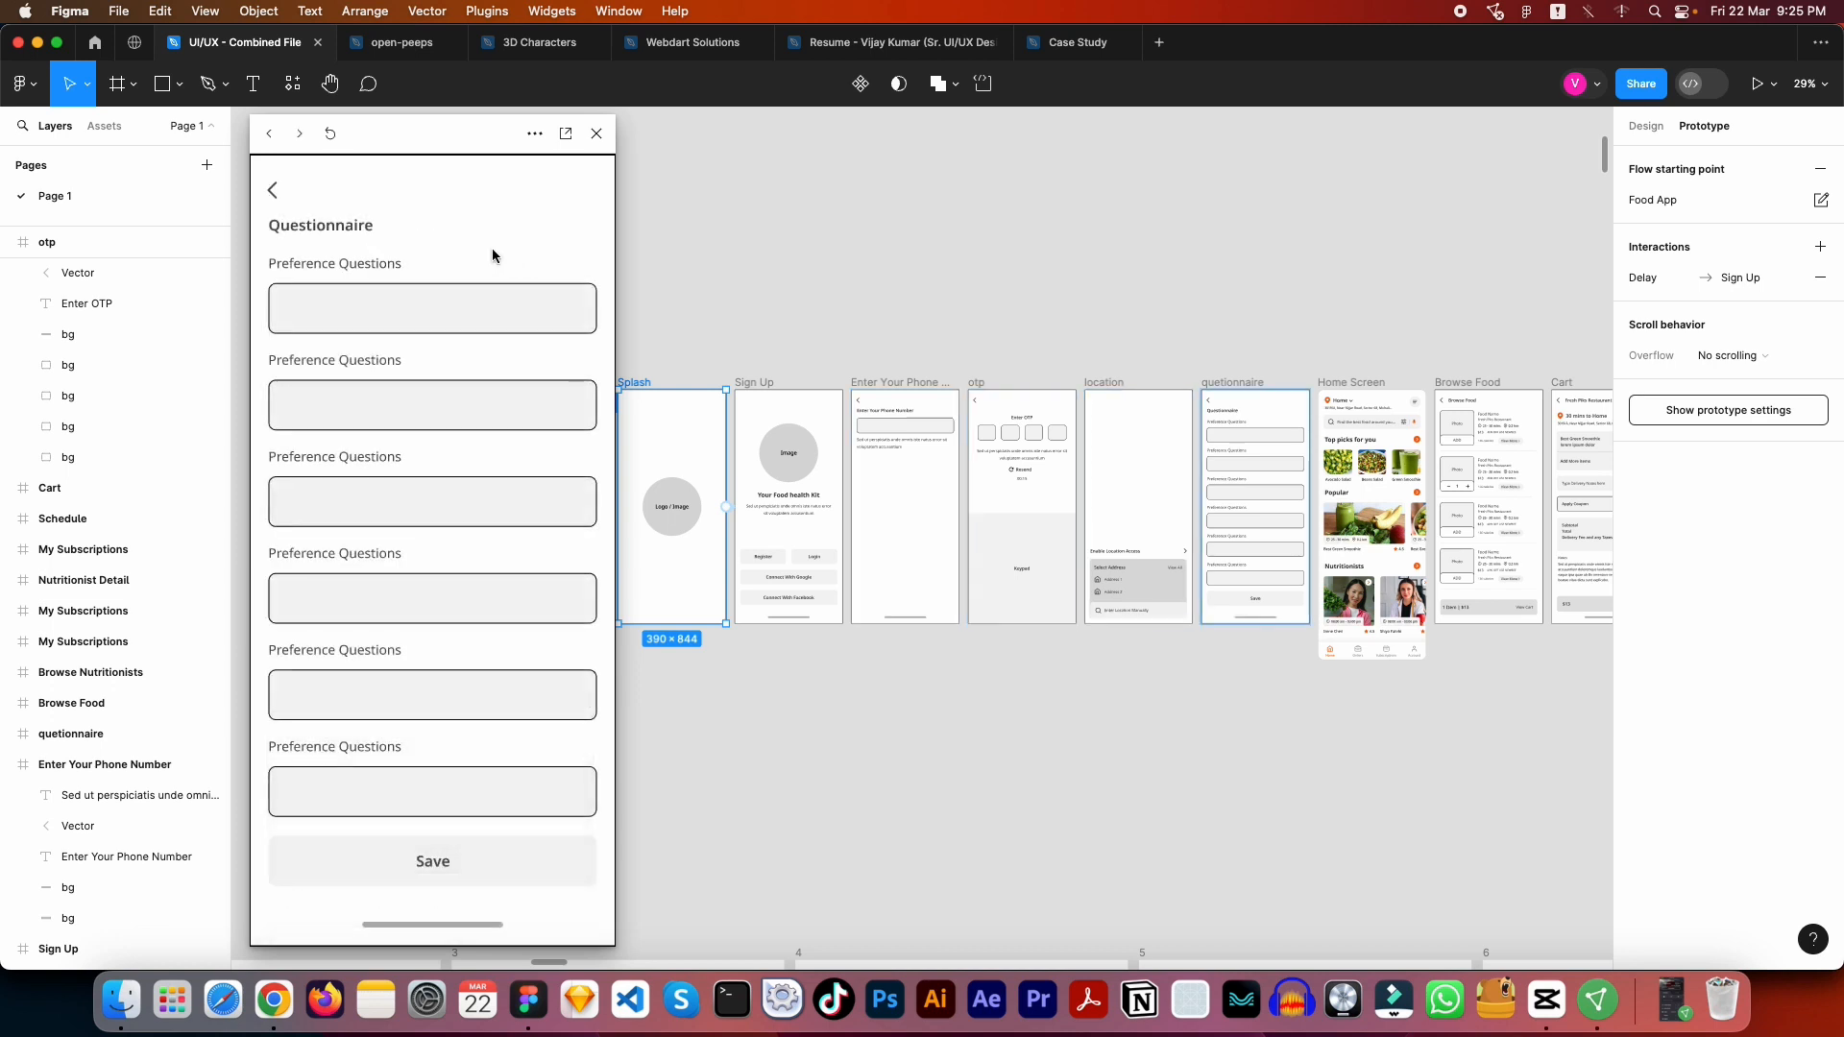
pyautogui.click(276, 192)
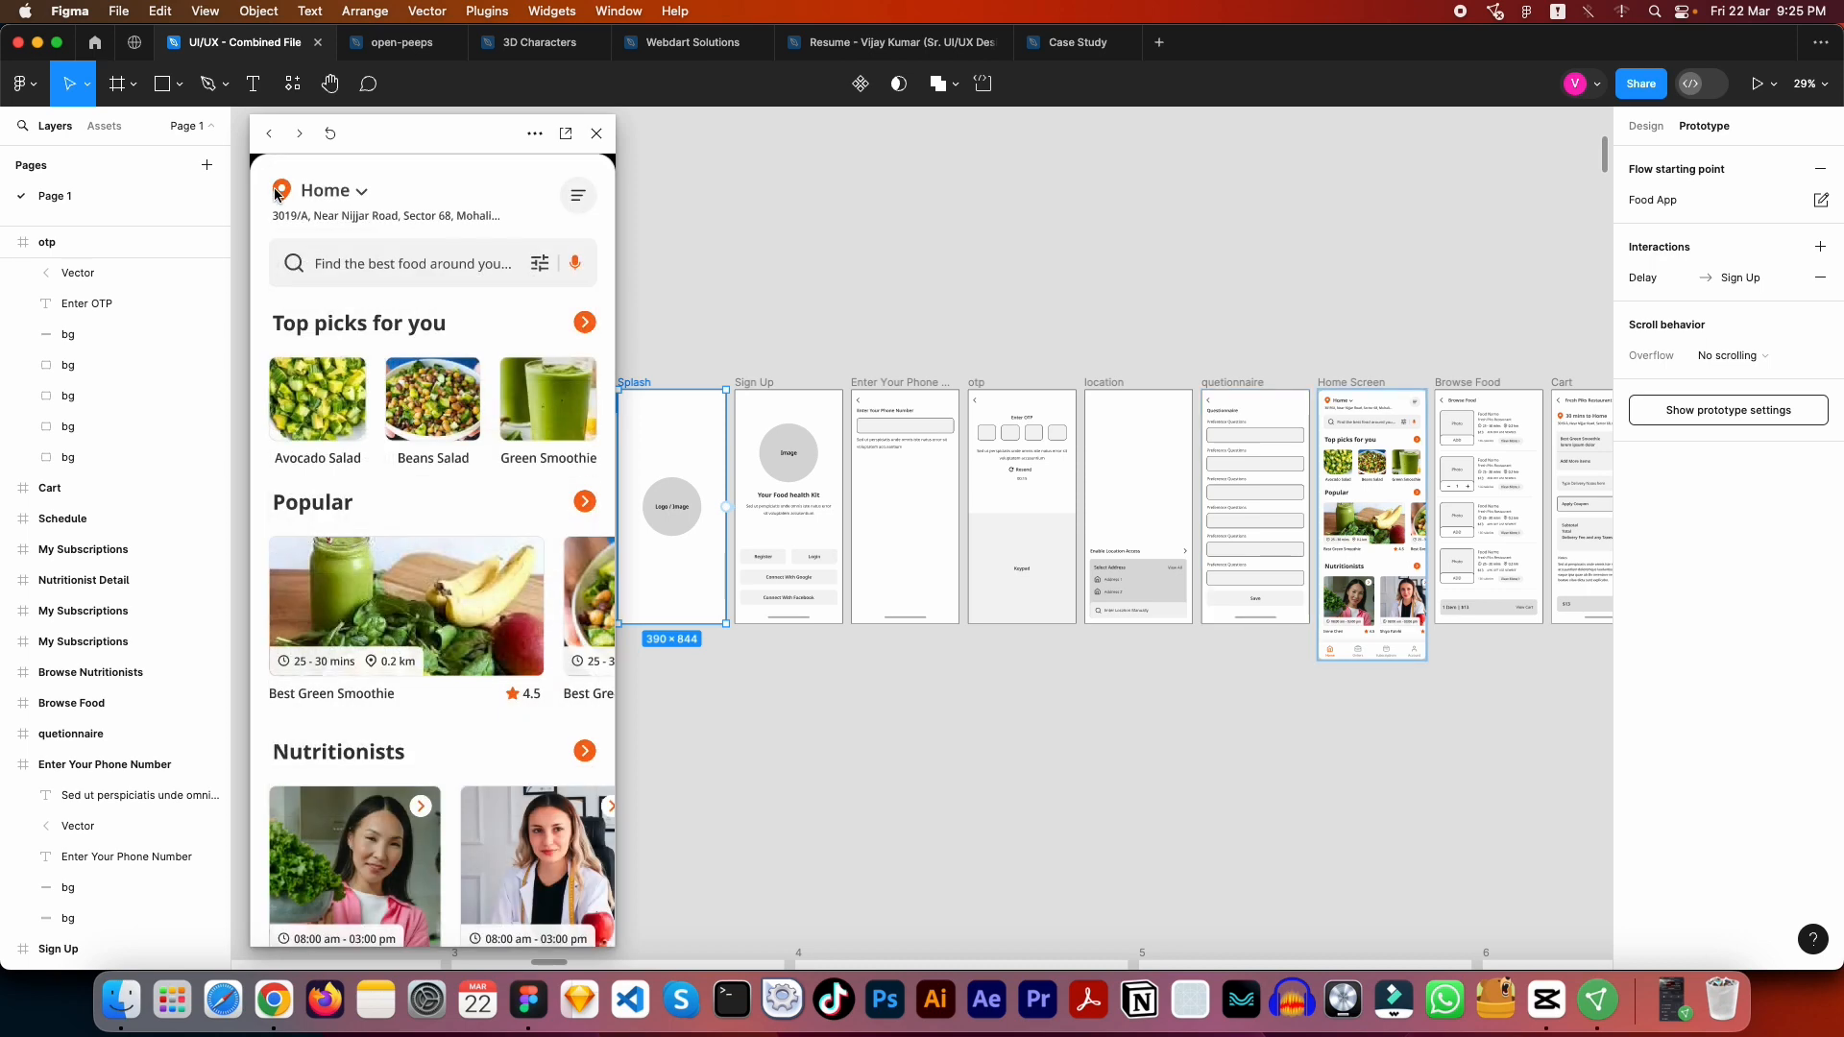
pyautogui.click(596, 134)
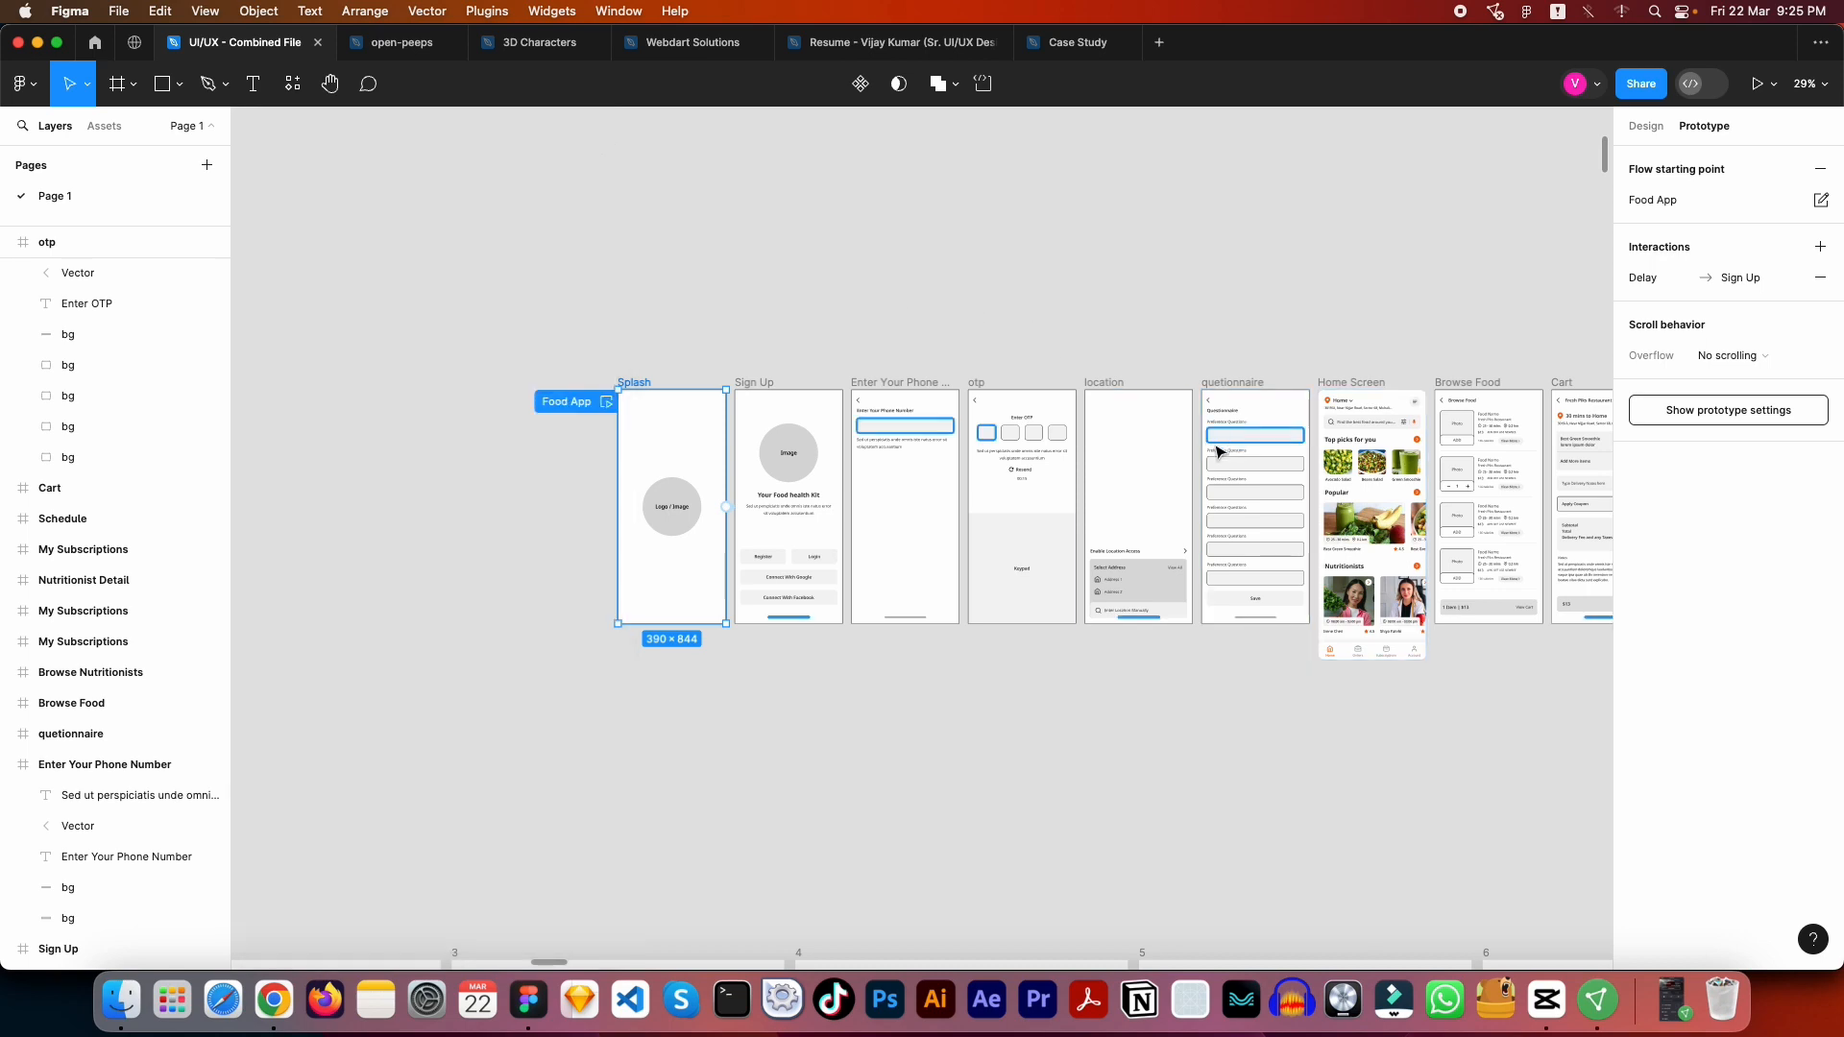
# - Replay the Food App flow from Splash through Register and the phone number field, then save the Questionnaire
pyautogui.scroll(5, 1215, 448)
pyautogui.hscroll(3, 1179, 280)
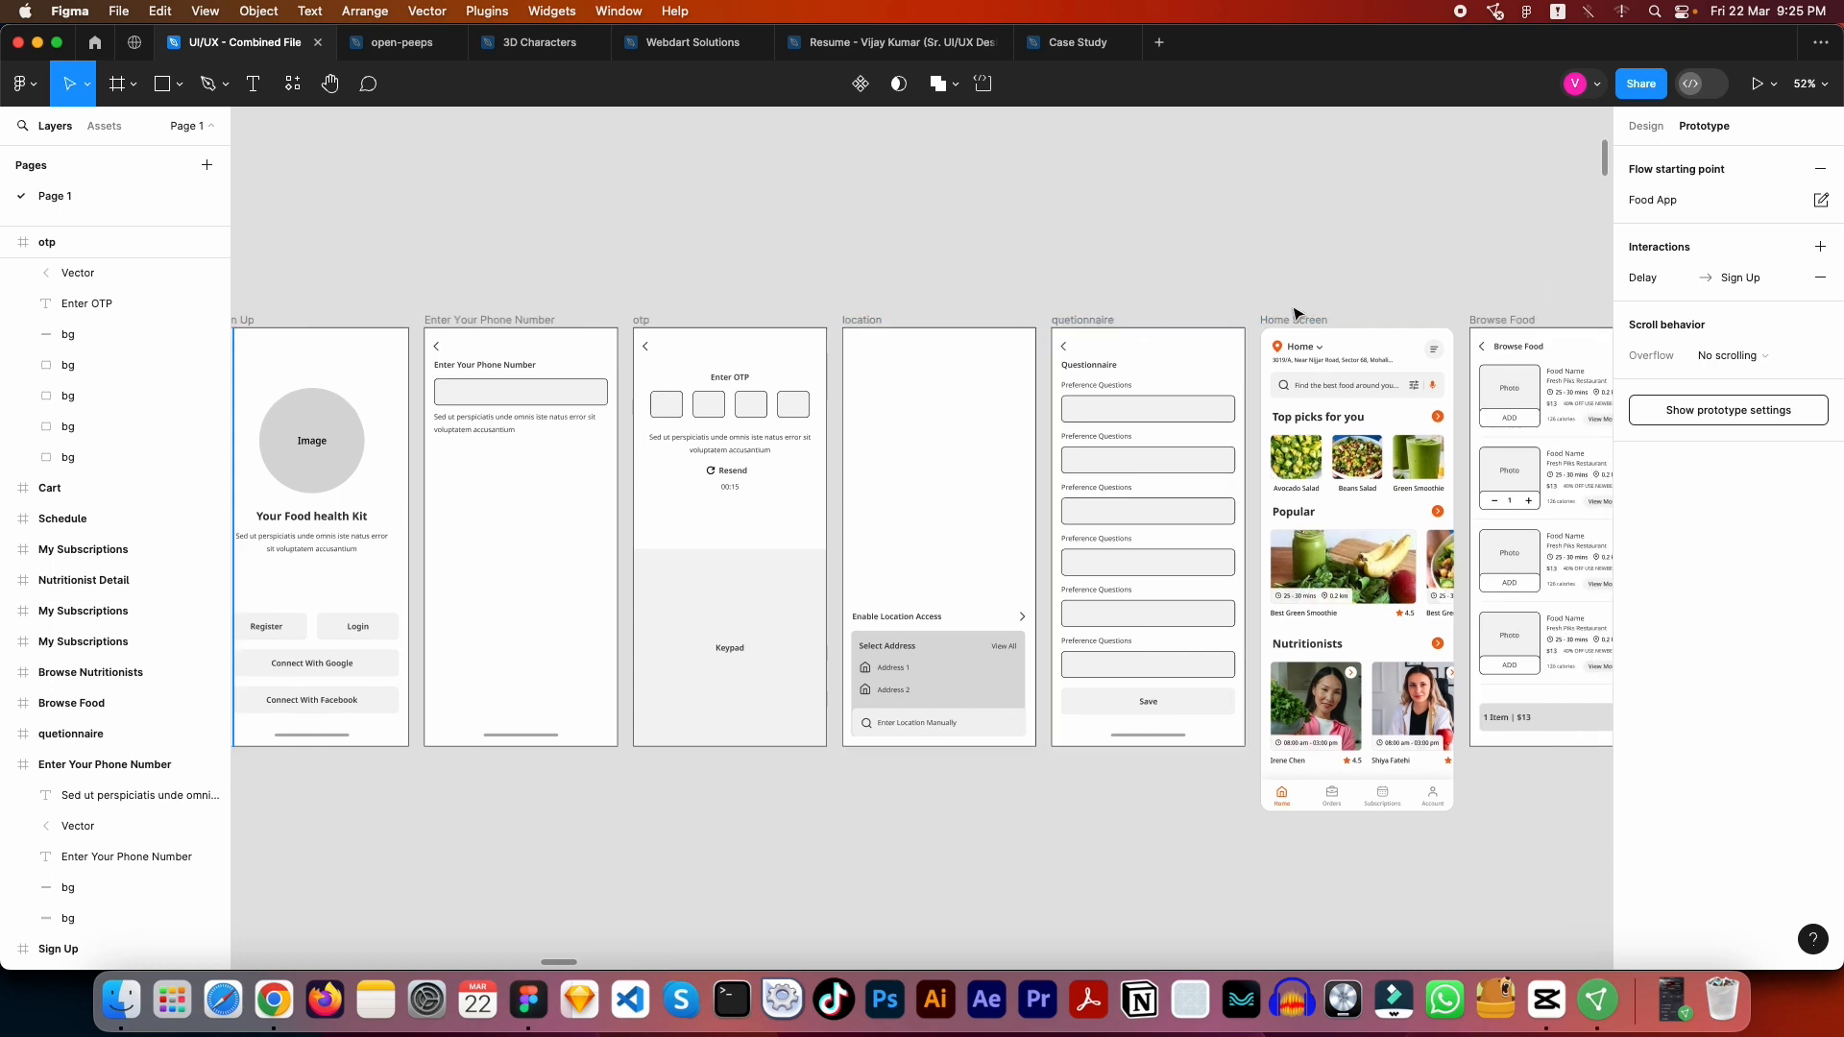
pyautogui.hscroll(-5, 1259, 285)
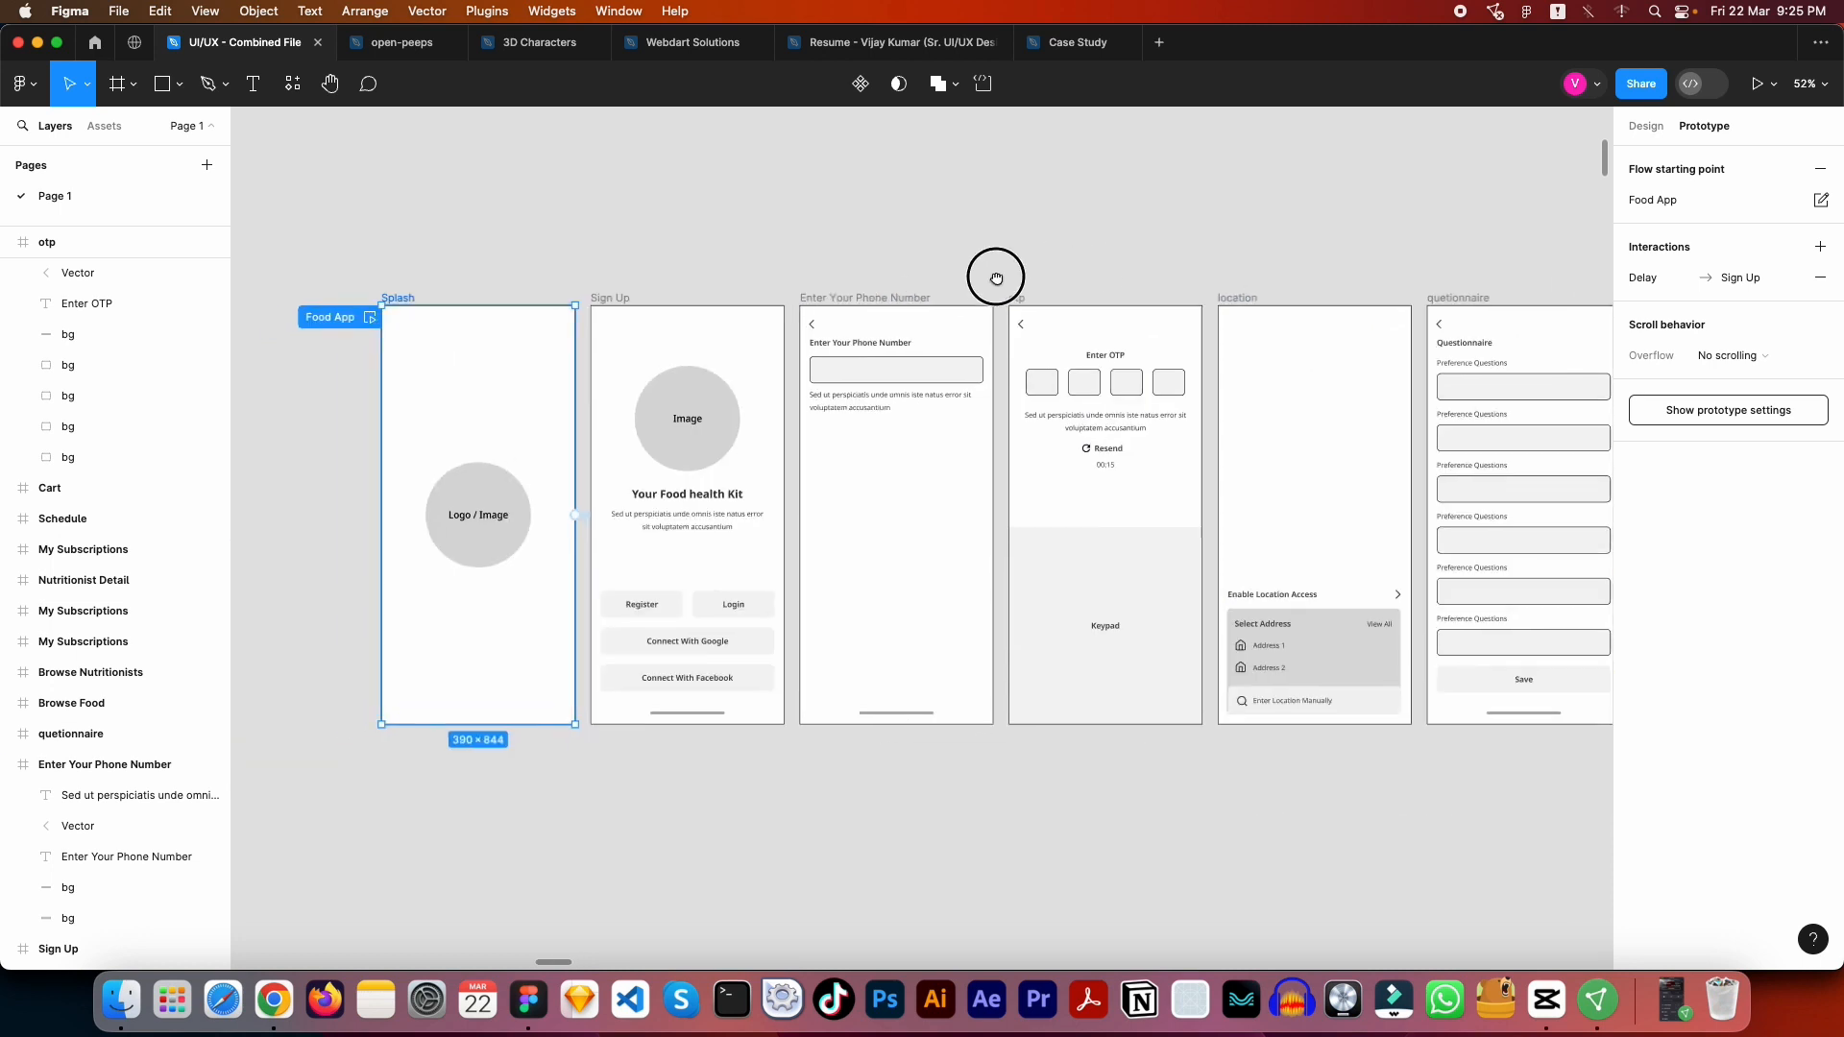
pyautogui.click(370, 317)
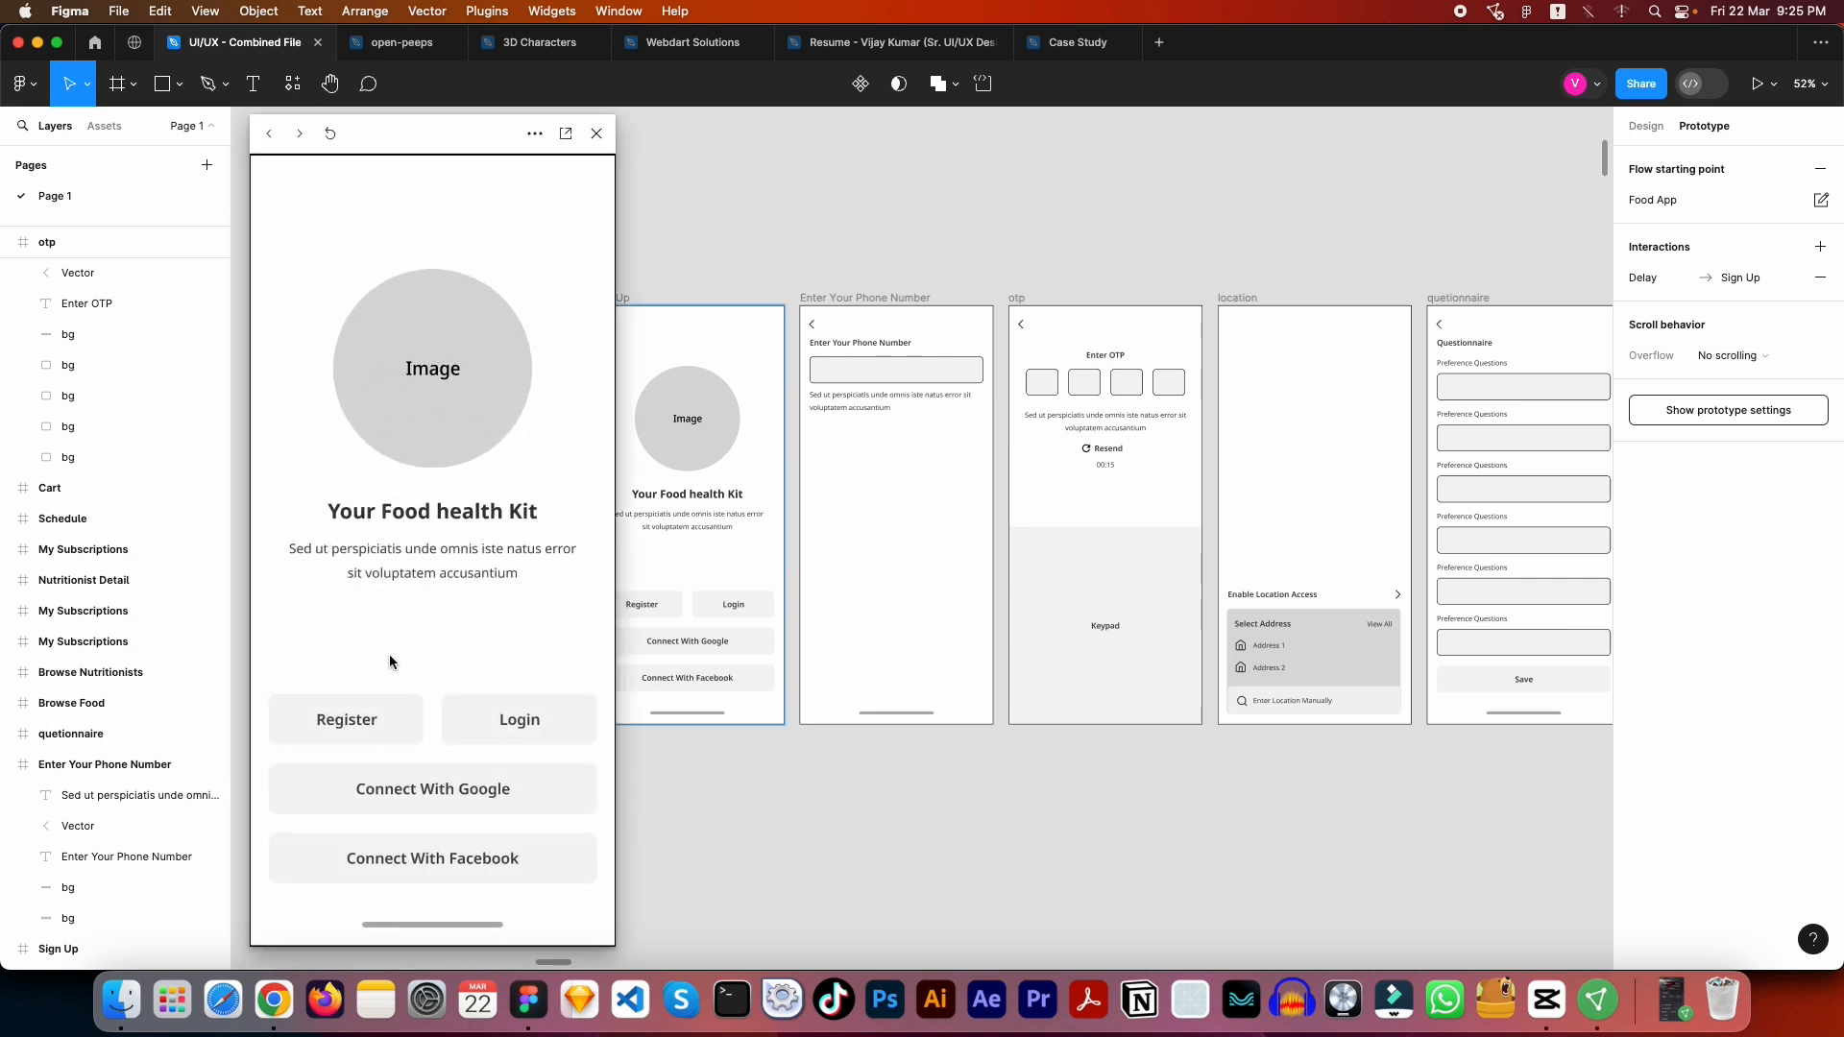
pyautogui.click(351, 717)
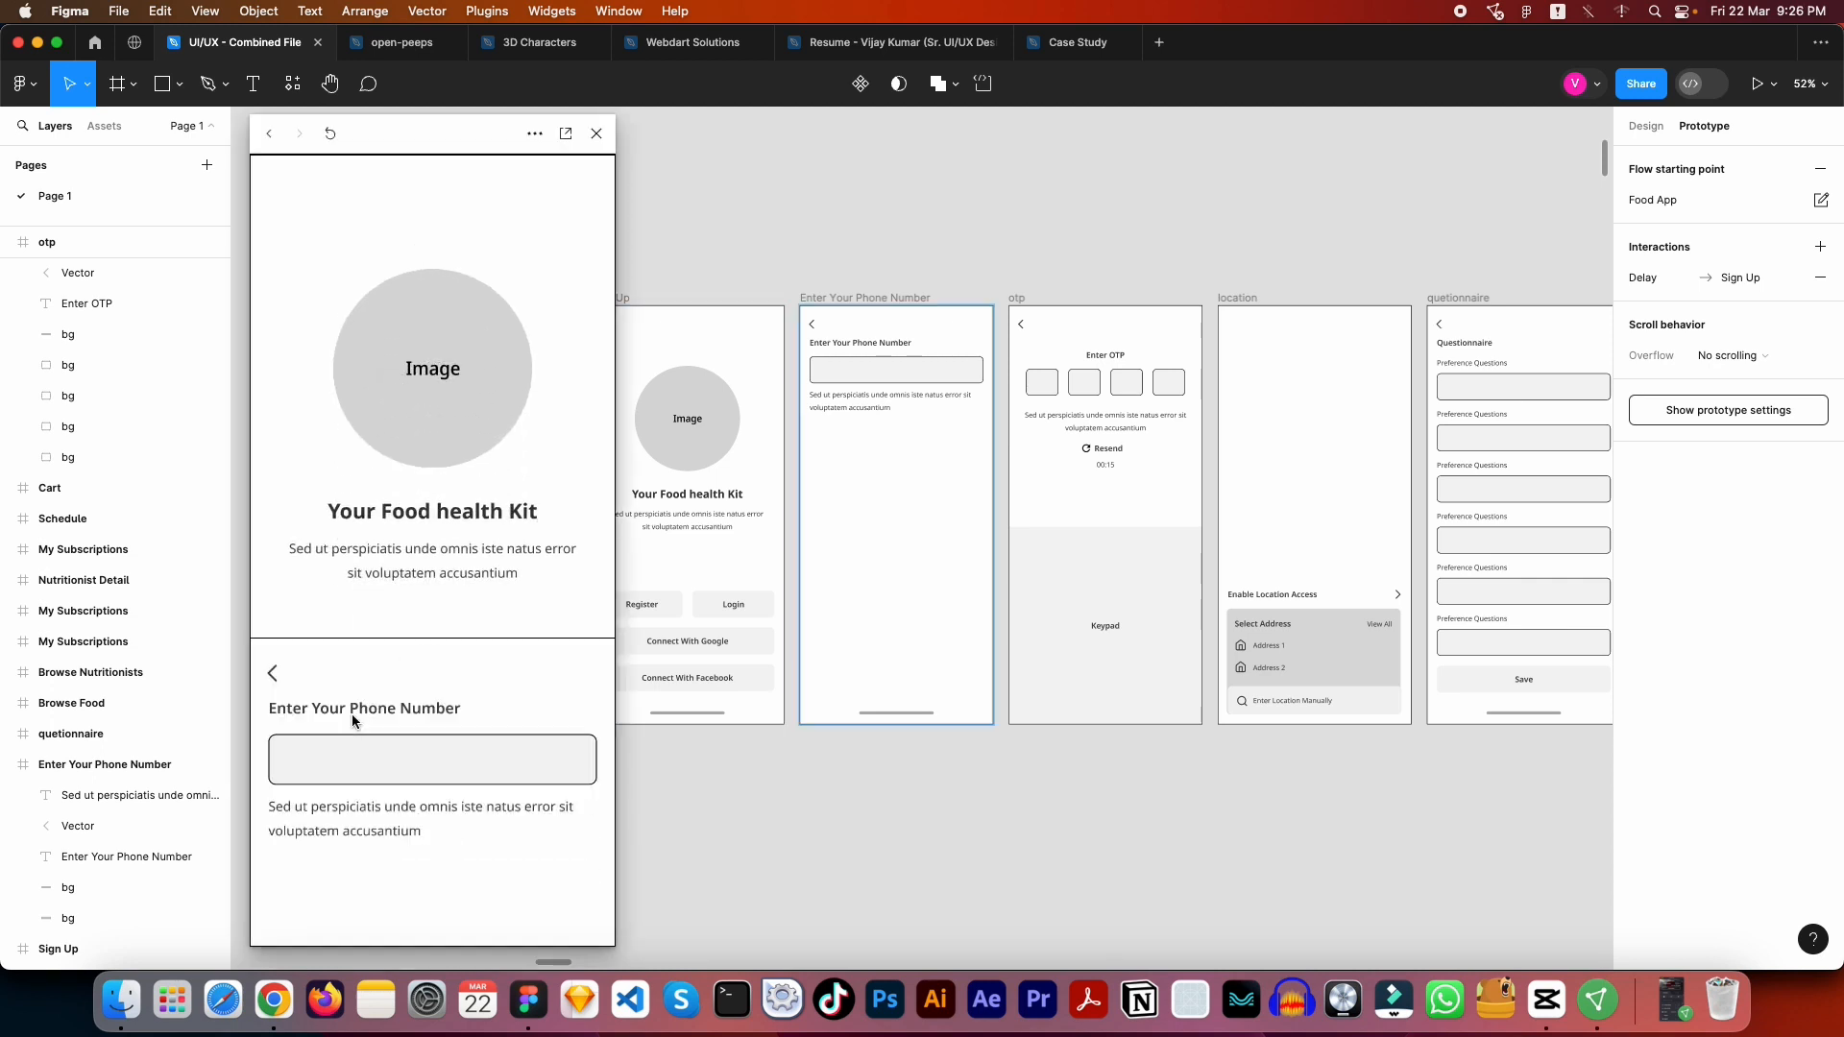
pyautogui.click(436, 290)
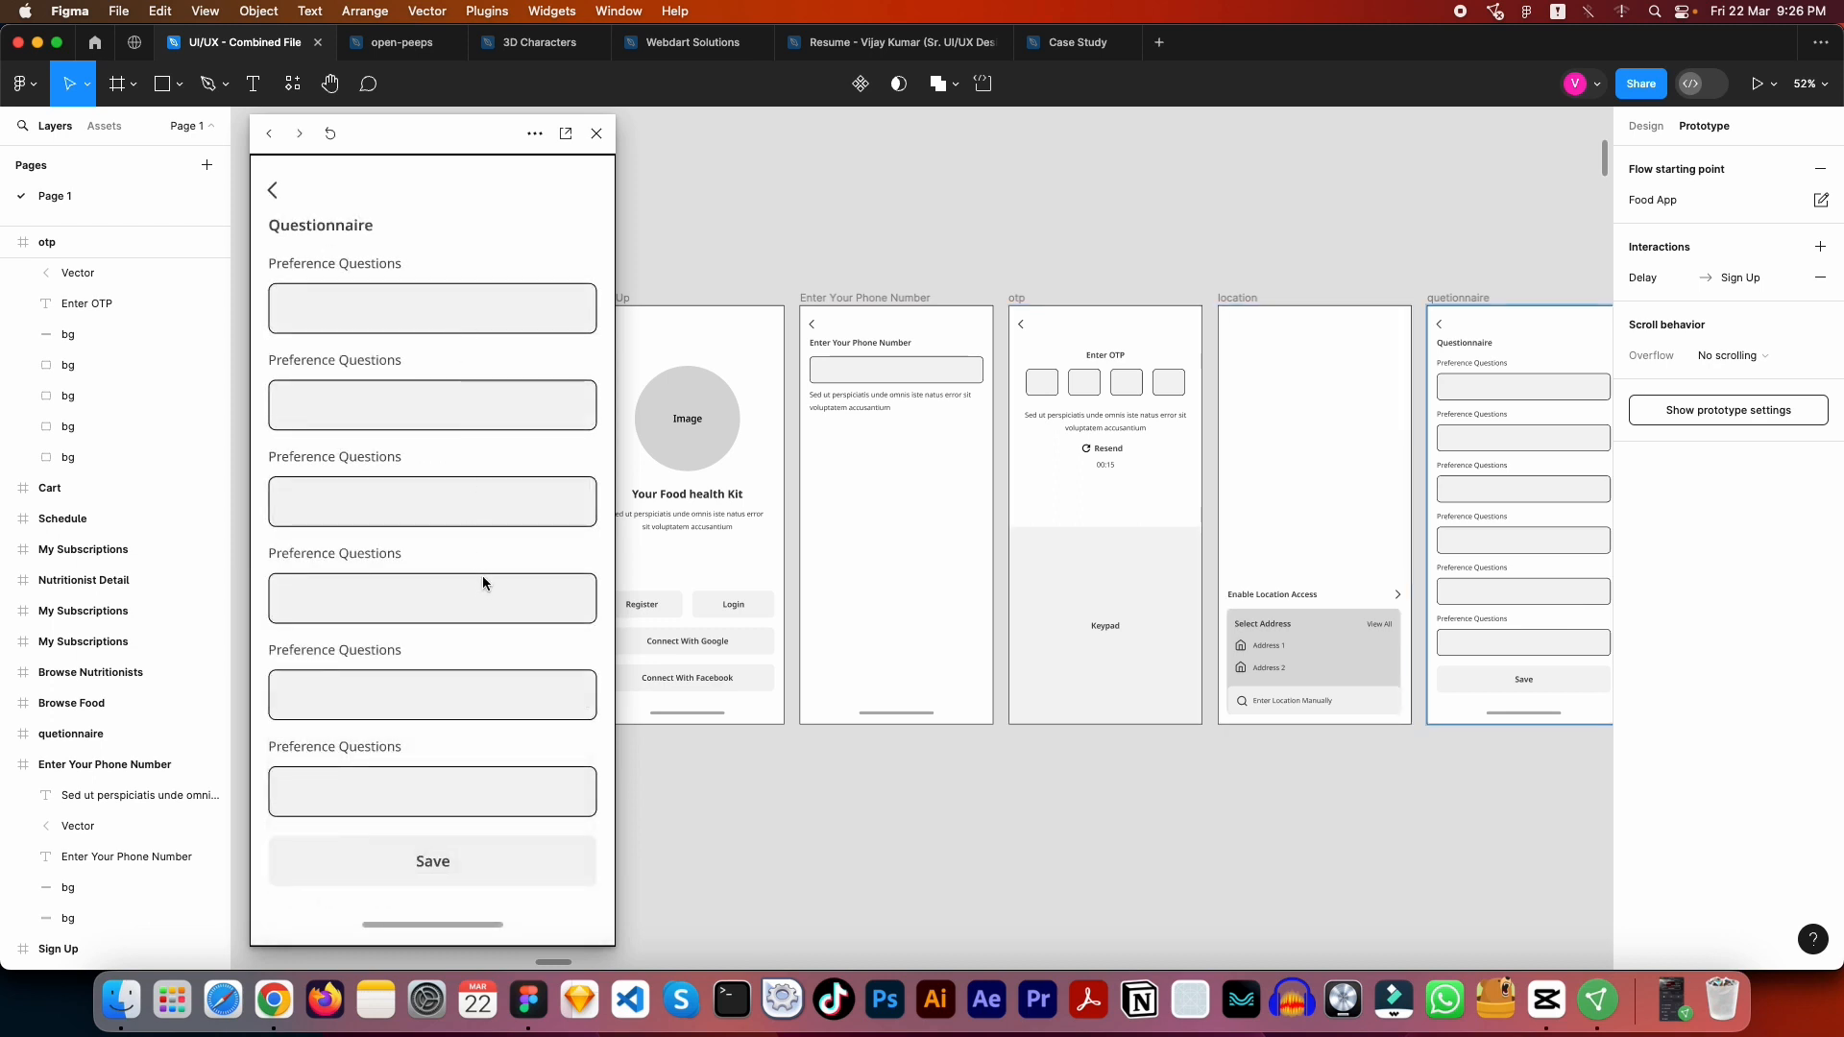
pyautogui.click(429, 861)
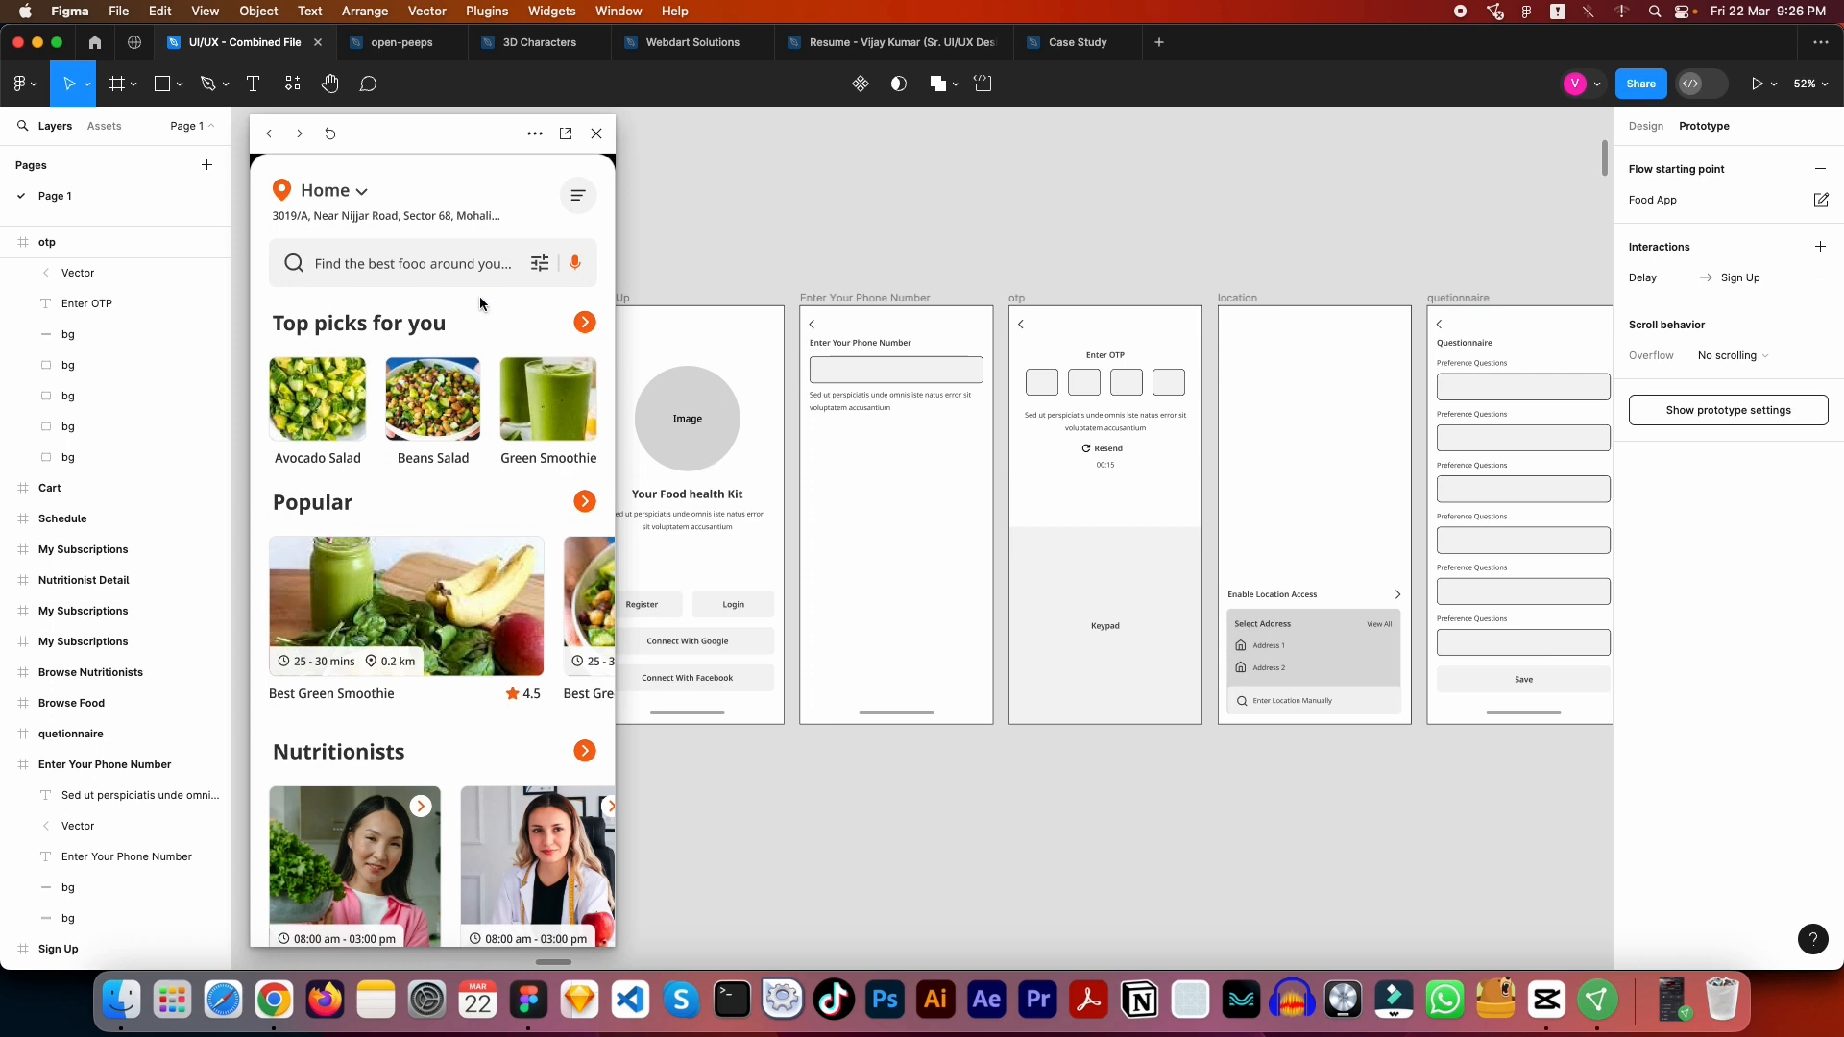
# - Reveal the Home Screen's hotspots, open the Best Green Smoothie card, and choose the second item on Browse Food
pyautogui.click(527, 205)
pyautogui.click(515, 188)
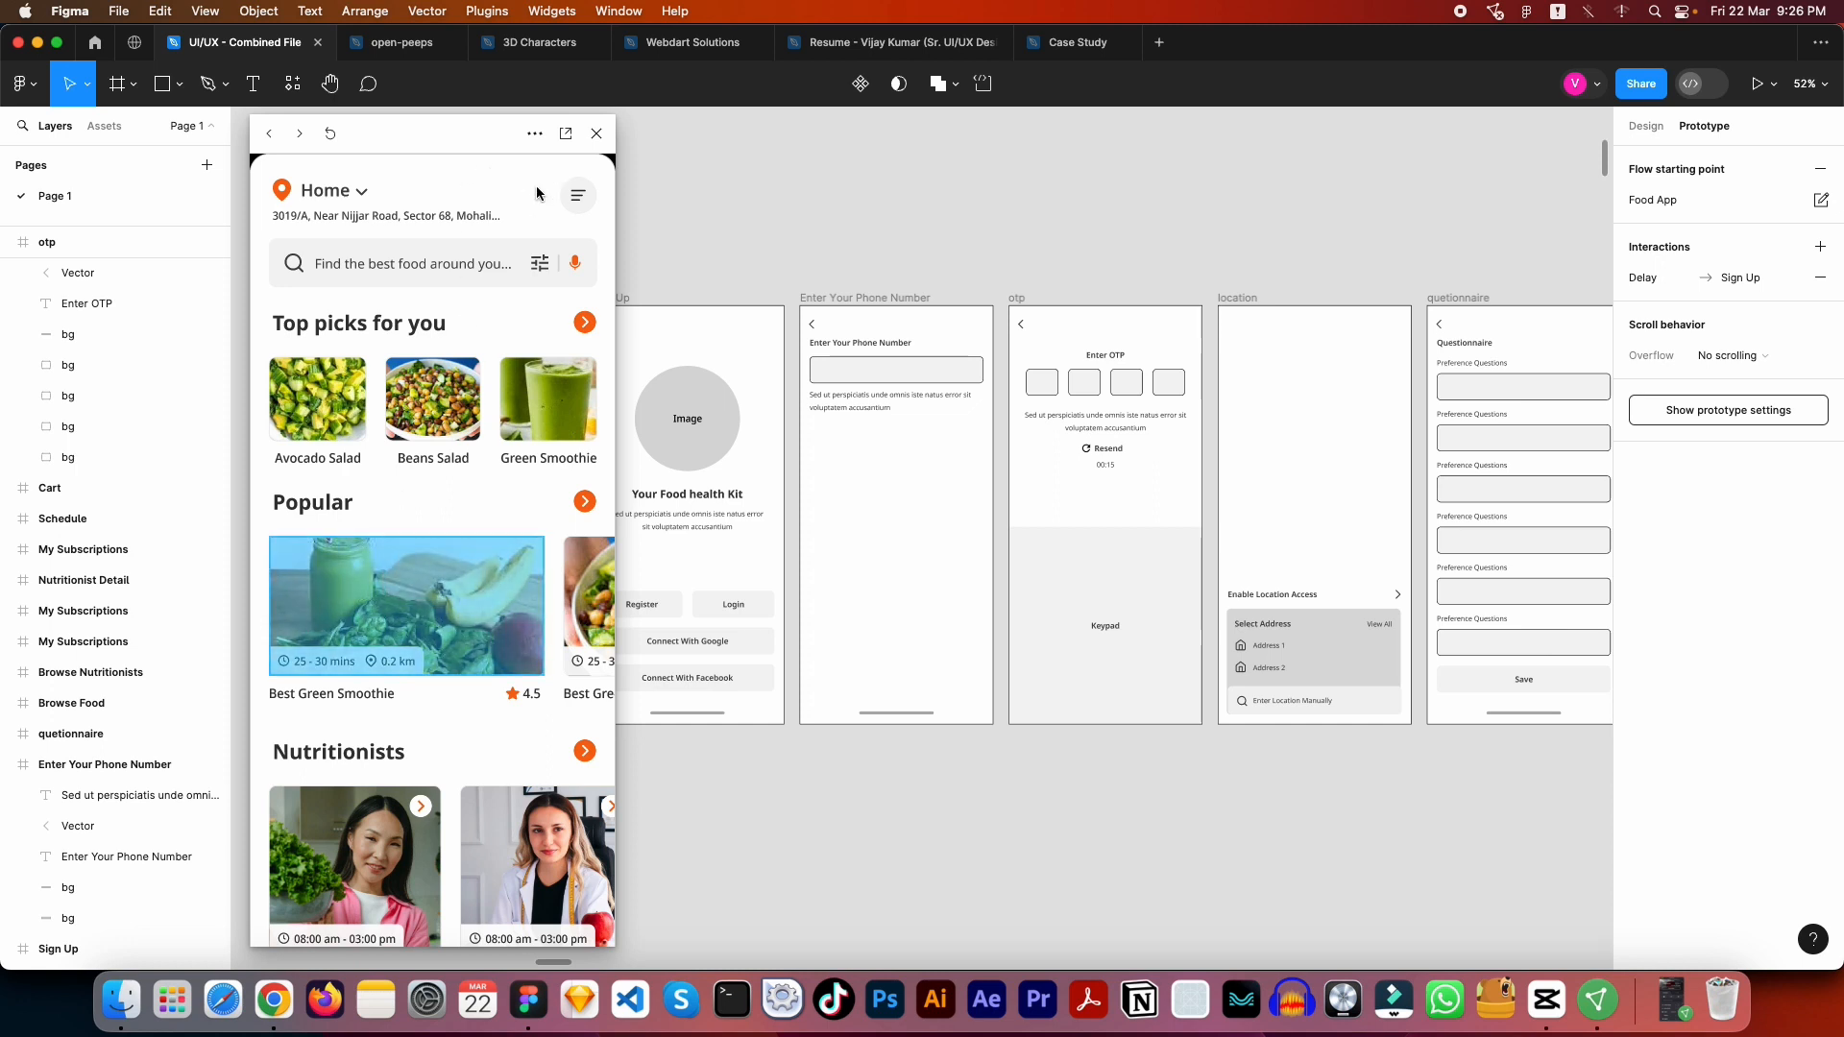
pyautogui.click(503, 221)
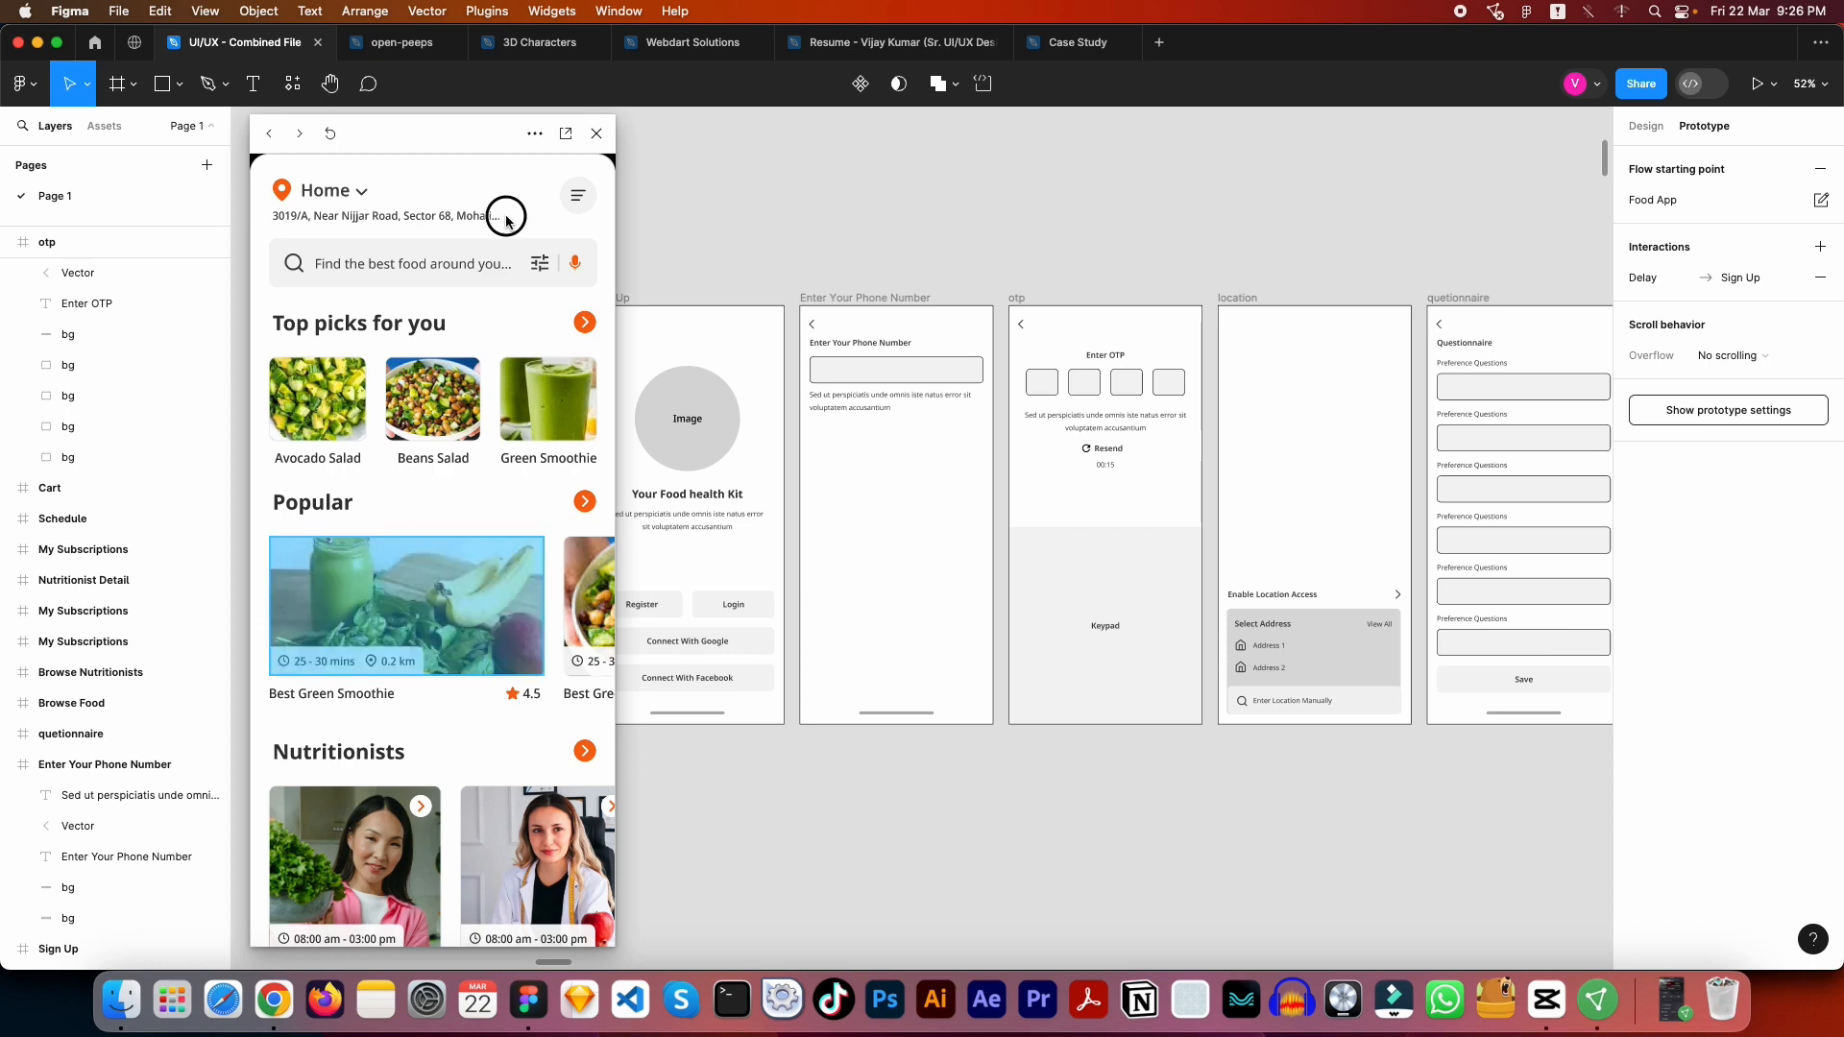
pyautogui.click(357, 619)
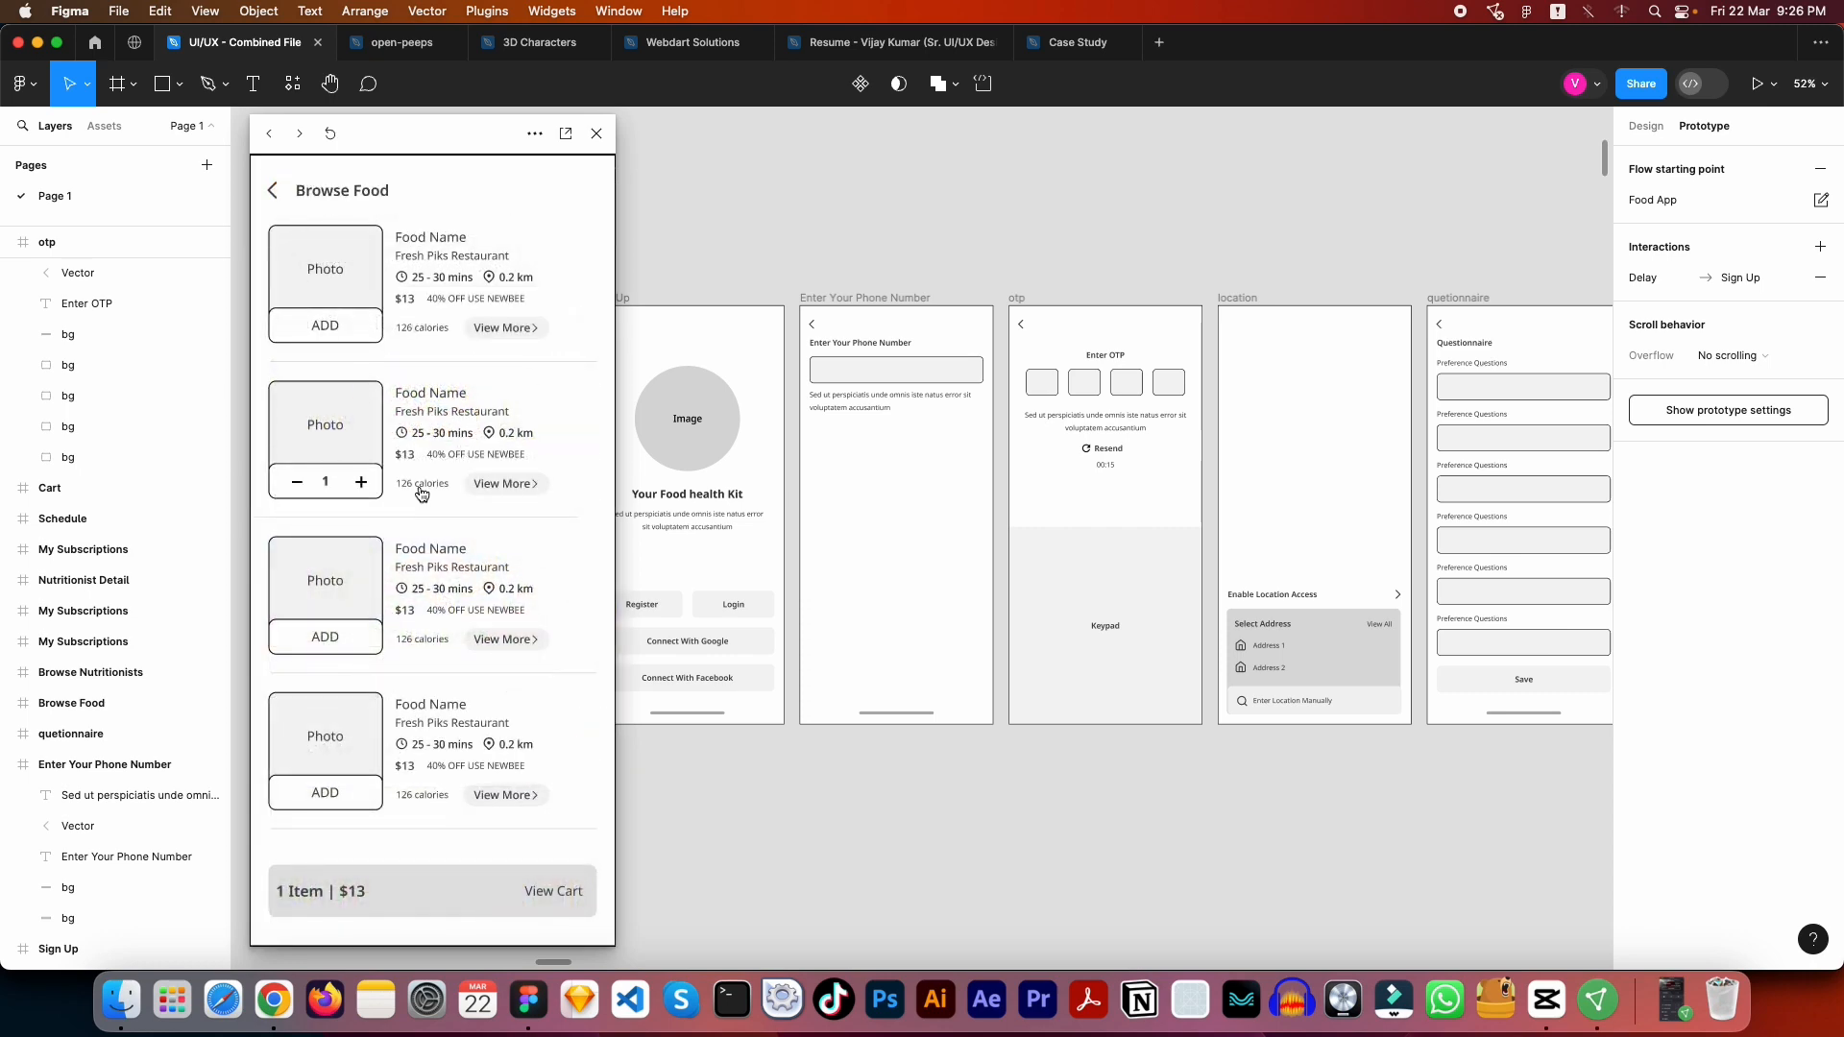
pyautogui.click(569, 203)
pyautogui.click(568, 199)
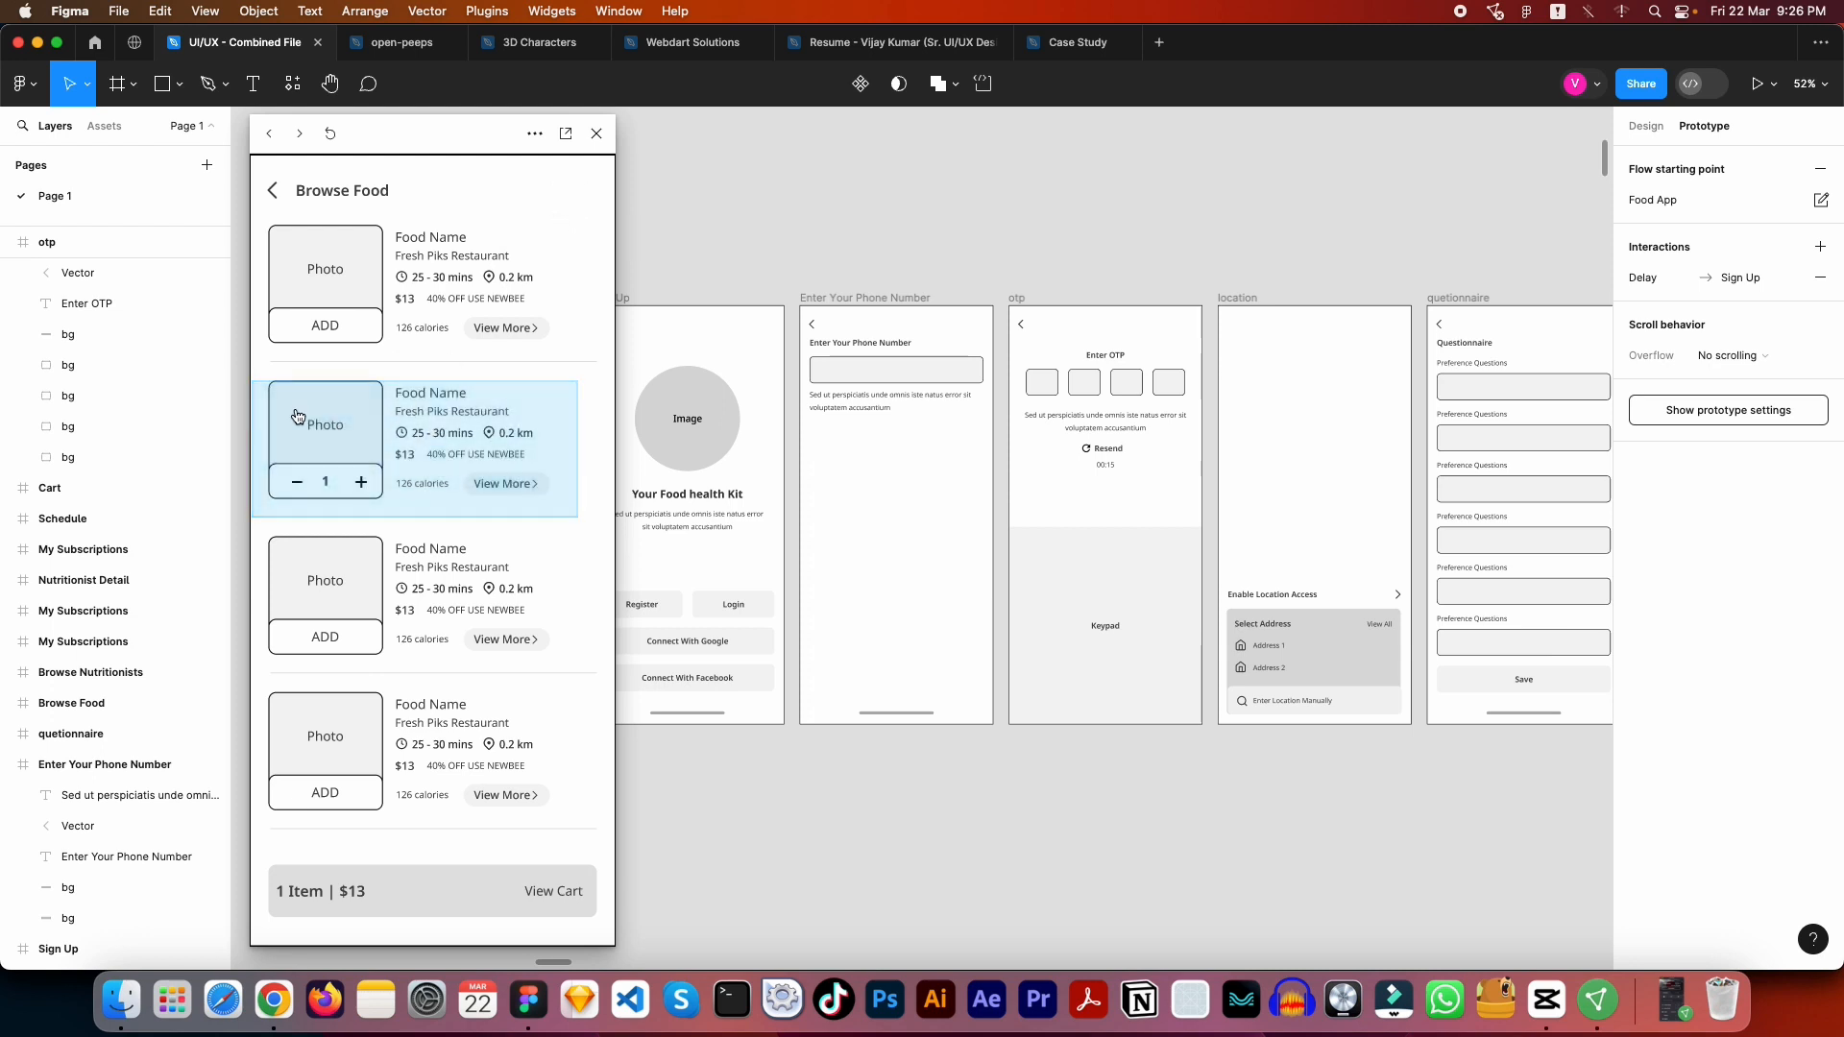
pyautogui.click(360, 434)
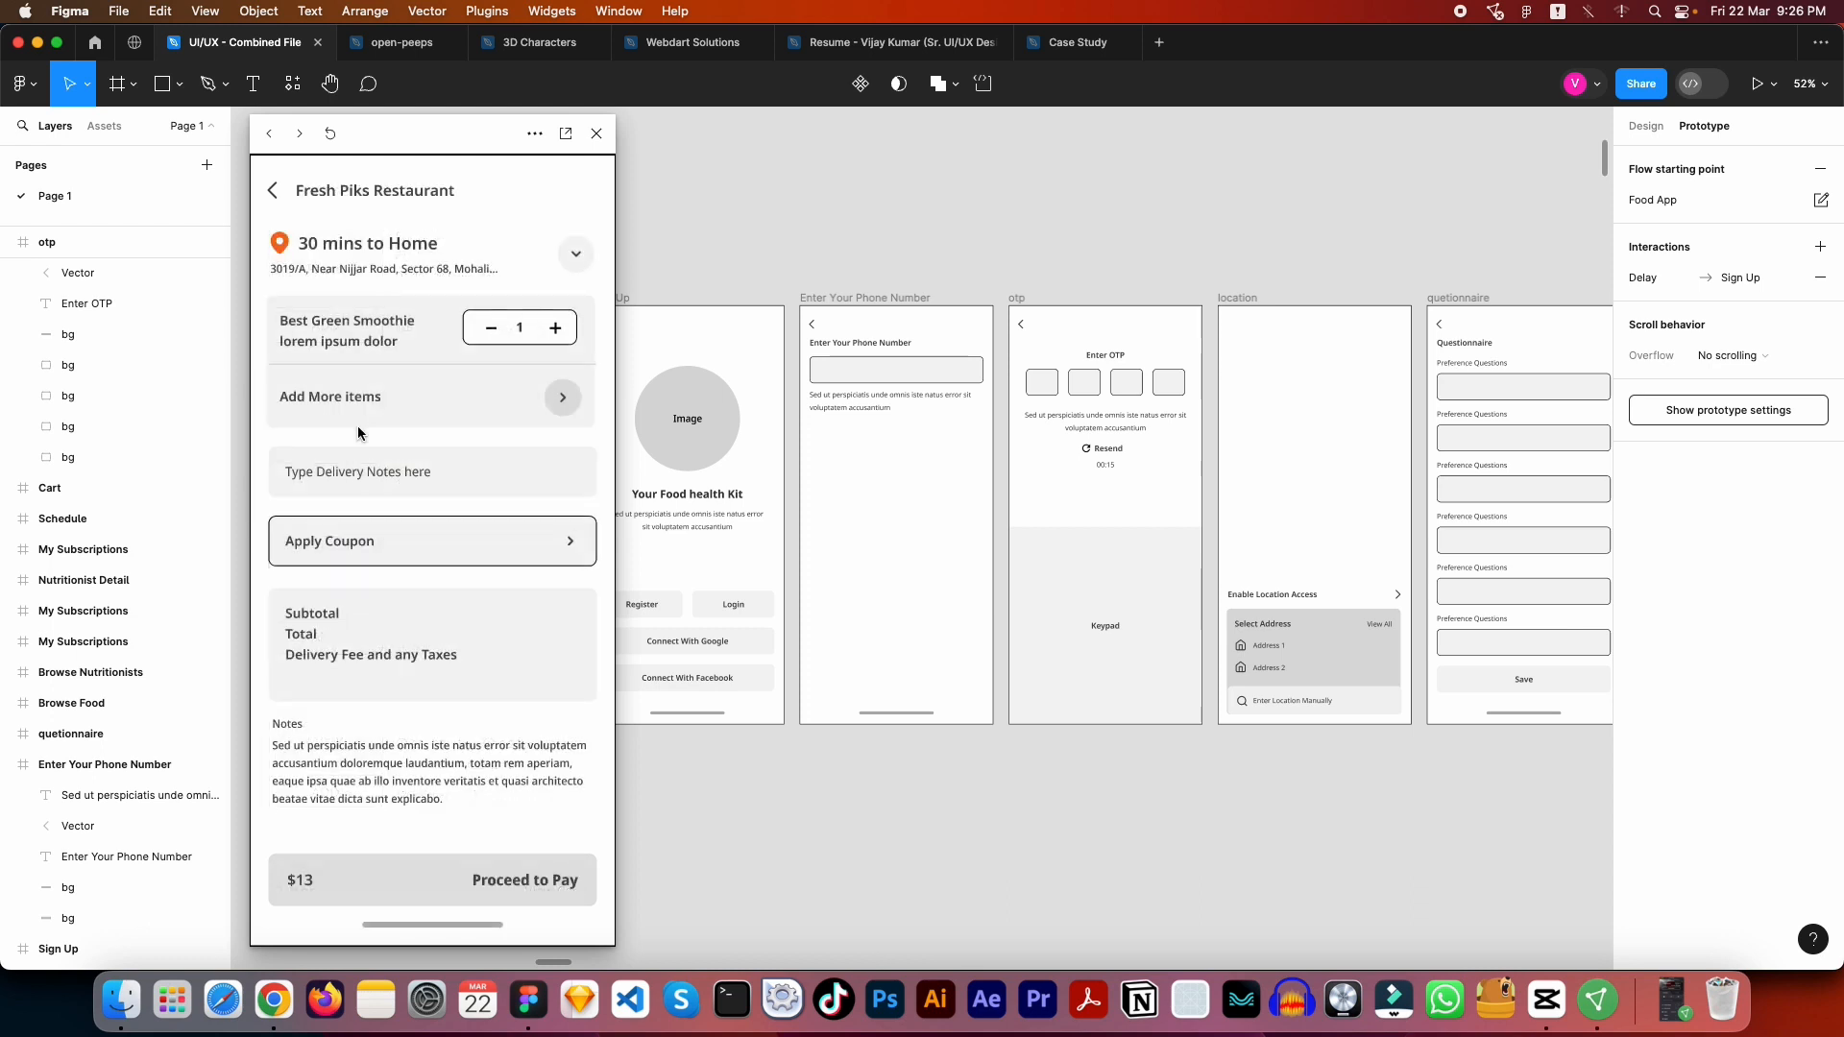
# - Reveal the cart screen's hotspot, test the Proceed to Pay link, and close the preview with nothing selected
pyautogui.click(566, 194)
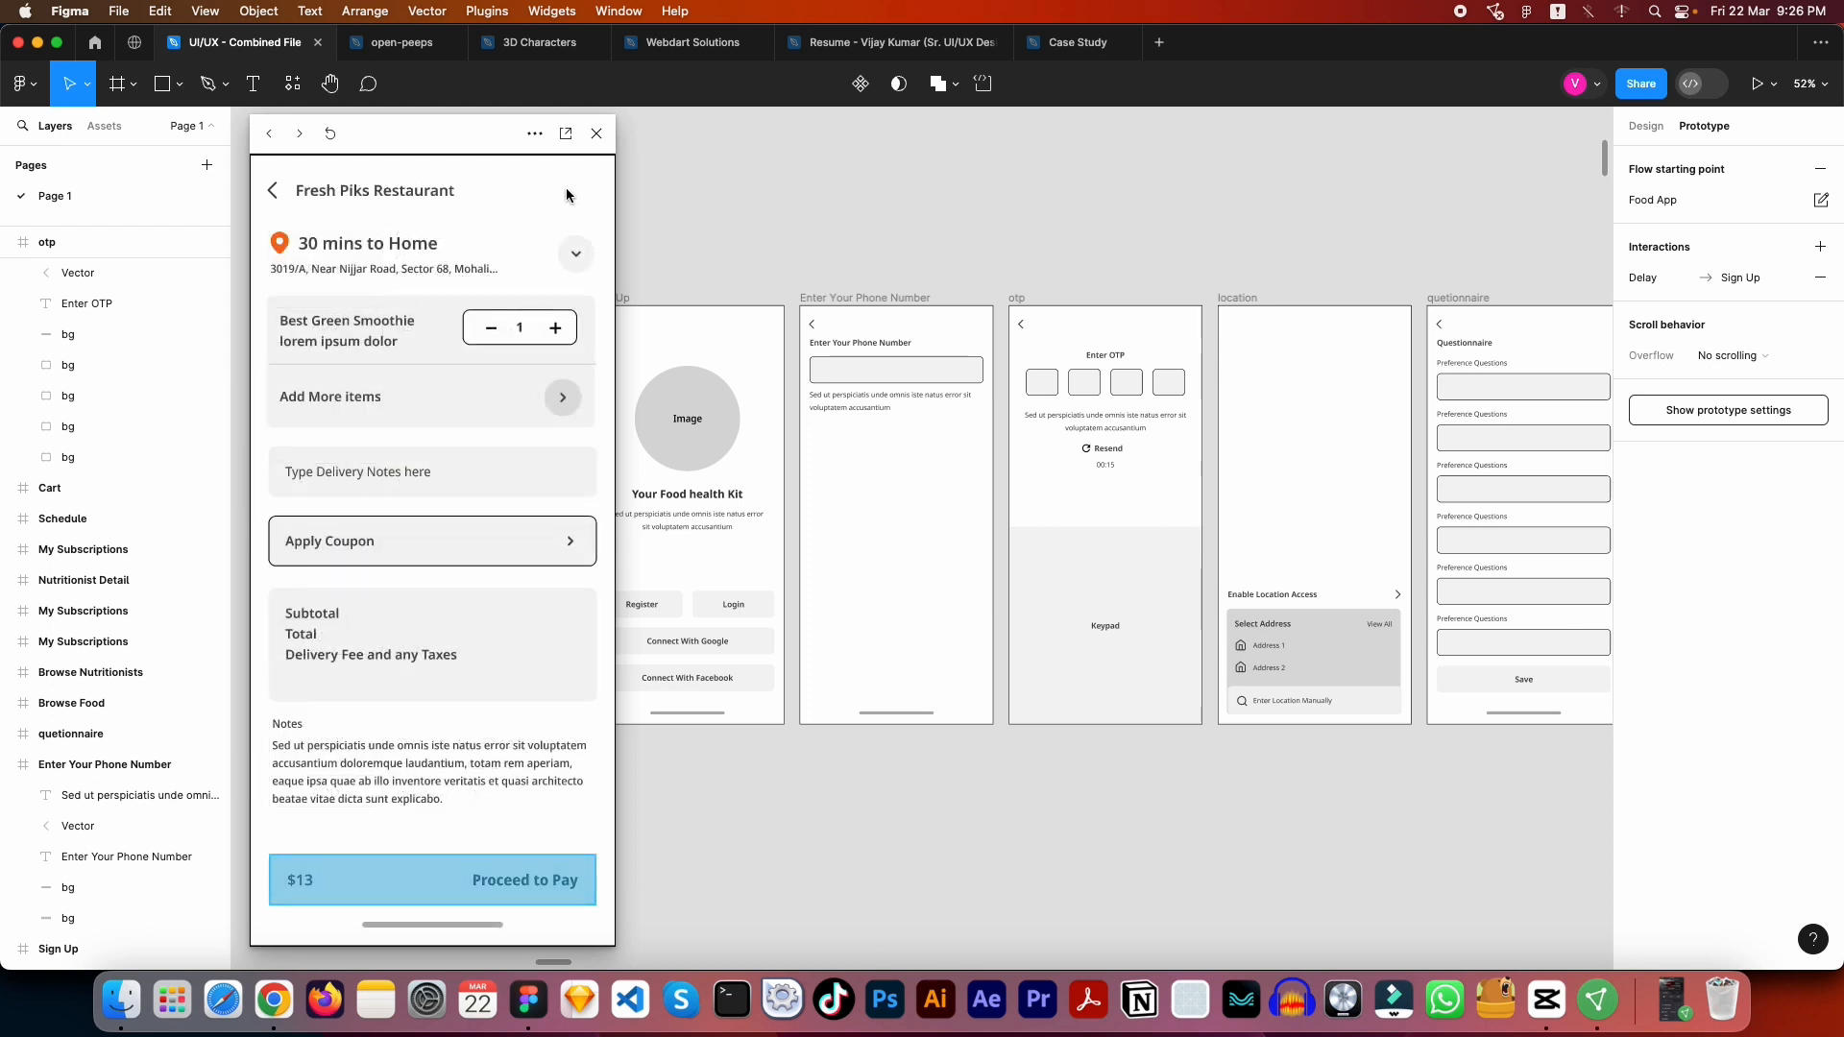
pyautogui.click(567, 195)
pyautogui.click(566, 195)
pyautogui.click(567, 195)
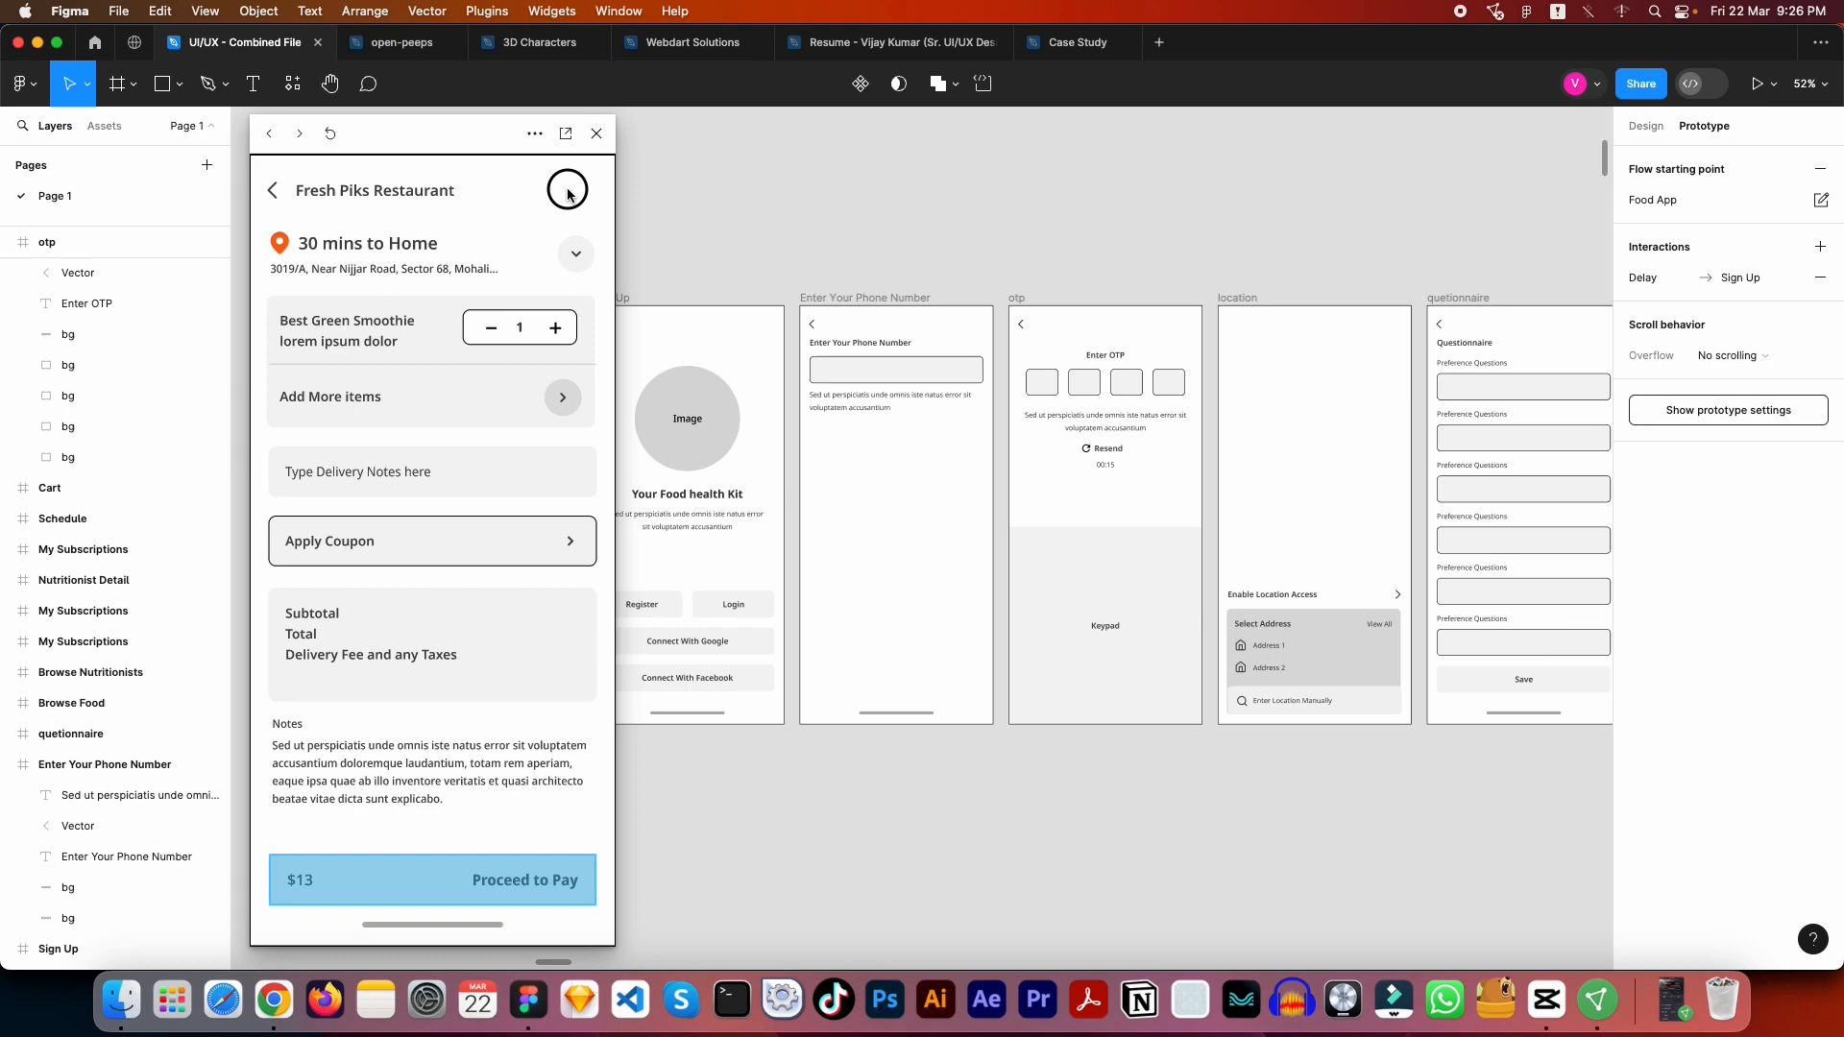
pyautogui.click(533, 880)
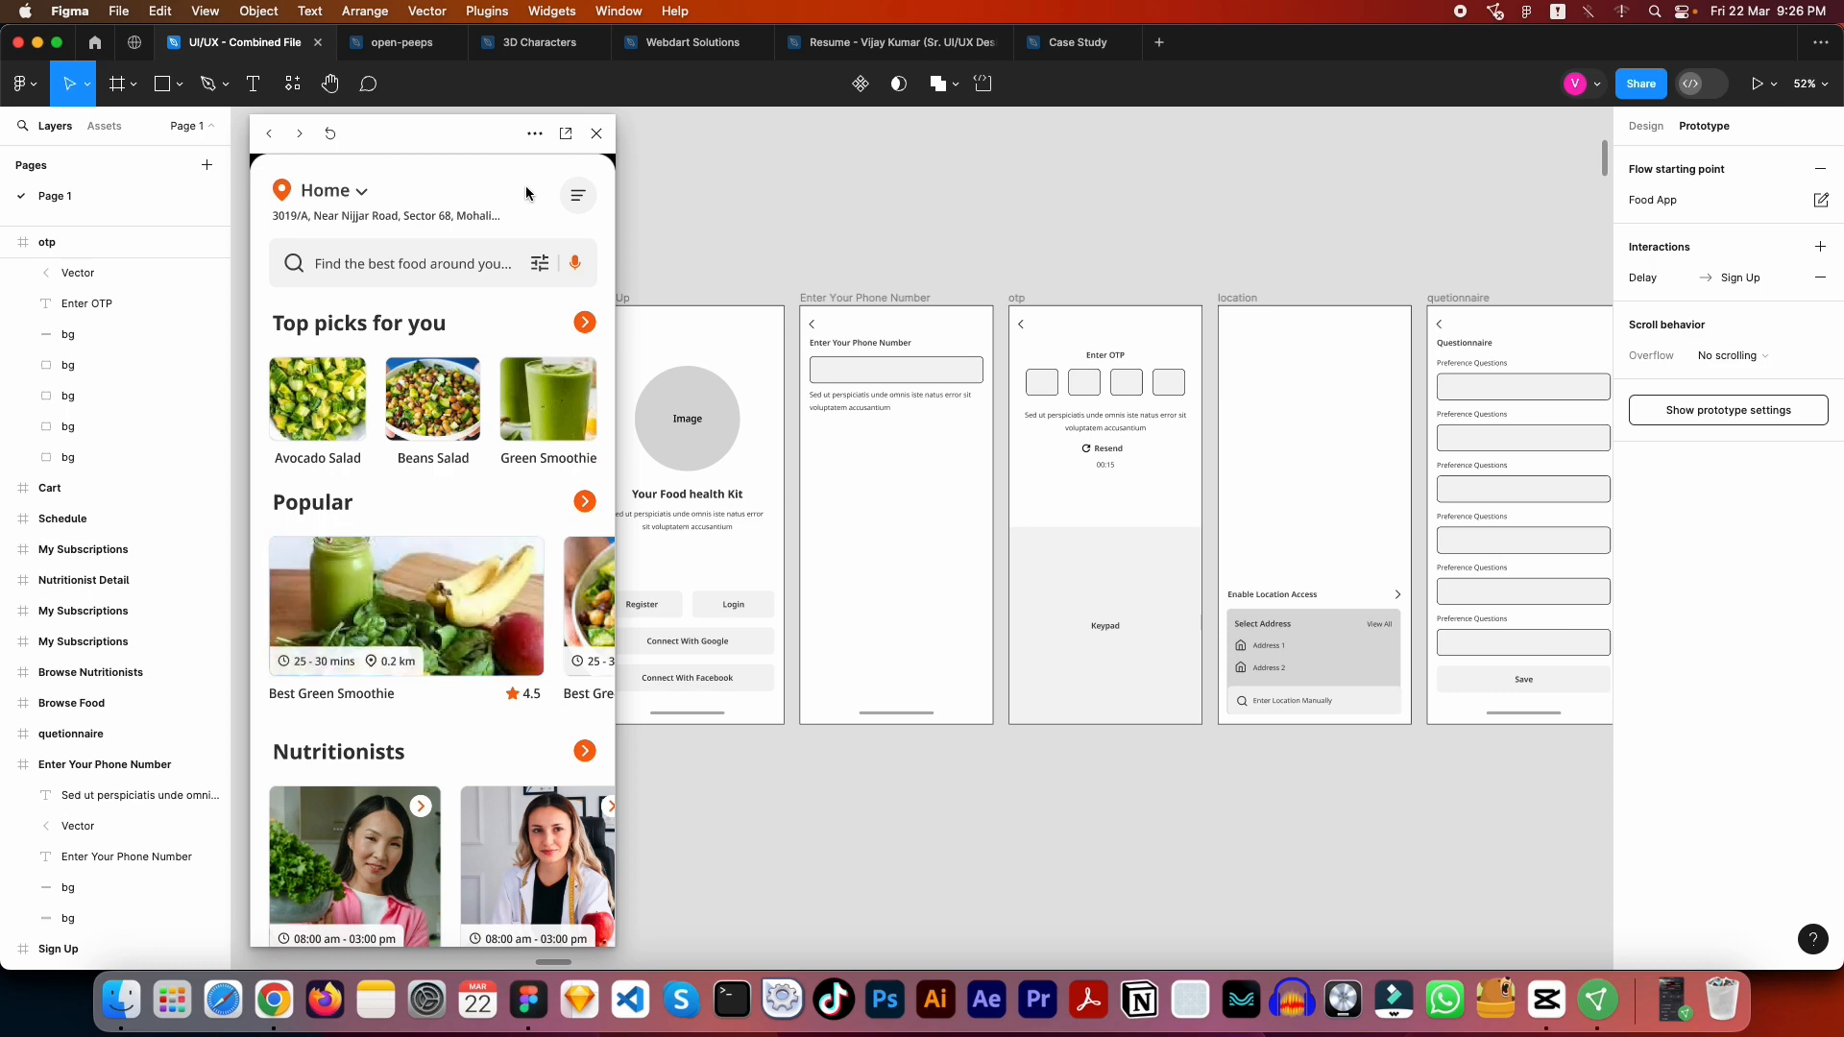
pyautogui.click(596, 133)
pyautogui.click(695, 247)
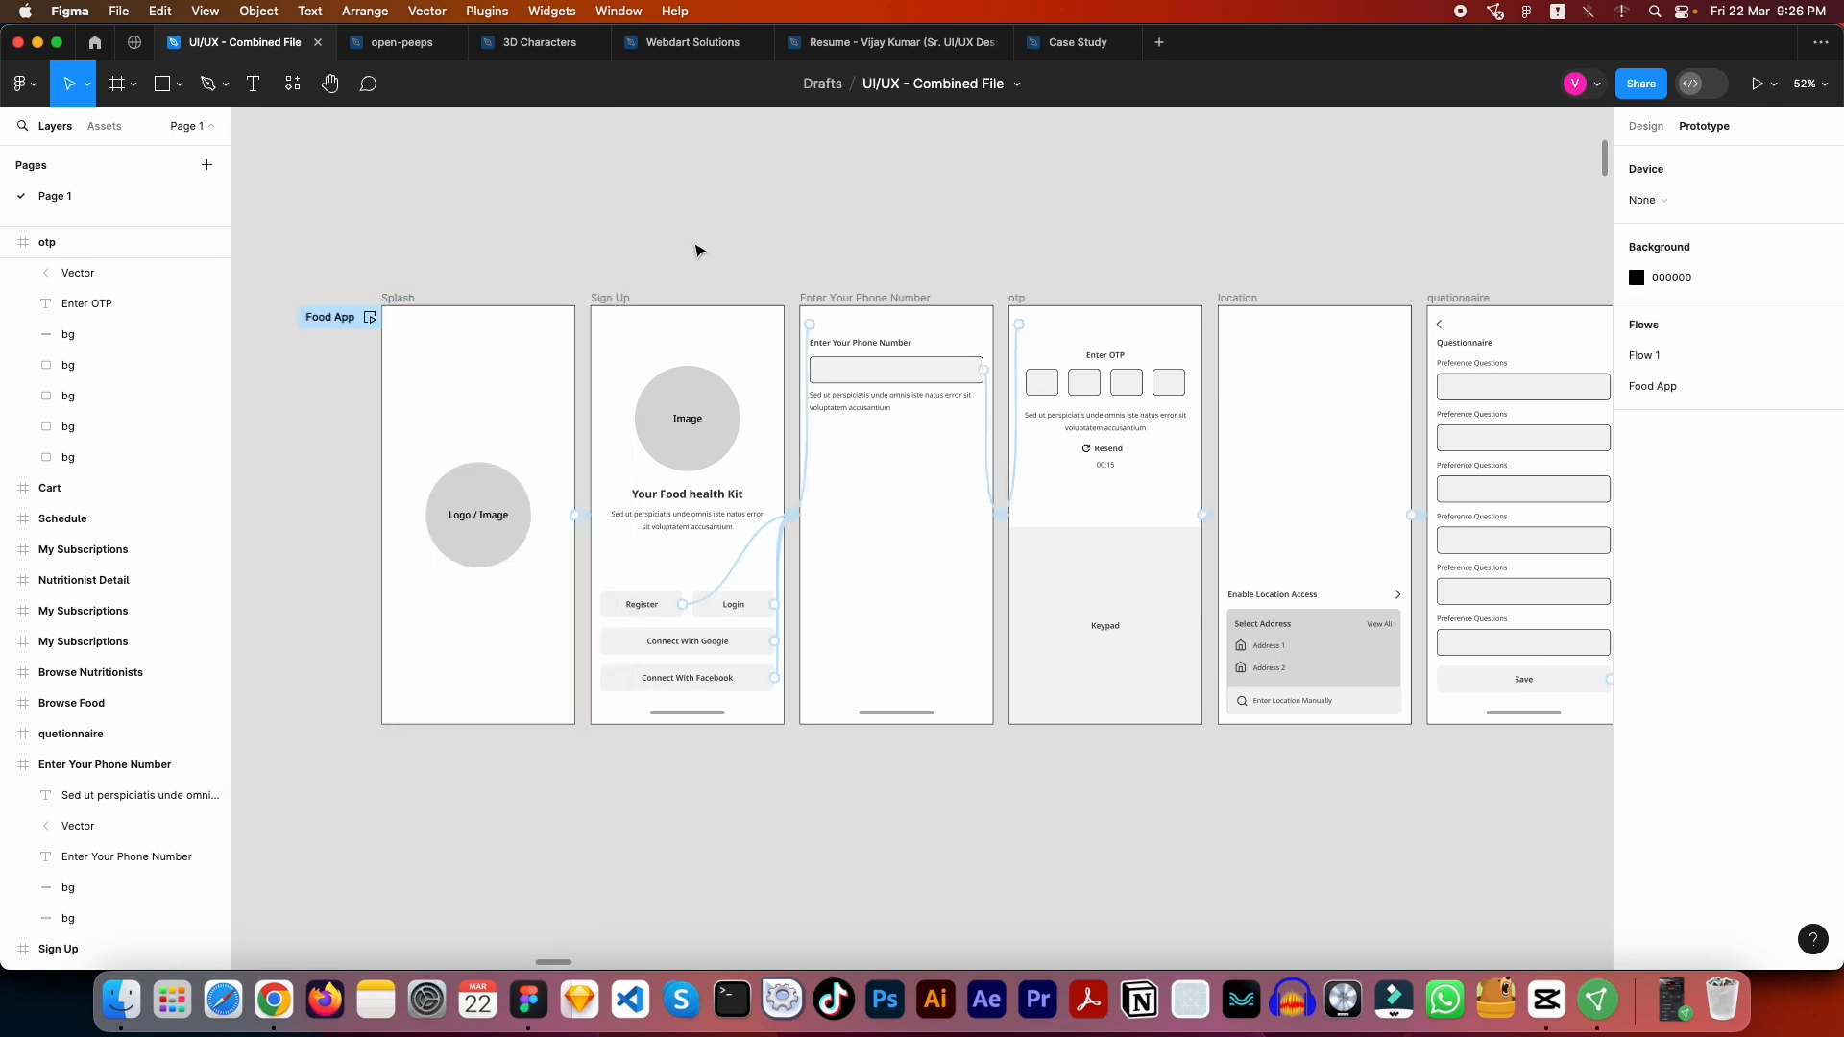
# - Review the full set of linked Food App frames alongside the case study boards and the Wireframes + High Fidelity + Prototype heading
pyautogui.scroll(-5, 663, 258)
pyautogui.scroll(-3, 656, 263)
pyautogui.moveTo(1100, 248); pyautogui.dragTo(1018, 524)
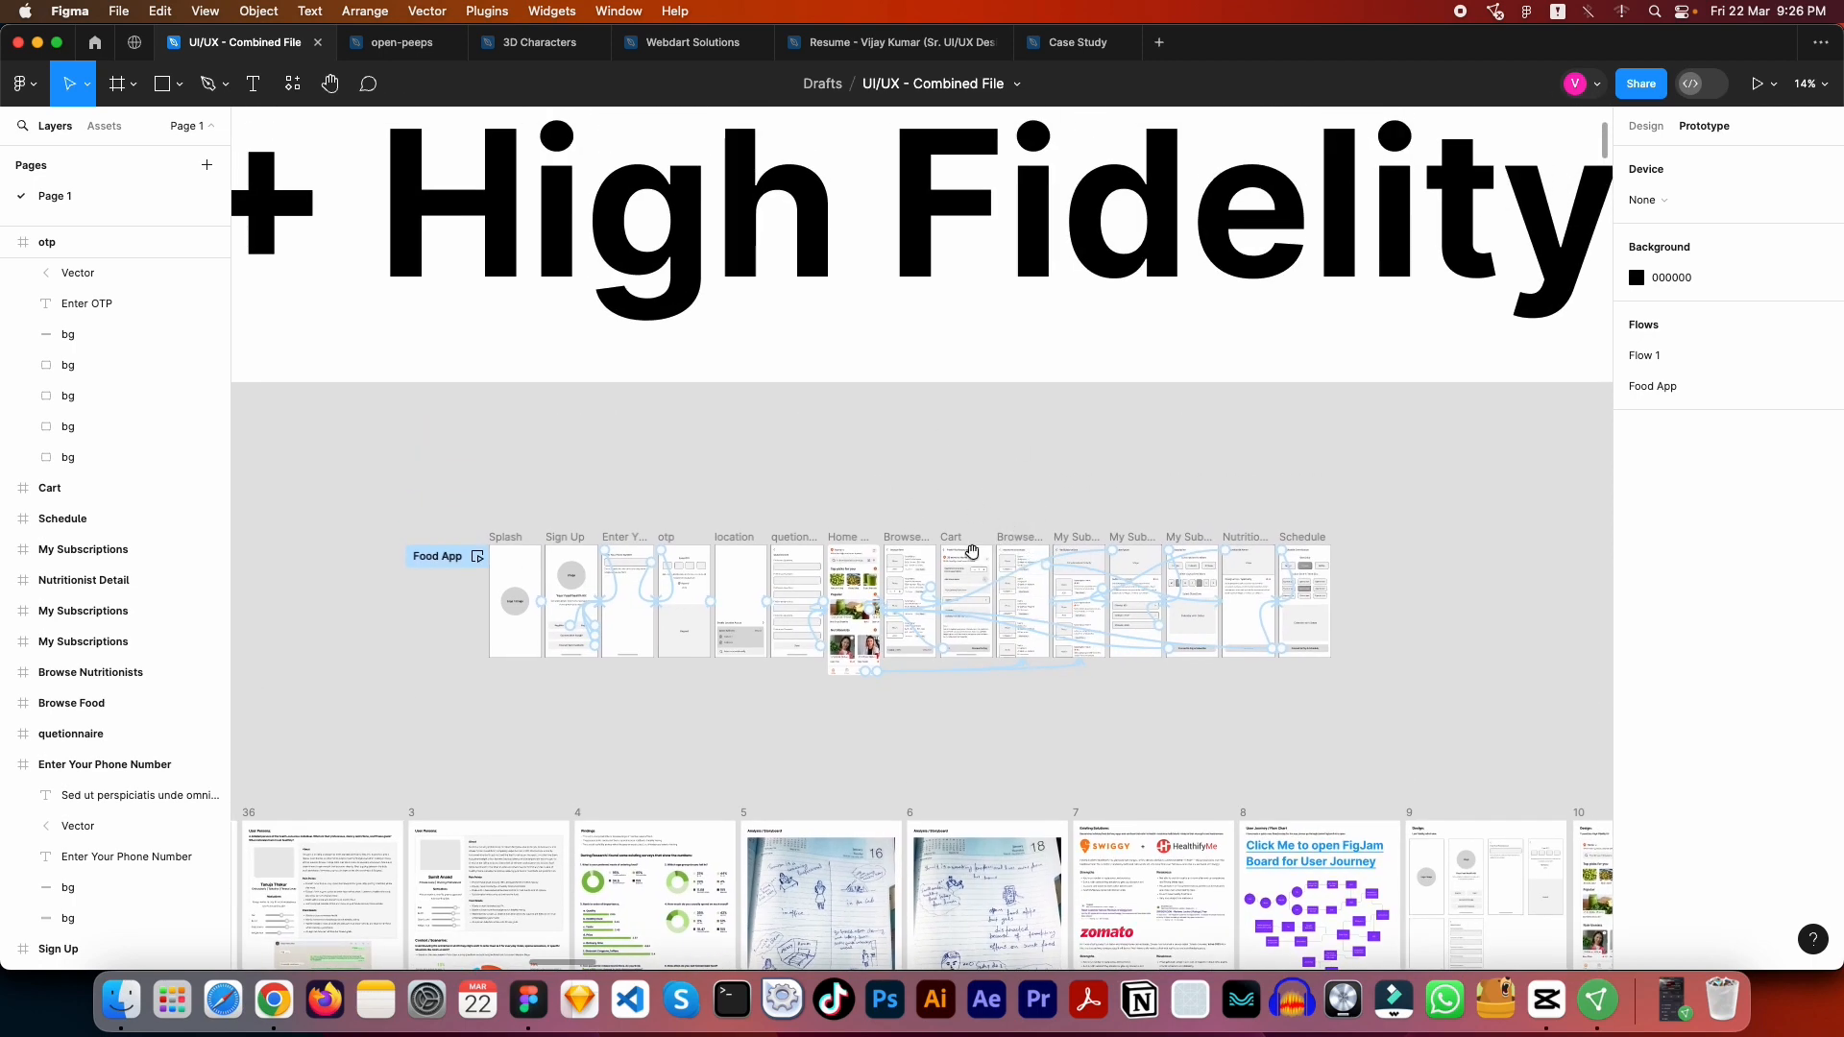
pyautogui.moveTo(883, 463); pyautogui.dragTo(895, 593)
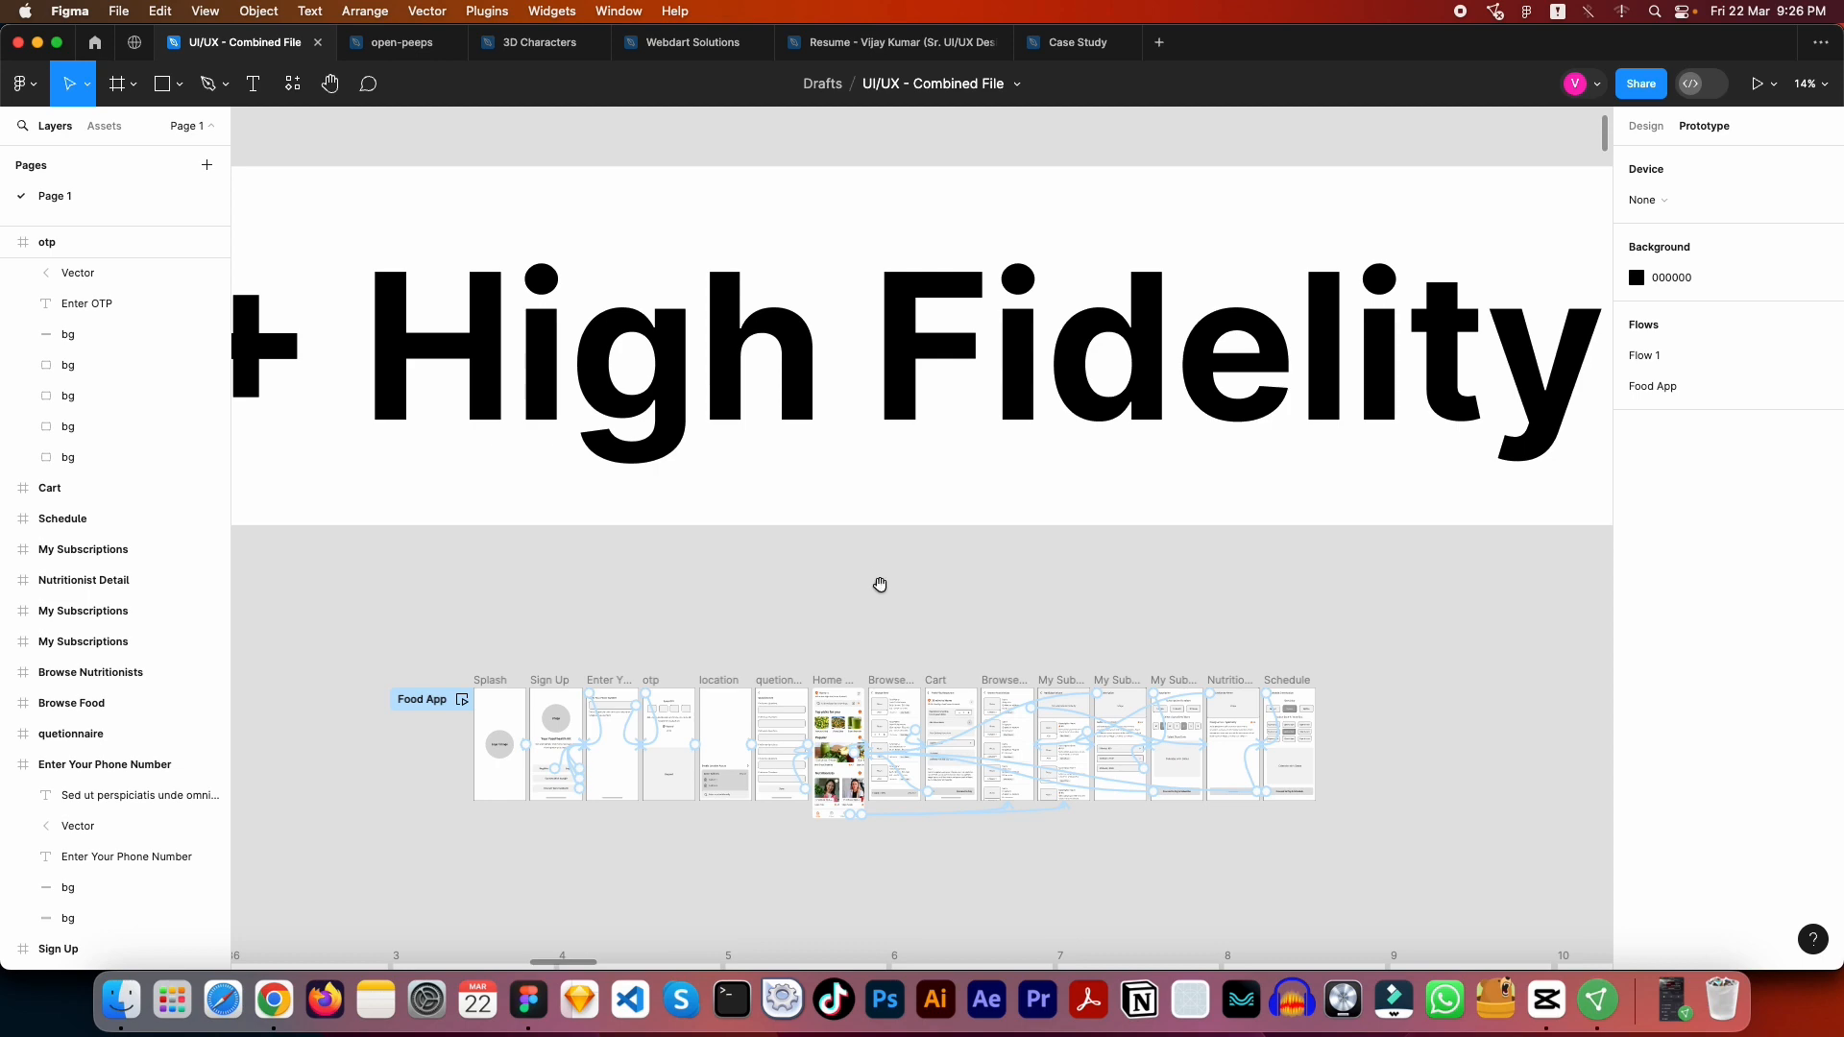
pyautogui.scroll(-3, 879, 584)
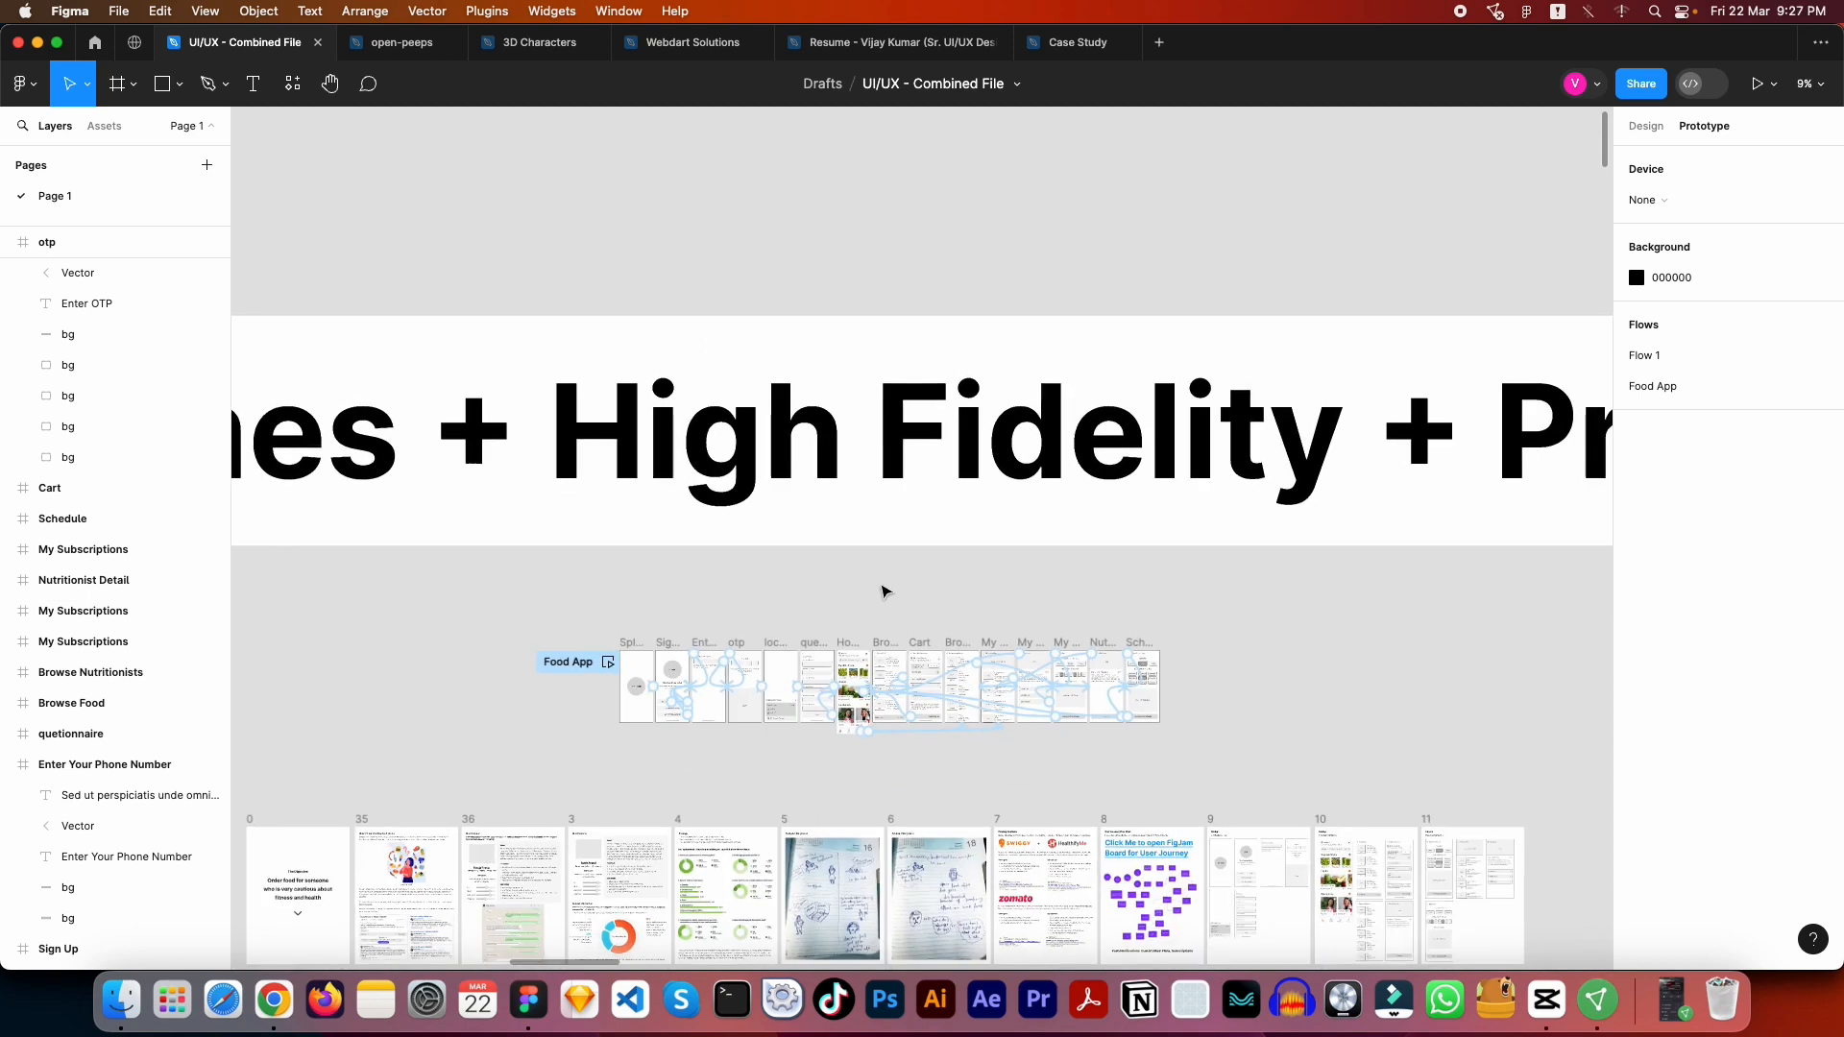
pyautogui.click(884, 591)
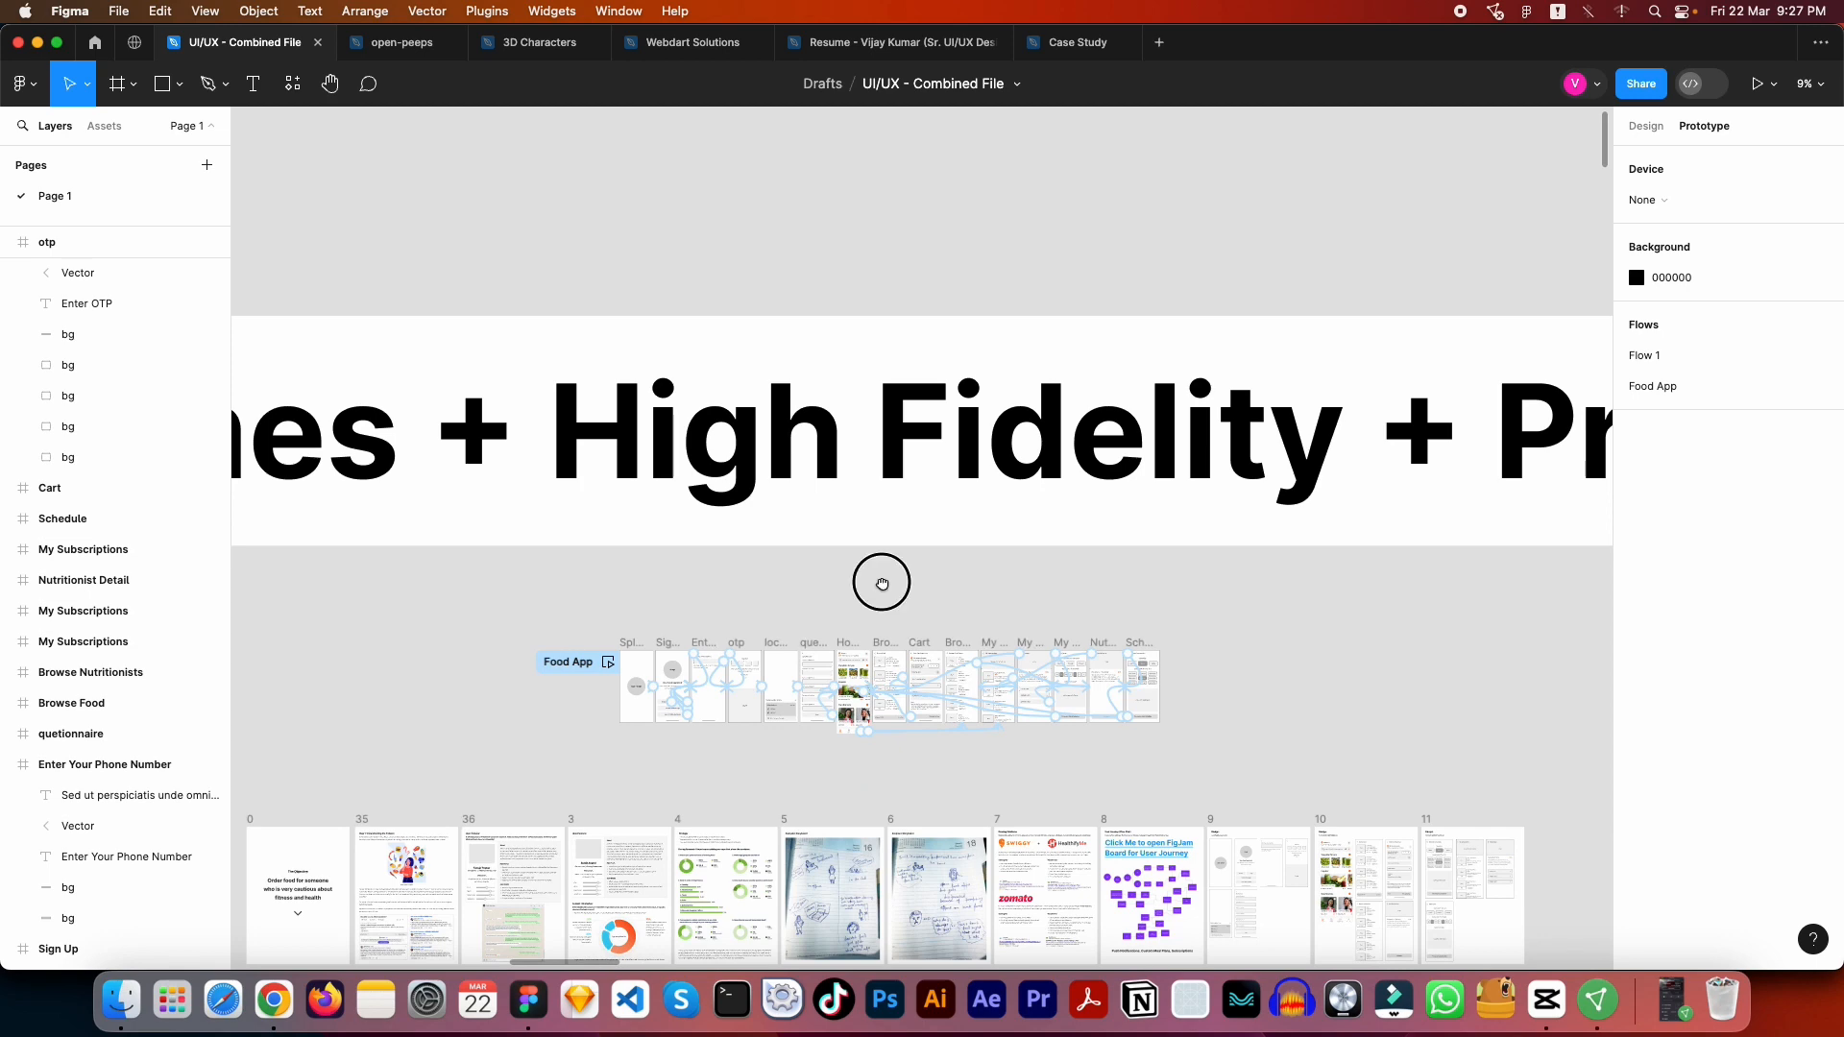
pyautogui.scroll(-3, 884, 590)
pyautogui.scroll(-1, 884, 591)
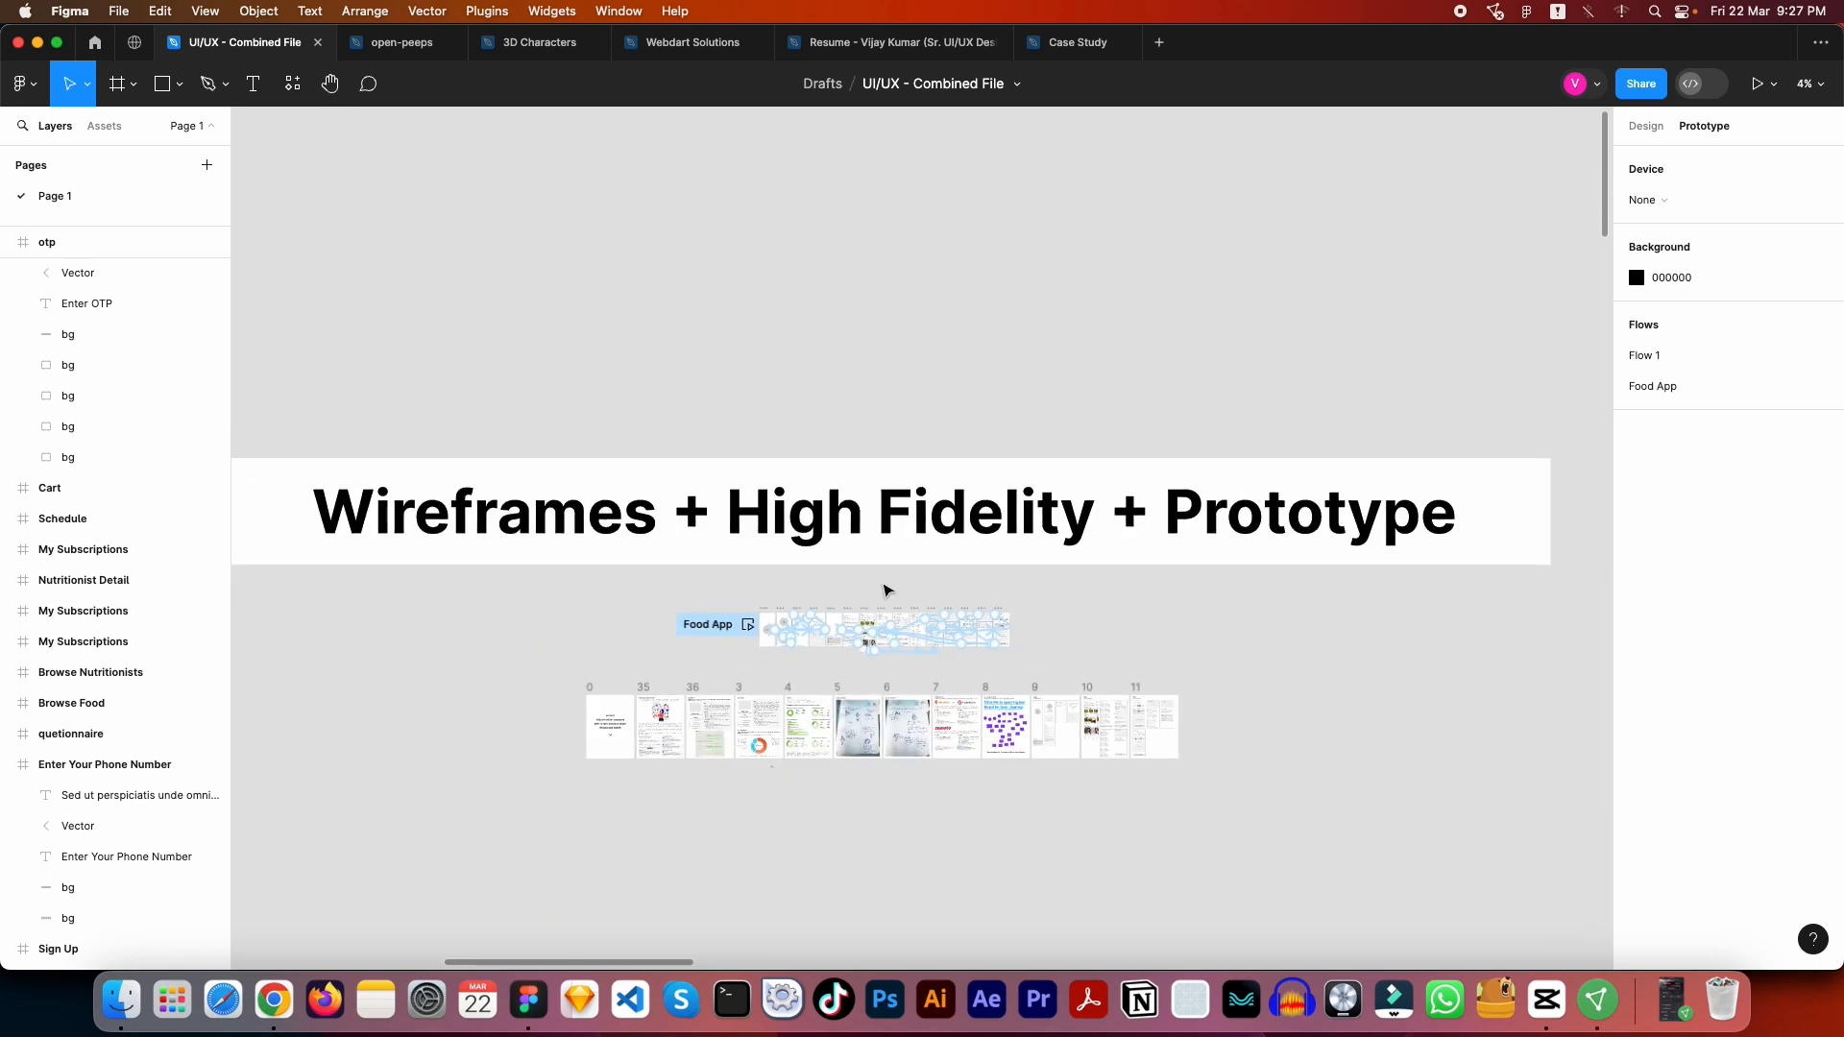
pyautogui.moveTo(884, 588); pyautogui.dragTo(992, 571)
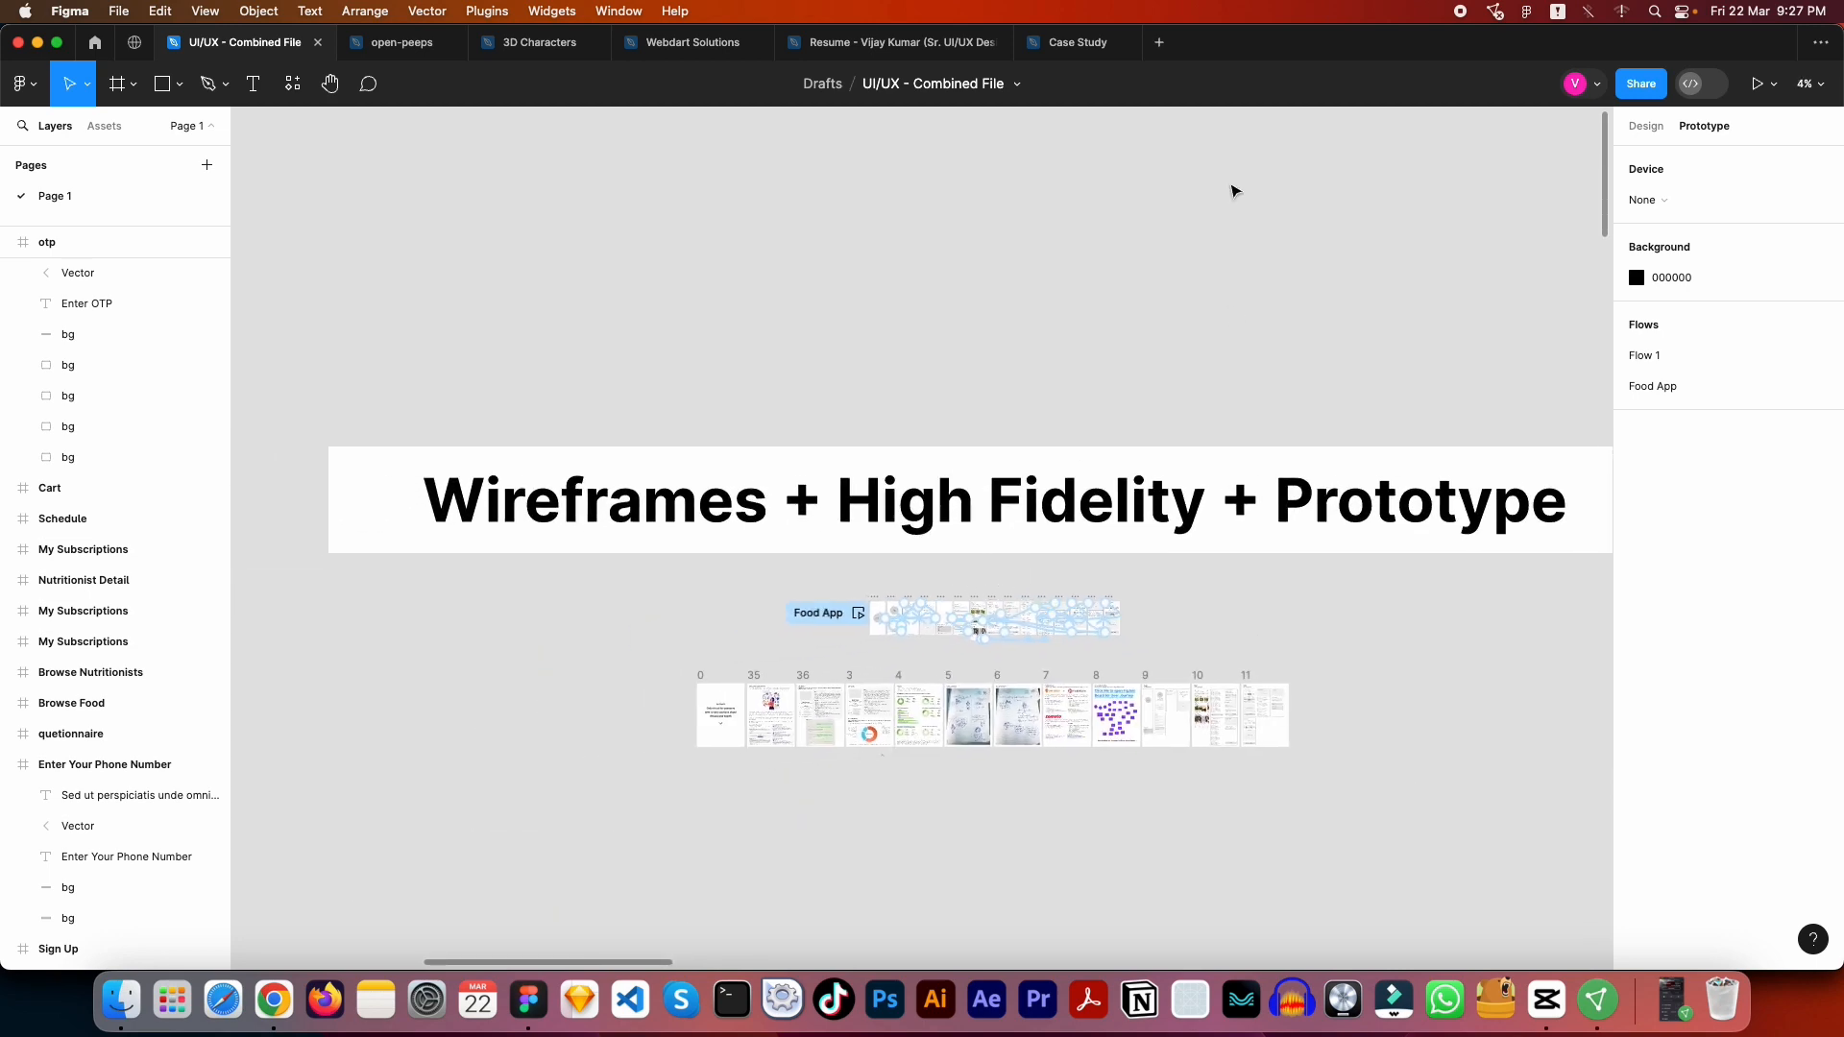